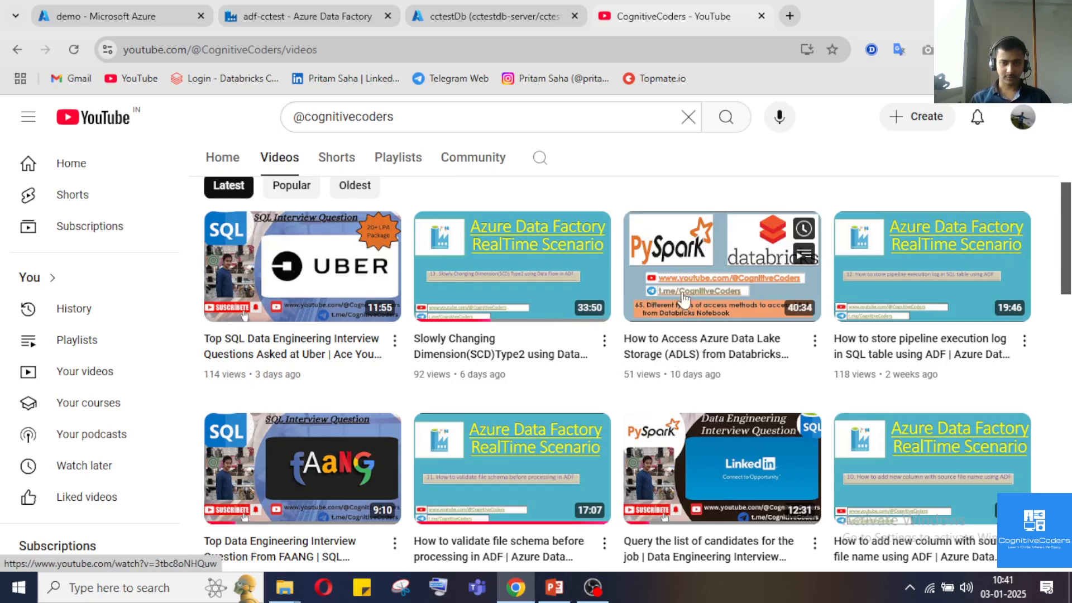
# Look through the latest videos on the CognitiveCoders YouTube channel.
pyautogui.scroll(-3, 648, 441)
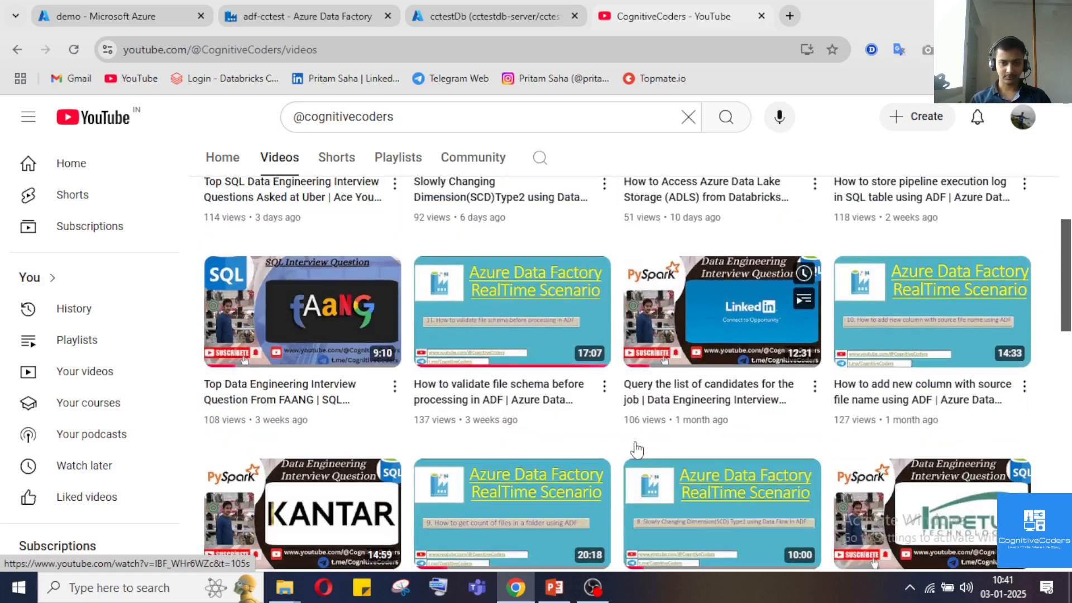
pyautogui.scroll(-3, 622, 448)
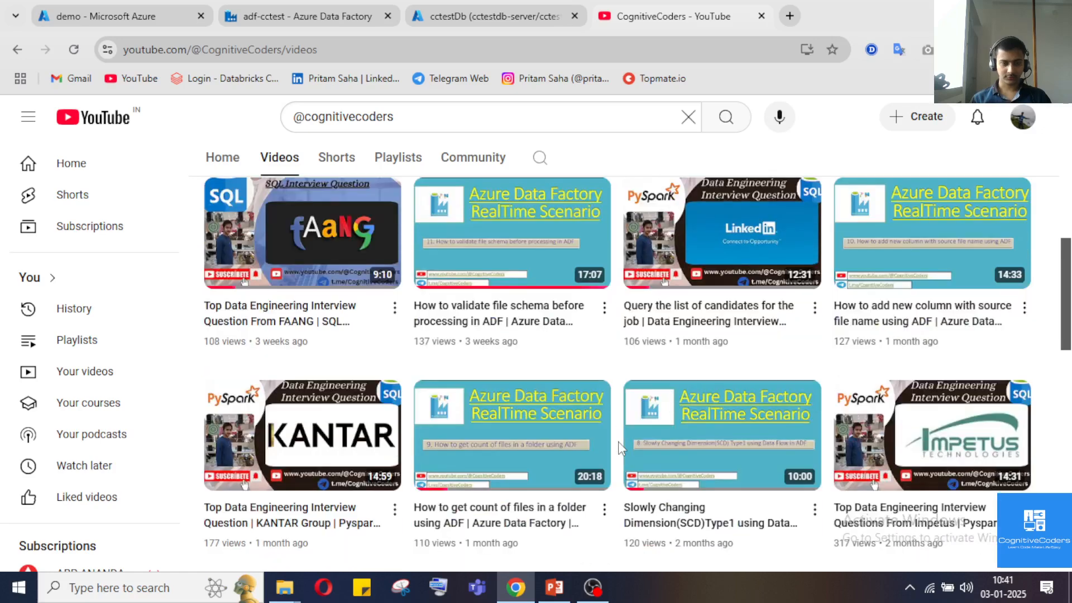
pyautogui.scroll(-3, 620, 448)
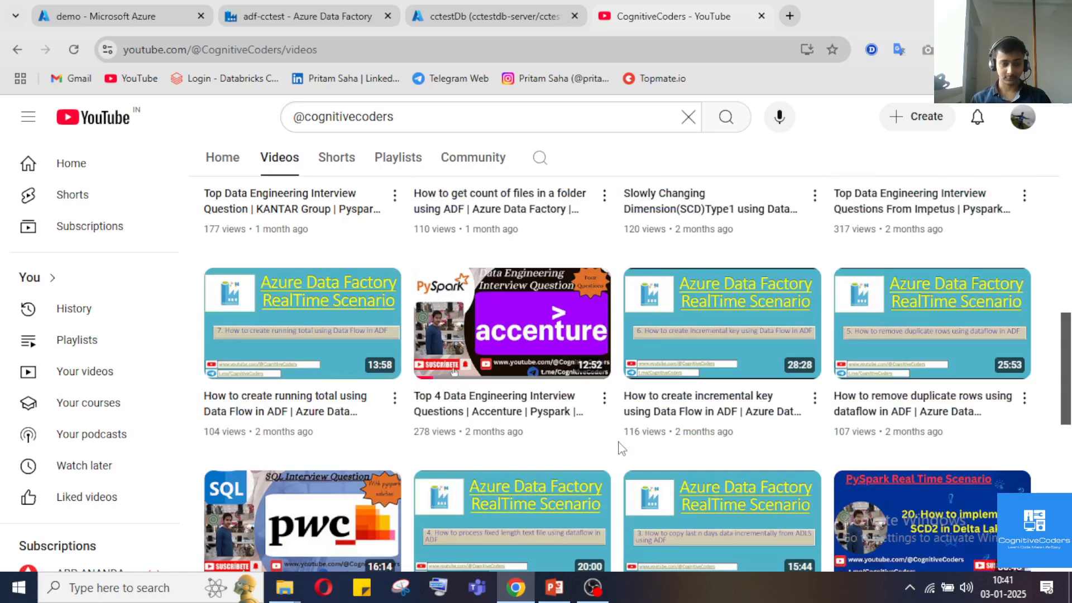
pyautogui.scroll(-1, 620, 448)
pyautogui.scroll(10, 620, 447)
pyautogui.scroll(5, 619, 446)
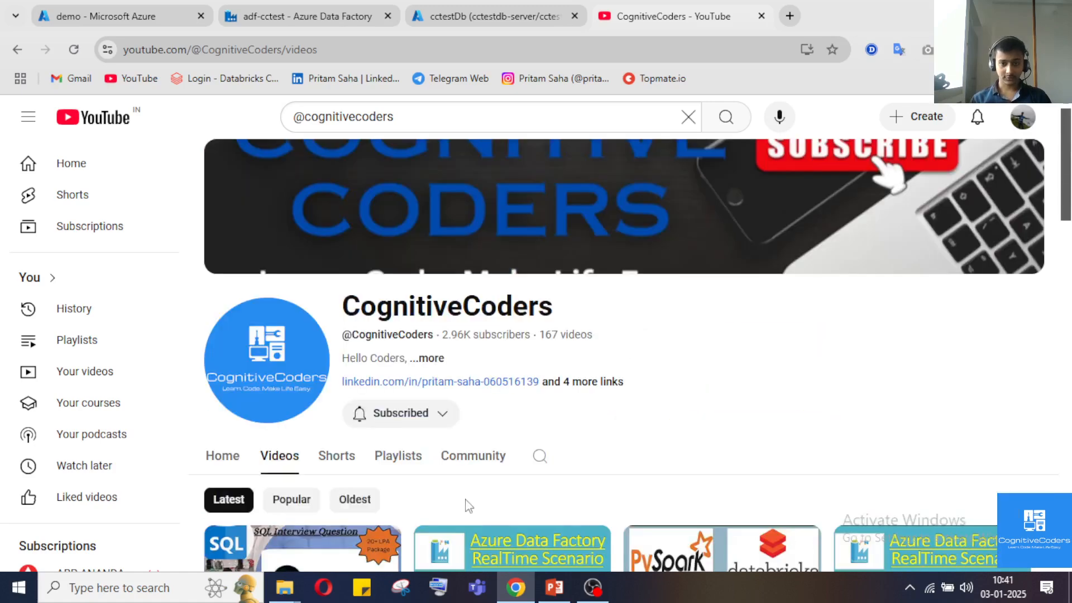
# Open the channel's playlists and look through the created playlists.
pyautogui.click(398, 455)
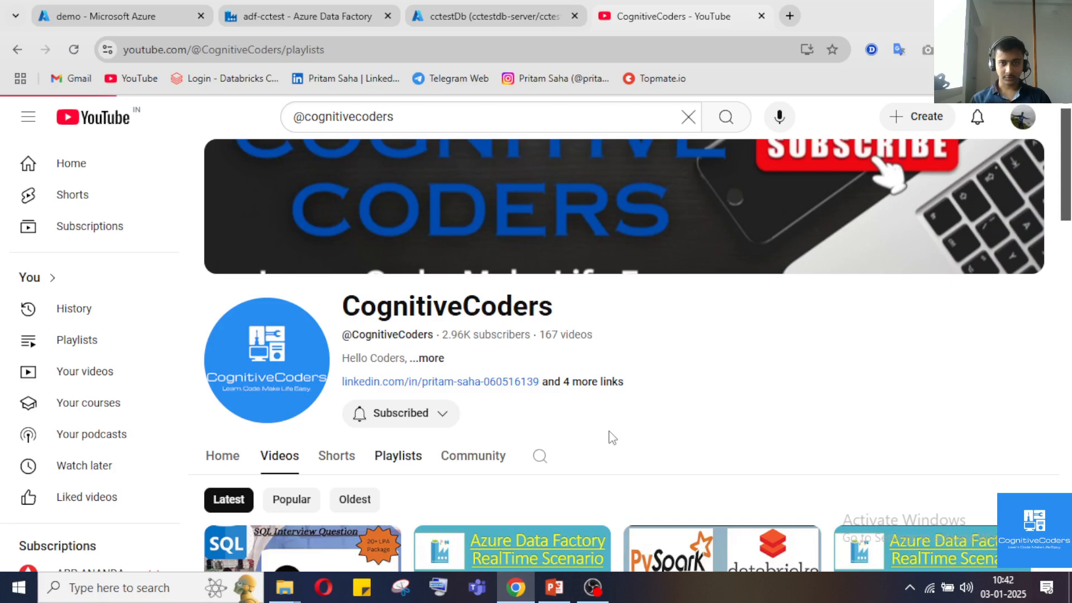
pyautogui.scroll(-4, 612, 437)
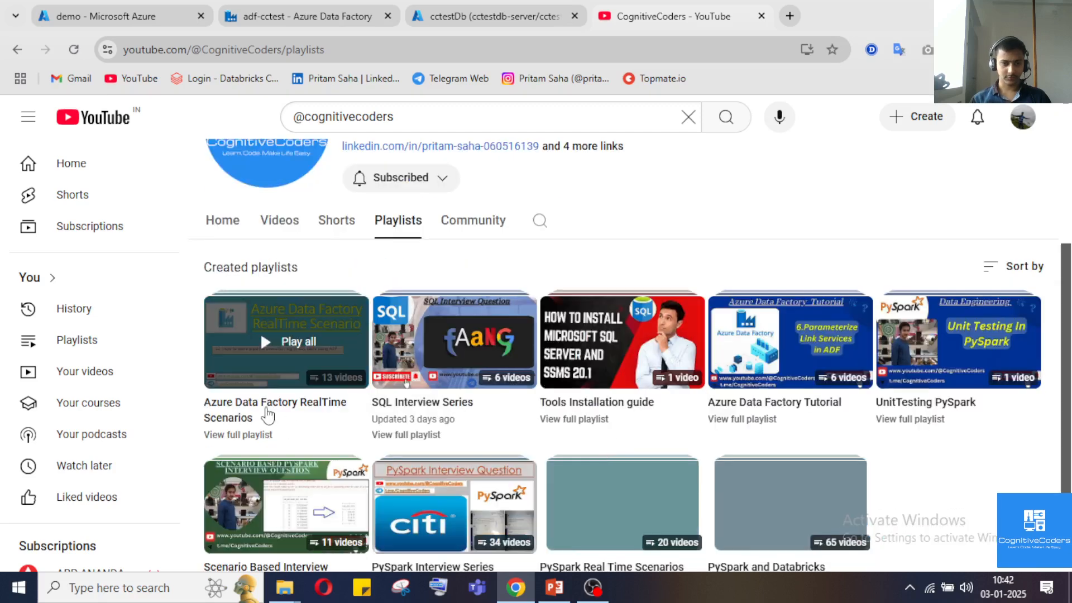
pyautogui.scroll(-1, 427, 430)
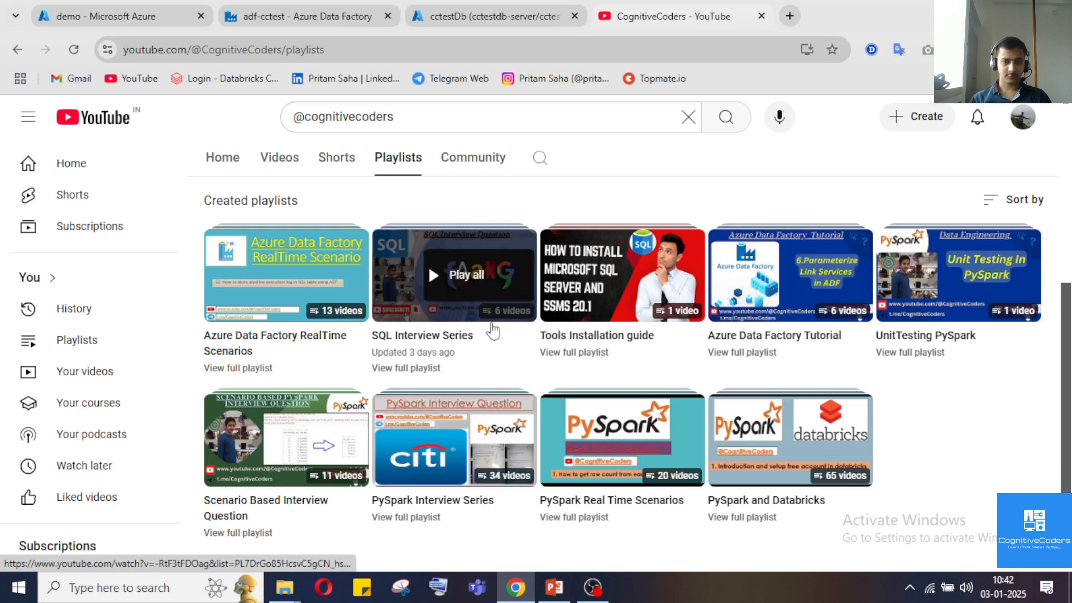
pyautogui.scroll(4, 573, 373)
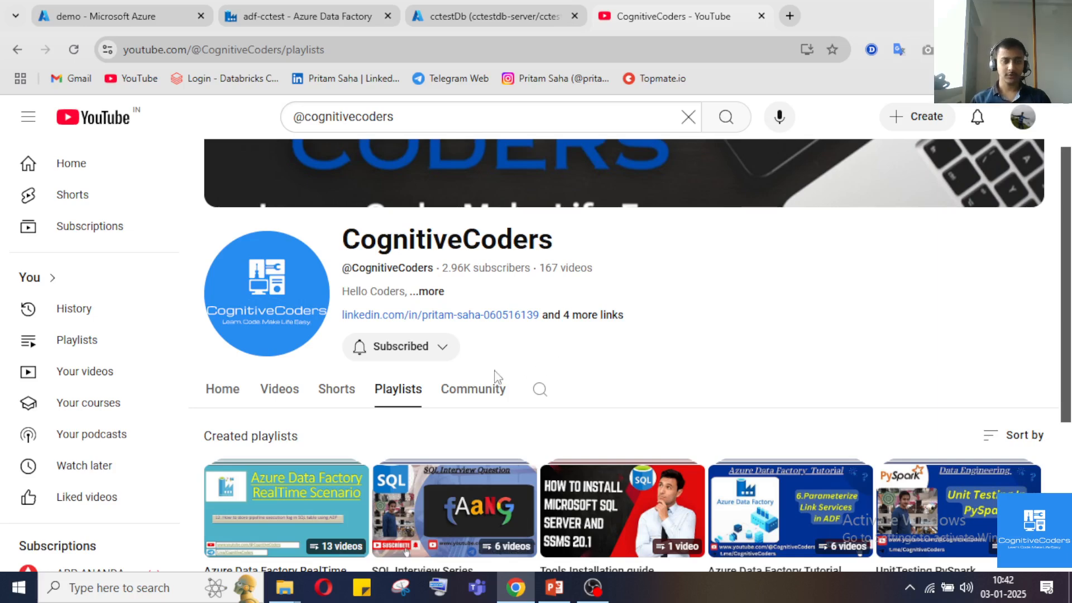
# Switch to the adf-cctest data factory in Azure Data Factory and open its authoring workspace.
pyautogui.click(342, 20)
pyautogui.hotkey('alt', 'Tab')
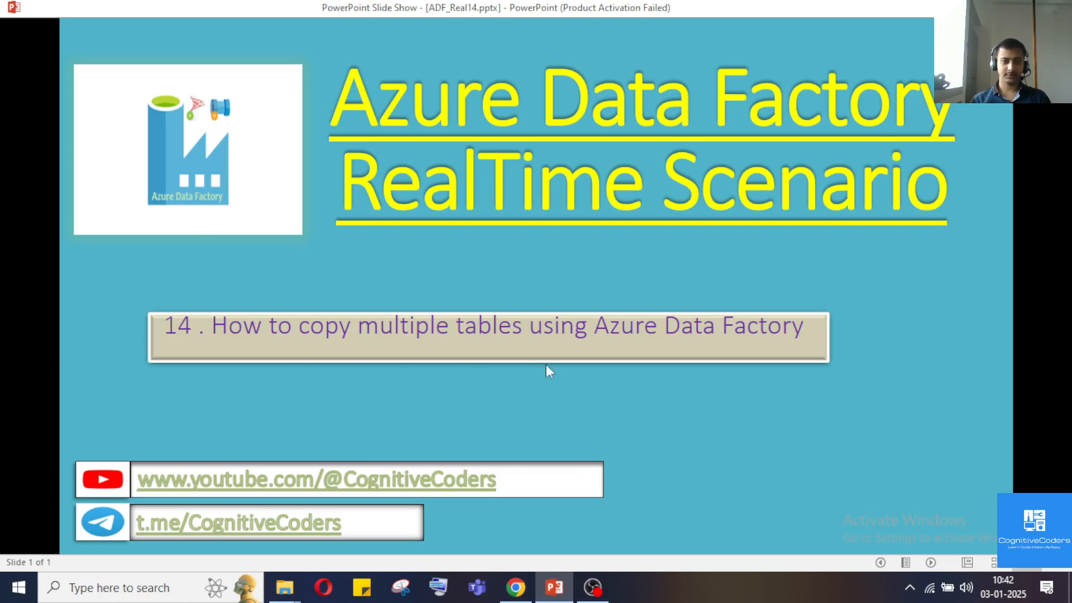
pyautogui.click(516, 587)
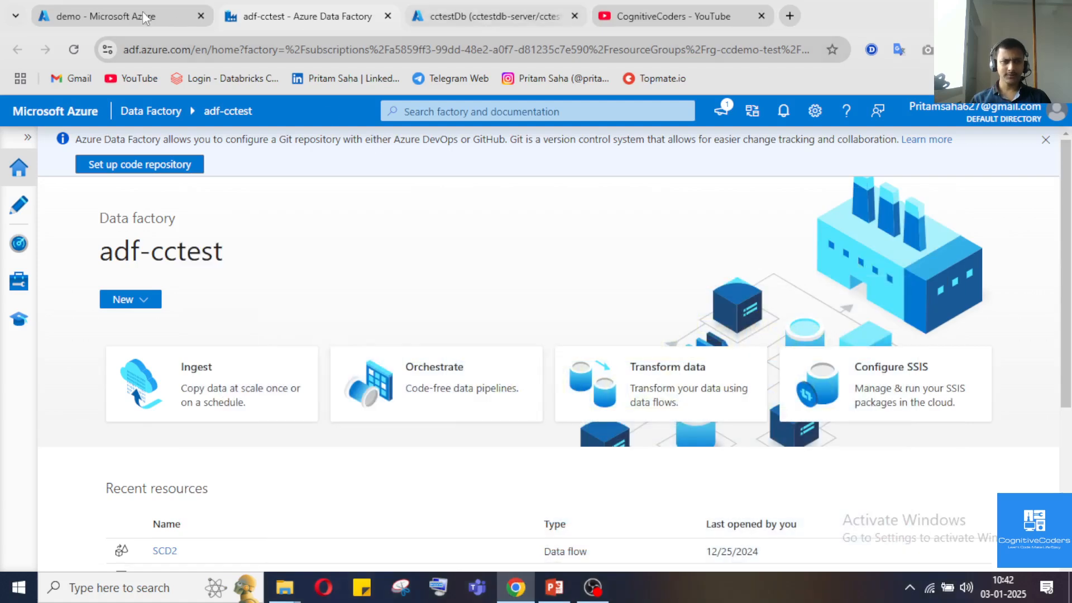
pyautogui.click(18, 206)
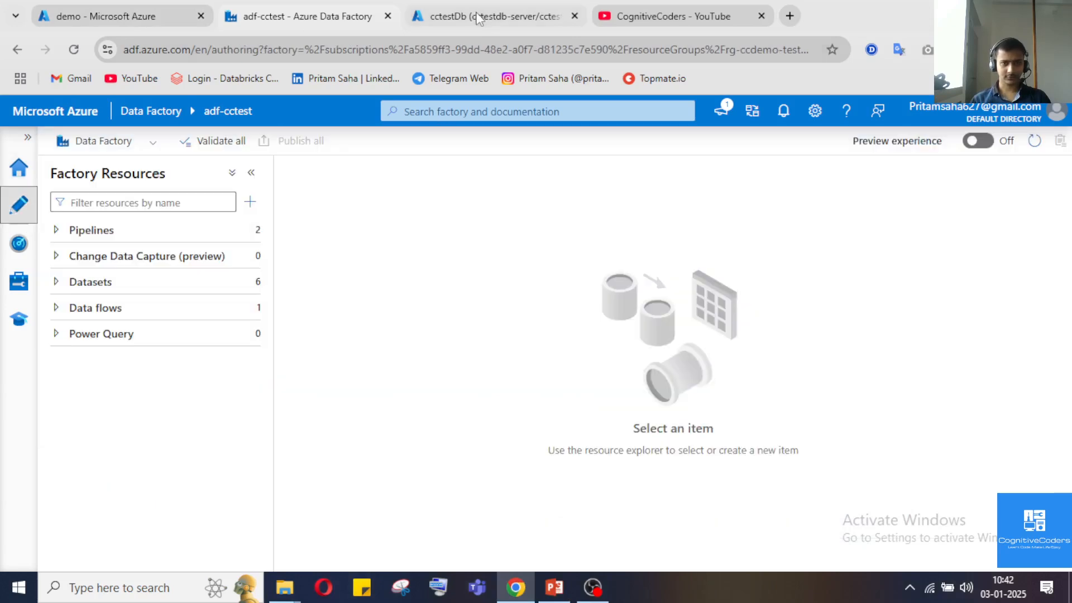
# Review the tables in the cctestDb query editor, and open the sink folder of the demo storage container.
pyautogui.click(476, 19)
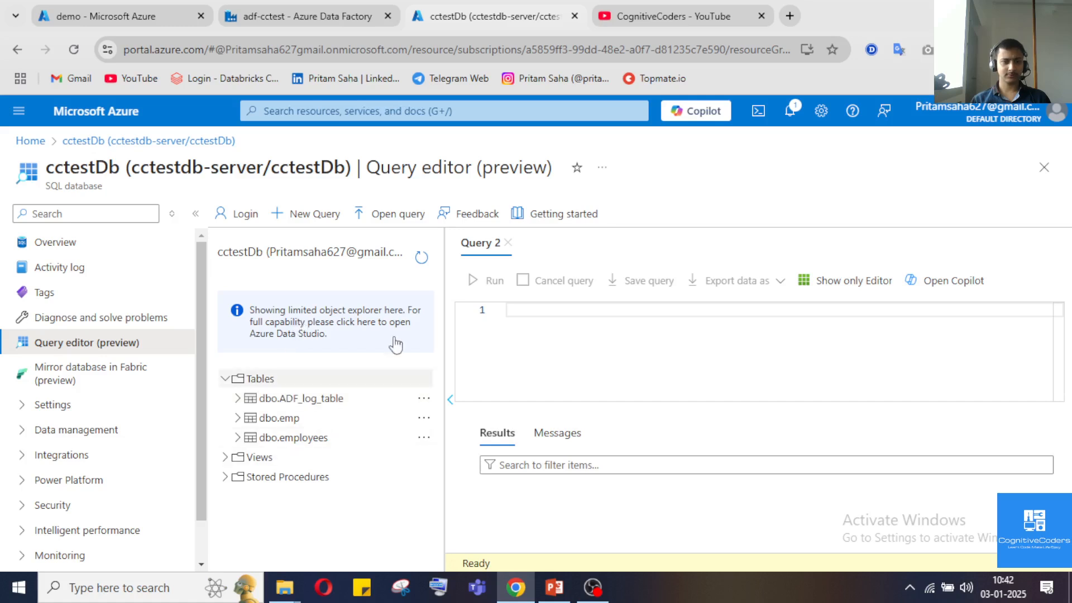
pyautogui.click(106, 11)
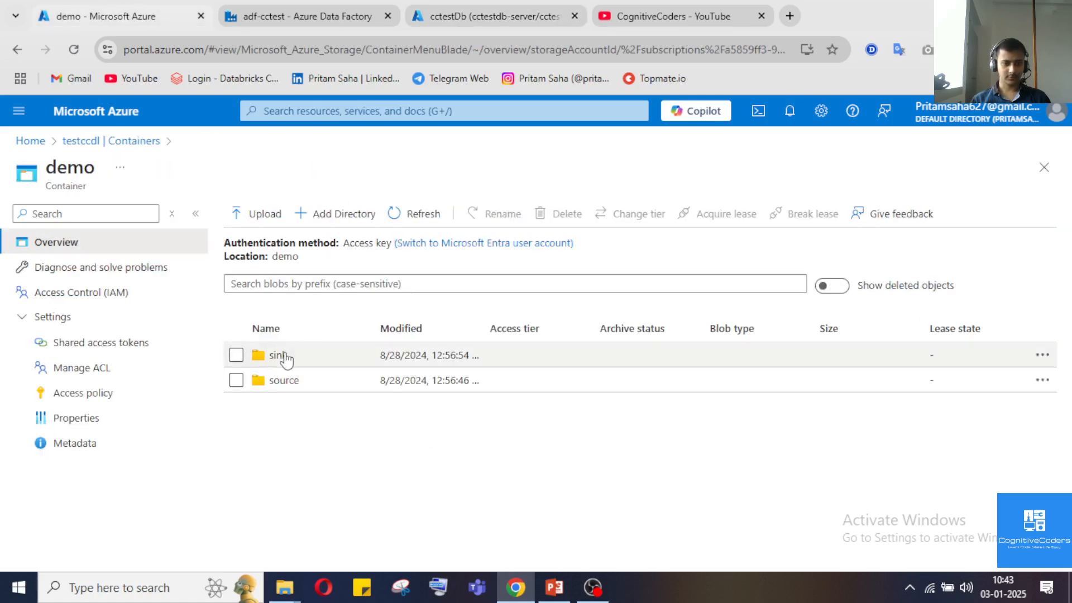
pyautogui.click(279, 355)
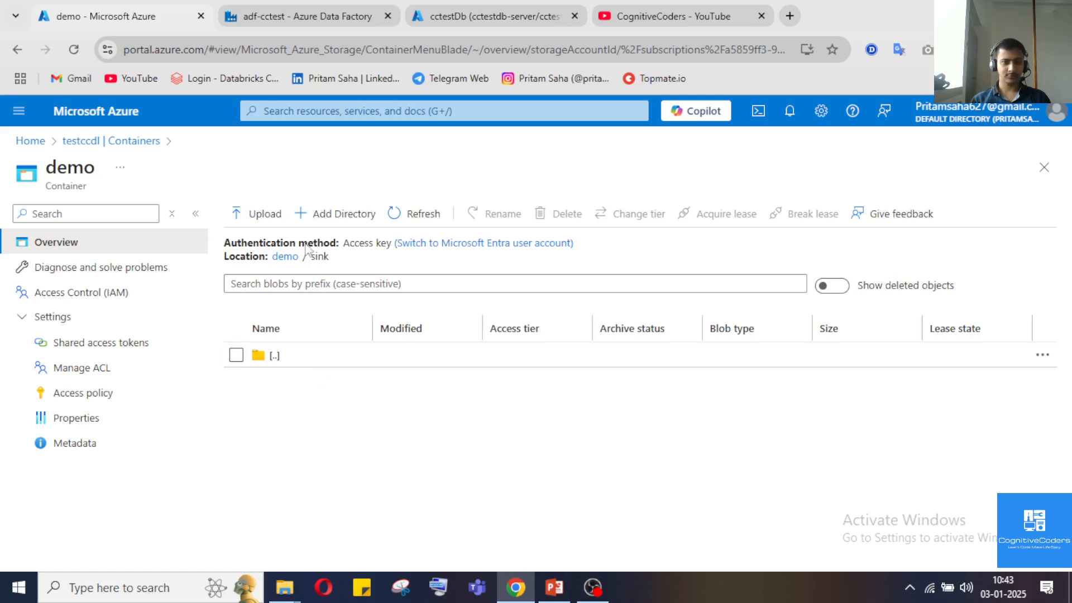
# Compare the source tables in cctestDb with the contents of the demo container's sink folder.
pyautogui.click(441, 17)
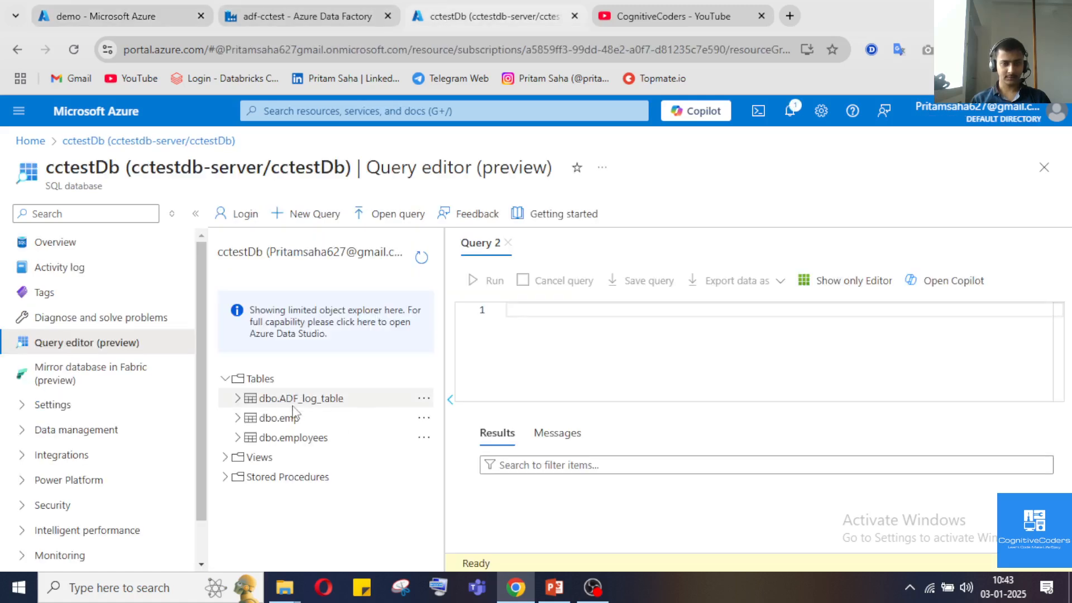
pyautogui.click(81, 14)
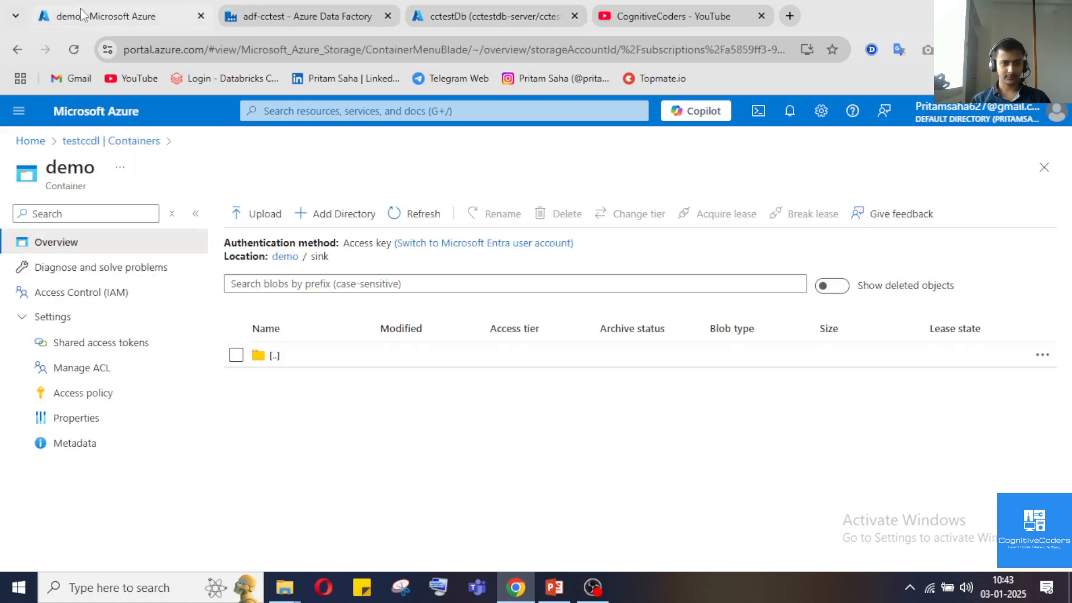
pyautogui.click(445, 18)
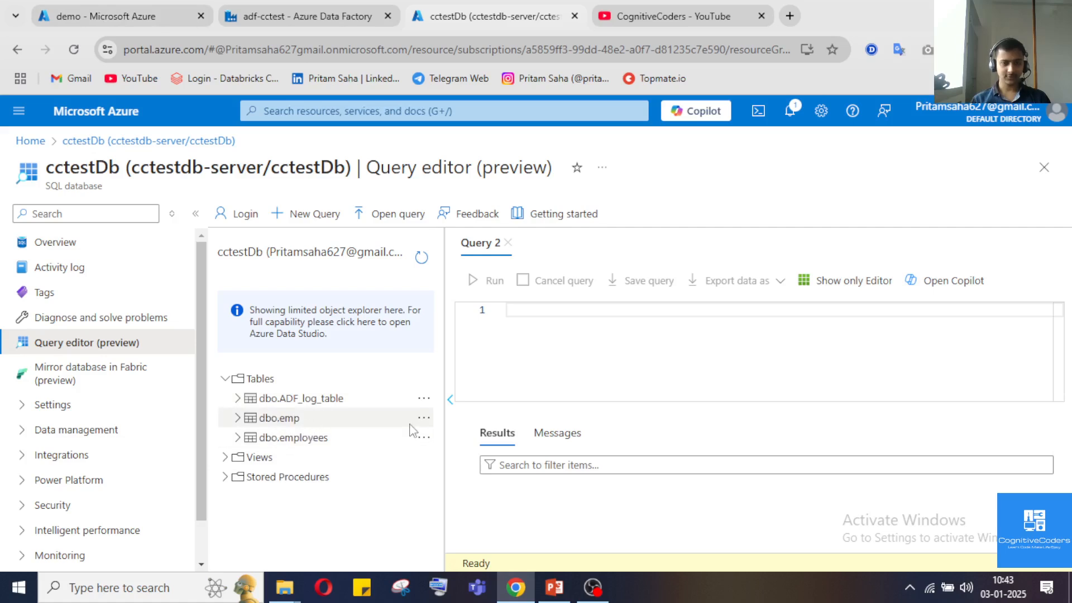
pyautogui.click(39, 8)
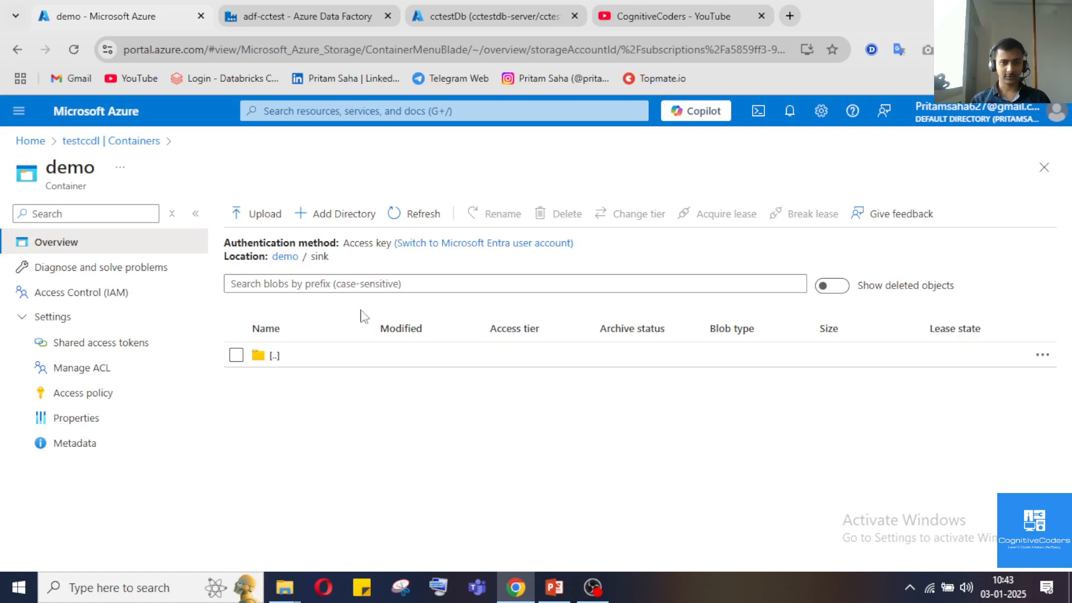
pyautogui.click(488, 16)
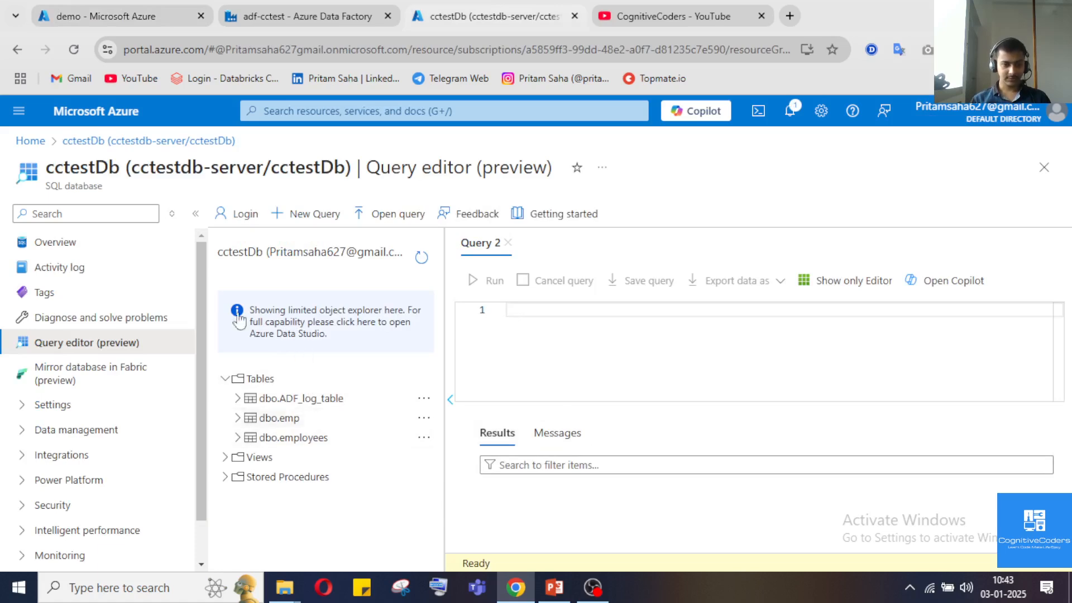
pyautogui.click(129, 8)
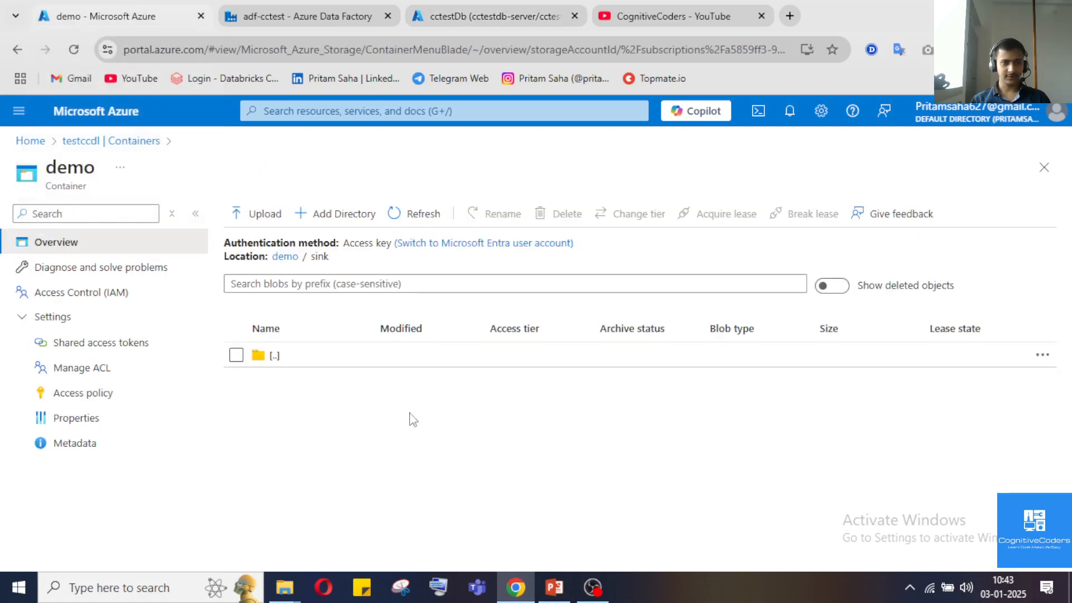
# Return to the cctestDb query editor and start the query with SELECT TABLE_SCHEMA.
pyautogui.click(366, 15)
pyautogui.click(453, 12)
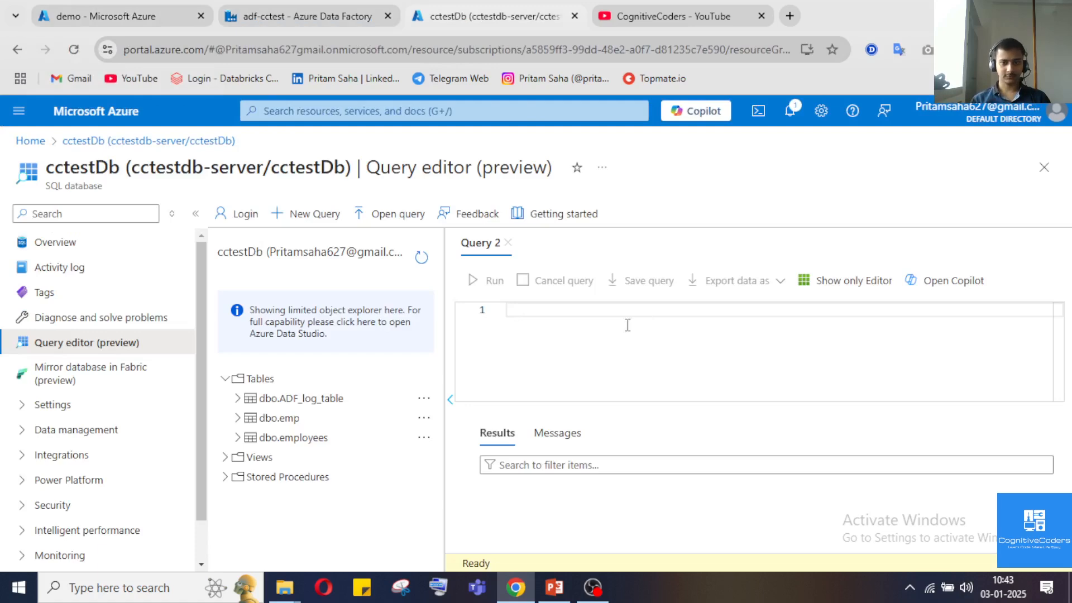
pyautogui.press('Return')
pyautogui.press('Return')
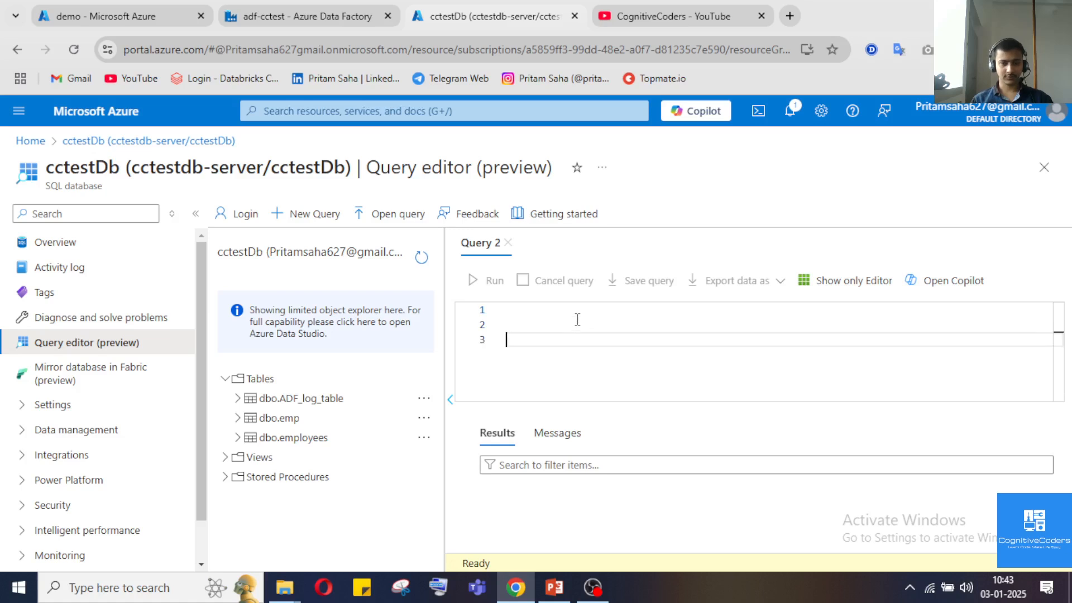
pyautogui.press('BackSpace')
pyautogui.press('BackSpace')
pyautogui.write('SELECT ')
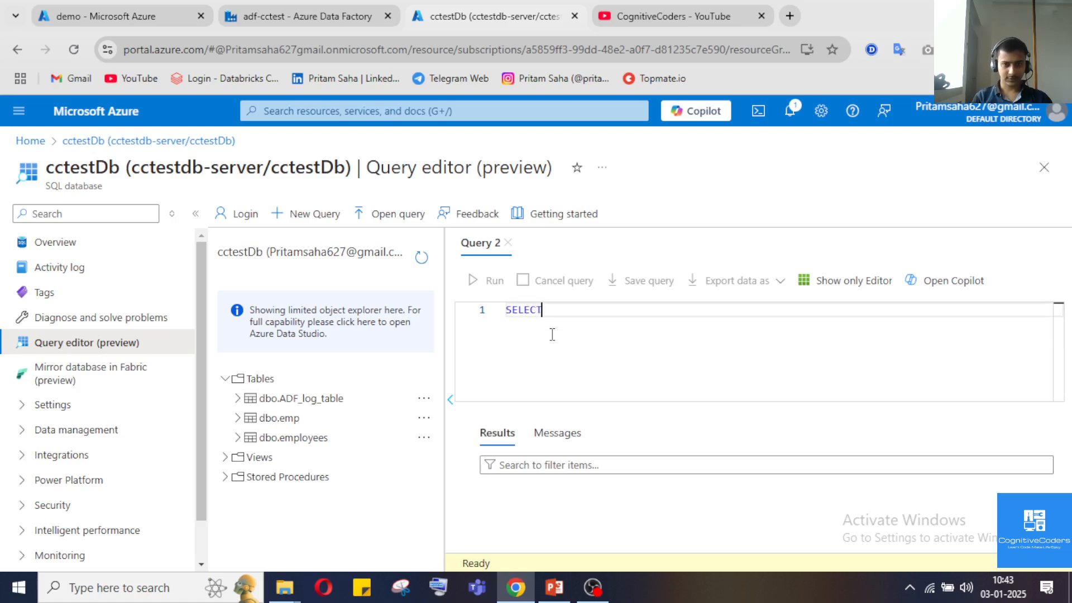
pyautogui.write('TAB')
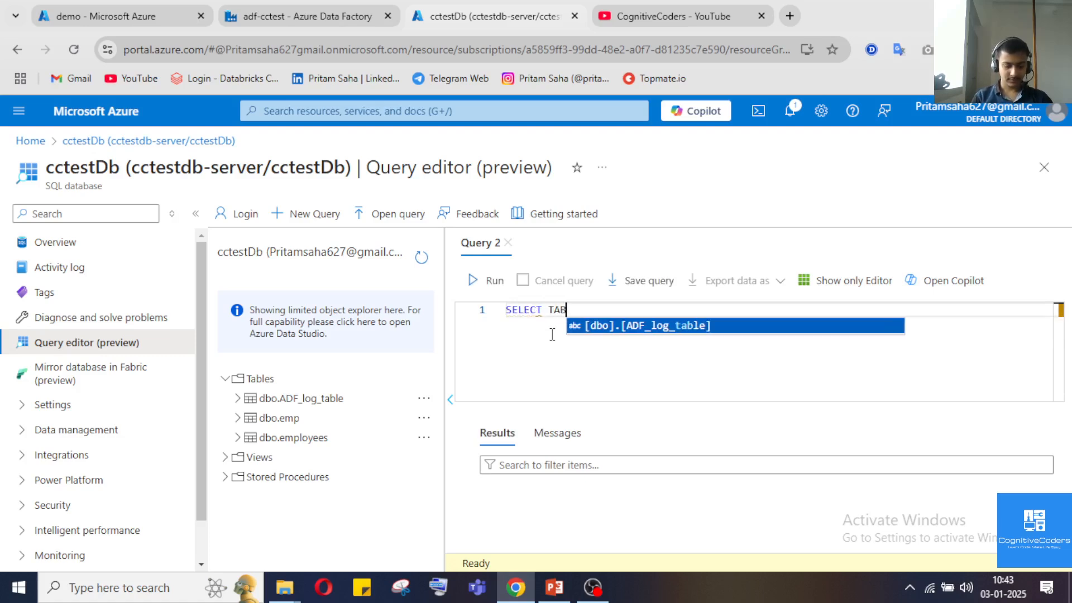
pyautogui.write('LE')
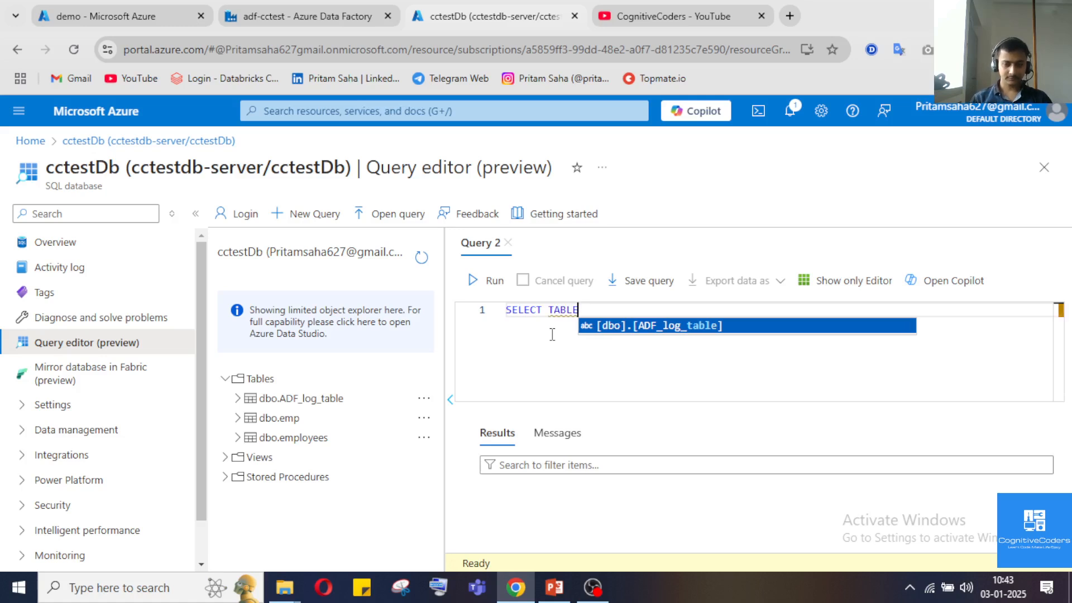
pyautogui.click(593, 588)
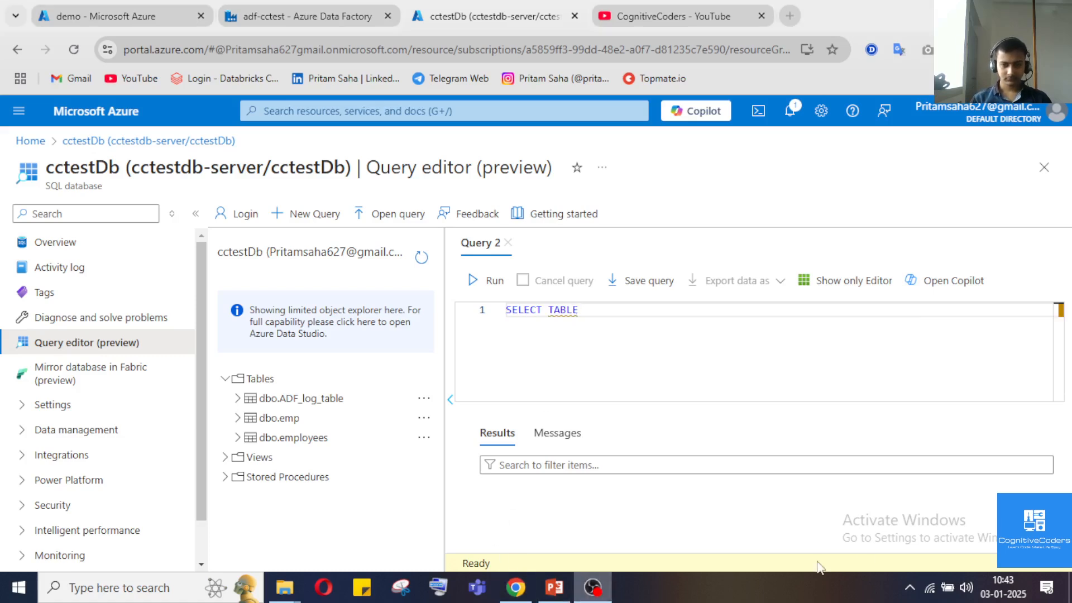
pyautogui.click(601, 587)
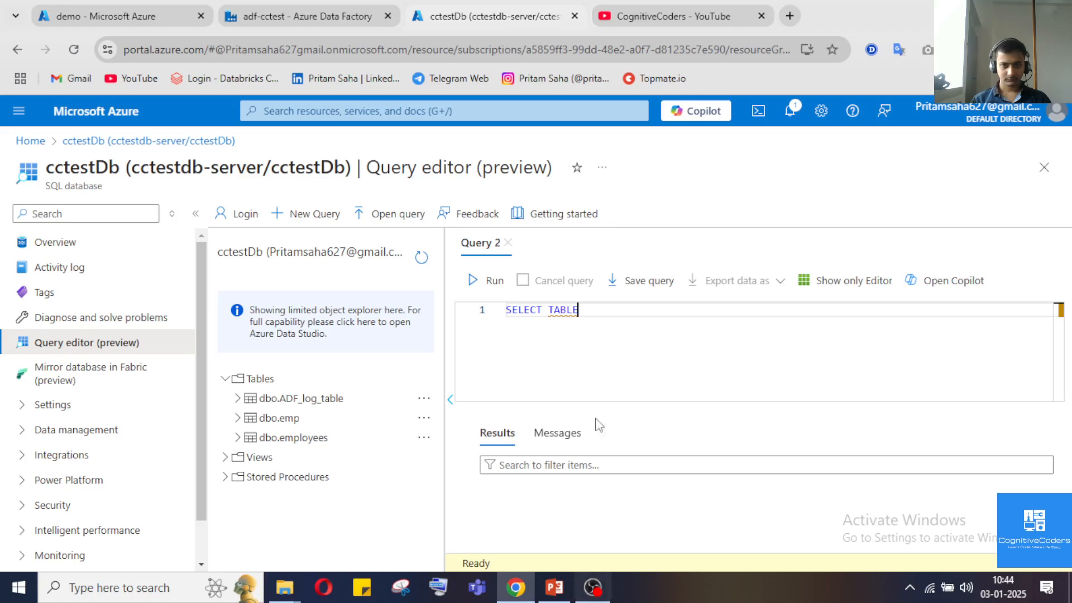
pyautogui.write('CHEMA')
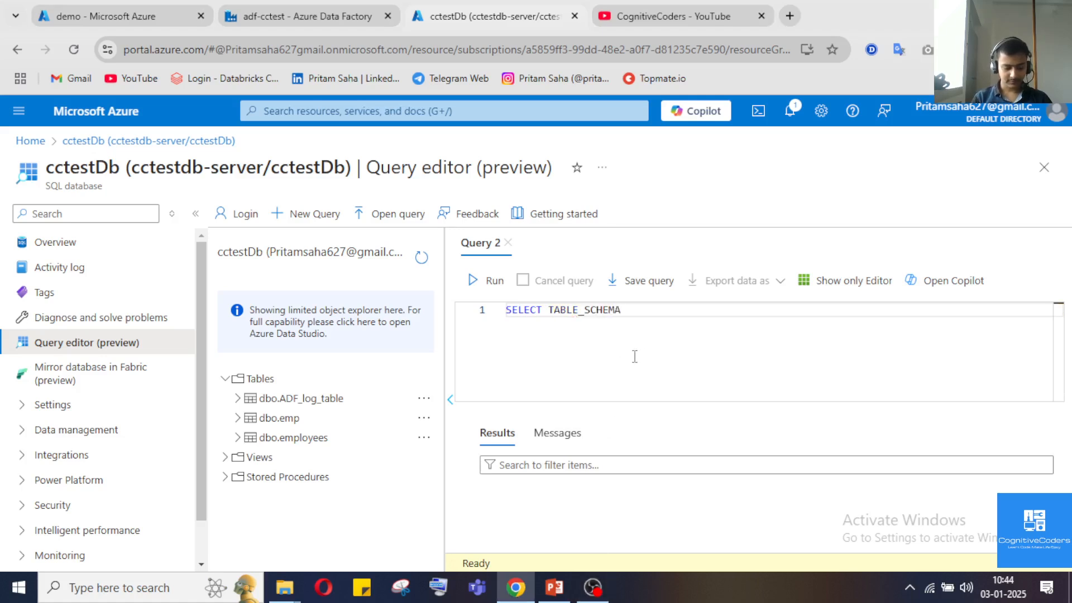
# Extend the query with the TABLE_NAME column and the source FROM information_schema.TABLES.
pyautogui.write(', TAB')
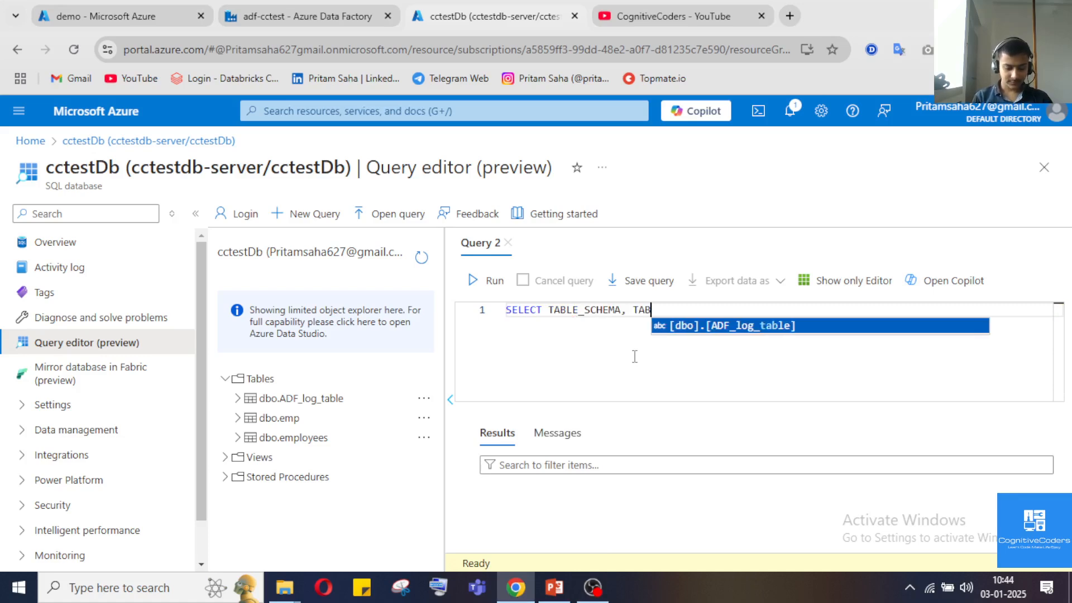
pyautogui.write('LE_N')
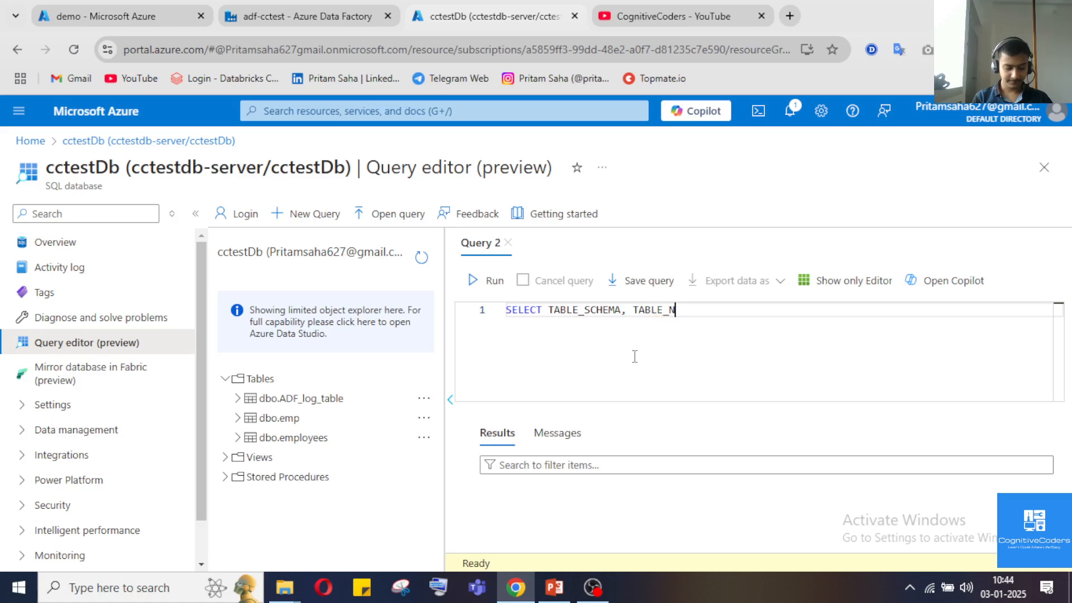
pyautogui.write('AME FROM in')
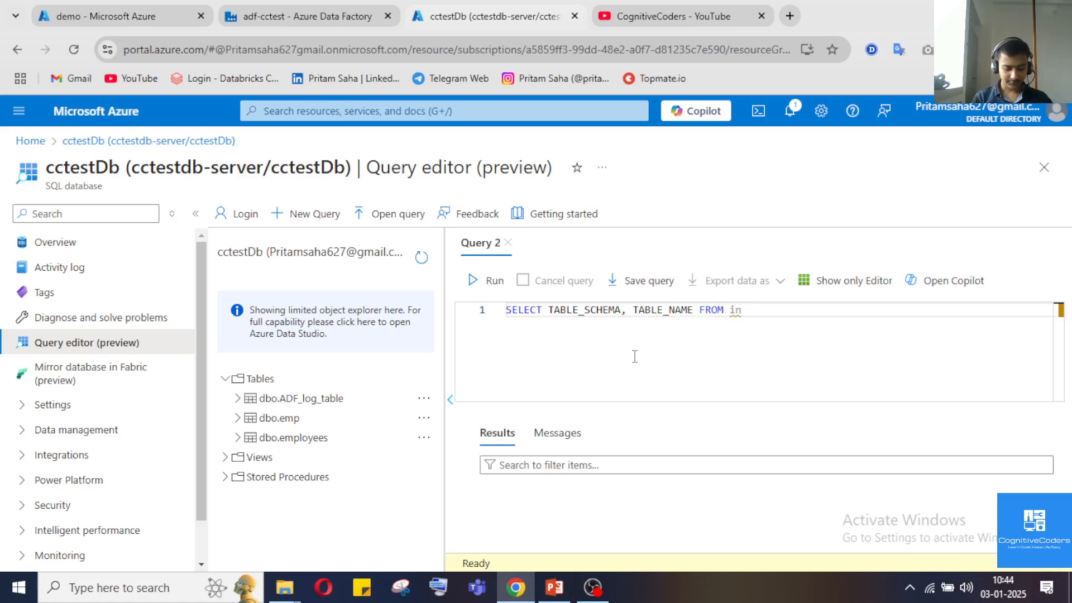
pyautogui.write('formation')
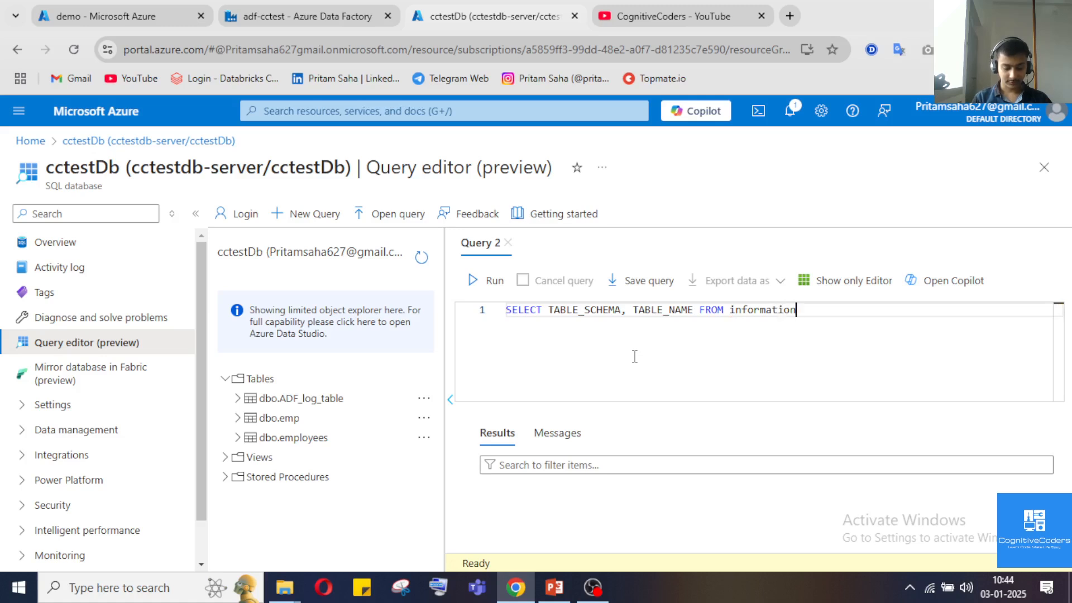
pyautogui.write('_sche')
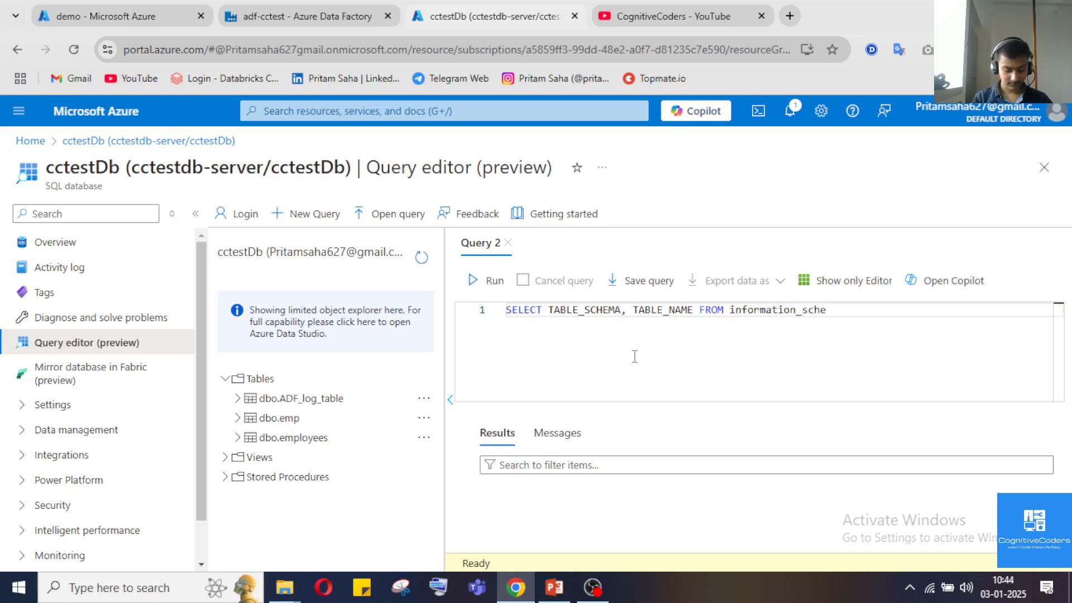
pyautogui.write('ma')
pyautogui.write('.T')
pyautogui.write('ABLE')
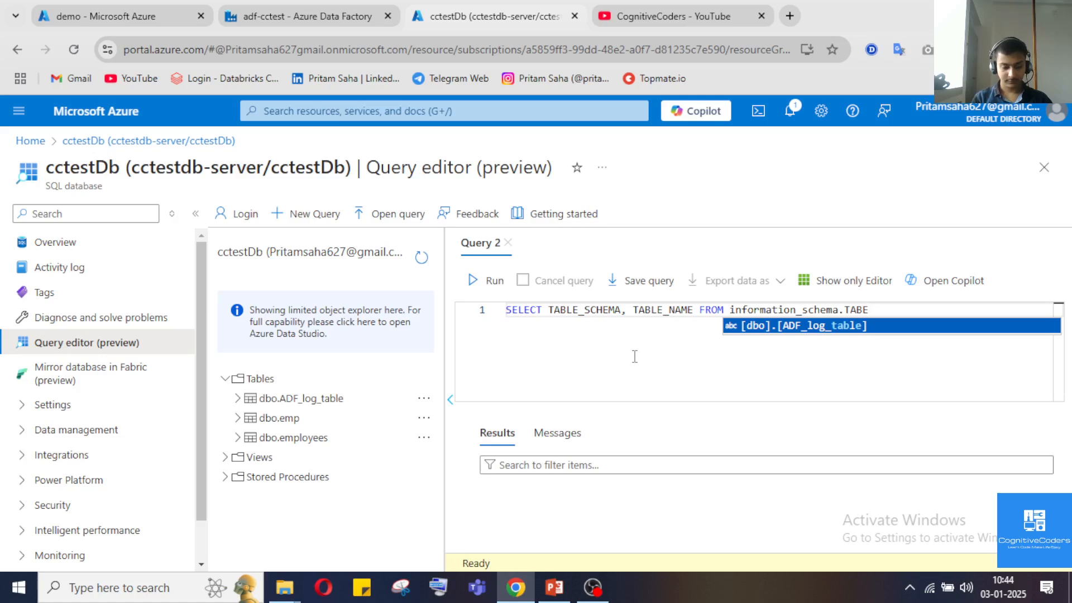
pyautogui.write('S')
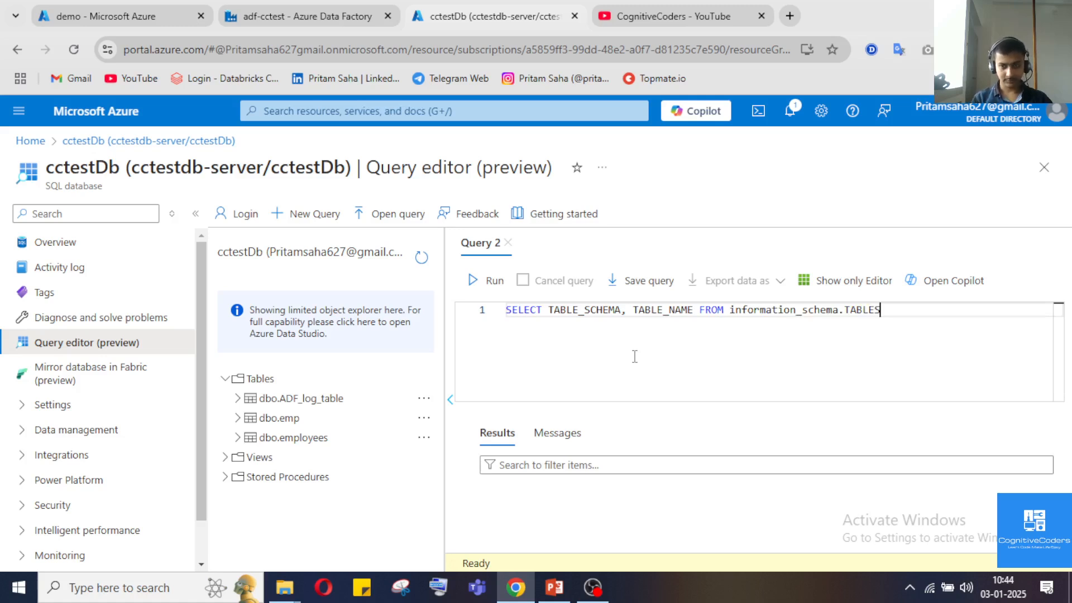
# Run the table-listing query and review the schema and table names in its results.
pyautogui.click(485, 281)
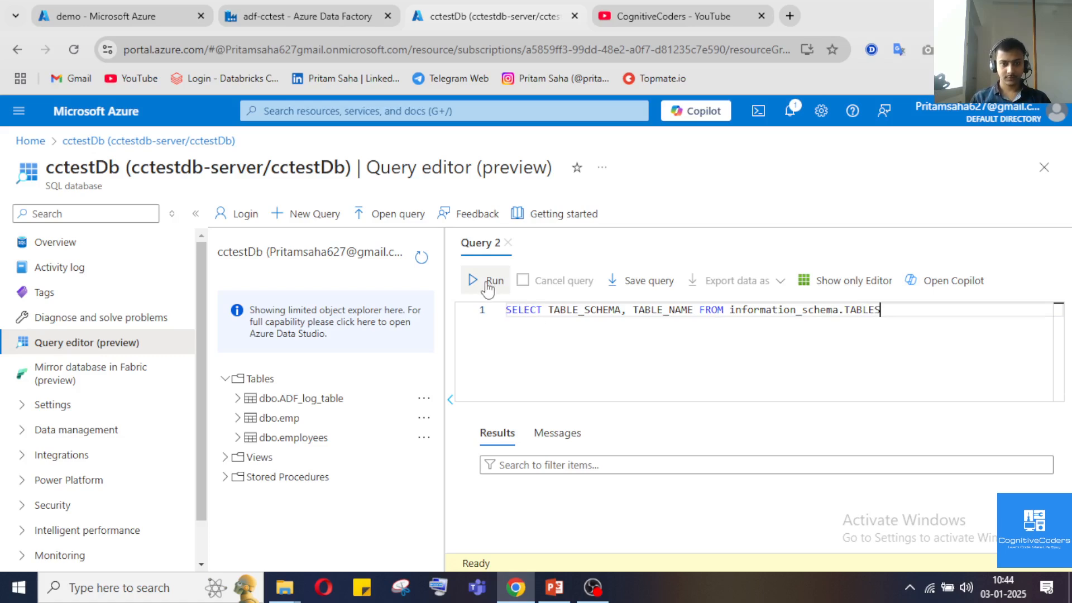
pyautogui.scroll(-2, 598, 505)
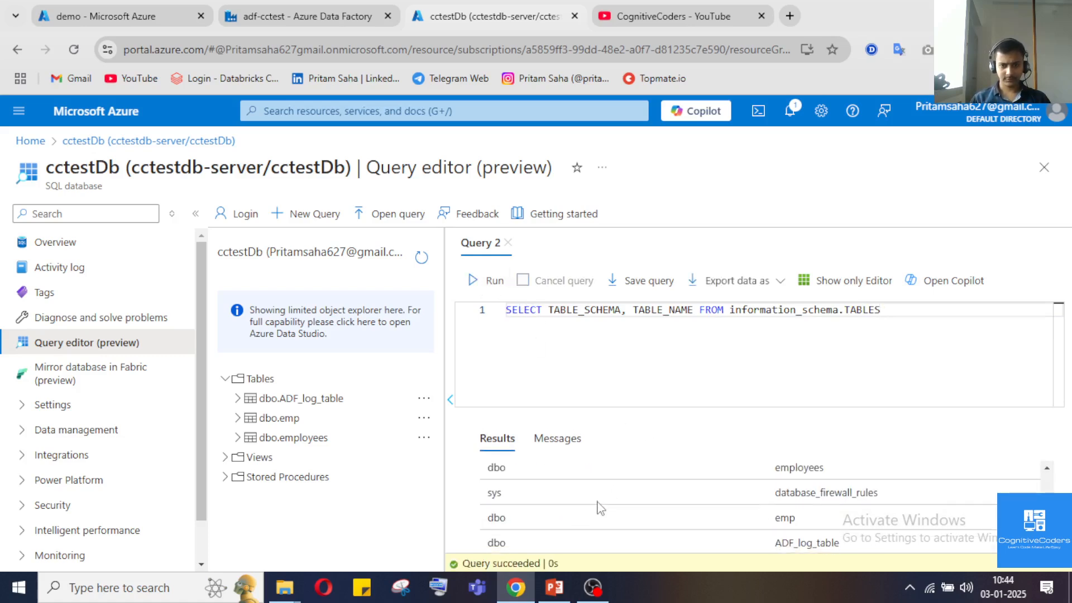
pyautogui.scroll(2, 586, 523)
pyautogui.scroll(-2, 564, 522)
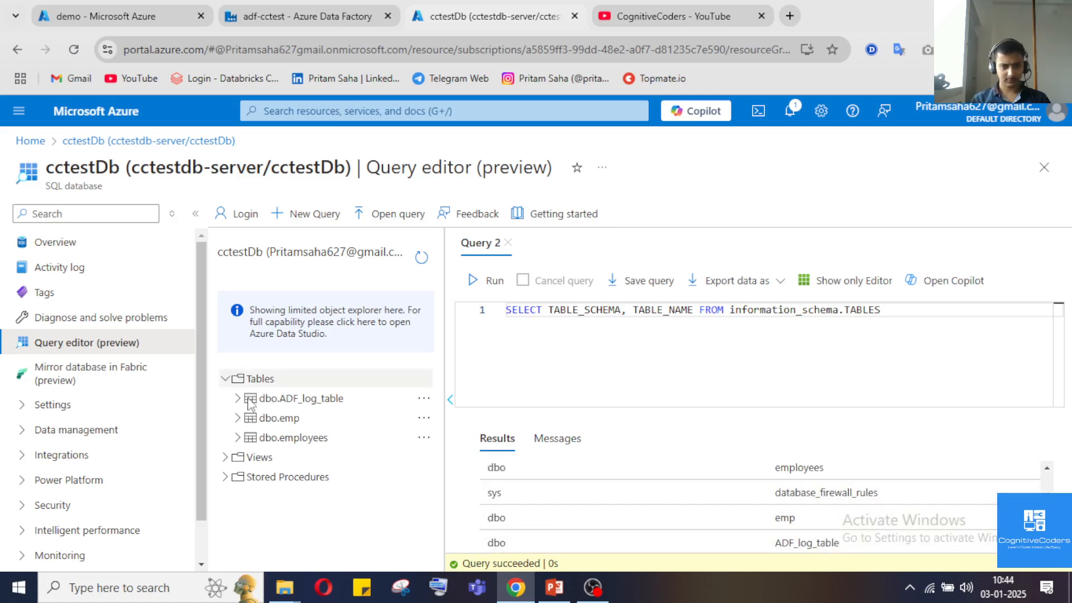
pyautogui.scroll(1, 516, 495)
pyautogui.scroll(1, 514, 495)
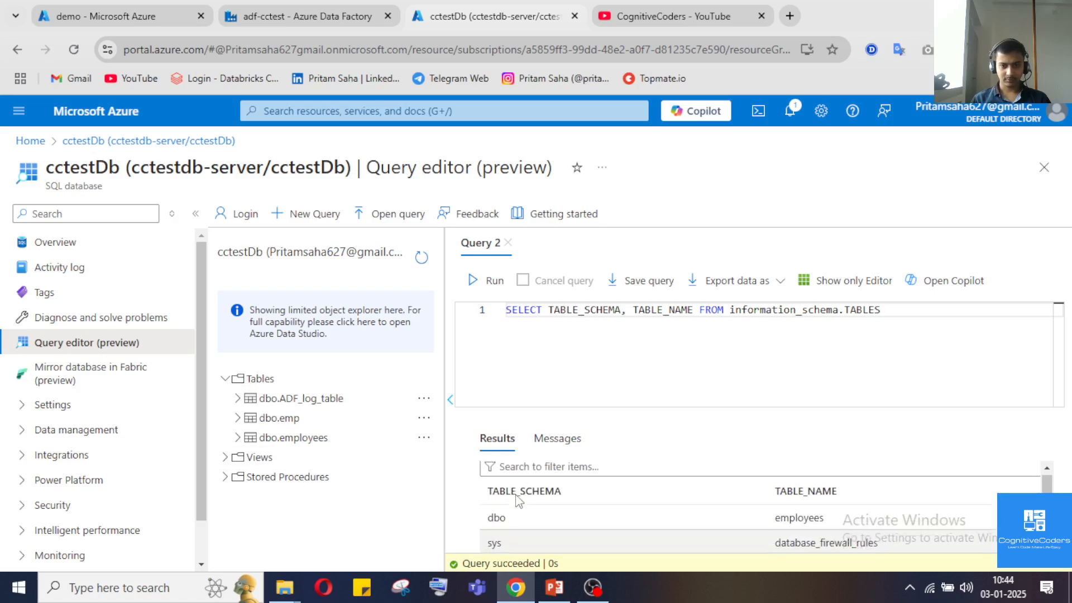
pyautogui.scroll(-1, 514, 495)
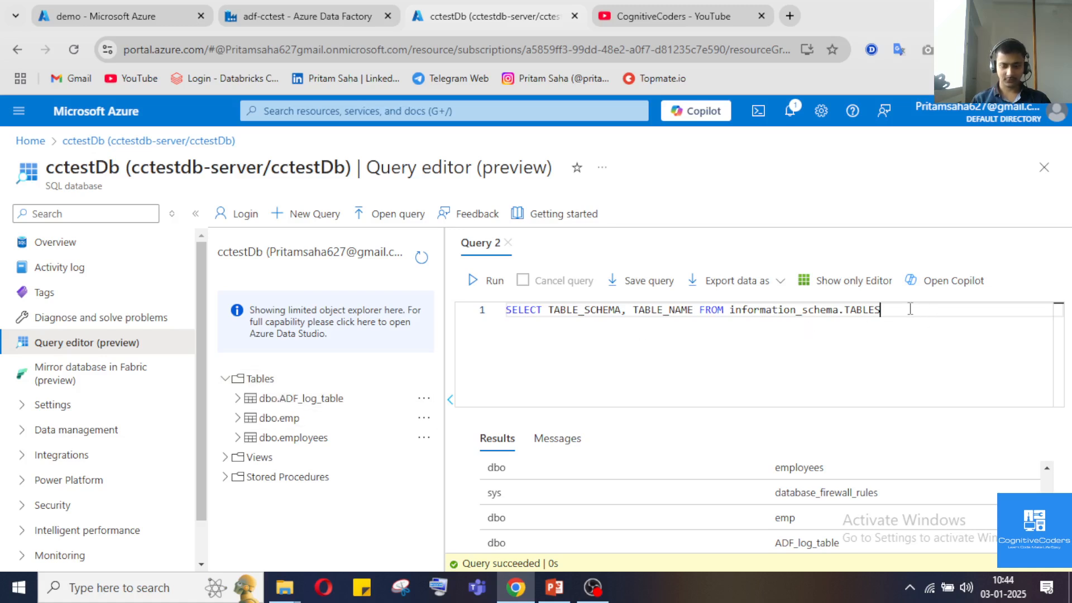
# Add a second line to the query with the filter WHERE TABLE_TYPE = 'BASE TABLE'.
pyautogui.press('Return')
pyautogui.write('WHERE')
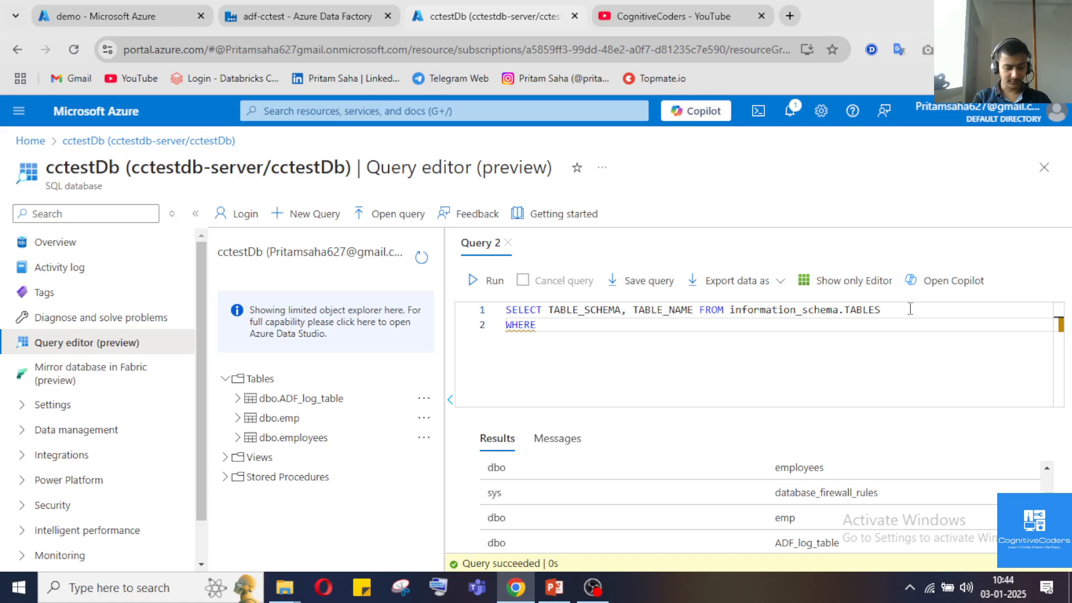
pyautogui.write(' TABLE_')
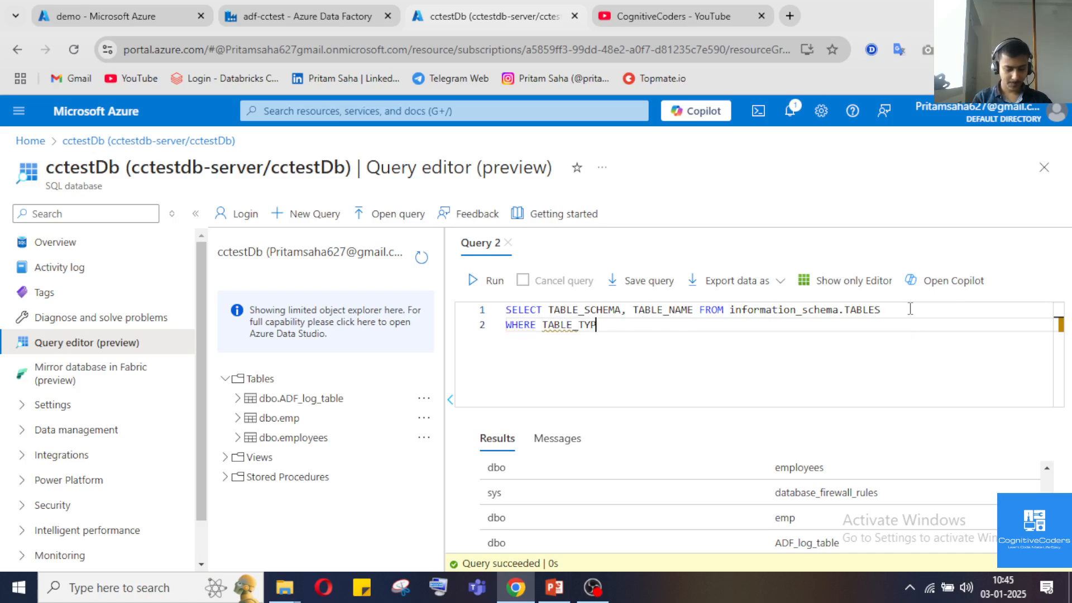
pyautogui.write(" TYPE = '")
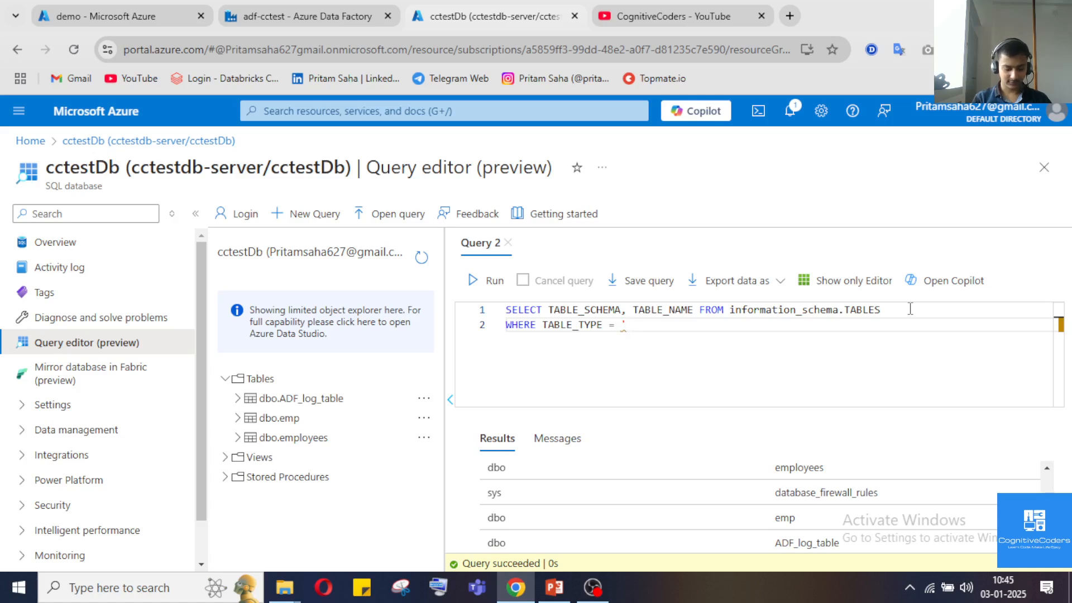
pyautogui.write('BASE TABLE')
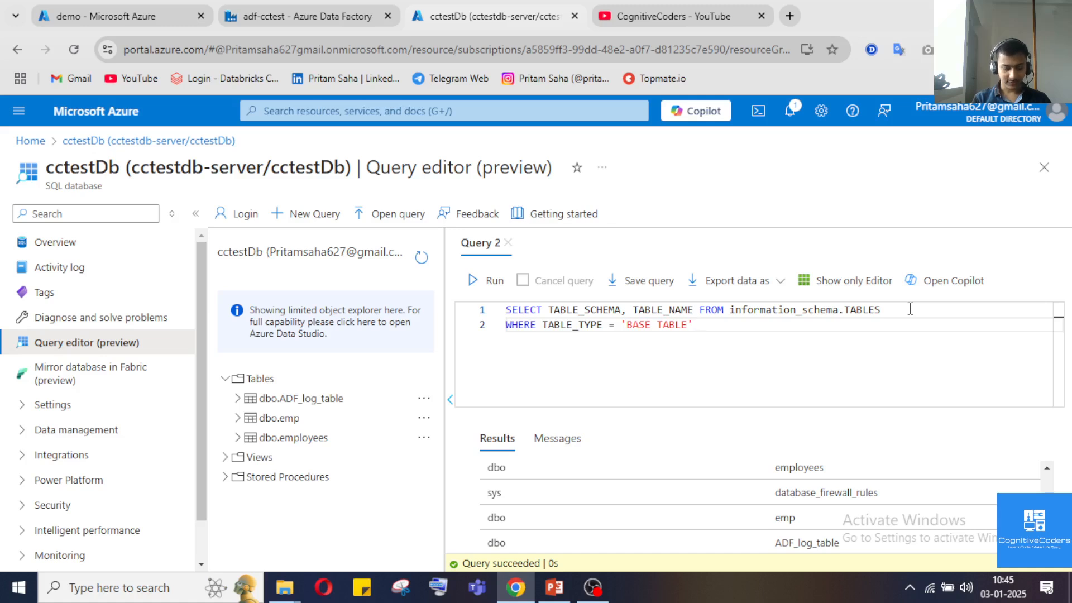
# Append the condition AND TABLE_SCHEMA = 'dbo' to the filter and run the query.
pyautogui.write('AND TAB')
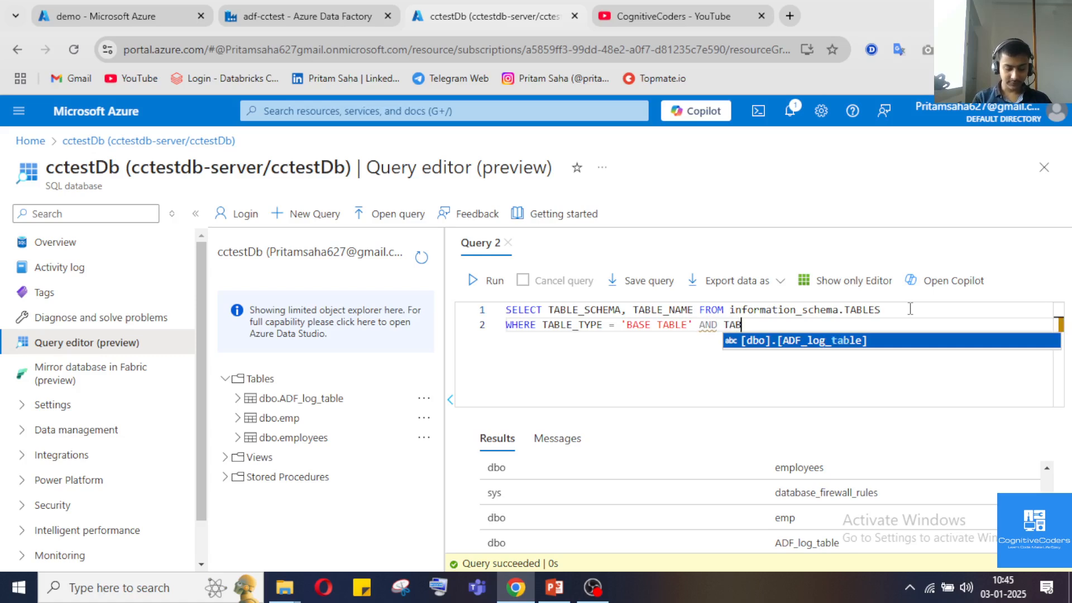
pyautogui.write("LE_SCHEMA = 'dbo'")
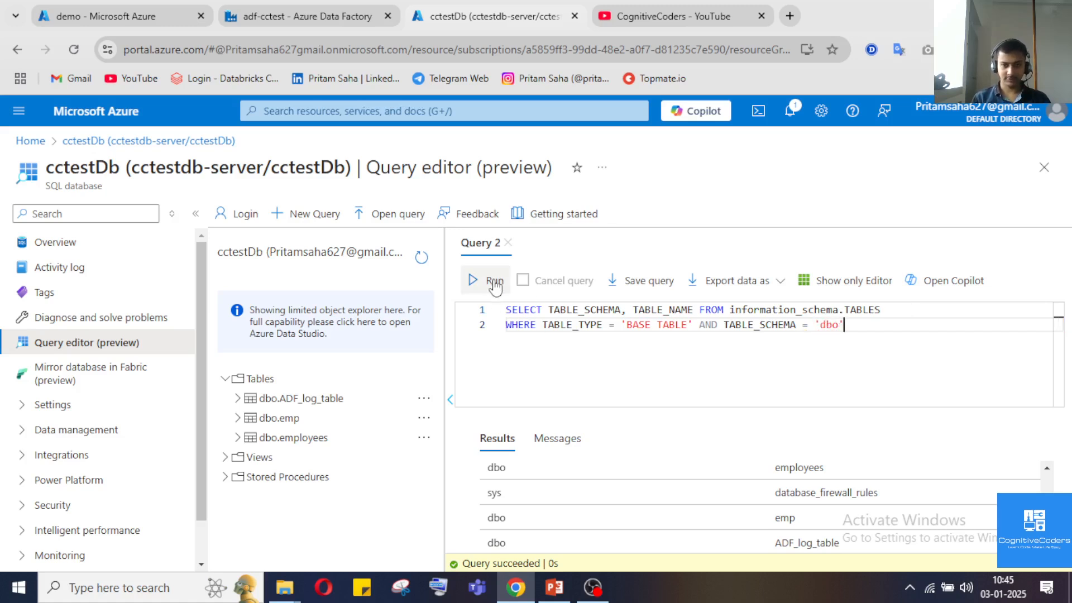
pyautogui.click(476, 281)
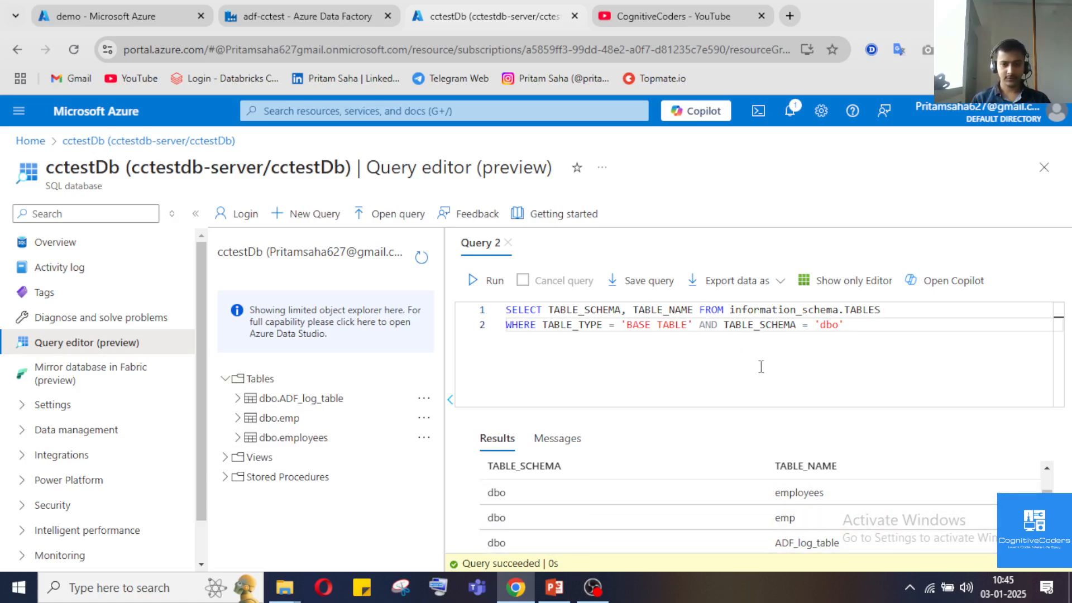
pyautogui.moveTo(893, 344); pyautogui.dragTo(506, 311)
pyautogui.click(586, 367)
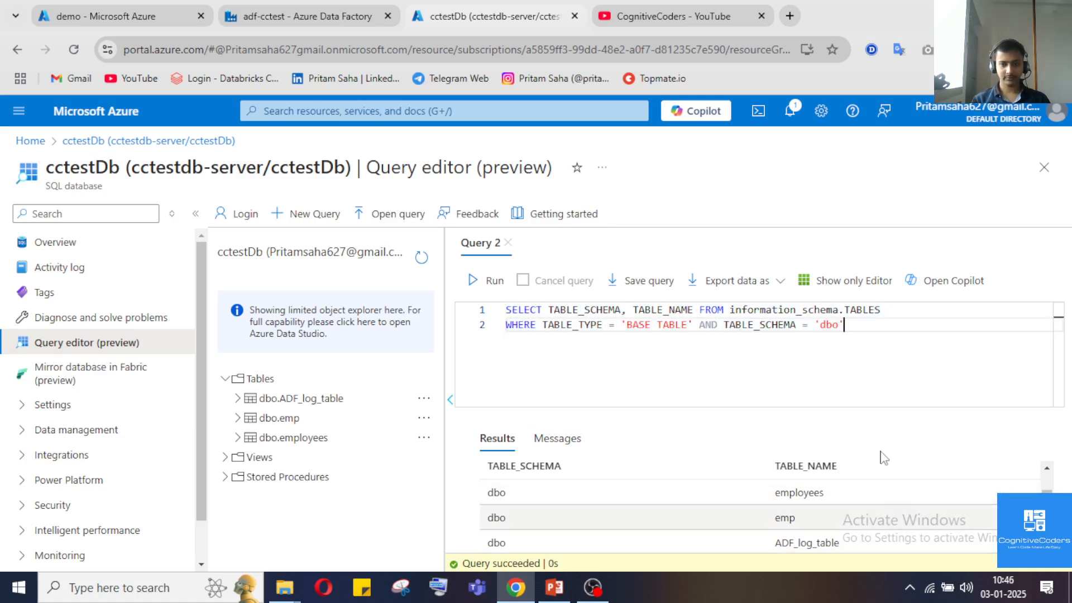
pyautogui.moveTo(904, 381); pyautogui.dragTo(506, 310)
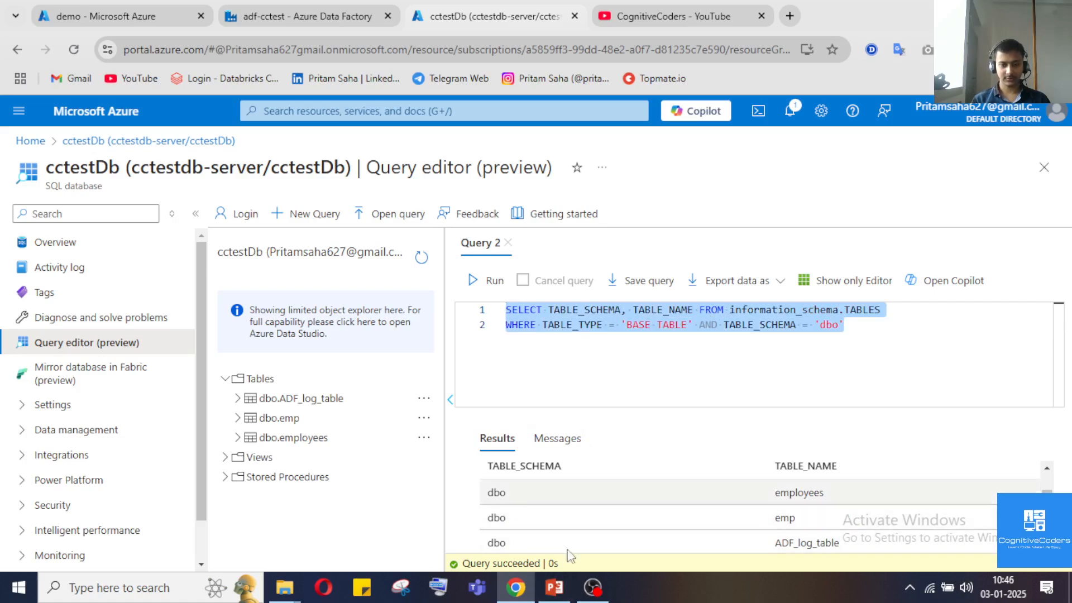
pyautogui.click(827, 387)
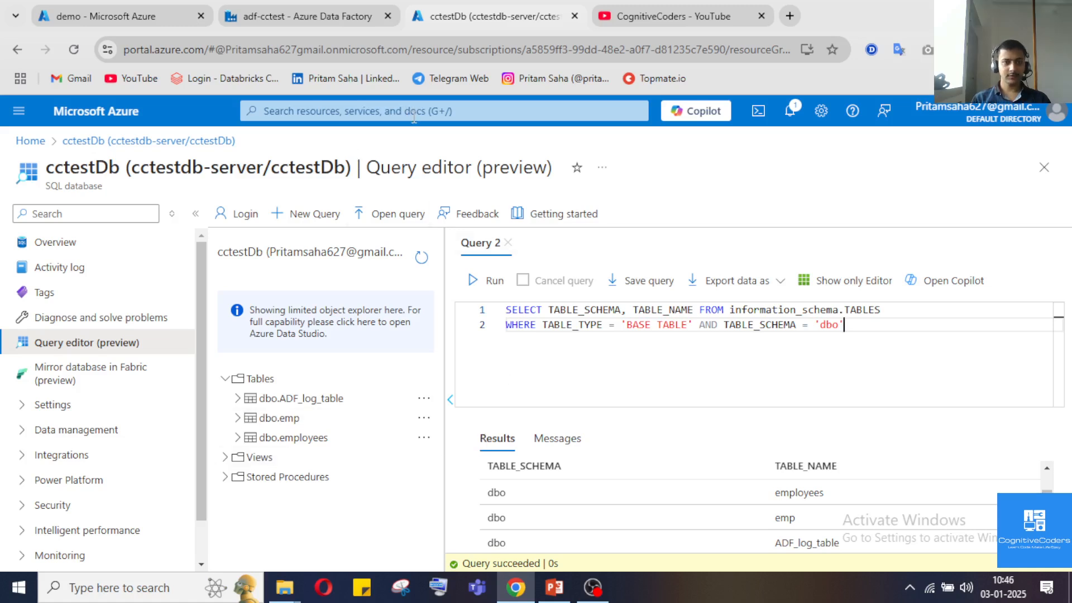
# Switch to the adf-cctest data factory, create a new pipeline, and hide its properties.
pyautogui.click(329, 17)
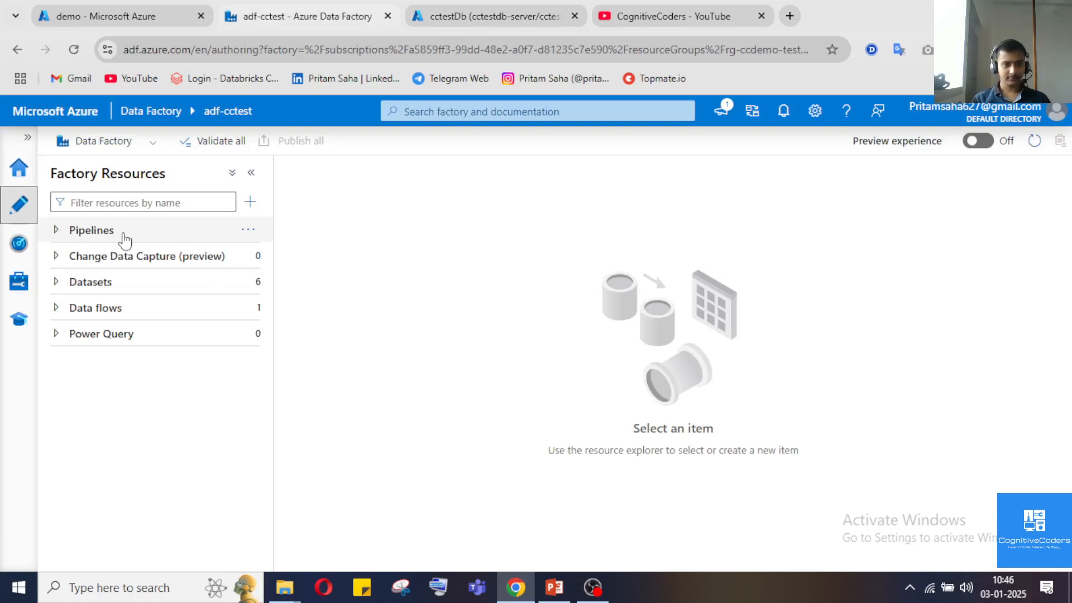
pyautogui.click(57, 231)
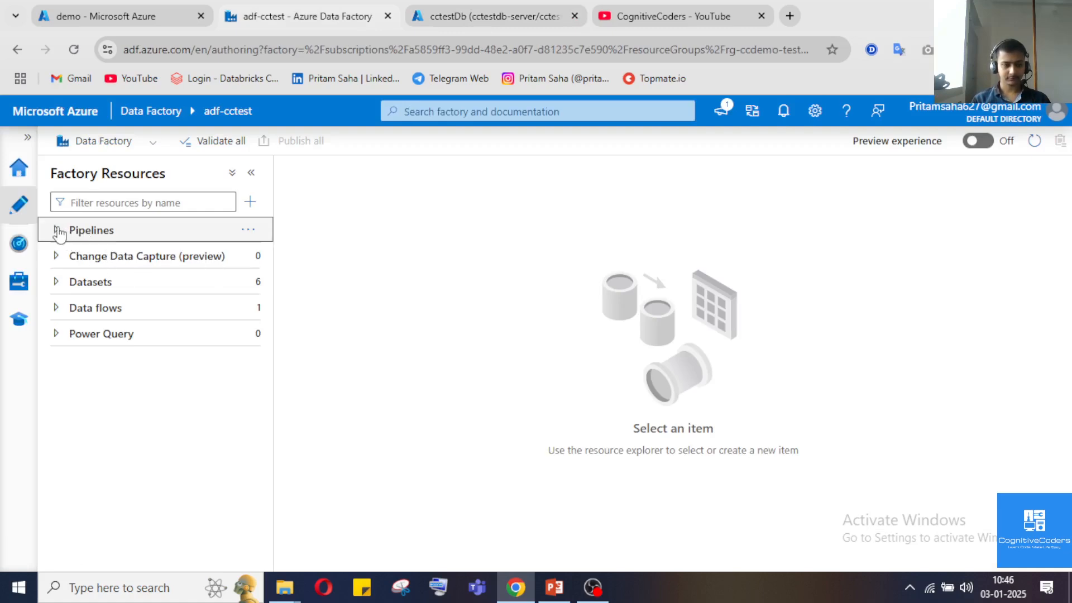
pyautogui.click(248, 230)
pyautogui.click(327, 262)
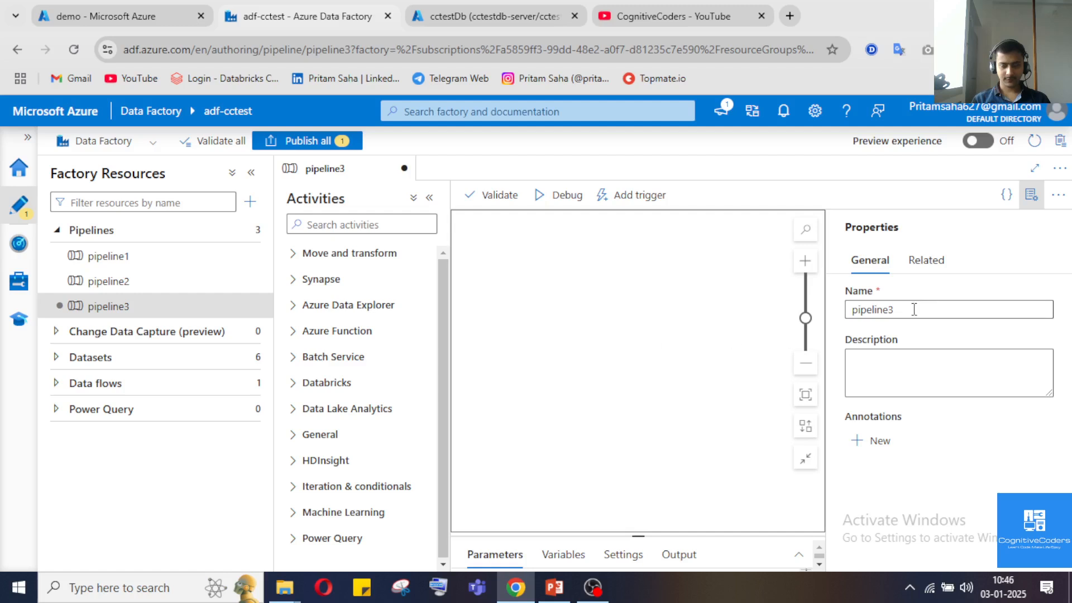
pyautogui.click(1031, 194)
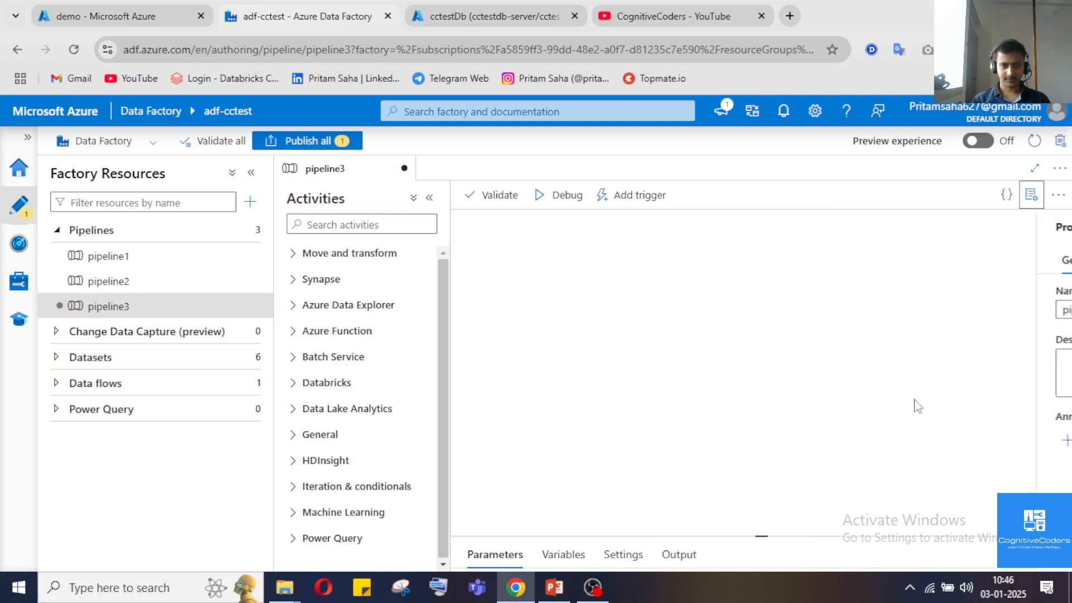
# Find the Lookup activity with "lo", add it to the new pipeline, and expand its settings.
pyautogui.click(398, 225)
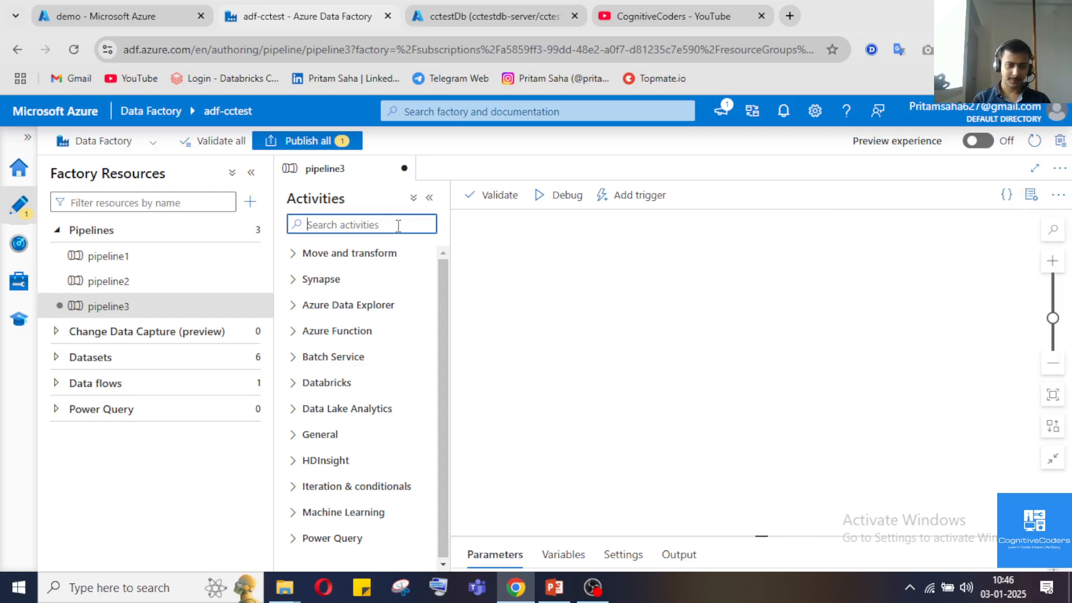
pyautogui.write('lo')
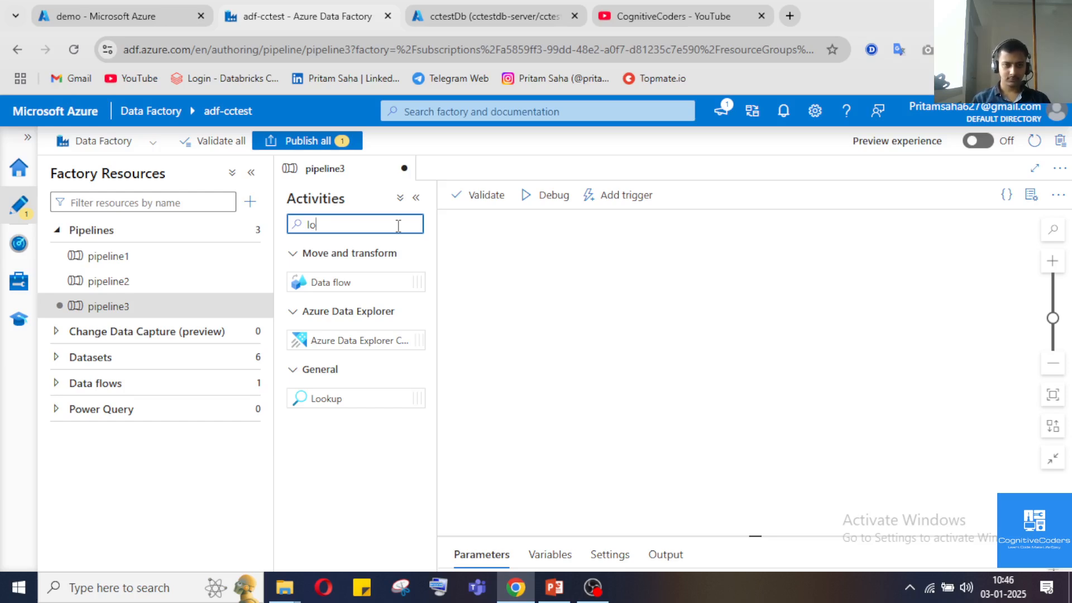
pyautogui.moveTo(321, 398); pyautogui.dragTo(552, 316)
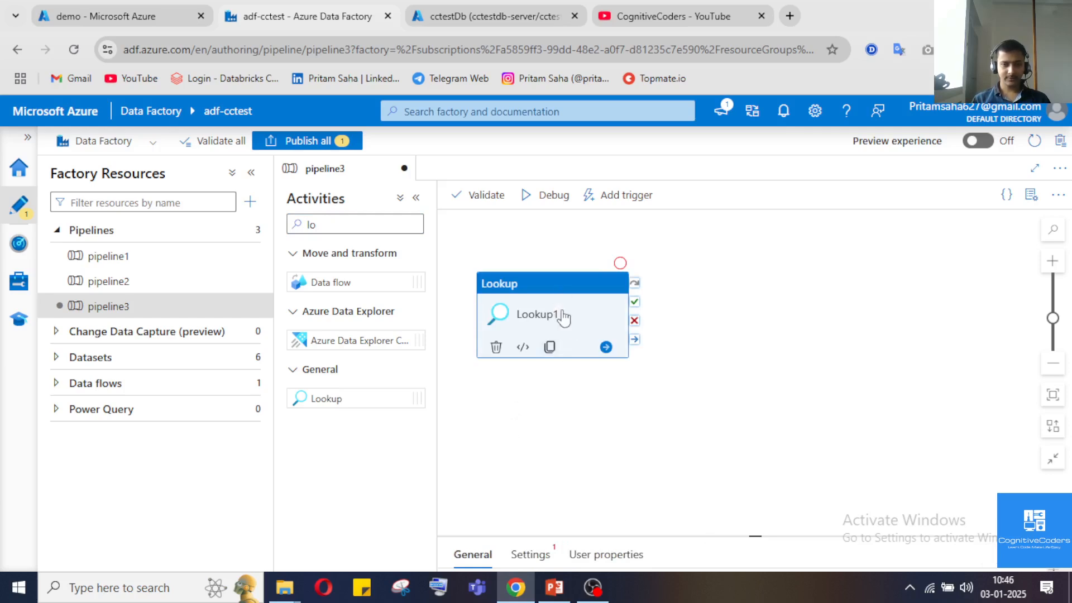
pyautogui.click(536, 554)
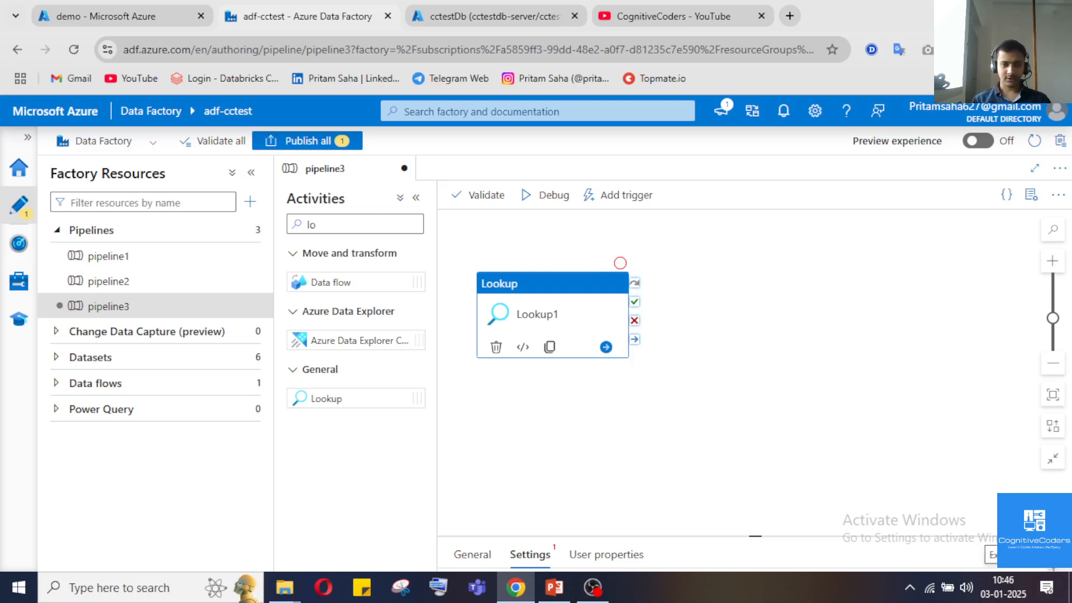
pyautogui.click(1055, 556)
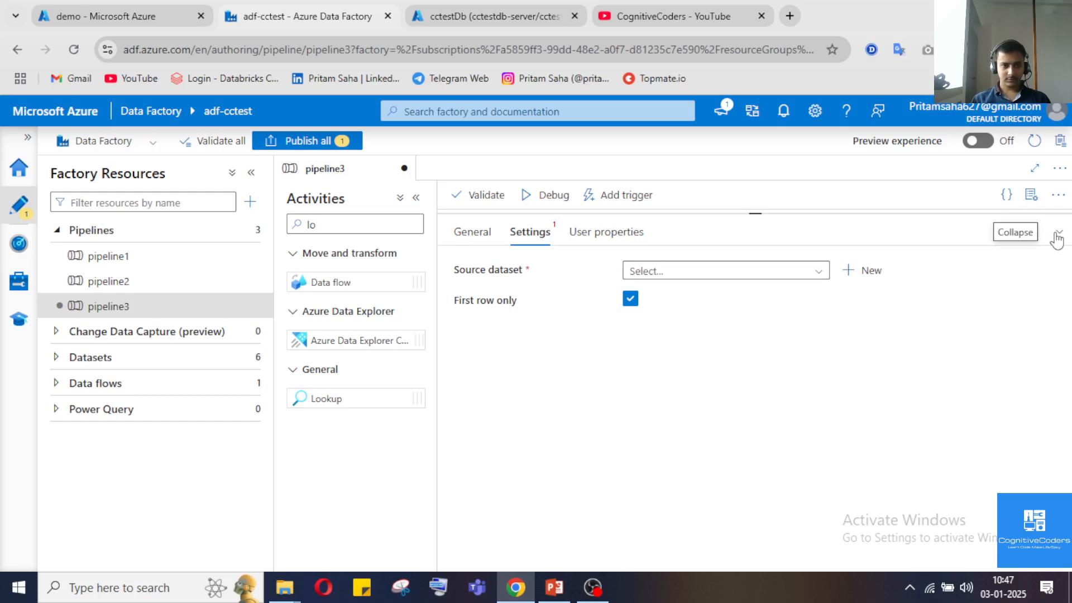
# Check the existing datasets available as the Lookup source against the tables in cctestDb.
pyautogui.click(809, 271)
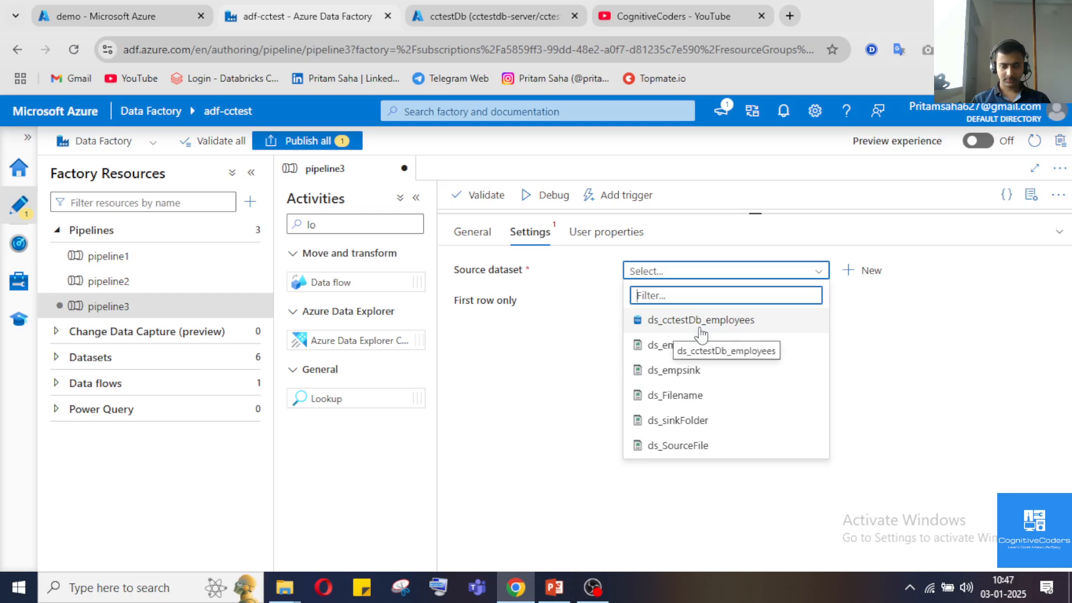
pyautogui.click(59, 359)
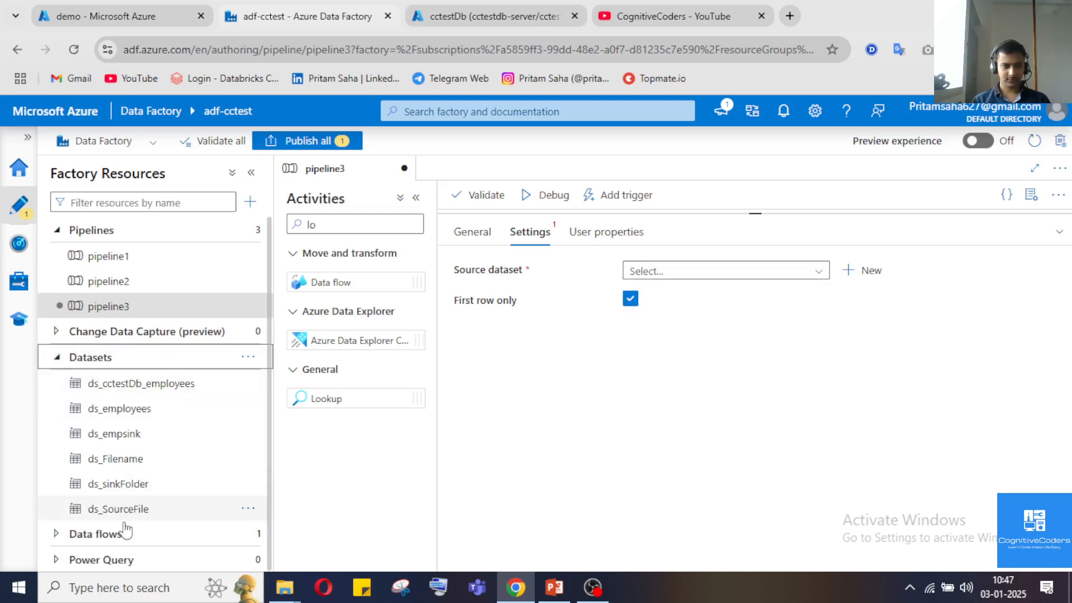
pyautogui.click(822, 271)
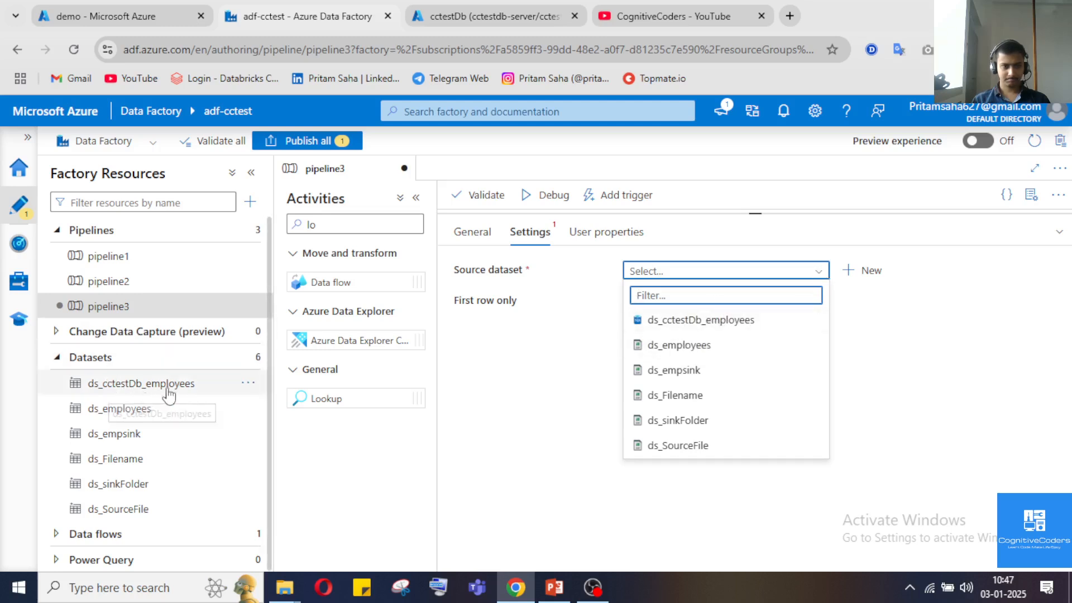
pyautogui.click(478, 25)
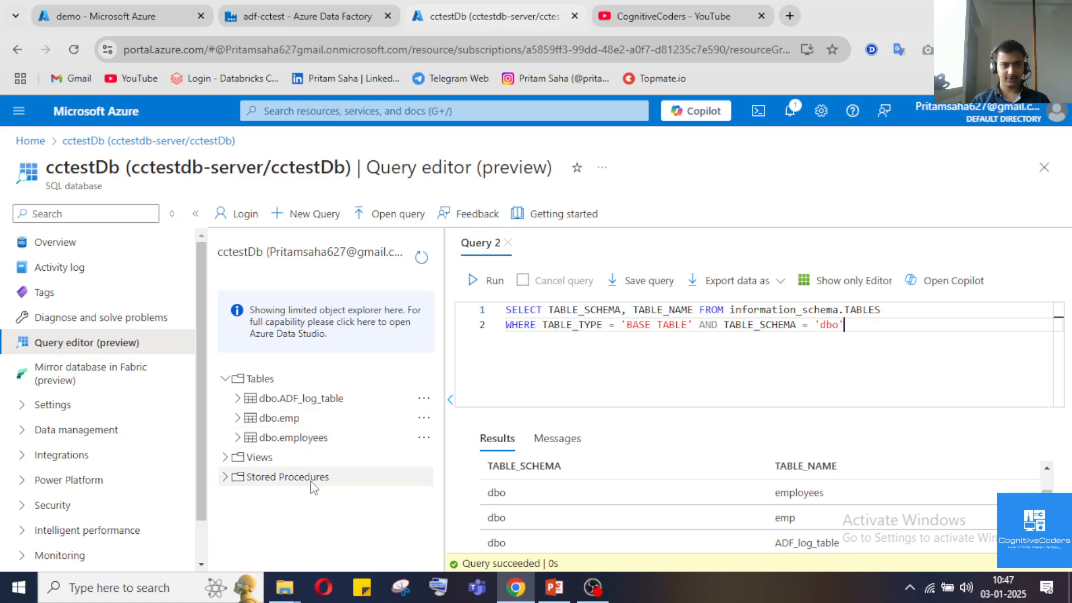
pyautogui.click(330, 17)
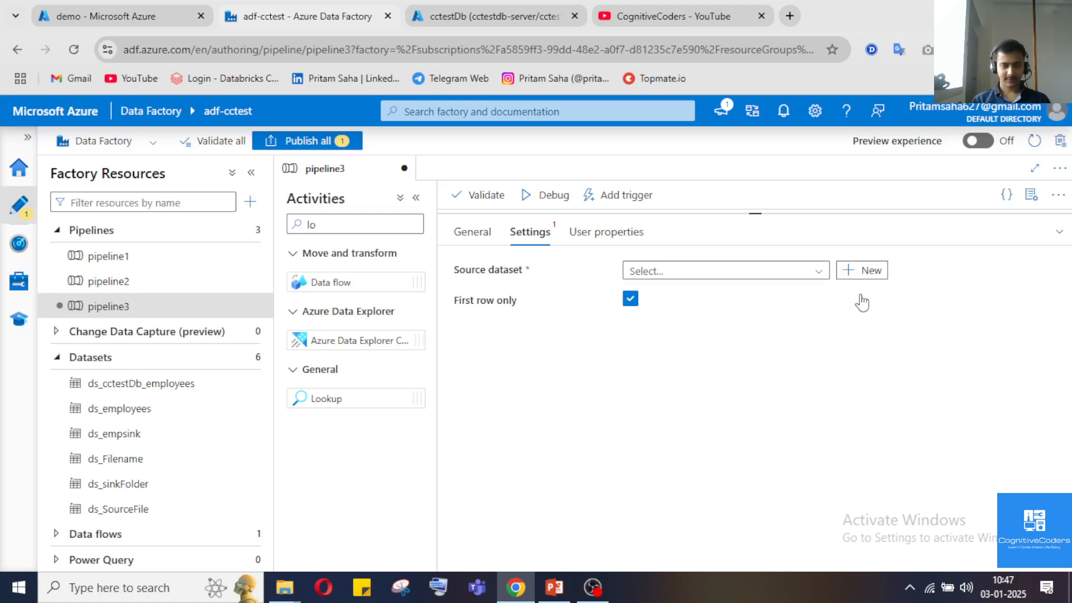
# Start a new source dataset for the Lookup activity with Azure SQL Database as its data store.
pyautogui.click(861, 270)
pyautogui.scroll(-5, 876, 410)
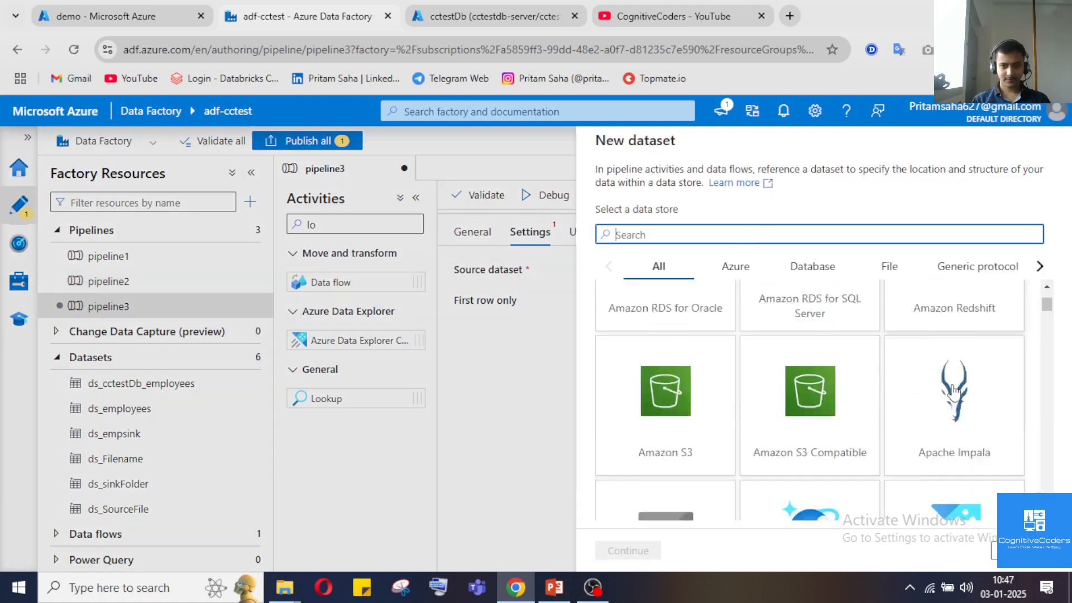
pyautogui.scroll(-5, 768, 406)
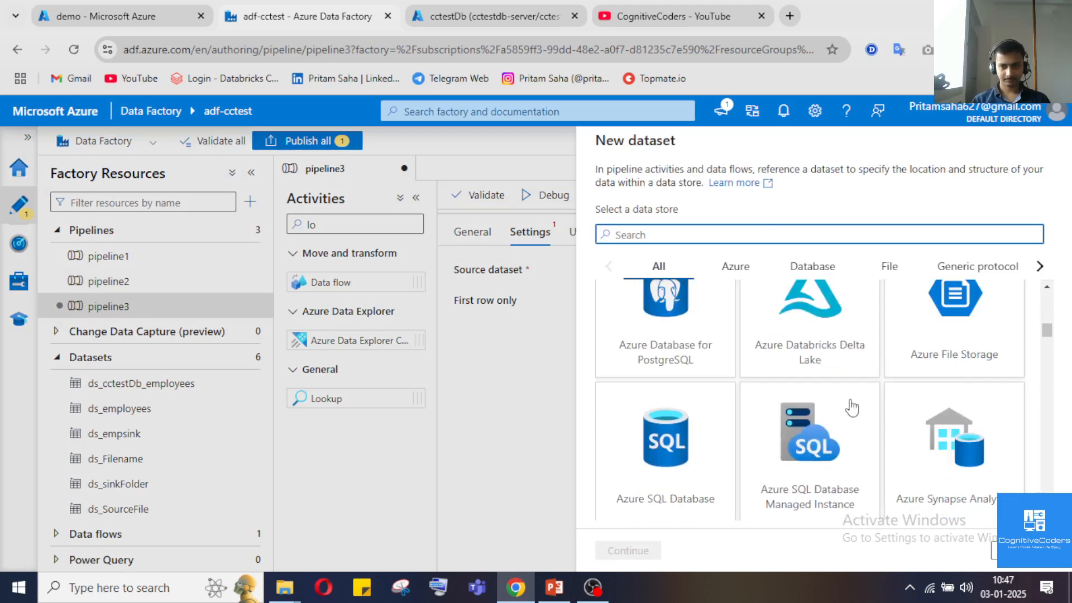
pyautogui.click(687, 455)
pyautogui.click(628, 550)
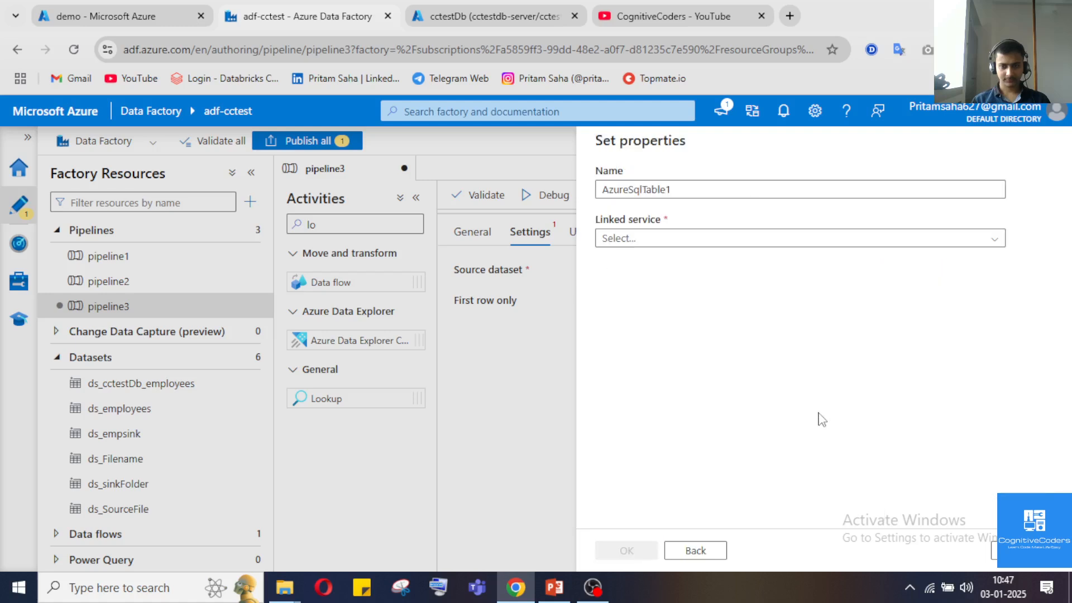
# Set the new dataset's linked service to ls_sqldb and leave its table name unselected.
pyautogui.click(682, 239)
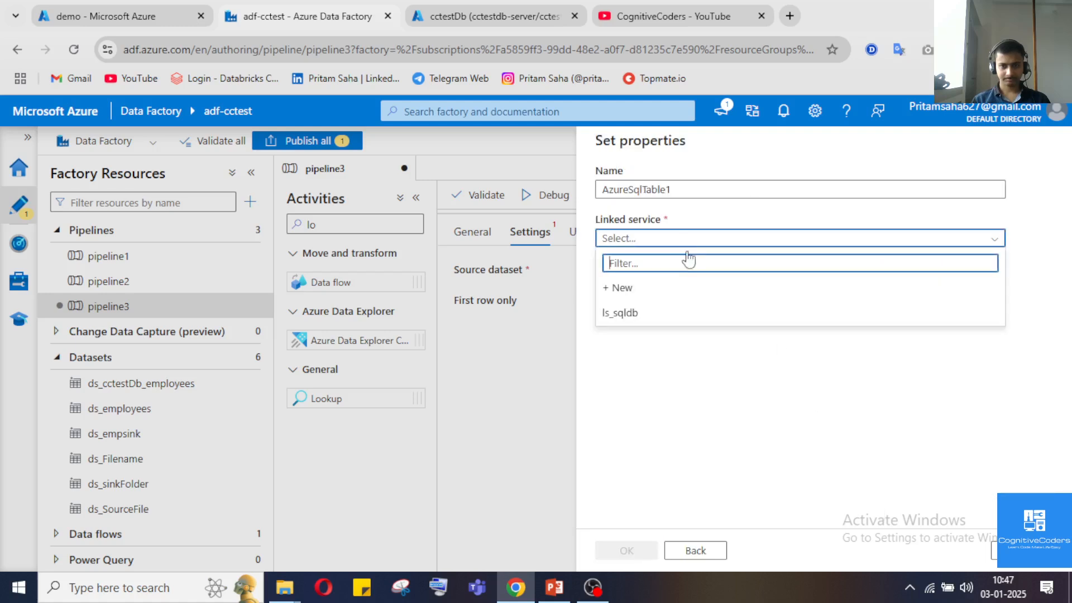
pyautogui.click(692, 314)
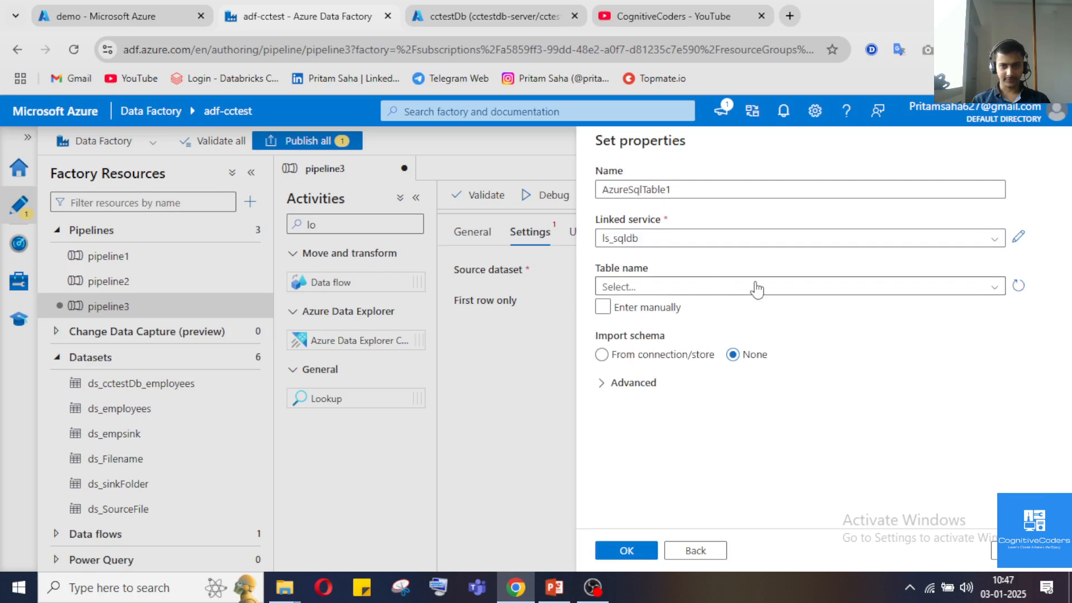
pyautogui.click(758, 287)
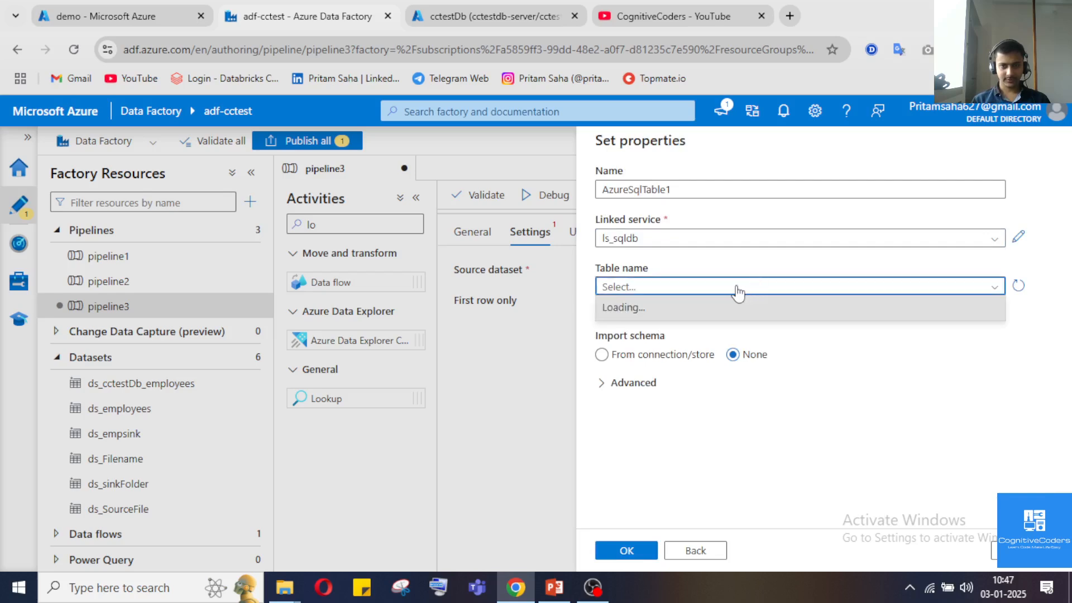
pyautogui.click(737, 287)
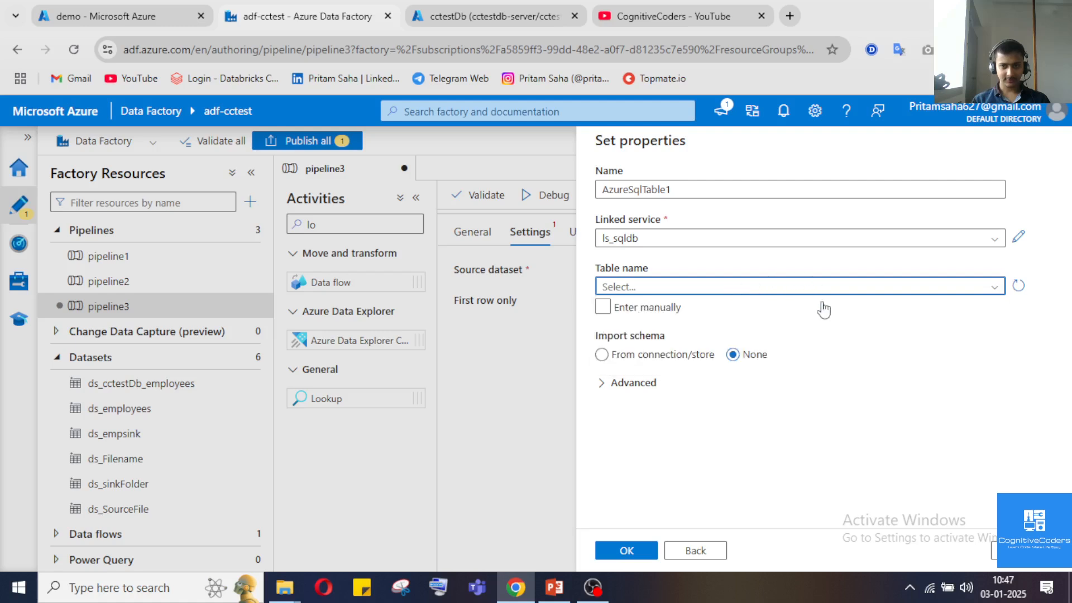
# Name the new Azure SQL dataset ds_cctestDb.
pyautogui.click(695, 183)
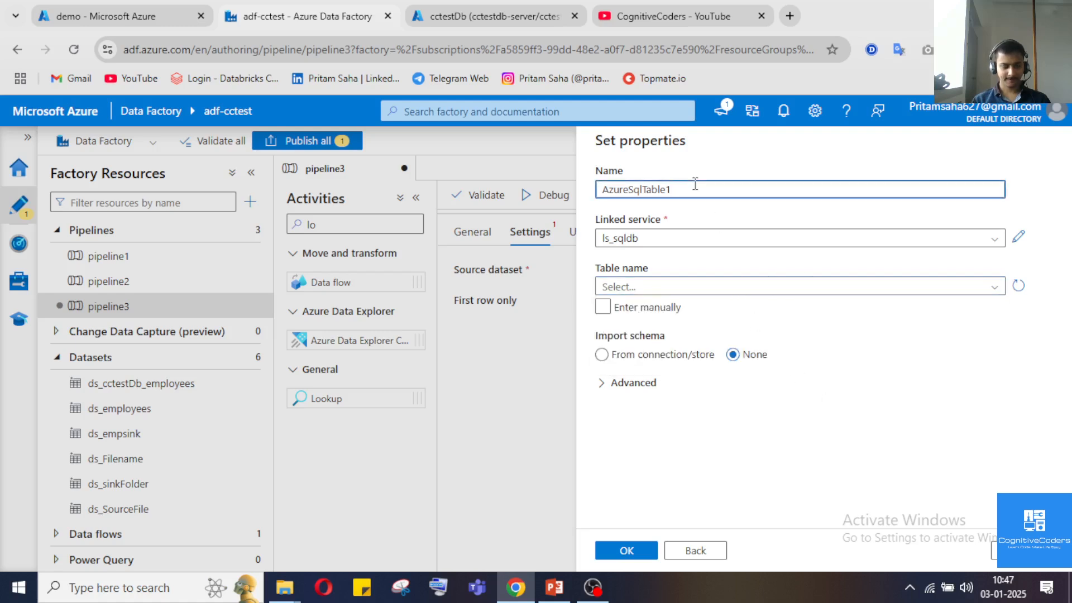
pyautogui.doubleClick(695, 183)
pyautogui.click(667, 316)
pyautogui.click(667, 311)
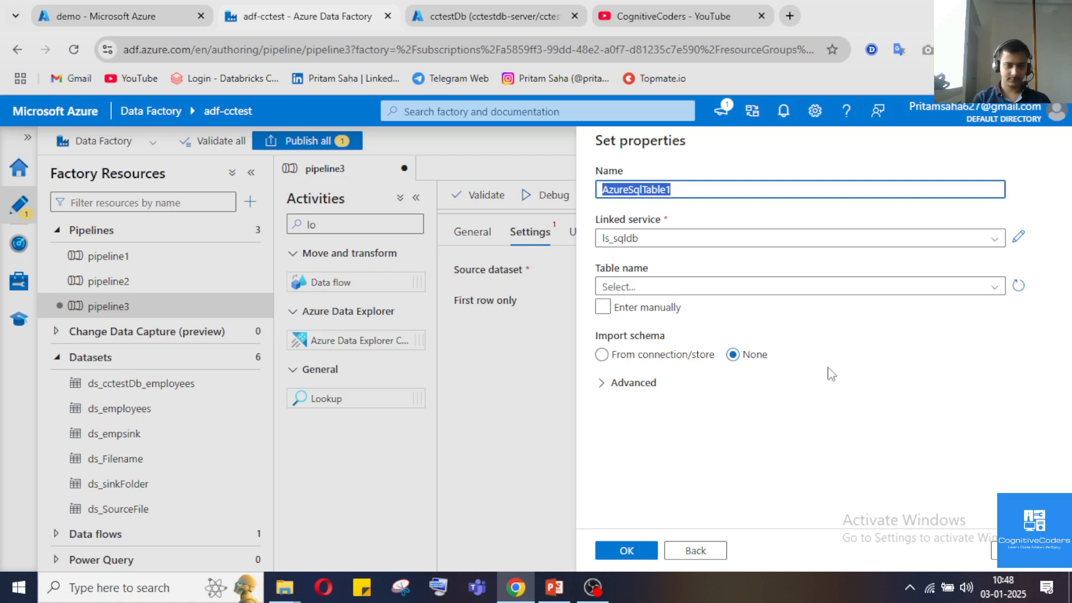
pyautogui.write('ds_cctestDb')
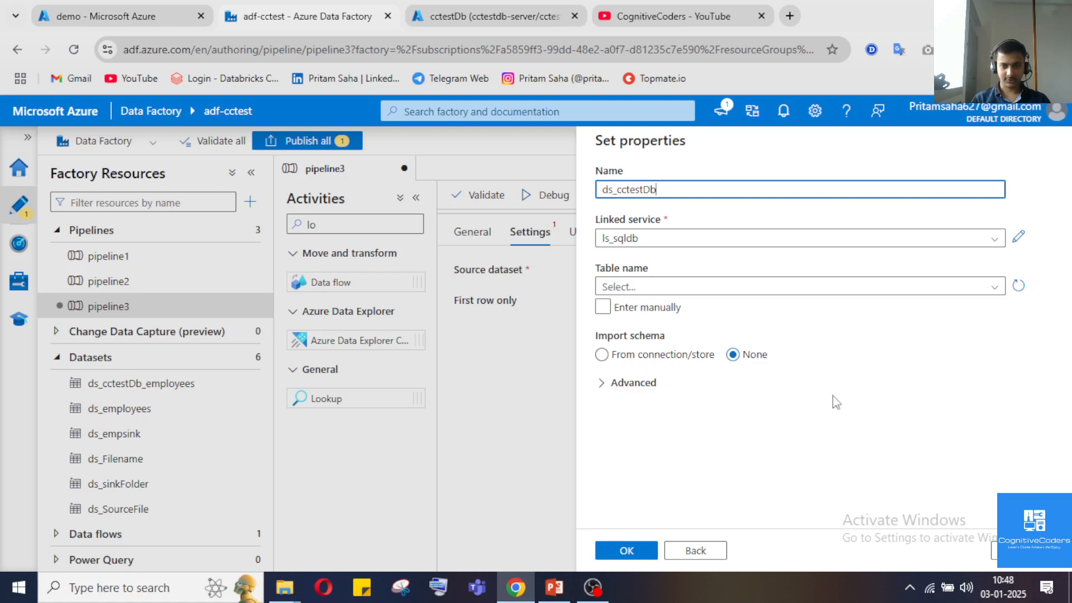
# Create the dataset with no table name and with schema import set to None.
pyautogui.click(608, 385)
pyautogui.click(606, 384)
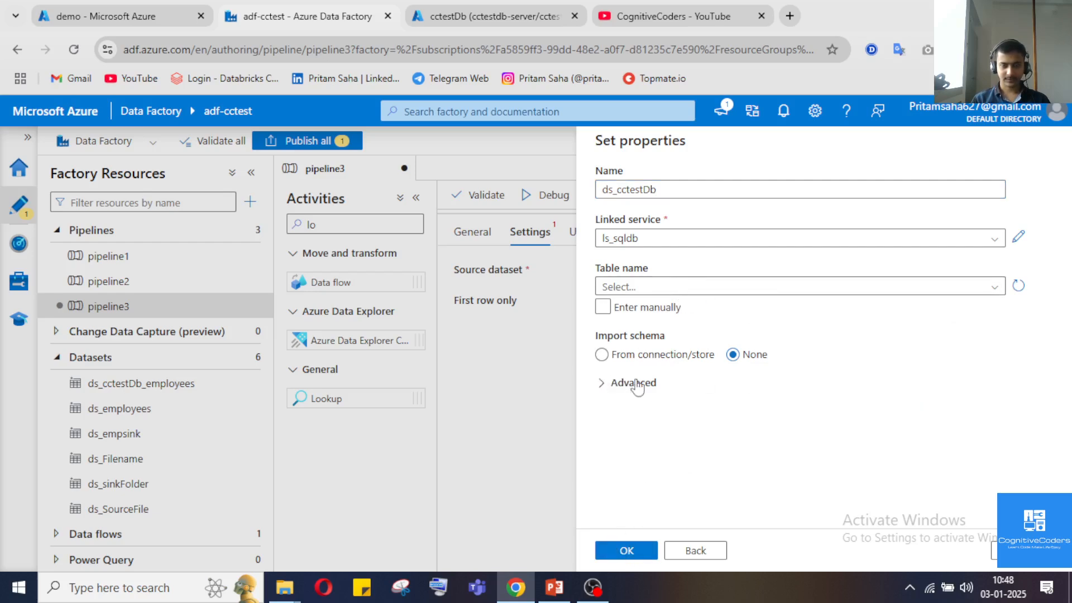
pyautogui.click(632, 307)
pyautogui.click(629, 310)
pyautogui.click(593, 587)
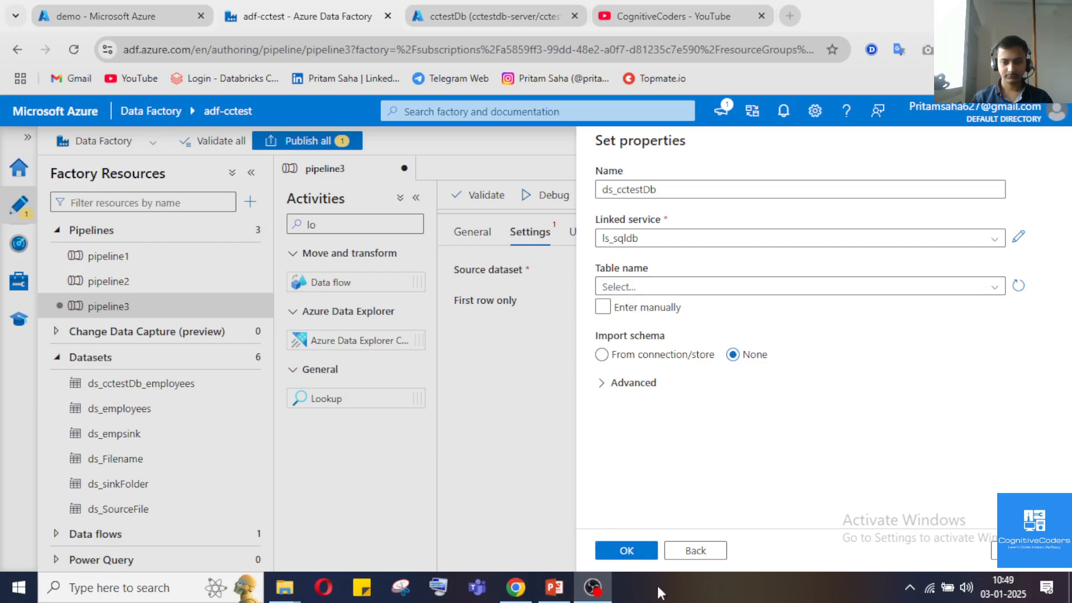
pyautogui.click(593, 587)
pyautogui.click(627, 550)
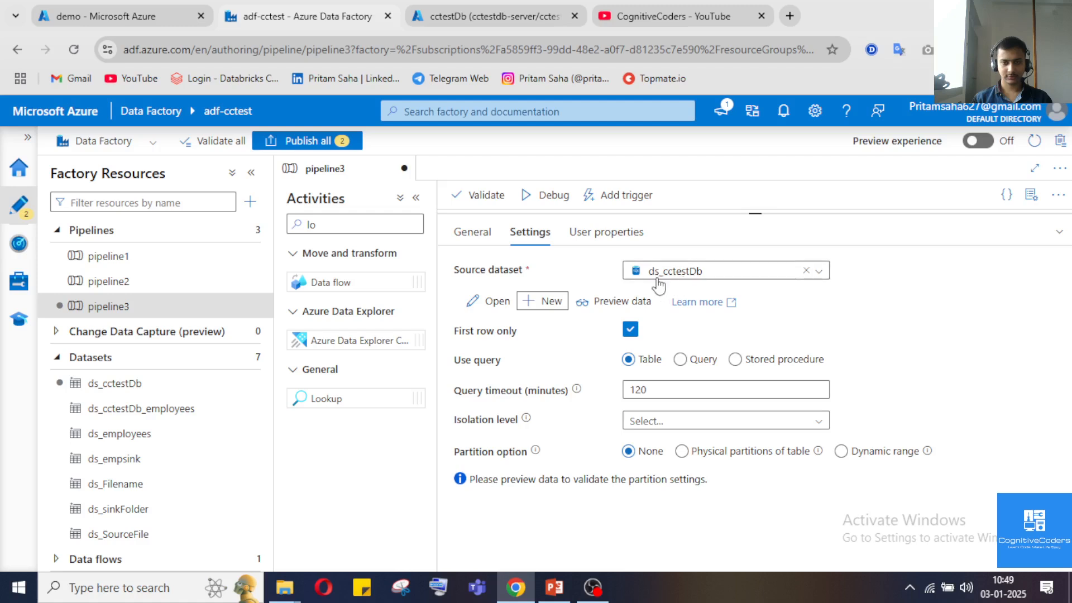
# Switch the Lookup source to Query and copy the whole table-listing SQL statement from the cctestDb query editor.
pyautogui.click(680, 359)
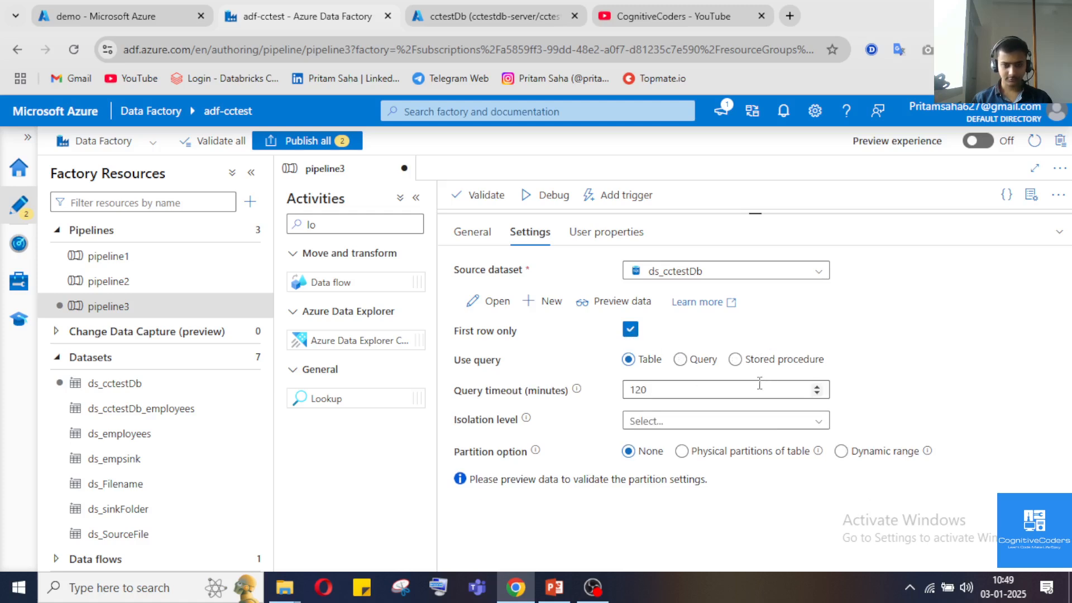
pyautogui.click(681, 360)
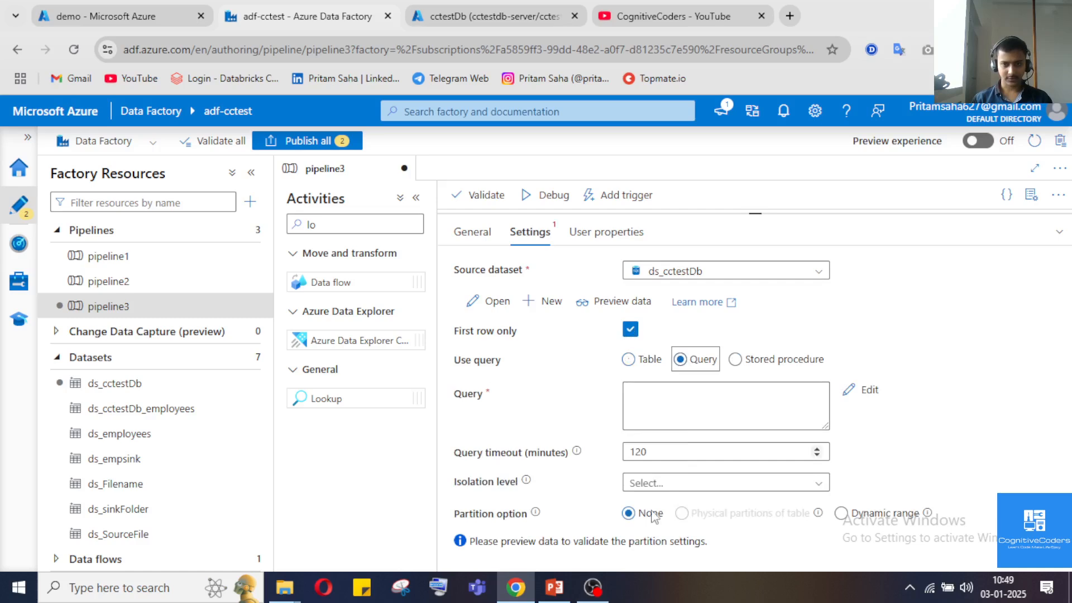
pyautogui.click(448, 8)
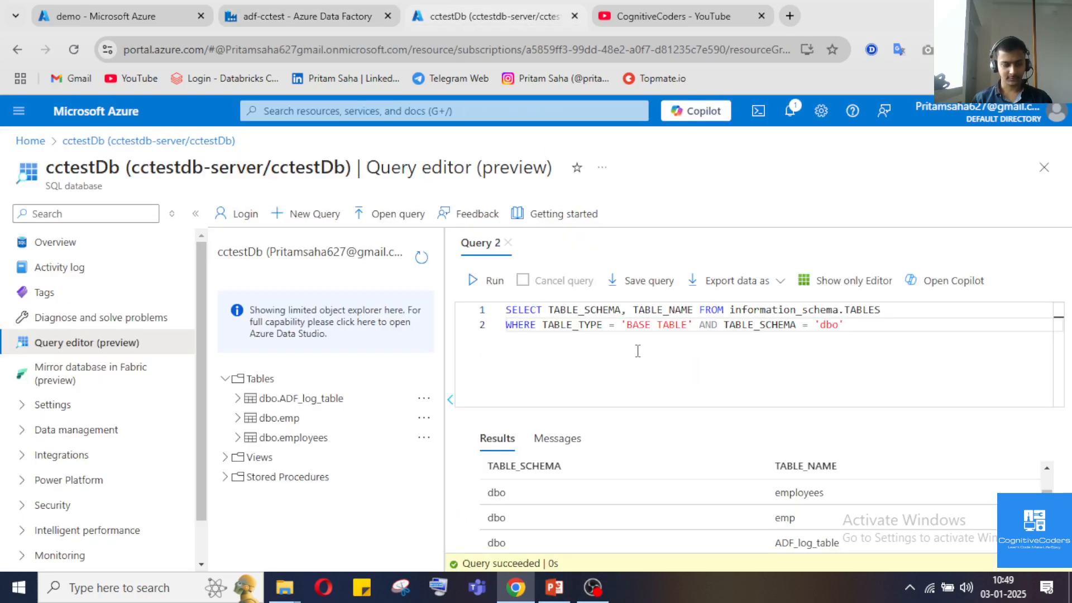
pyautogui.hotkey('ctrl', 'a')
pyautogui.hotkey('ctrl', 'c')
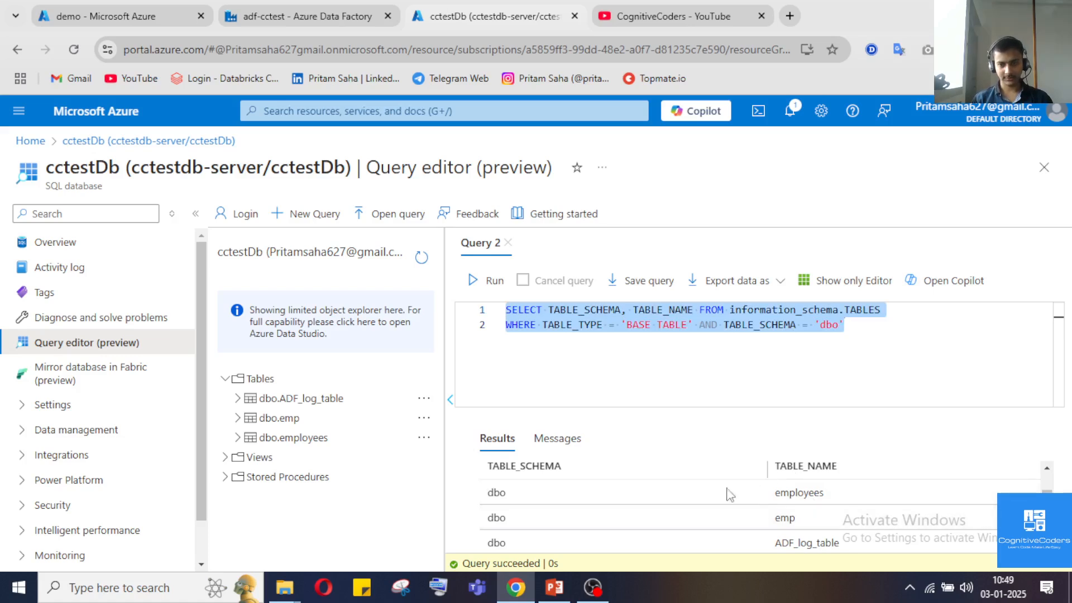
# Return to the adf-cctest data factory, paste the copied statement as the Lookup query, and enlarge the query box to show all of it.
pyautogui.click(313, 18)
pyautogui.click(701, 397)
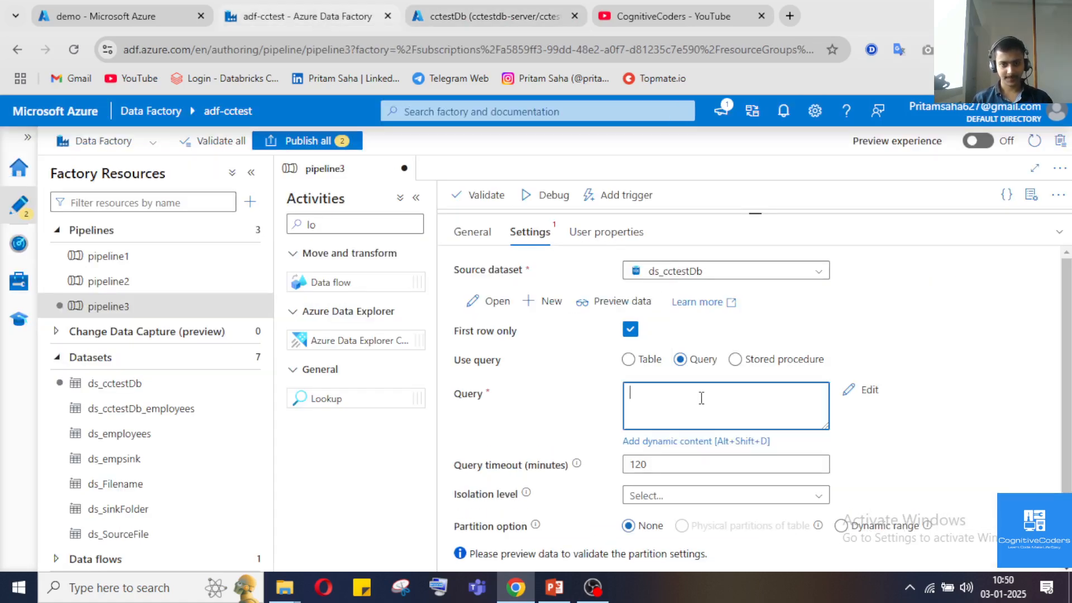
pyautogui.hotkey('ctrl', 'v')
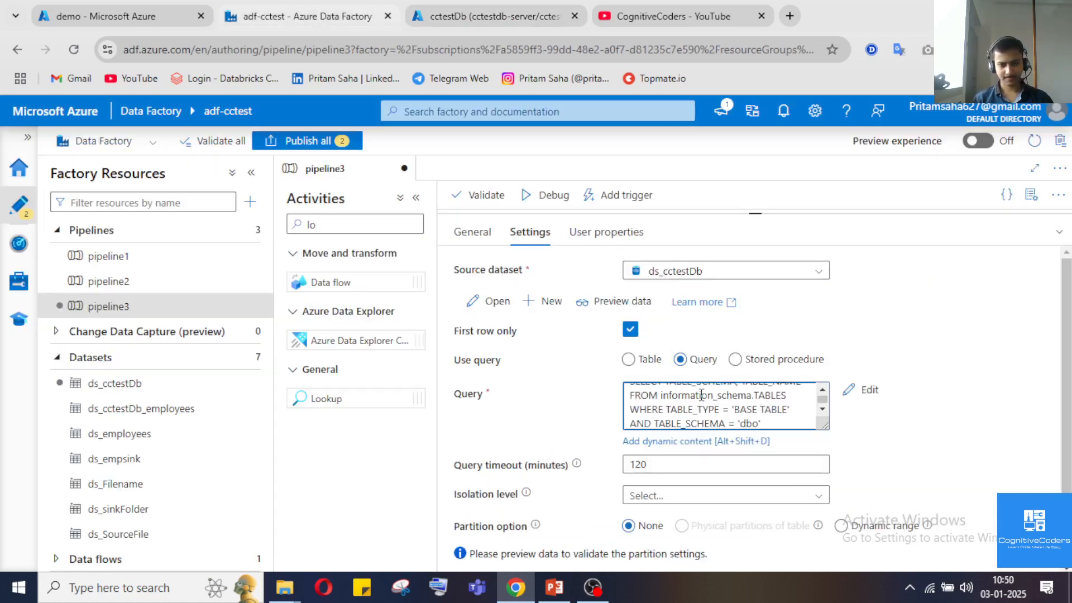
pyautogui.moveTo(831, 431); pyautogui.dragTo(871, 457)
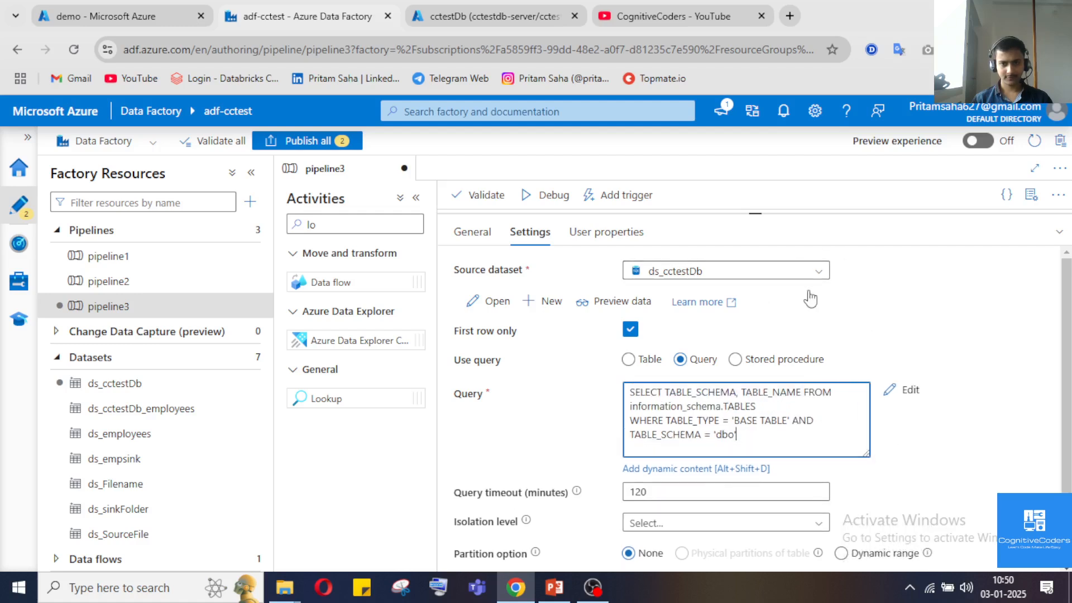
pyautogui.click(592, 586)
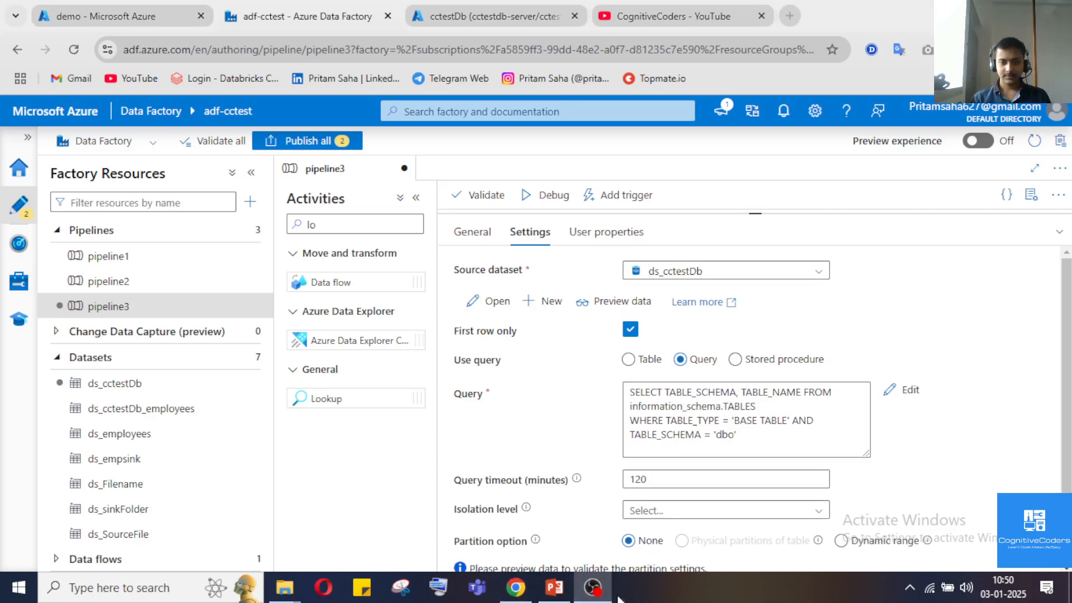
pyautogui.click(516, 586)
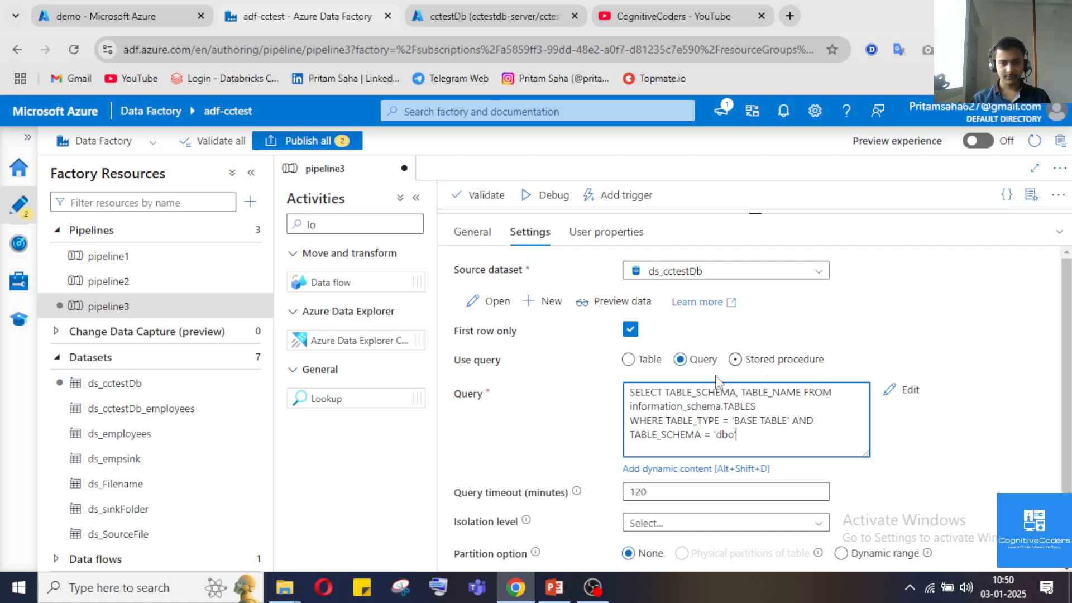
# Collapse the Lookup settings and run pipeline3 in debug mode.
pyautogui.click(1059, 232)
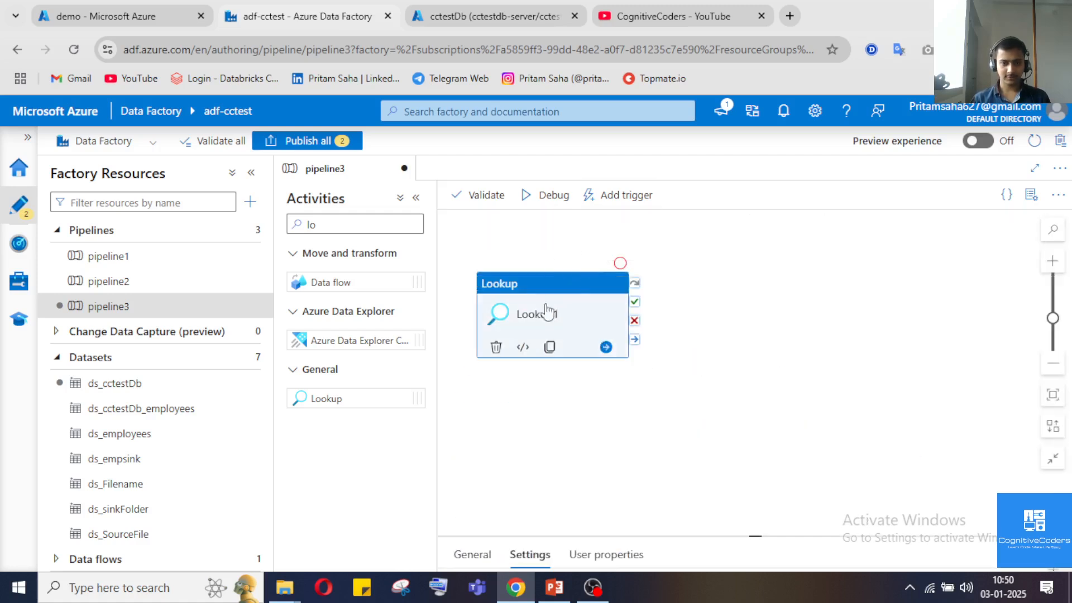
pyautogui.click(548, 196)
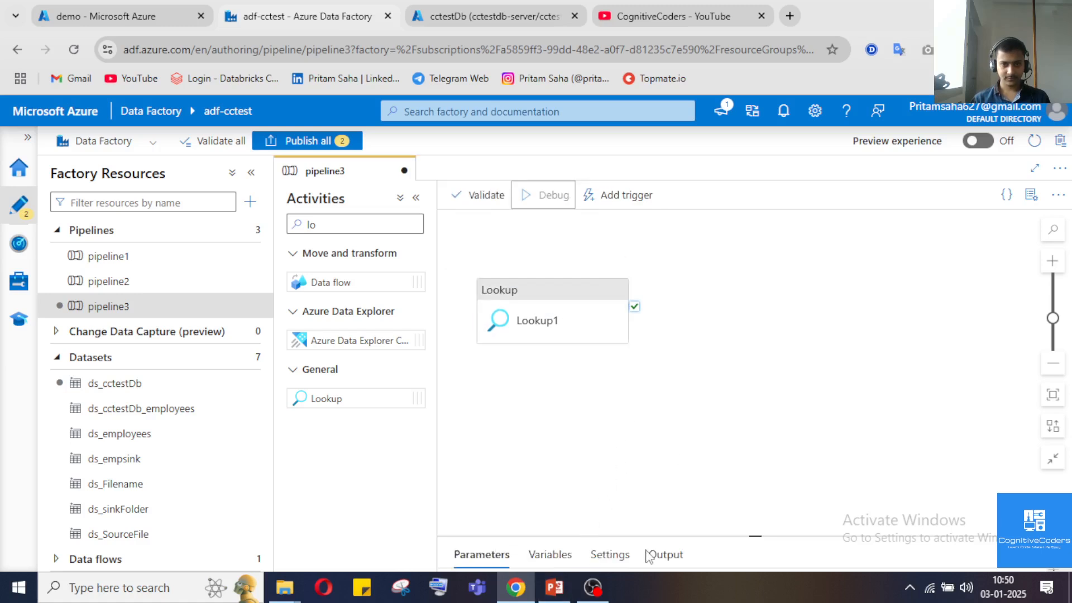
pyautogui.click(554, 587)
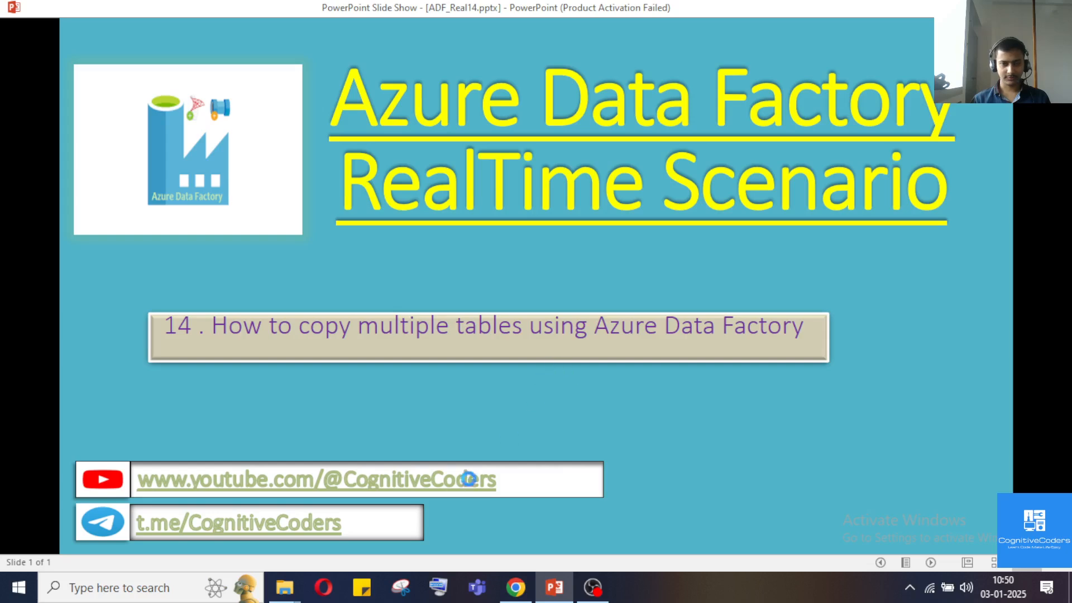
pyautogui.click(541, 583)
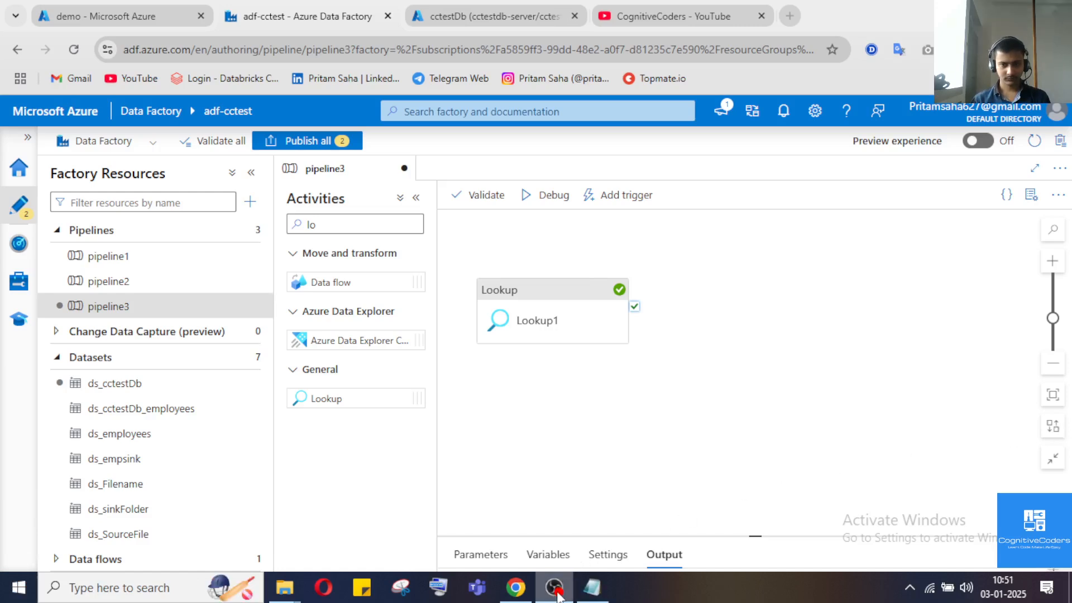
pyautogui.click(625, 434)
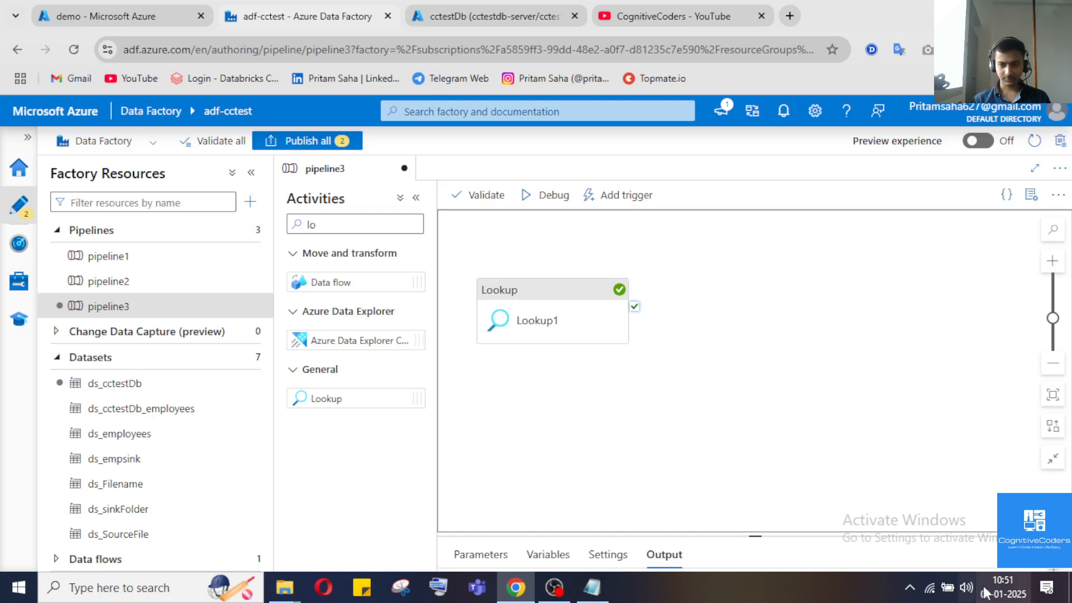
# Examine the Lookup1 output of the debug run for the returned table schema and name, and close it.
pyautogui.click(664, 554)
pyautogui.moveTo(595, 408)
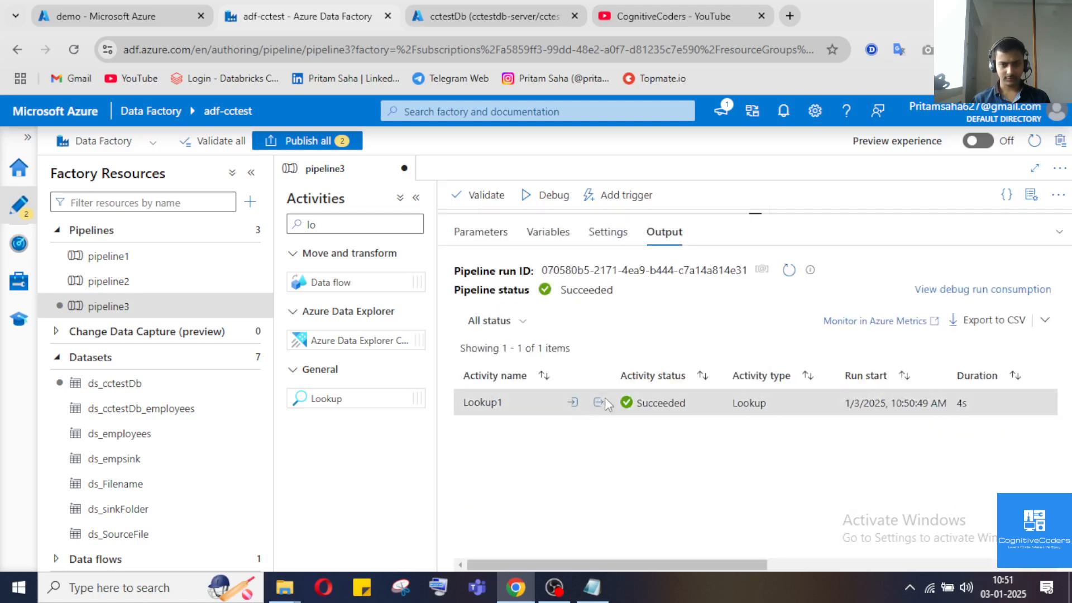
pyautogui.click(599, 402)
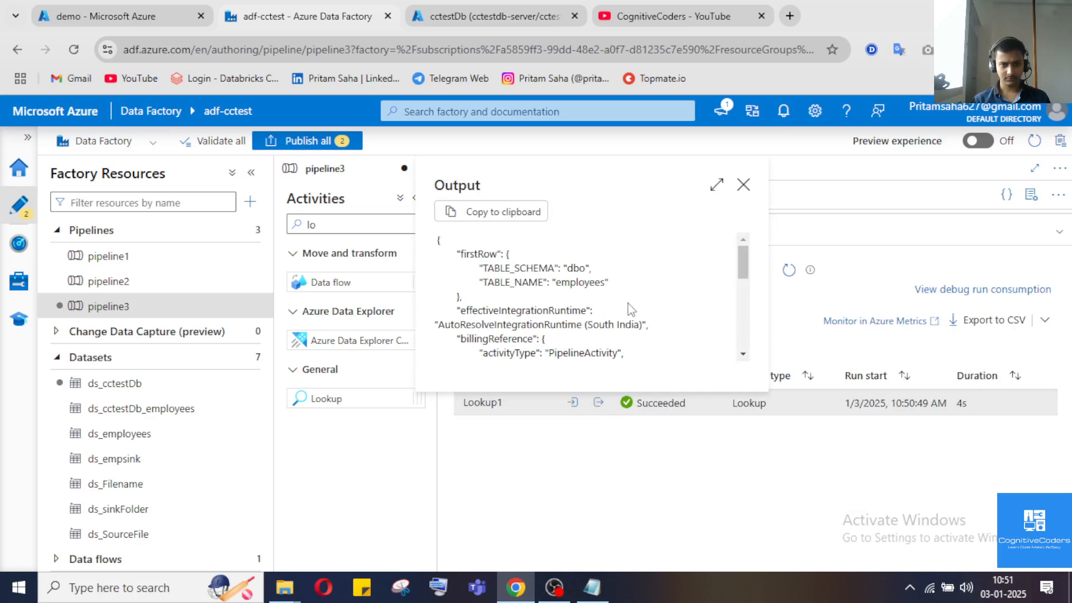
pyautogui.scroll(-4, 631, 309)
pyautogui.scroll(2, 631, 309)
pyautogui.scroll(2, 631, 309)
pyautogui.scroll(-6, 566, 290)
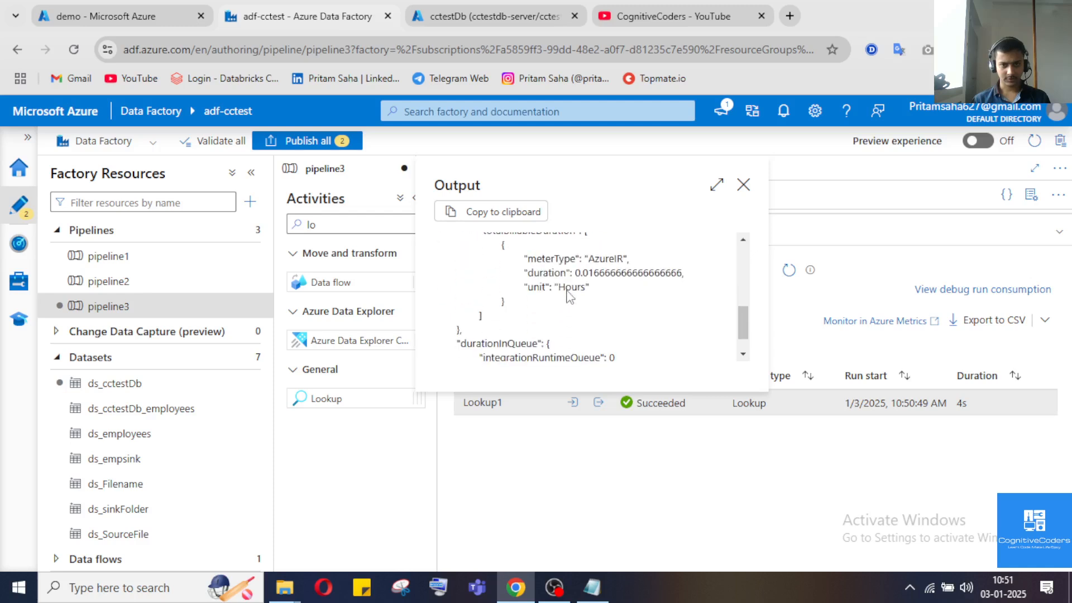
pyautogui.scroll(6, 567, 289)
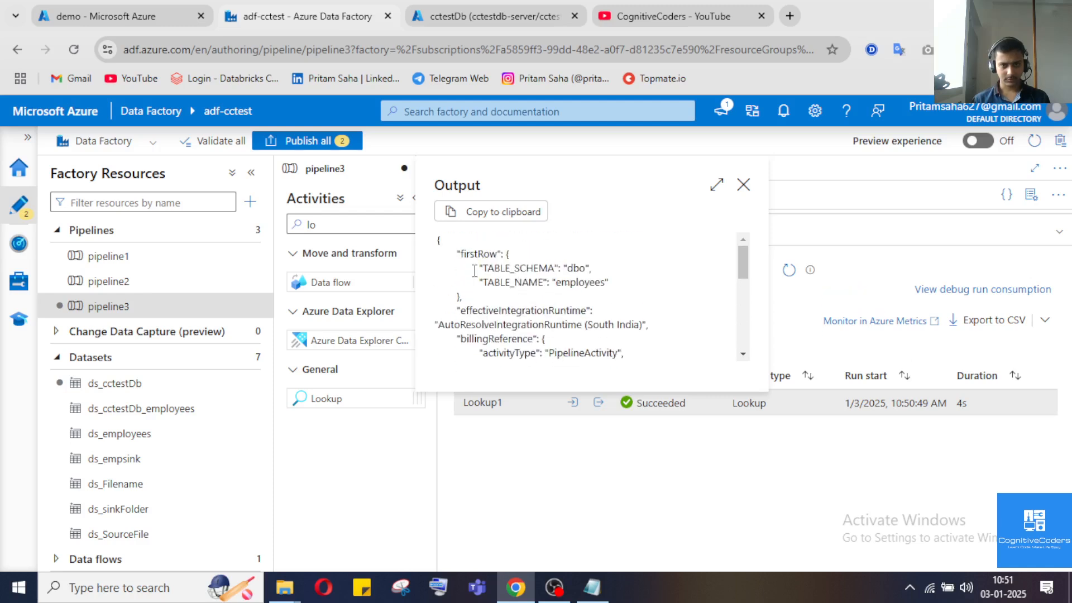
pyautogui.click(743, 184)
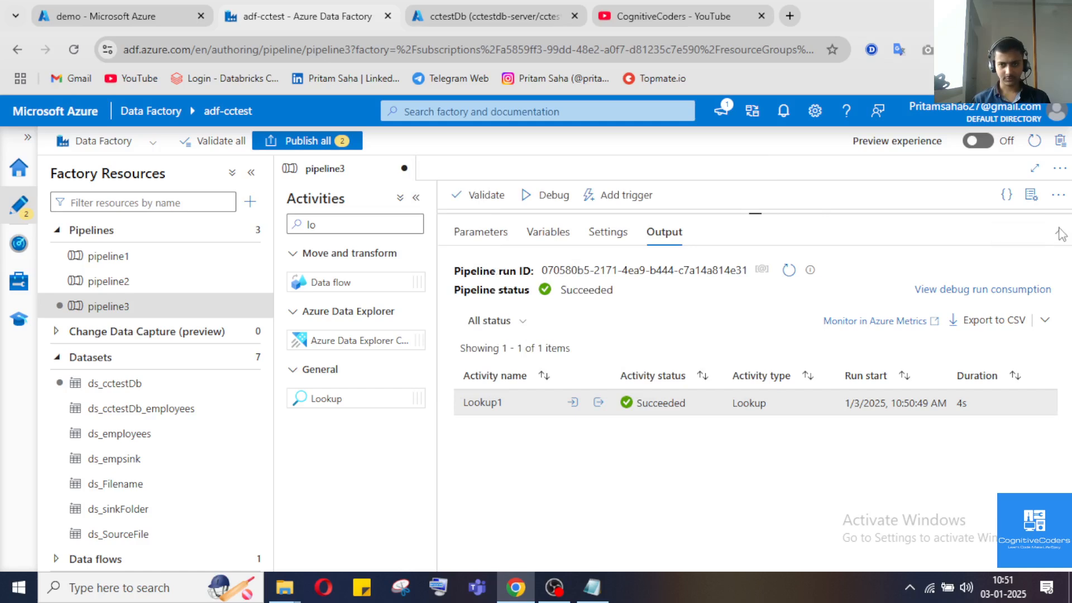
# Turn off First row only for the Lookup activity and debug the pipeline again.
pyautogui.click(1059, 231)
pyautogui.click(575, 304)
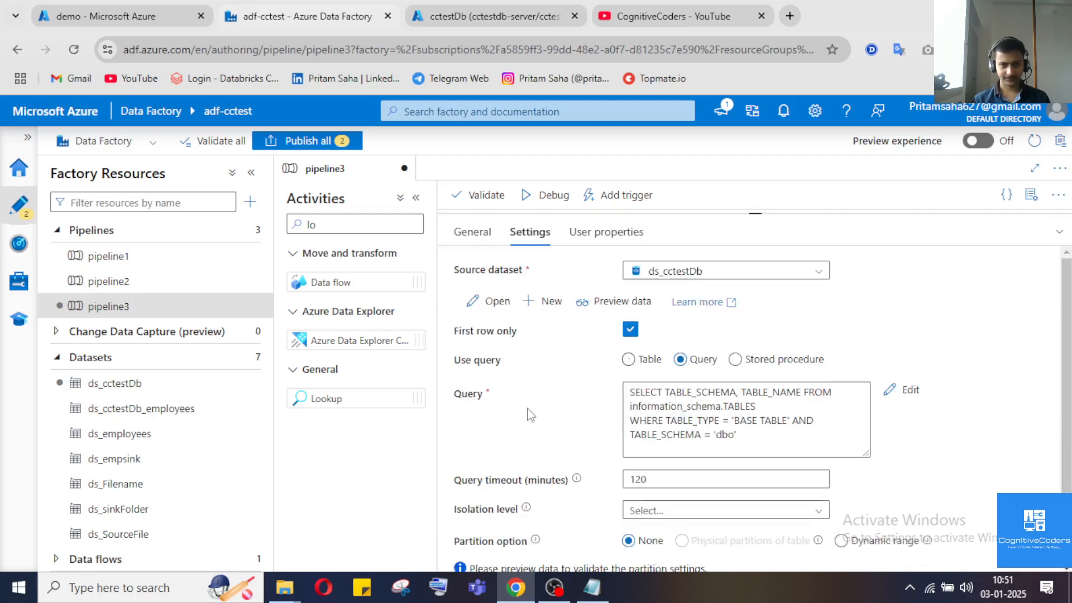
pyautogui.click(633, 330)
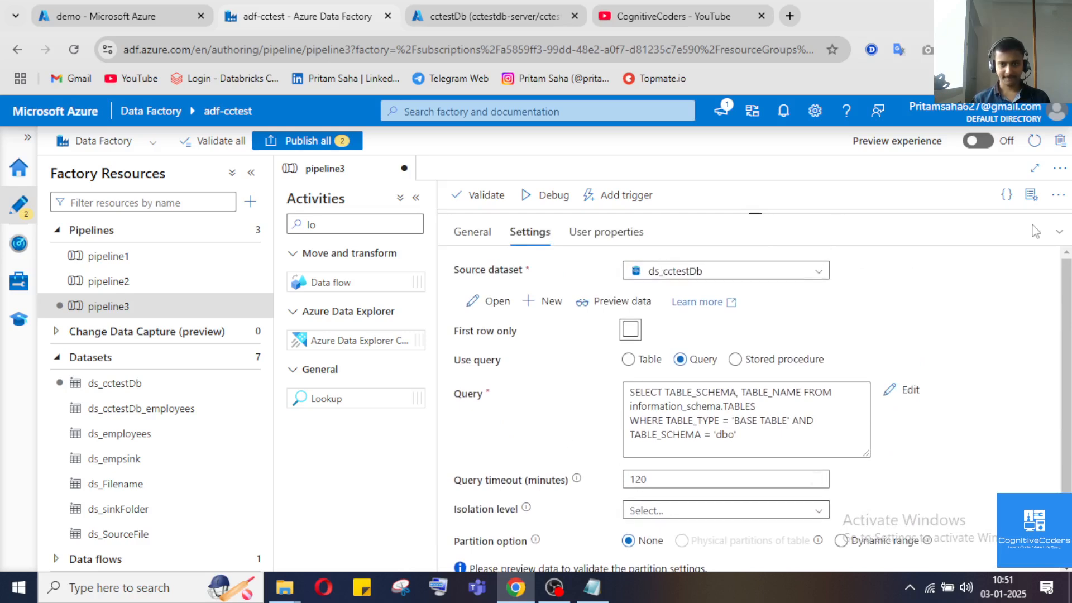
pyautogui.click(1058, 232)
pyautogui.click(547, 195)
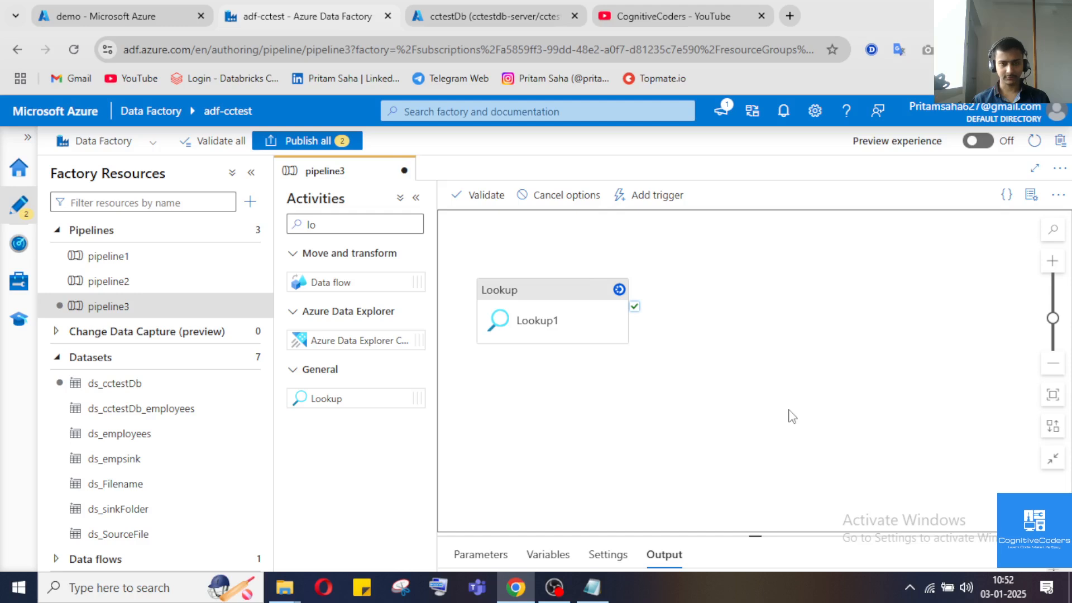
# Examine the Lookup1 output of the new debug run for the full list of tables.
pyautogui.click(1059, 555)
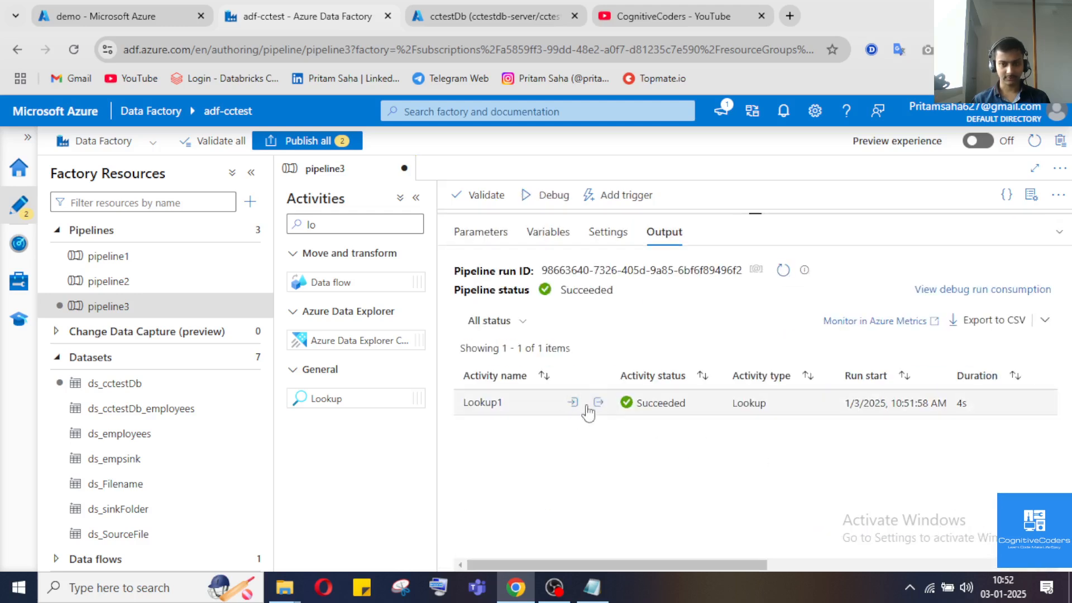
pyautogui.click(598, 403)
pyautogui.scroll(-5, 598, 347)
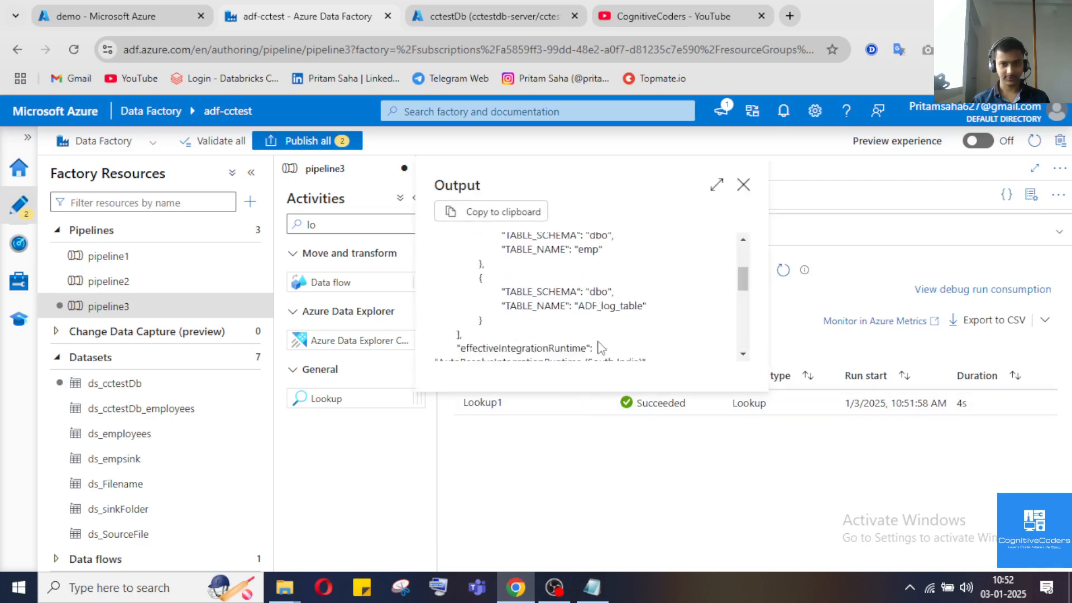
pyautogui.scroll(5, 598, 347)
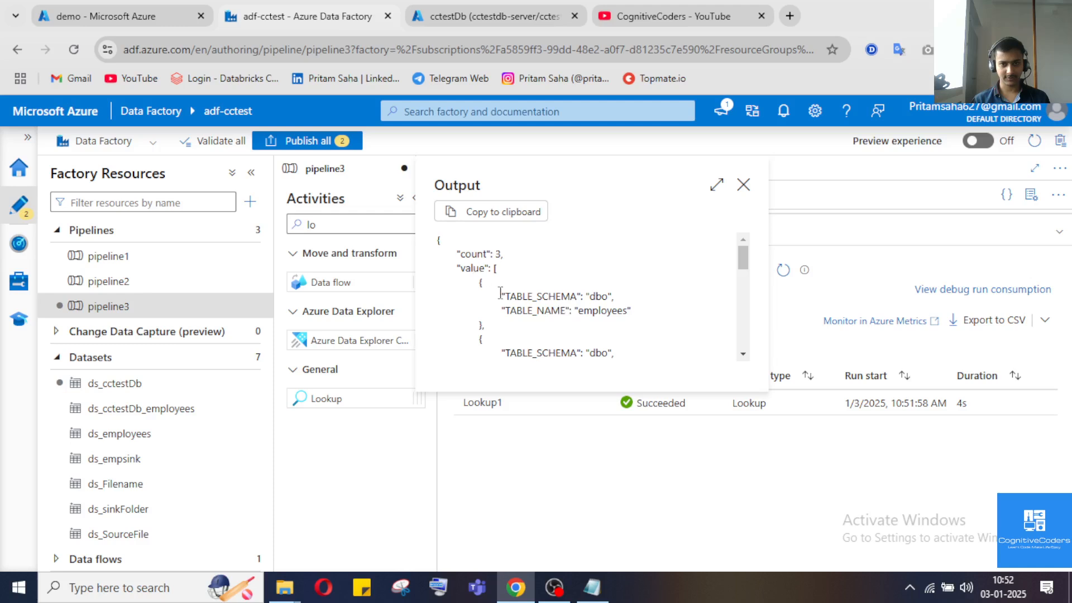
# Copy the value array of table schemas and names from the Lookup1 output into Notepad, and close the output.
pyautogui.scroll(-5, 498, 279)
pyautogui.scroll(3, 506, 300)
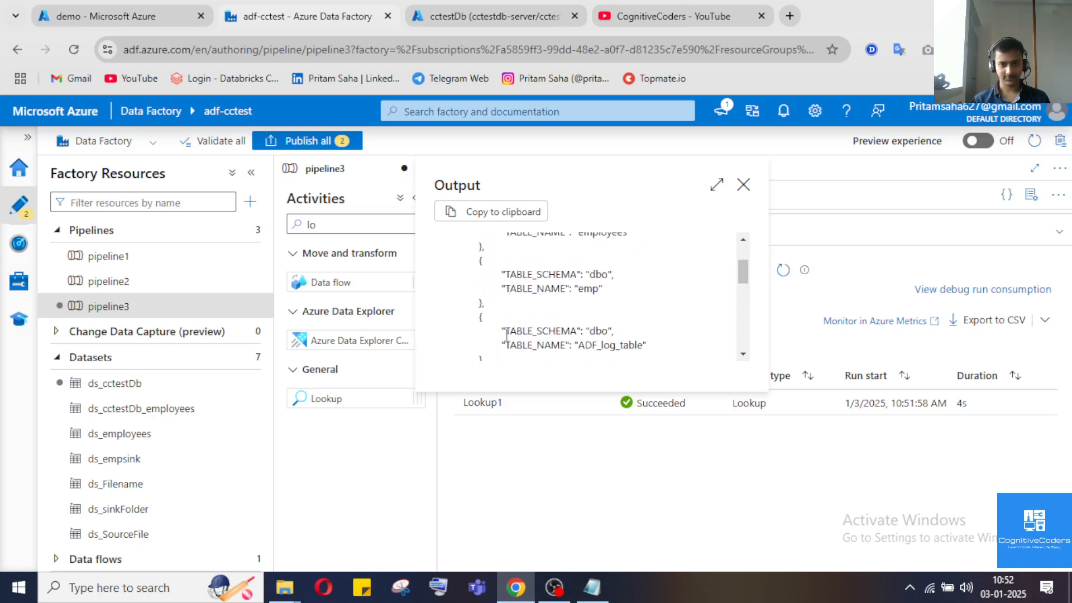
pyautogui.scroll(-2, 506, 334)
pyautogui.moveTo(466, 290); pyautogui.dragTo(455, 266)
pyautogui.hotkey('ctrl', 'c')
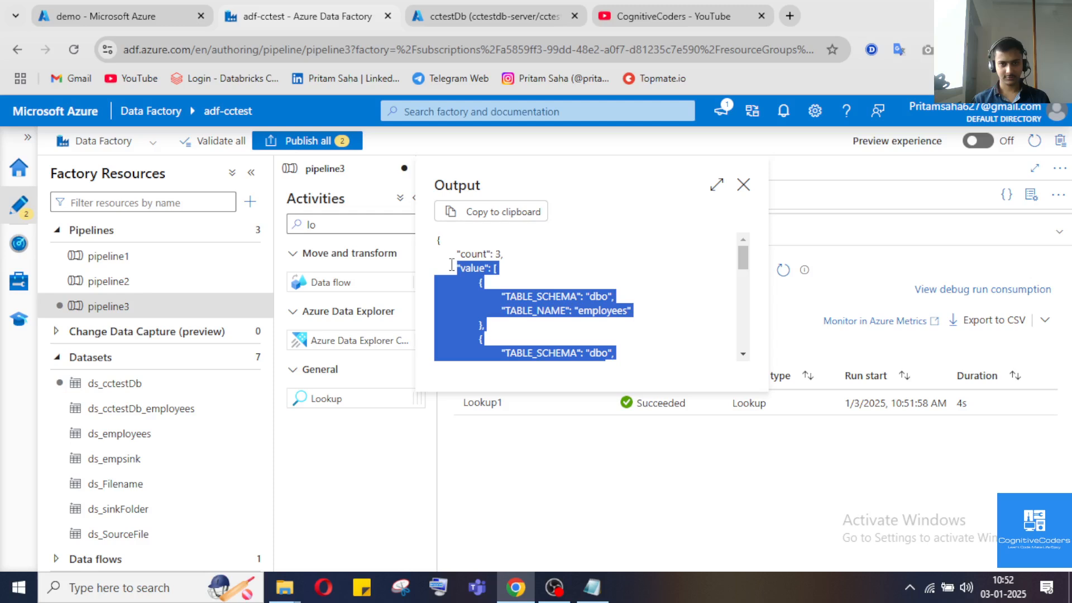
pyautogui.click(596, 590)
pyautogui.hotkey('ctrl', 'v')
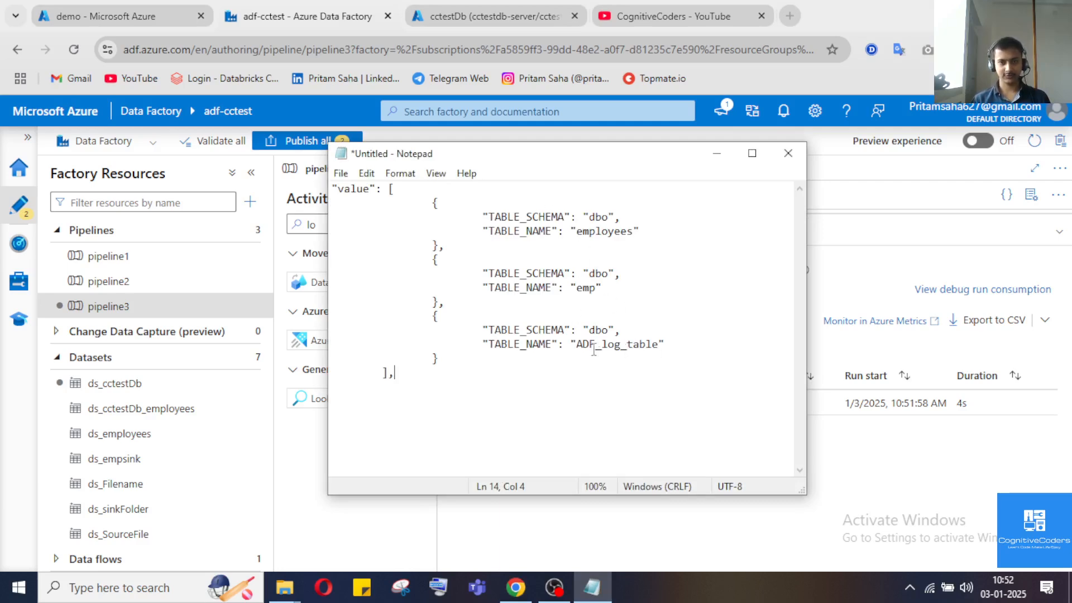
pyautogui.click(715, 158)
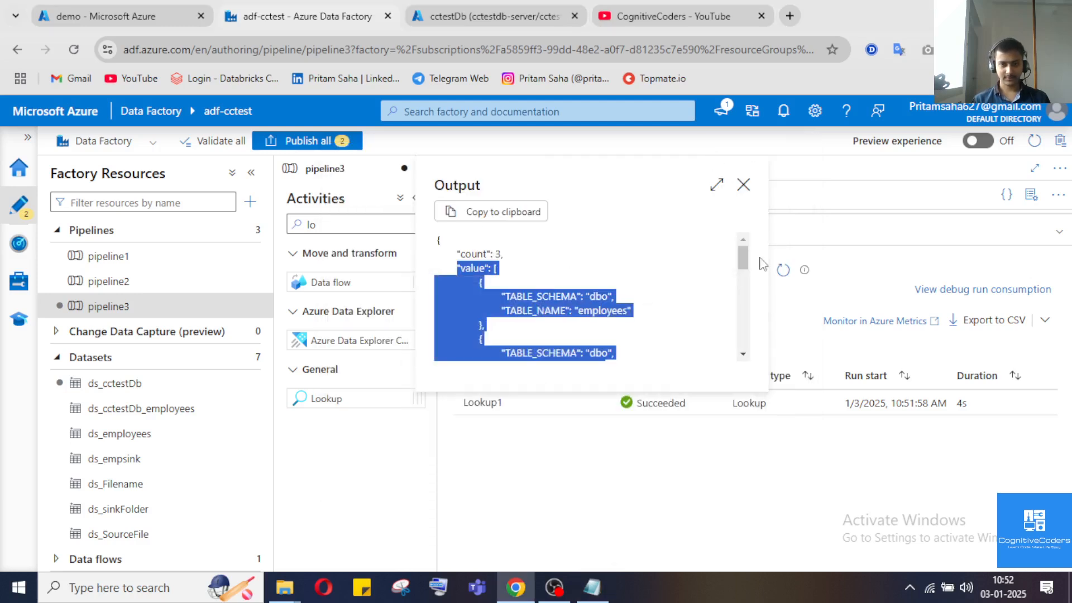
pyautogui.click(743, 187)
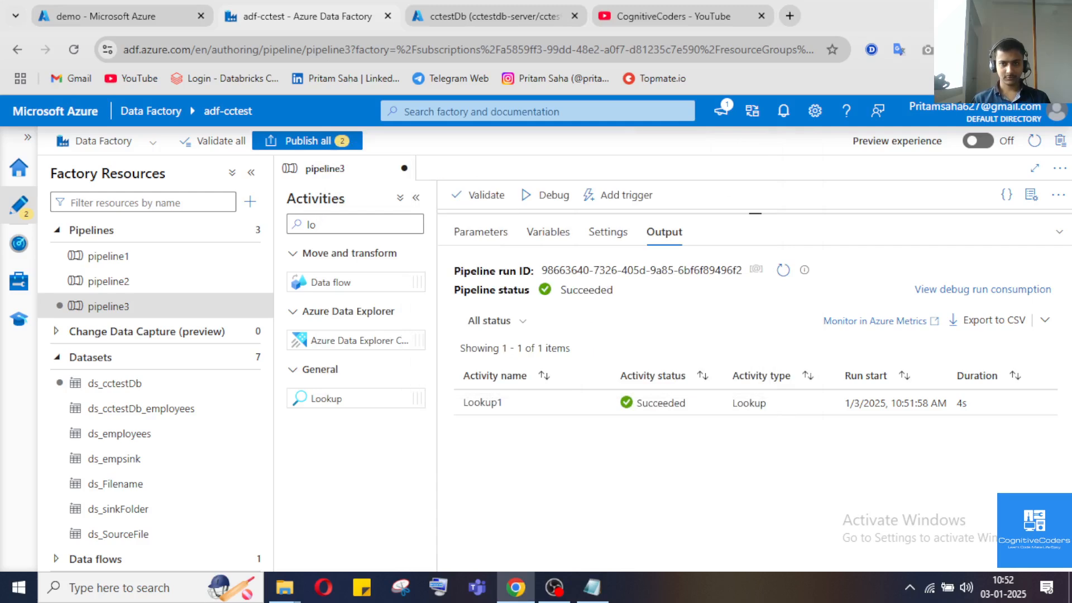
# Add a ForEach activity to pipeline3 beside Lookup1 and connect Lookup1's success output to it.
pyautogui.click(1058, 237)
pyautogui.click(714, 293)
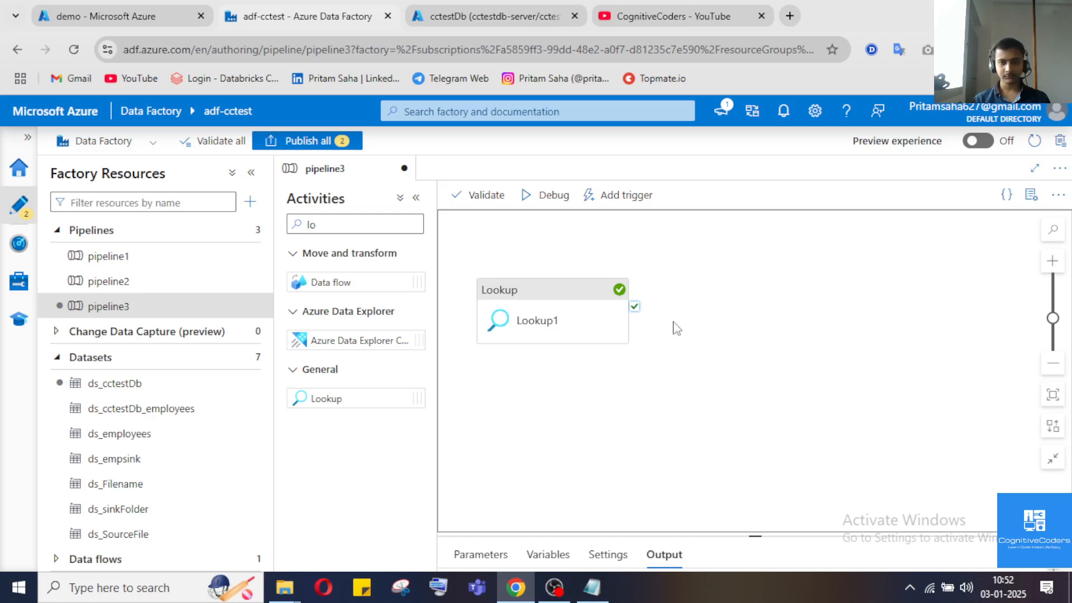
pyautogui.click(348, 224)
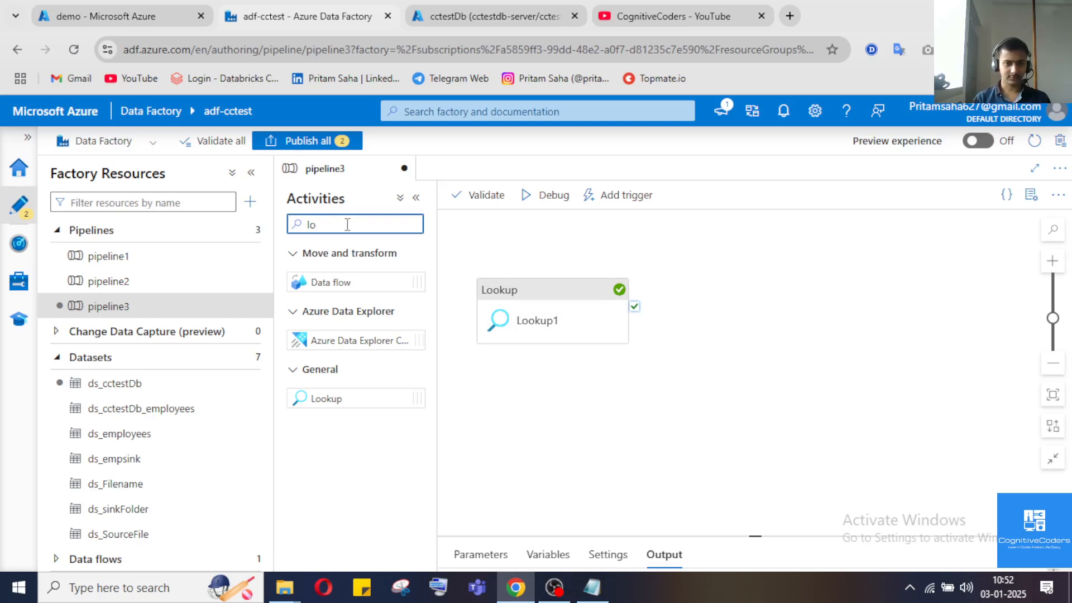
pyautogui.press('BackSpace')
pyautogui.press('BackSpace')
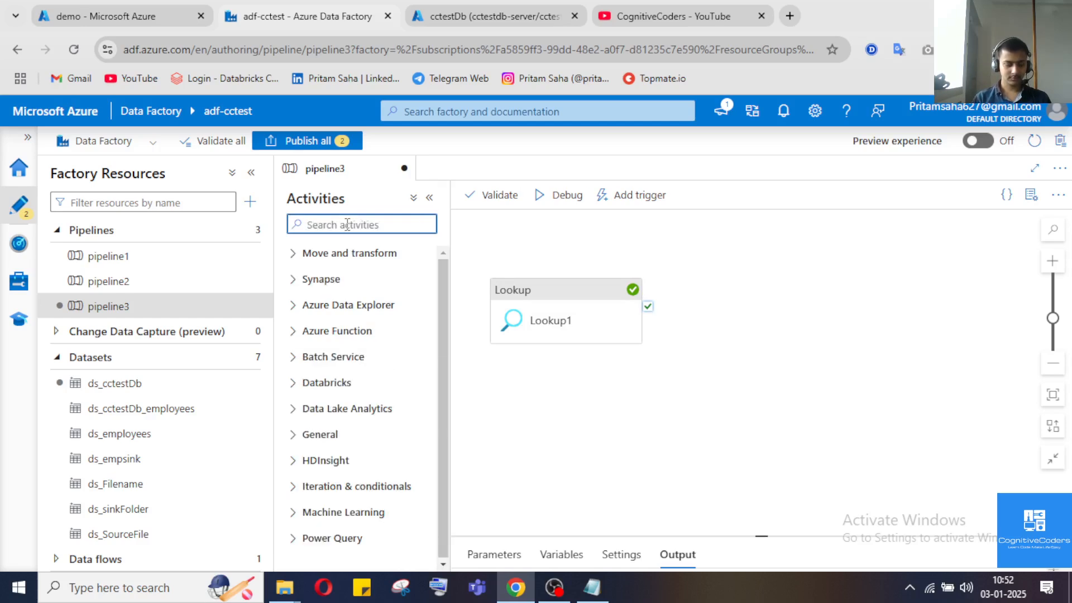
pyautogui.write('fo')
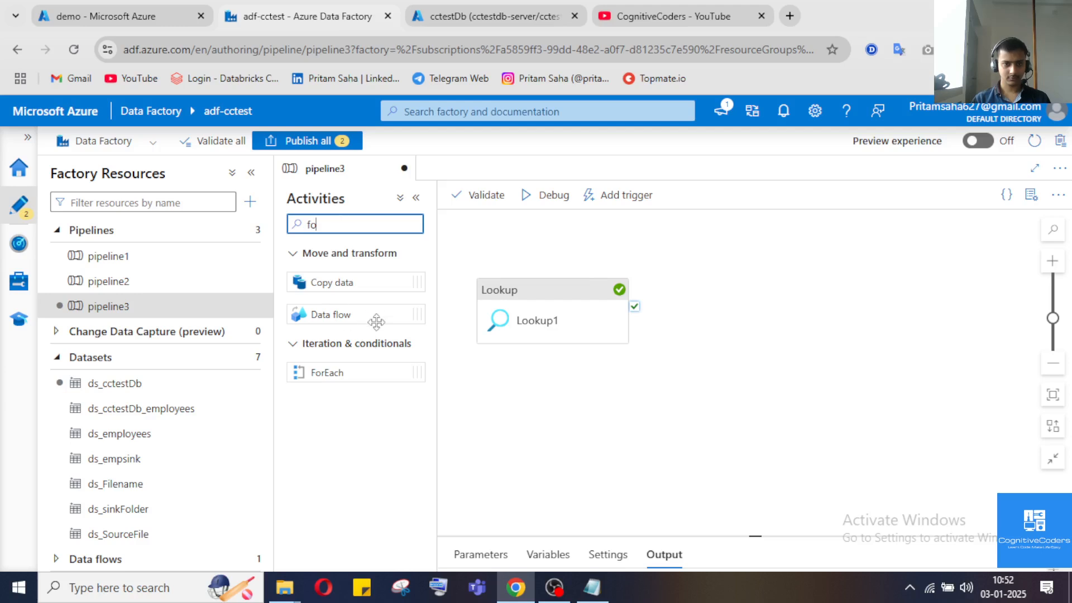
pyautogui.moveTo(346, 371); pyautogui.dragTo(742, 302)
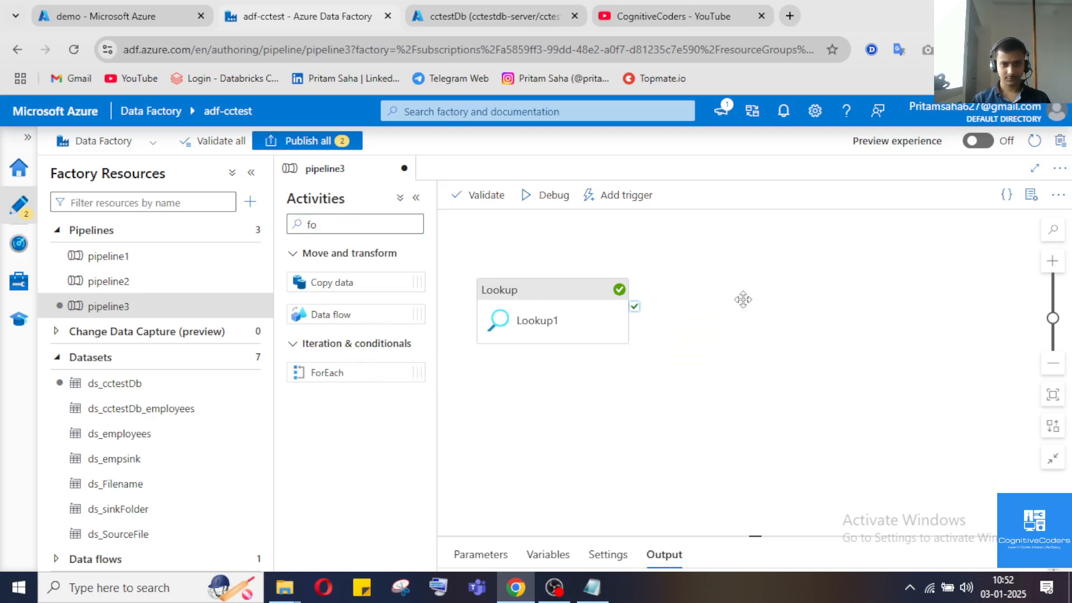
pyautogui.moveTo(634, 306); pyautogui.dragTo(679, 320)
pyautogui.moveTo(774, 272); pyautogui.dragTo(773, 272)
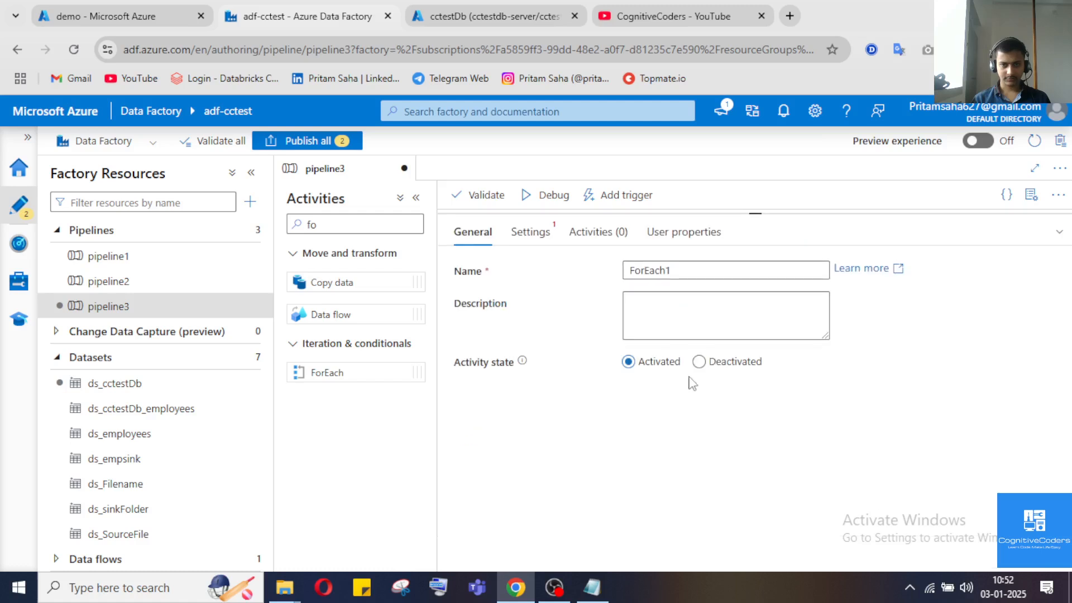
# Open the ForEach settings and review the table entries of the value array in Notepad.
pyautogui.click(530, 232)
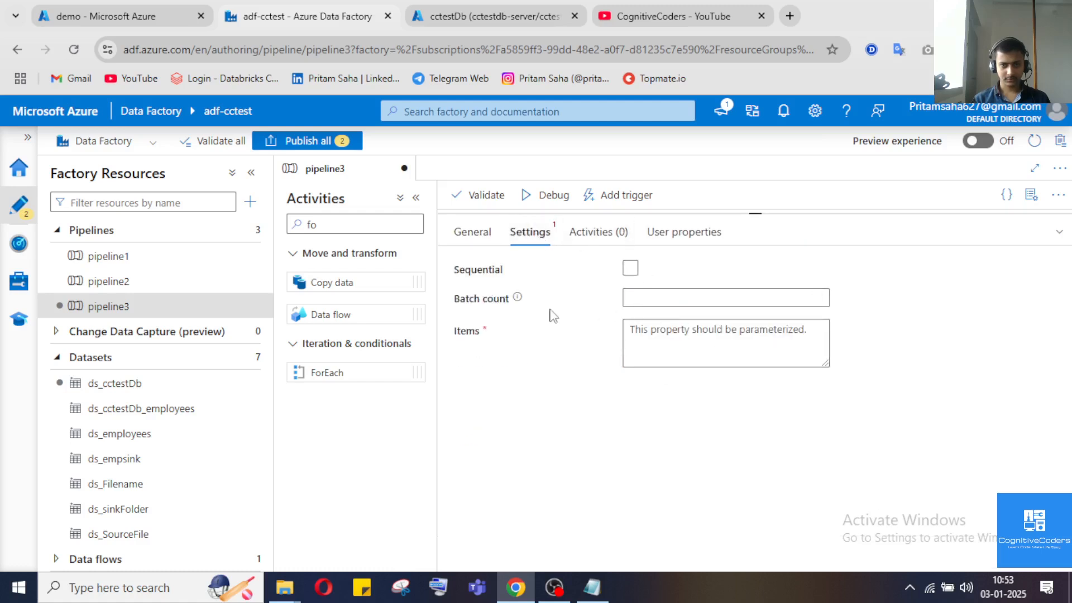
pyautogui.click(705, 350)
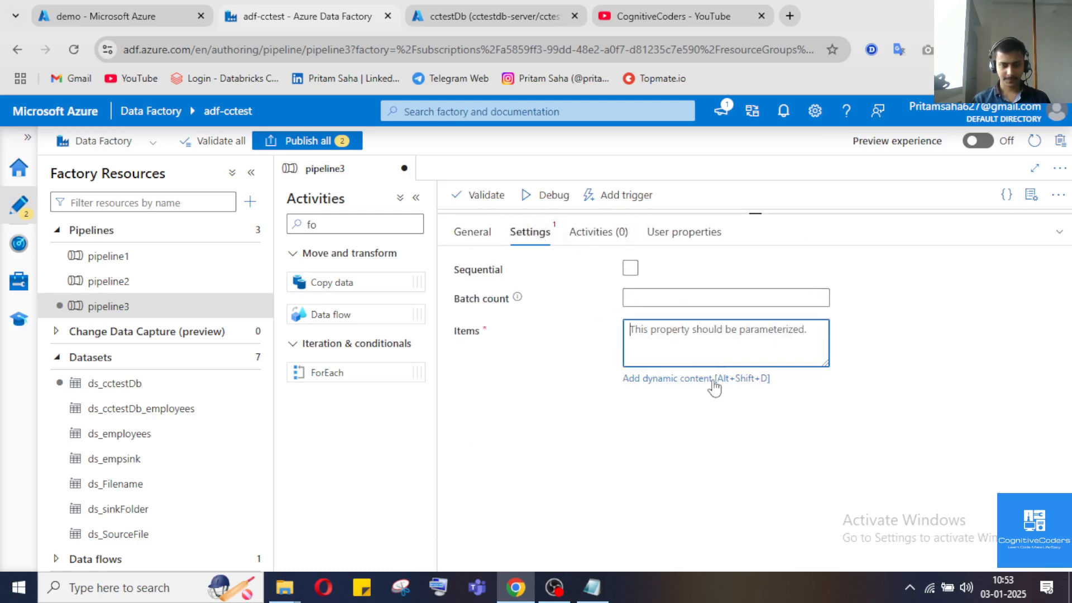
pyautogui.click(558, 589)
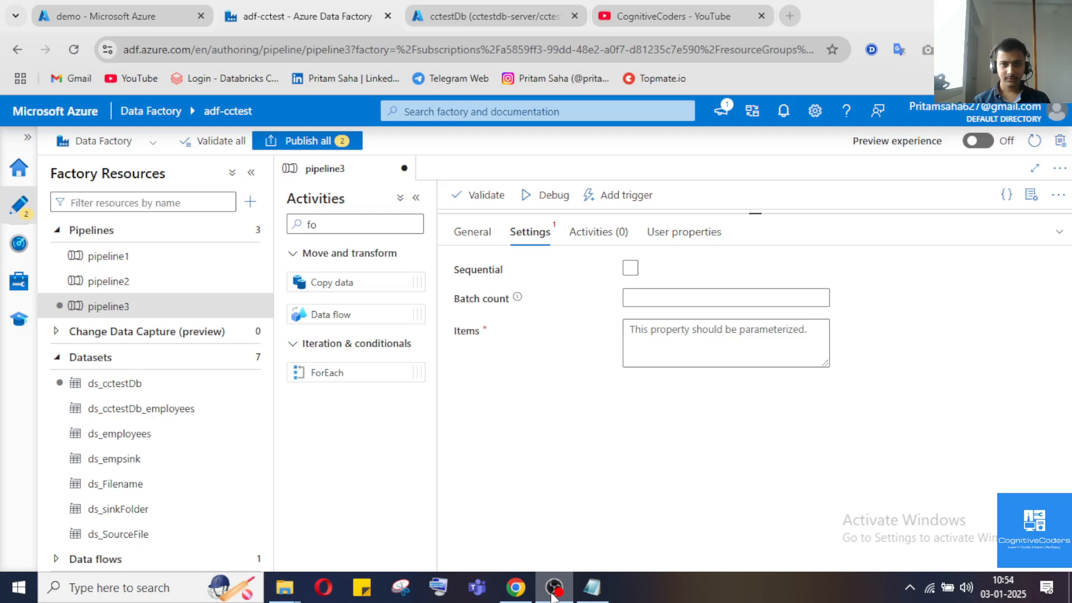
pyautogui.click(553, 593)
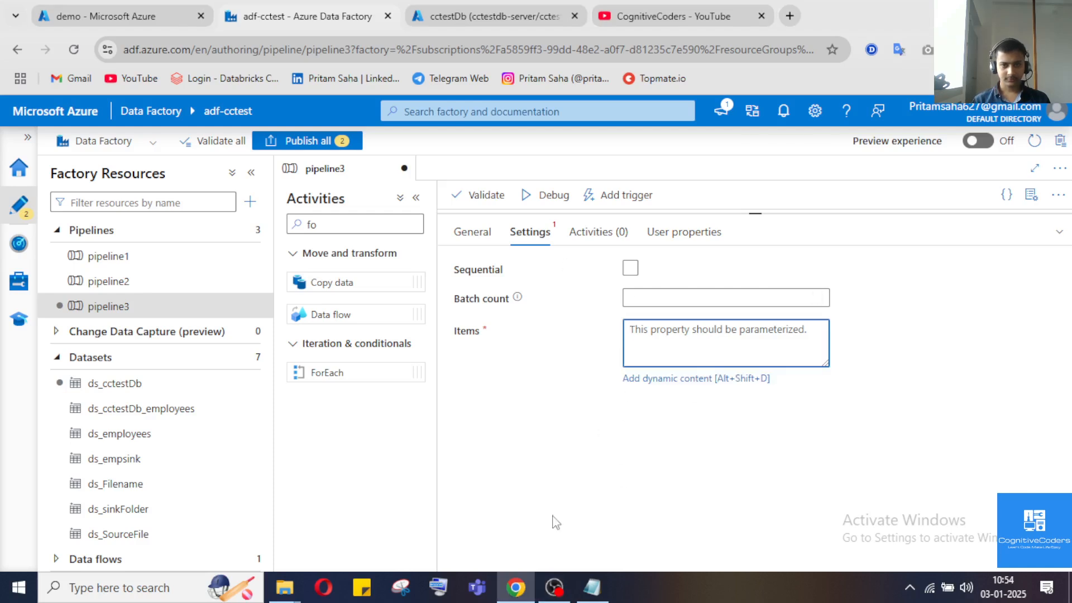
pyautogui.click(591, 597)
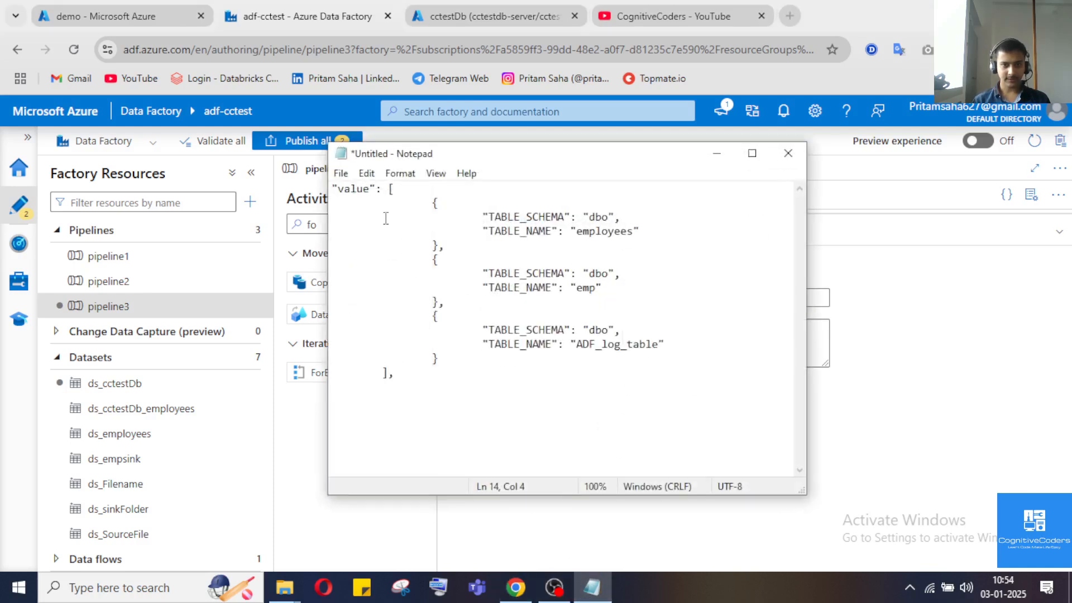
pyautogui.moveTo(432, 200); pyautogui.dragTo(457, 359)
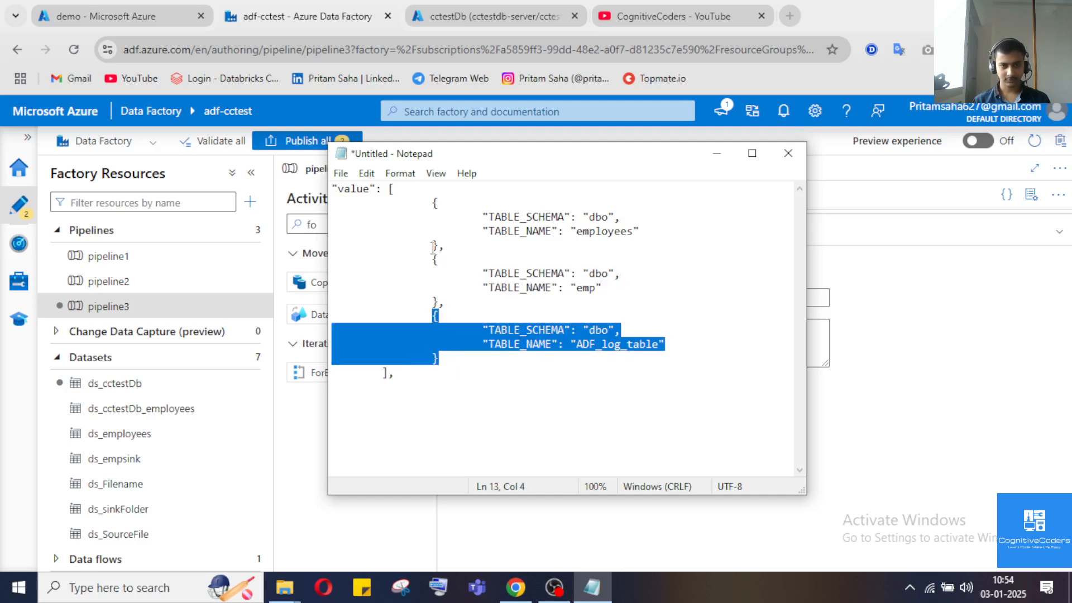
pyautogui.moveTo(435, 202); pyautogui.dragTo(441, 360)
pyautogui.click(724, 157)
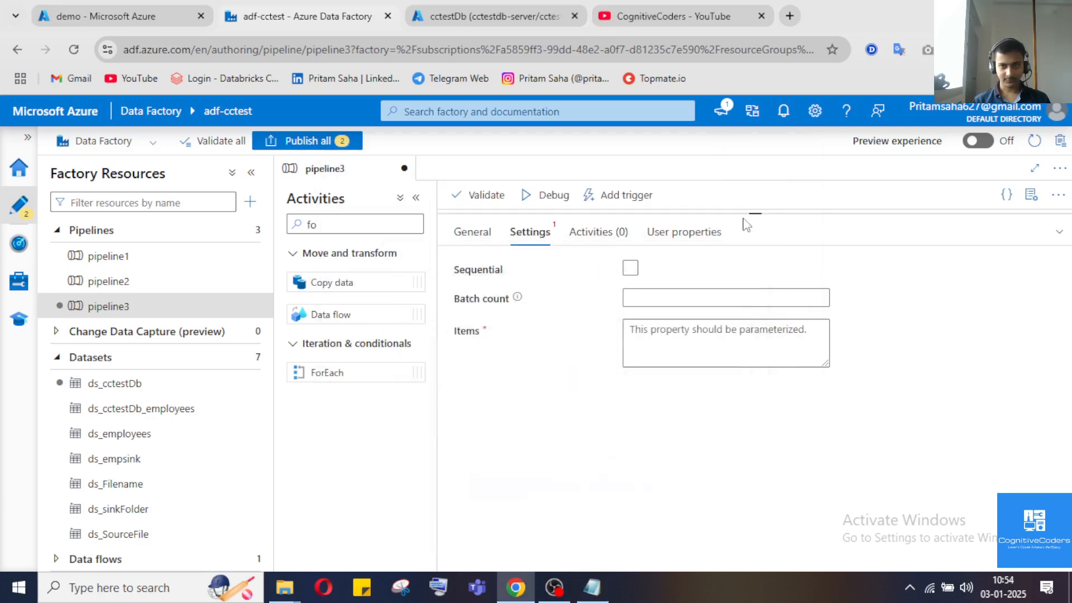
pyautogui.click(631, 270)
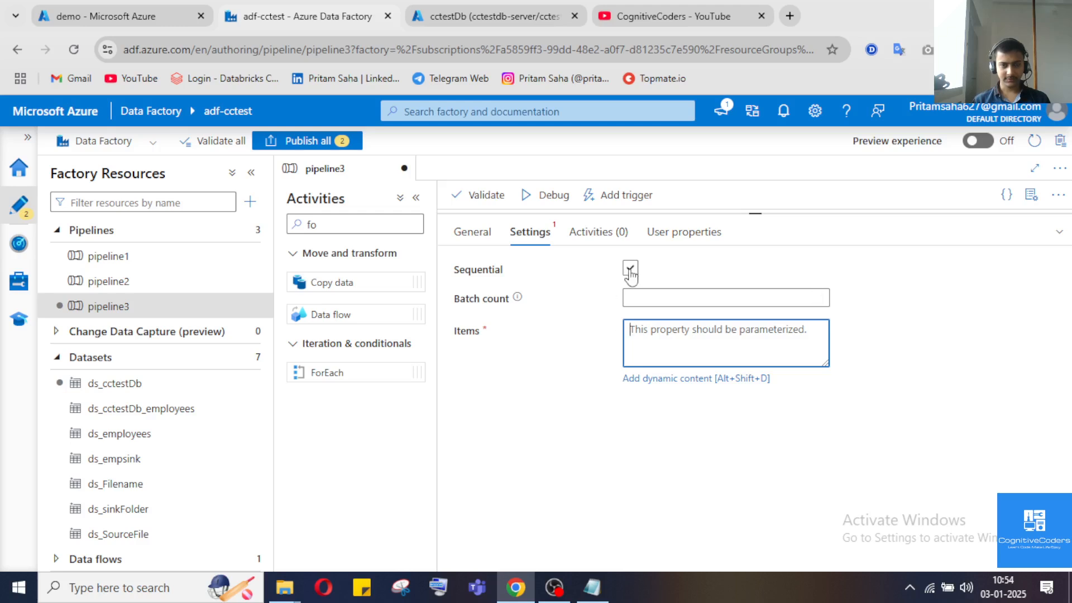
pyautogui.click(631, 270)
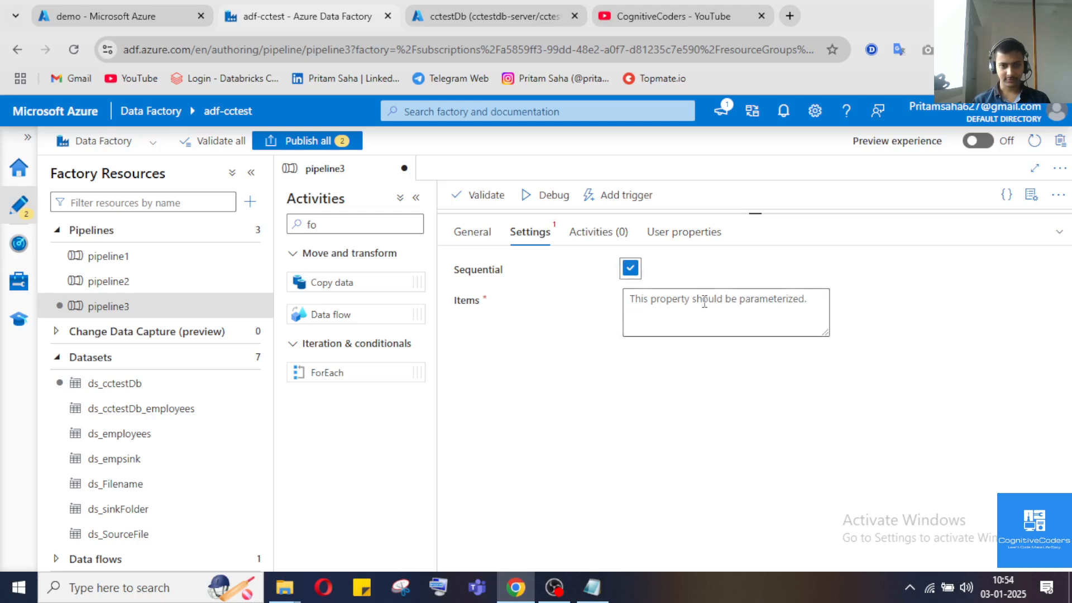
pyautogui.click(661, 354)
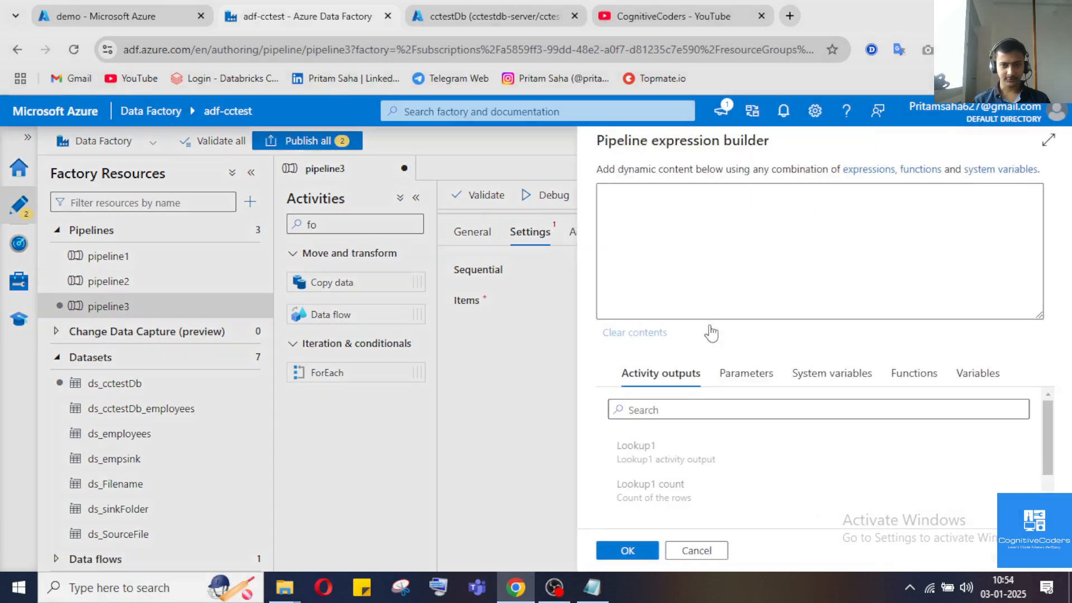
pyautogui.scroll(-1, 673, 480)
pyautogui.scroll(1, 718, 481)
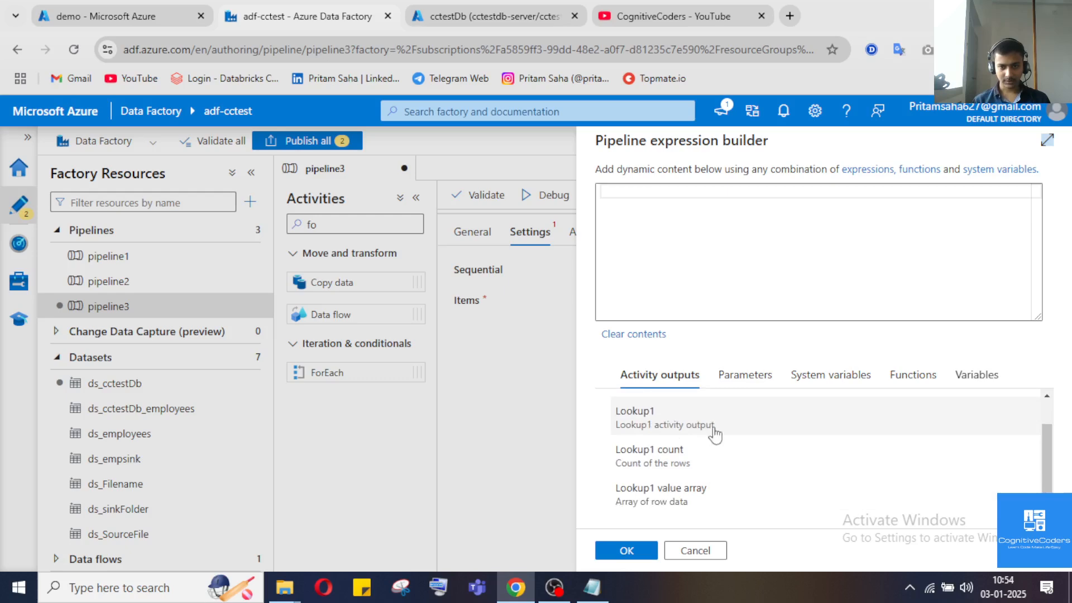
pyautogui.click(704, 423)
pyautogui.click(782, 191)
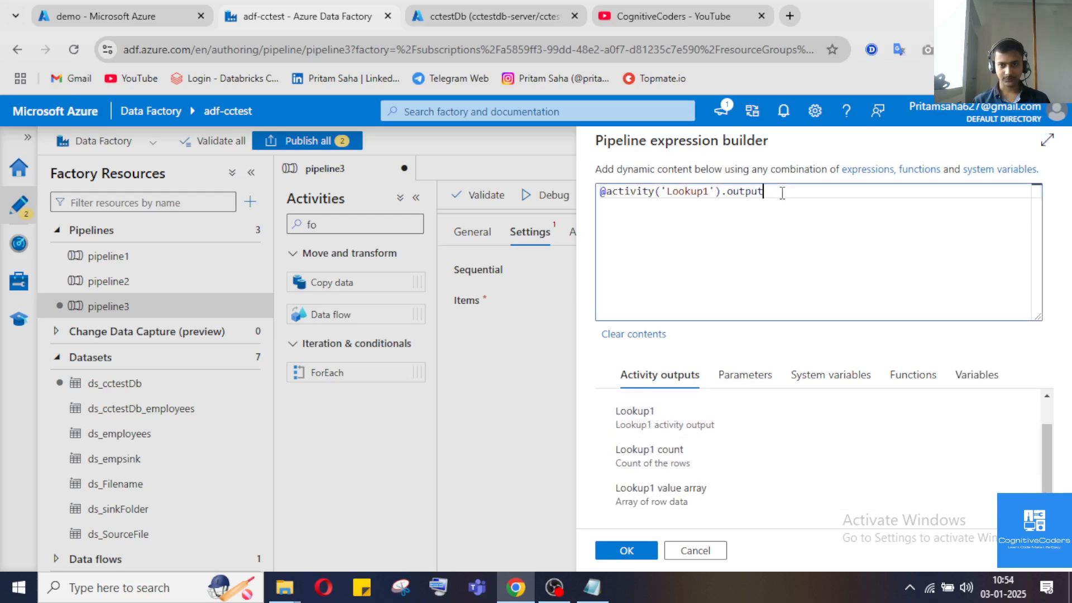
pyautogui.write('.')
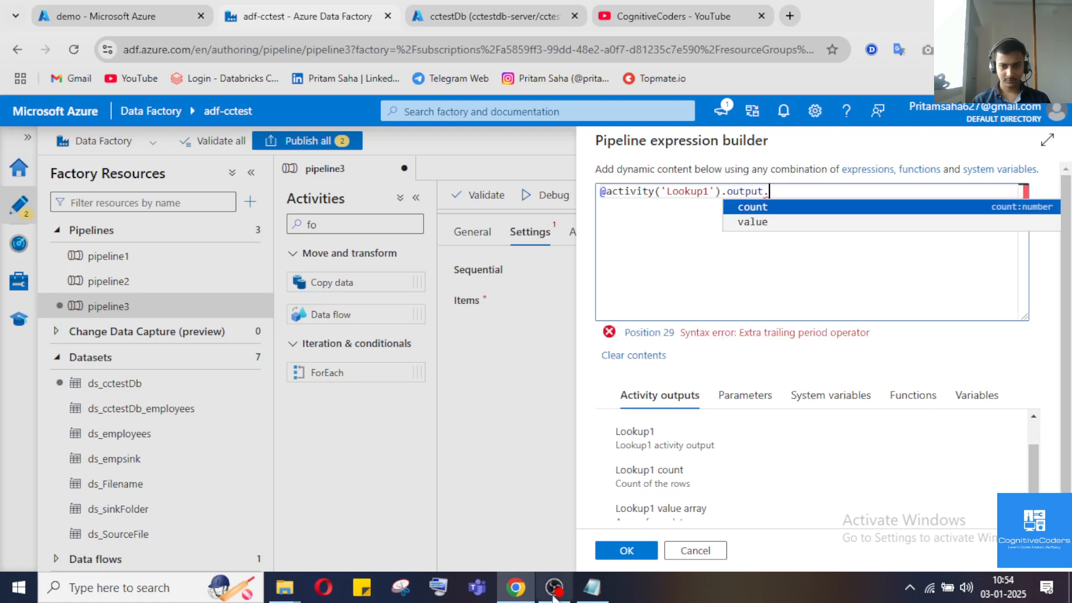
pyautogui.click(592, 587)
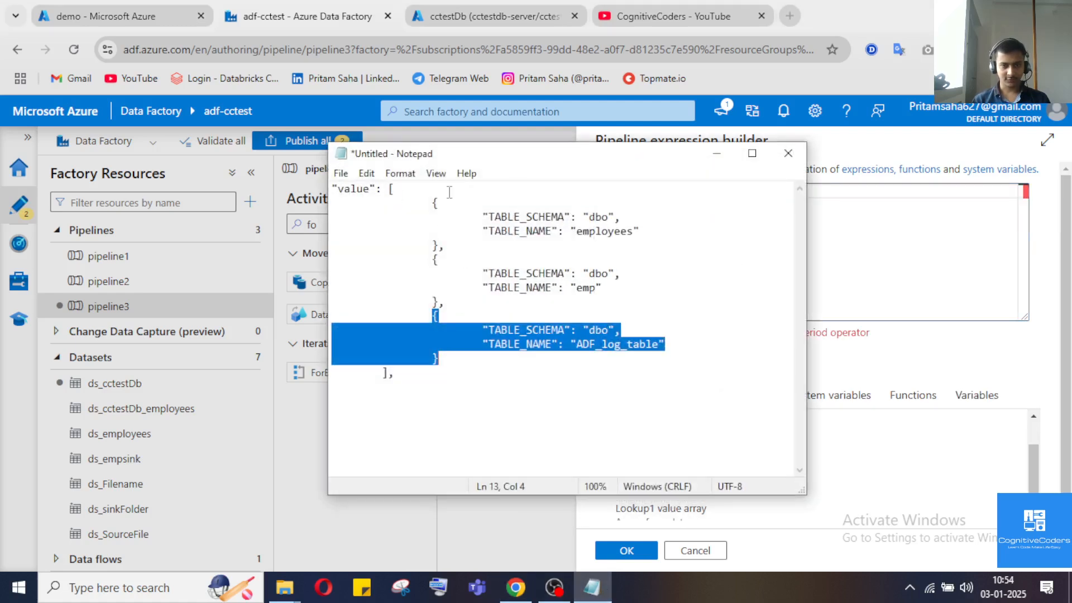
pyautogui.click(717, 158)
pyautogui.write('l')
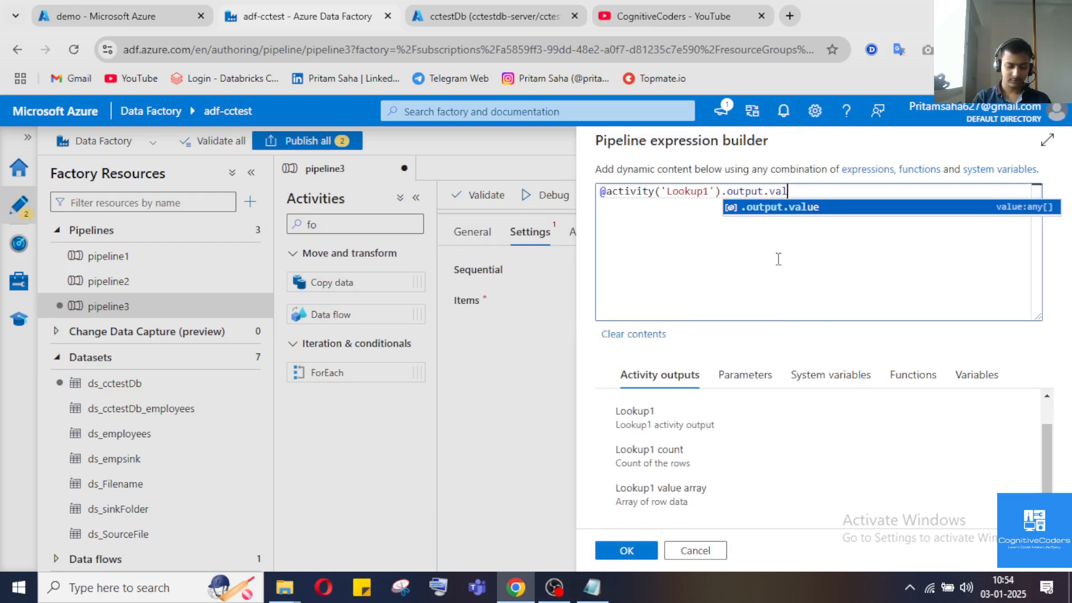
pyautogui.write('ue')
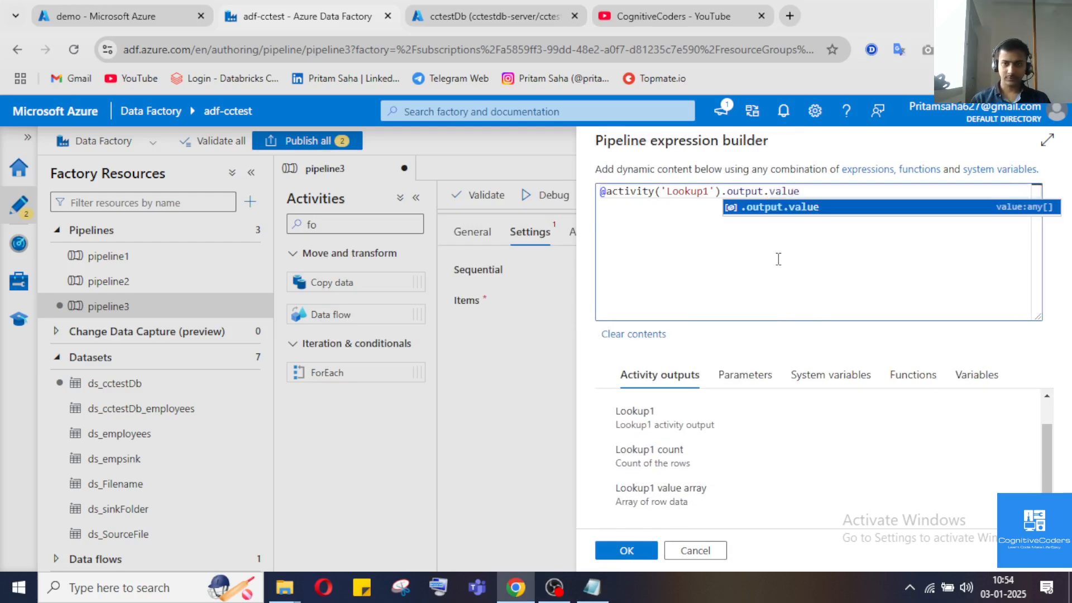
pyautogui.click(625, 551)
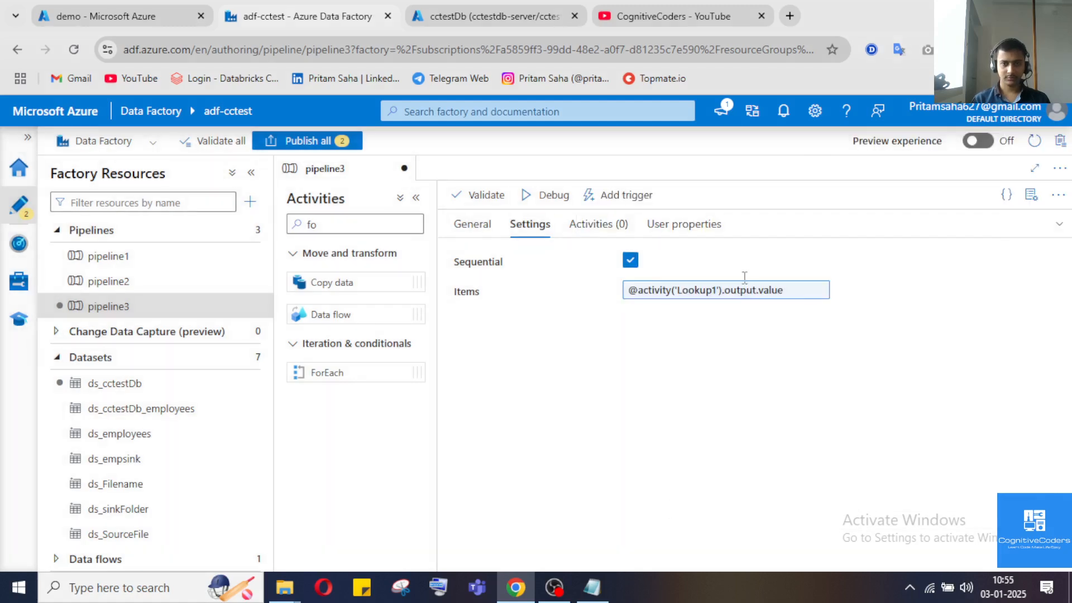
# Add a Copy data activity inside the ForEach1 loop and open its source settings.
pyautogui.click(1058, 225)
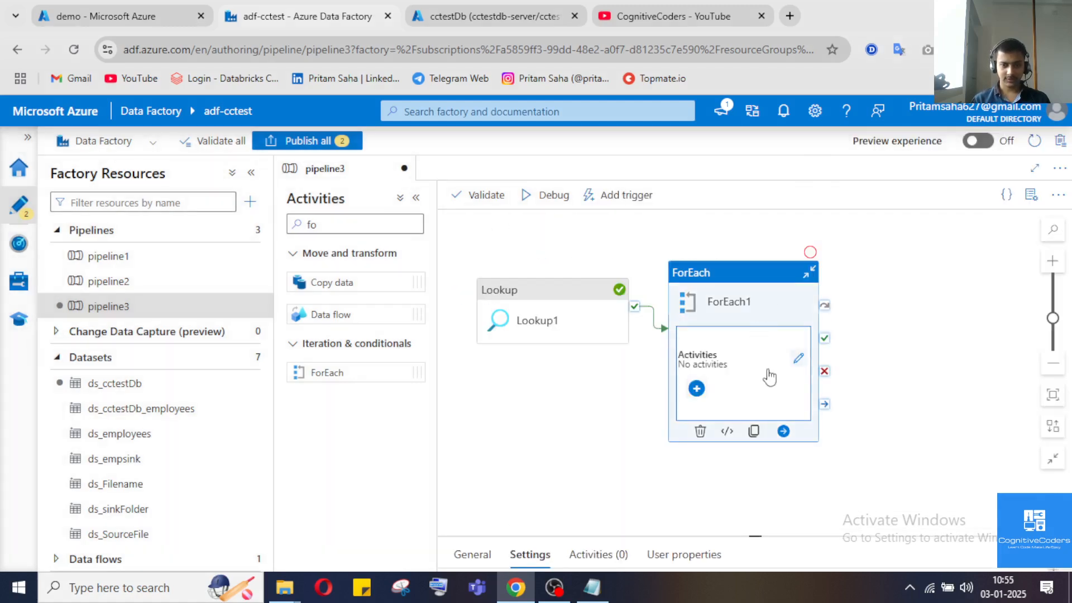
pyautogui.click(798, 362)
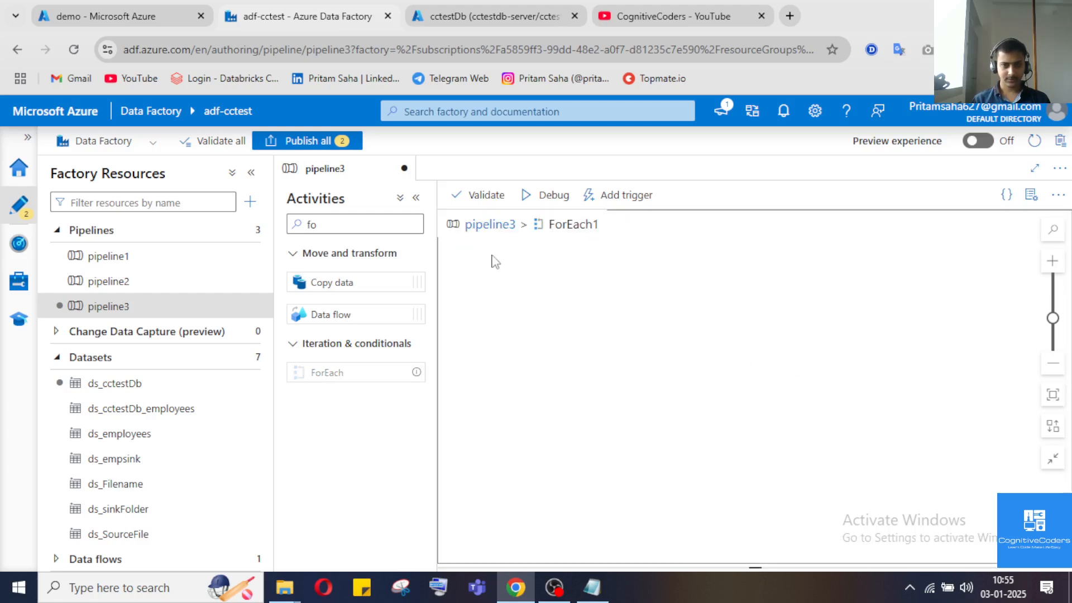
pyautogui.click(331, 229)
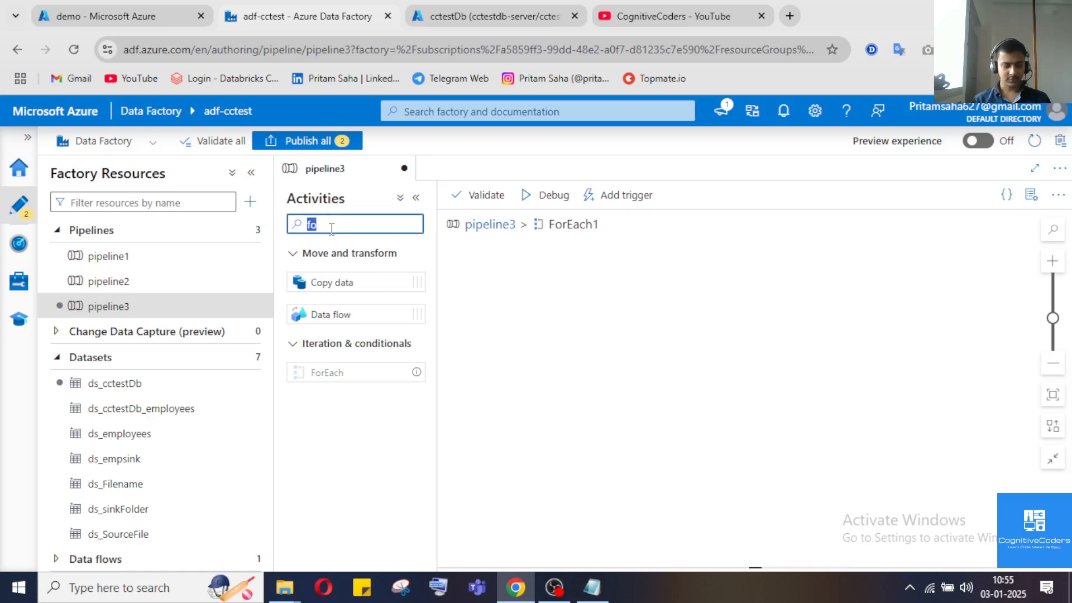
pyautogui.write('copy')
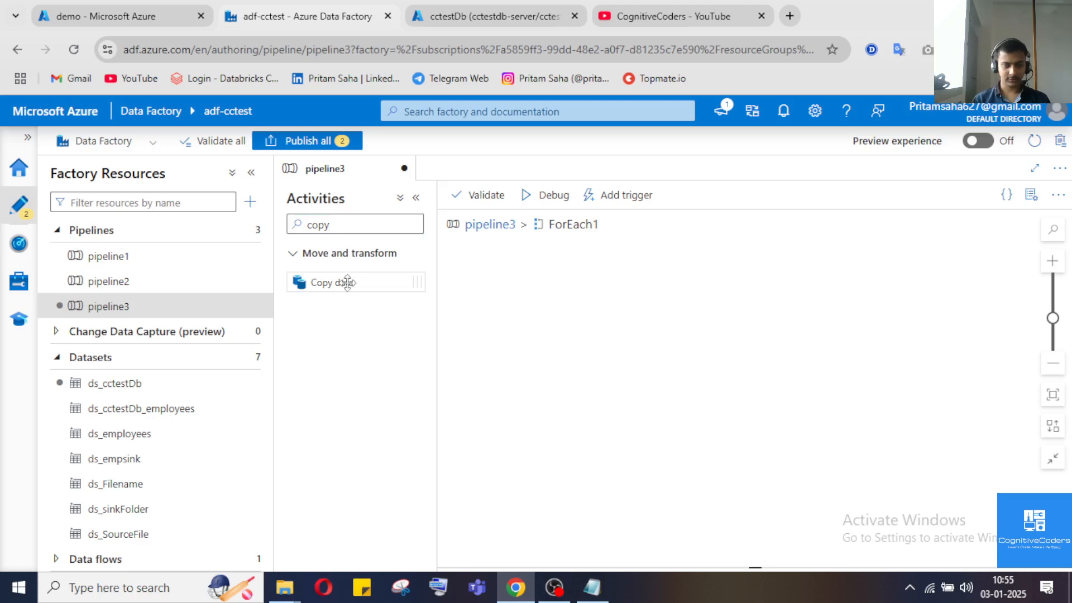
pyautogui.moveTo(347, 282); pyautogui.dragTo(702, 322)
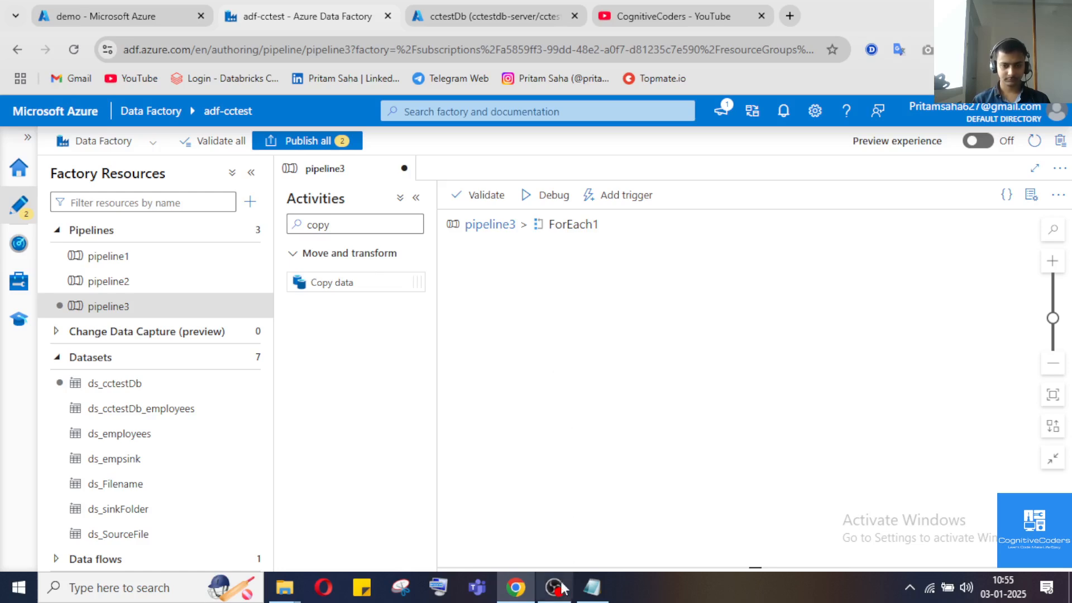
pyautogui.moveTo(322, 282); pyautogui.dragTo(637, 321)
pyautogui.moveTo(652, 276); pyautogui.dragTo(666, 305)
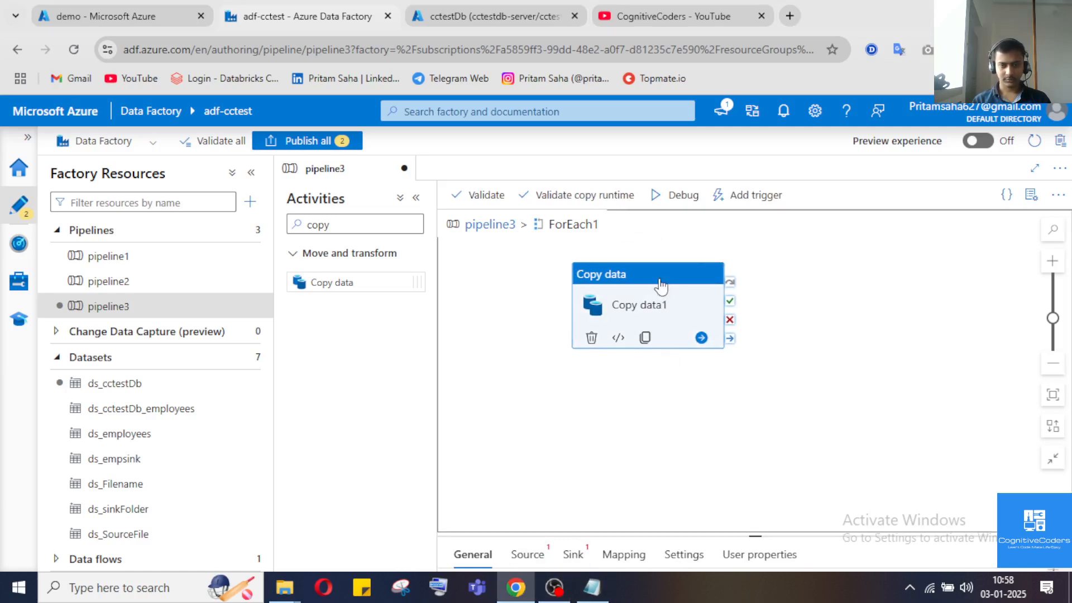
pyautogui.click(519, 559)
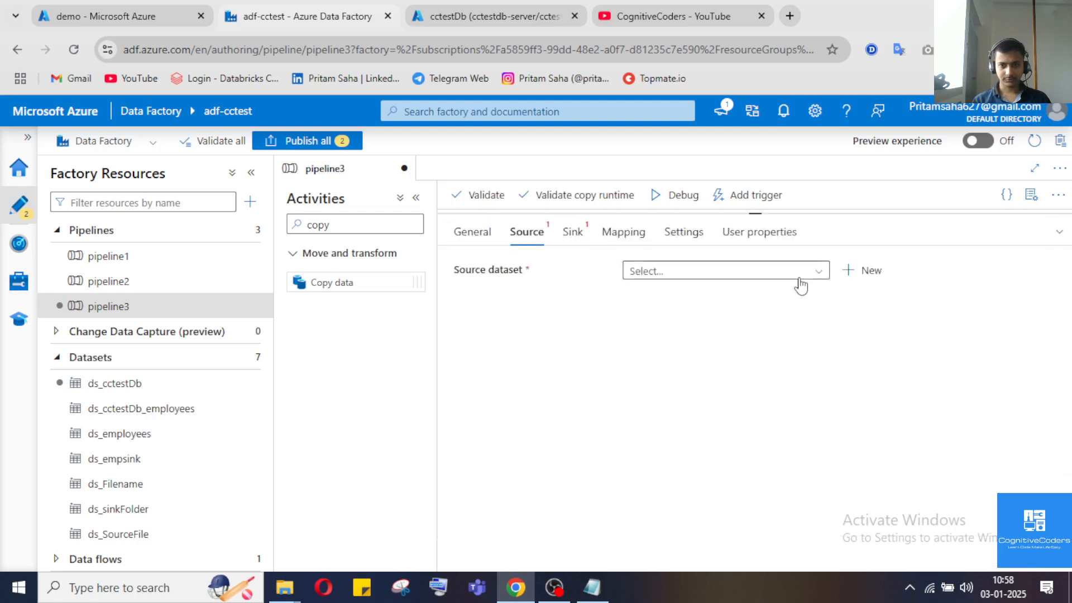
# Set the source dataset of the Copy data activity to ds_cctestDb.
pyautogui.click(800, 284)
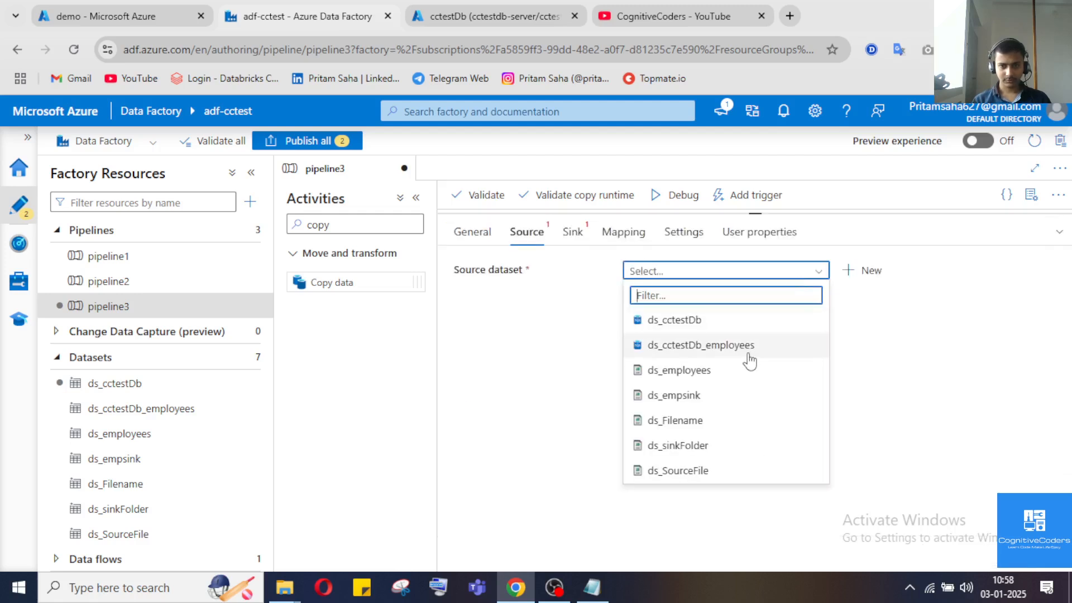
pyautogui.click(682, 321)
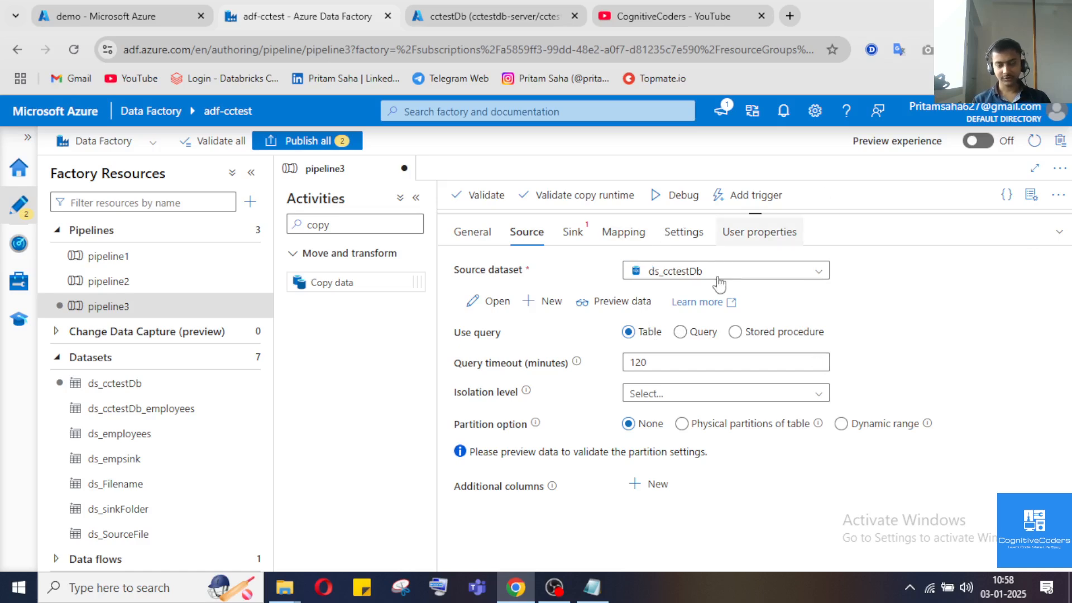
pyautogui.click(1059, 236)
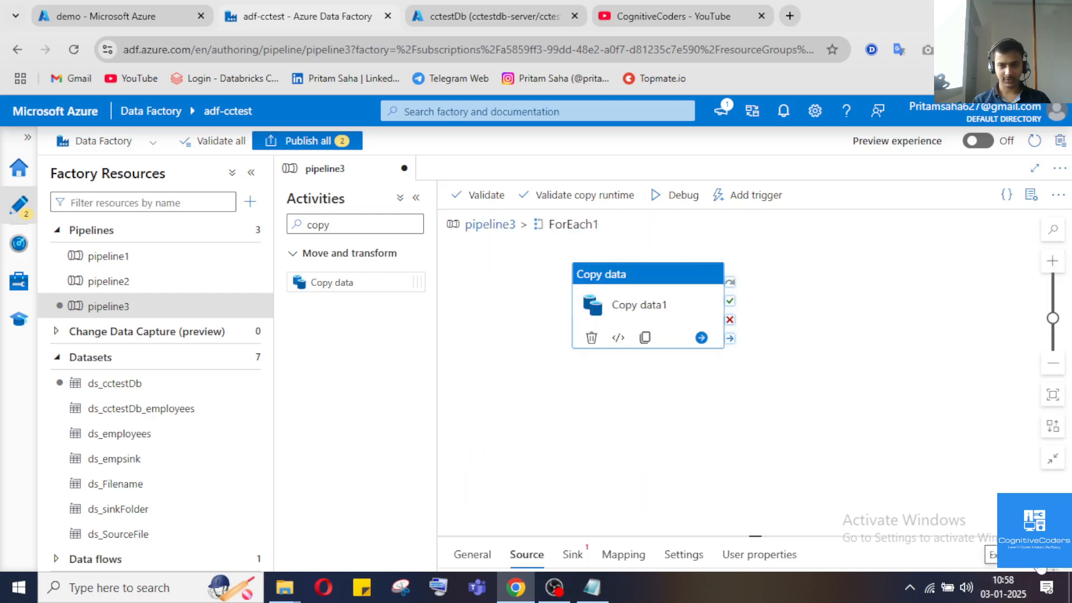
pyautogui.click(1041, 564)
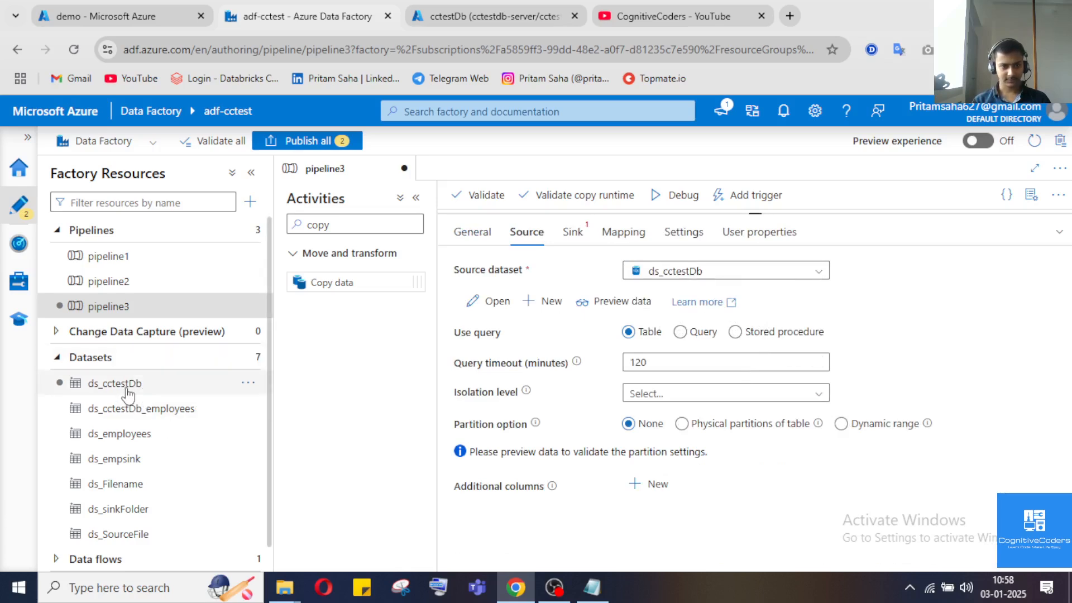
# Open the ds_cctestDb dataset and add two String parameters named schema and table.
pyautogui.click(149, 388)
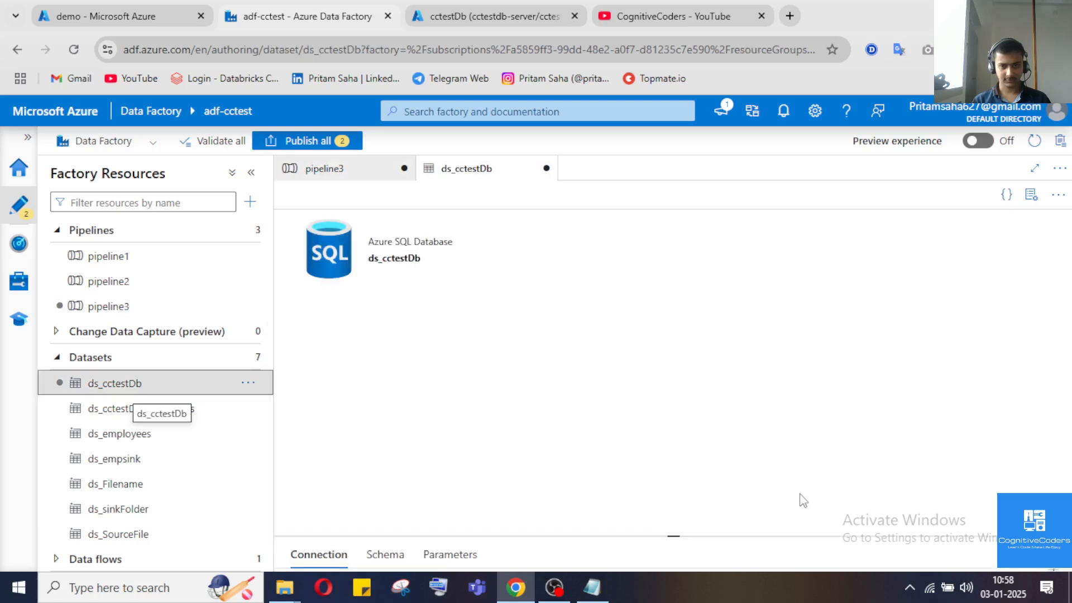
pyautogui.click(1031, 194)
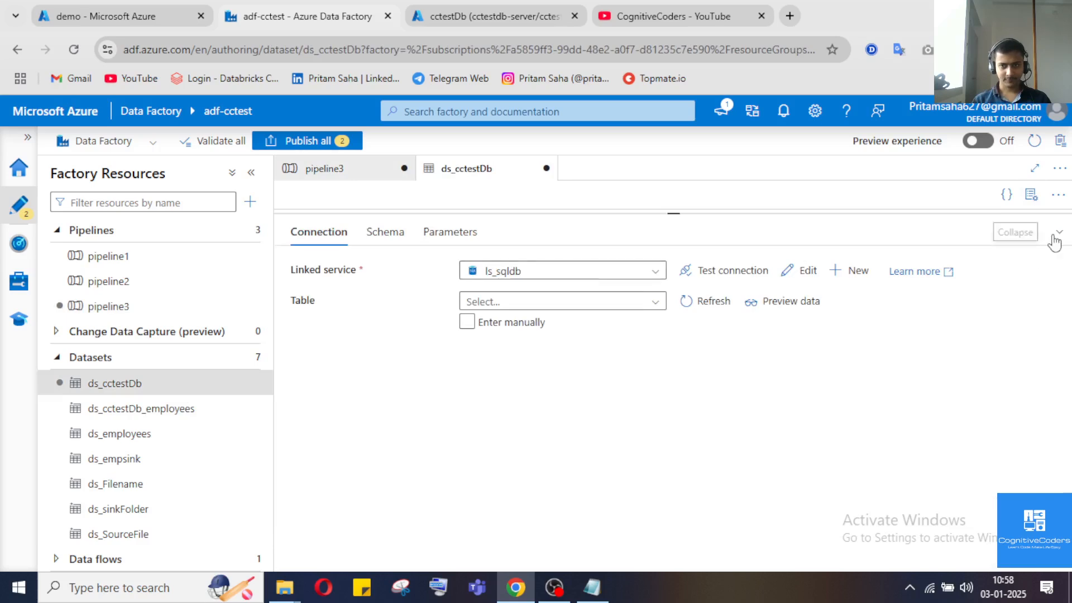
pyautogui.click(1052, 237)
pyautogui.click(449, 554)
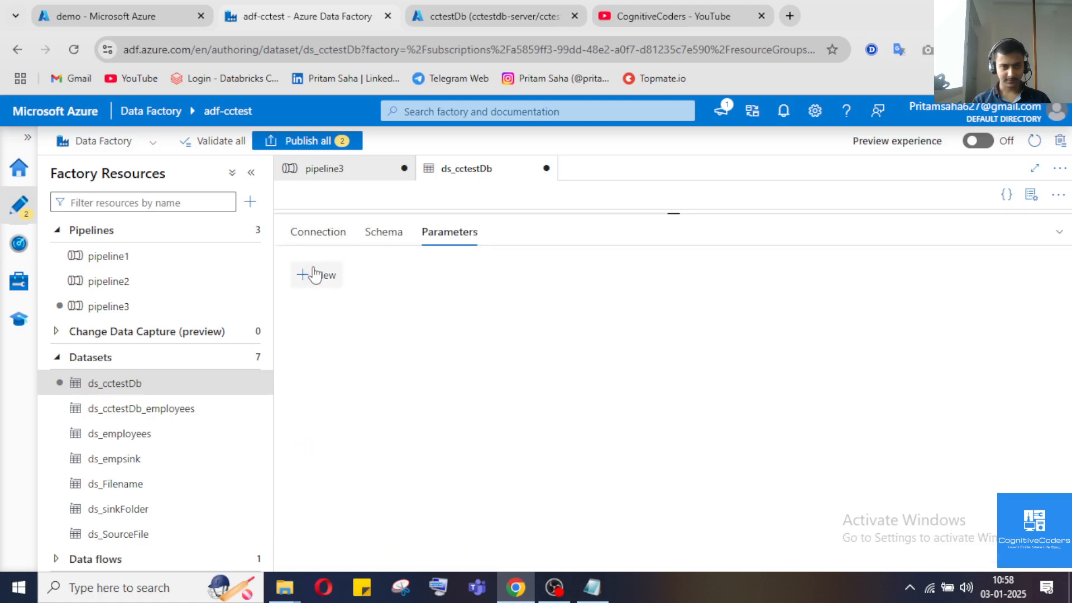
pyautogui.click(315, 275)
pyautogui.click(352, 329)
pyautogui.write('schema')
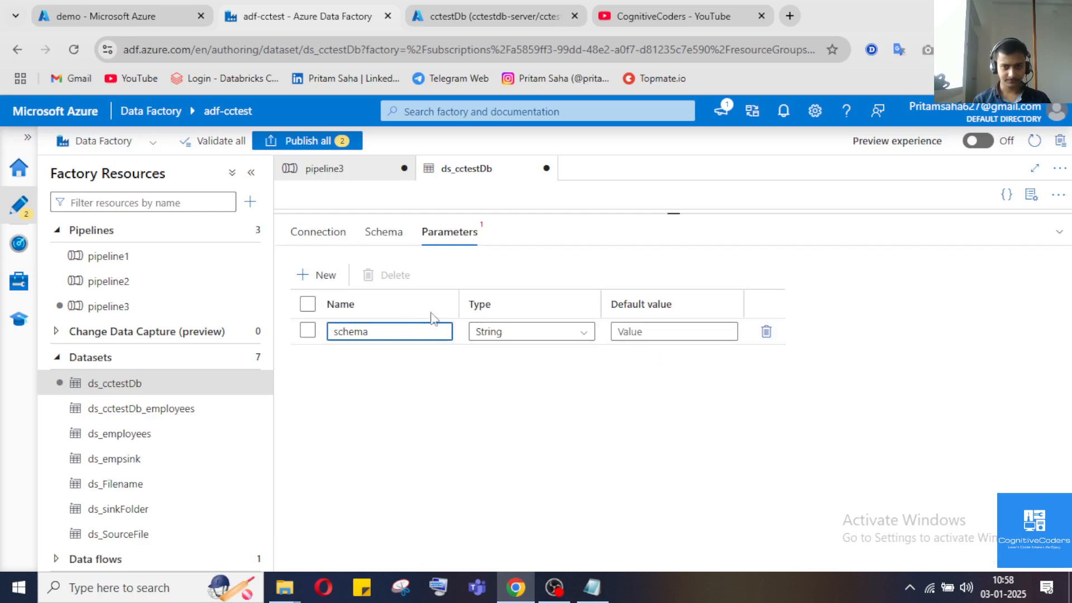
pyautogui.click(330, 268)
pyautogui.click(373, 357)
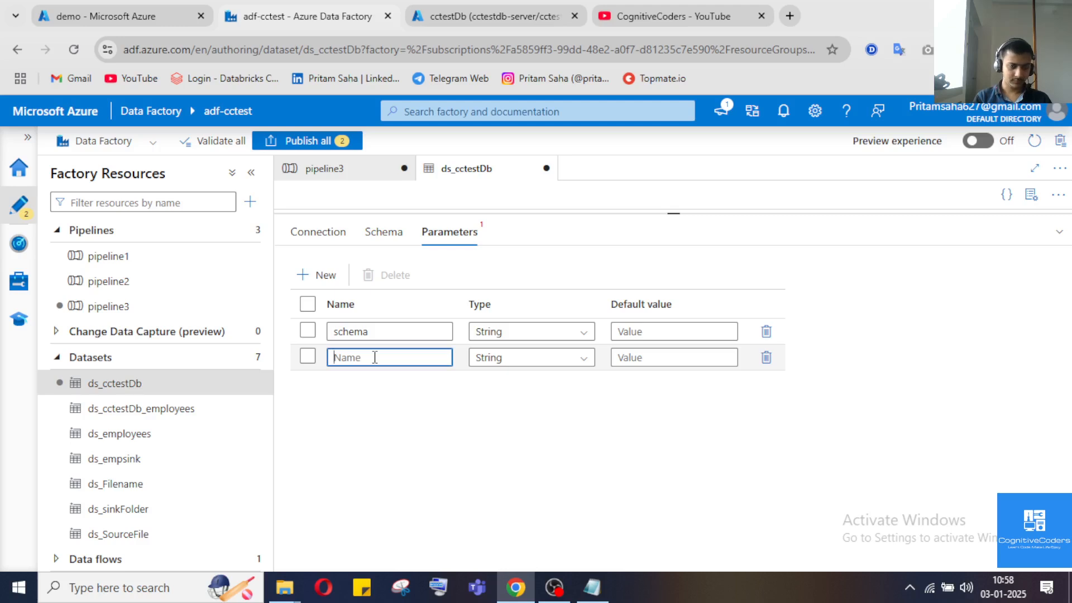
pyautogui.write('table')
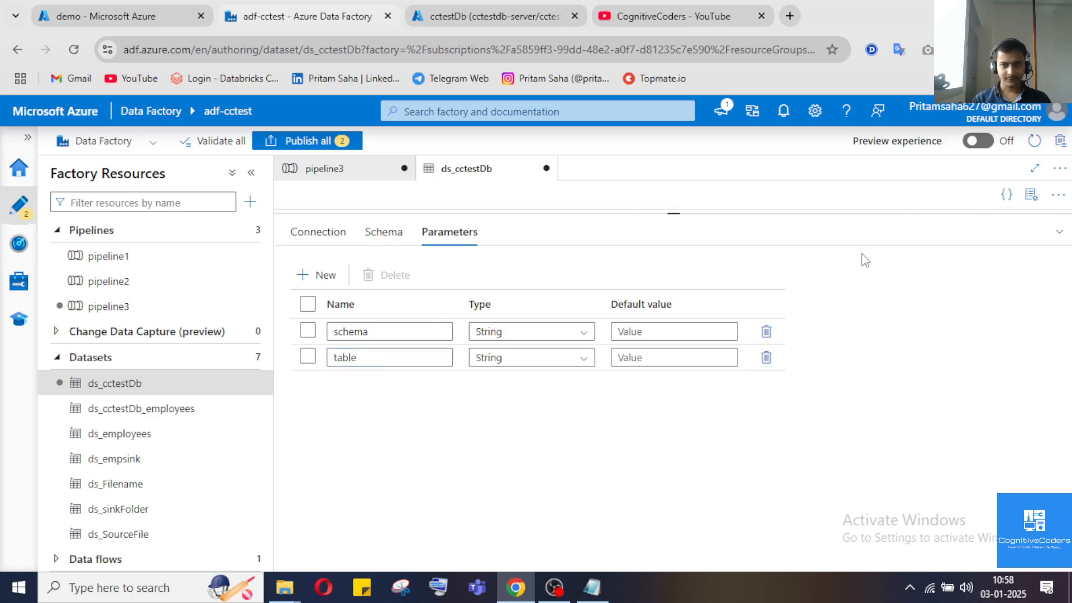
pyautogui.click(1053, 238)
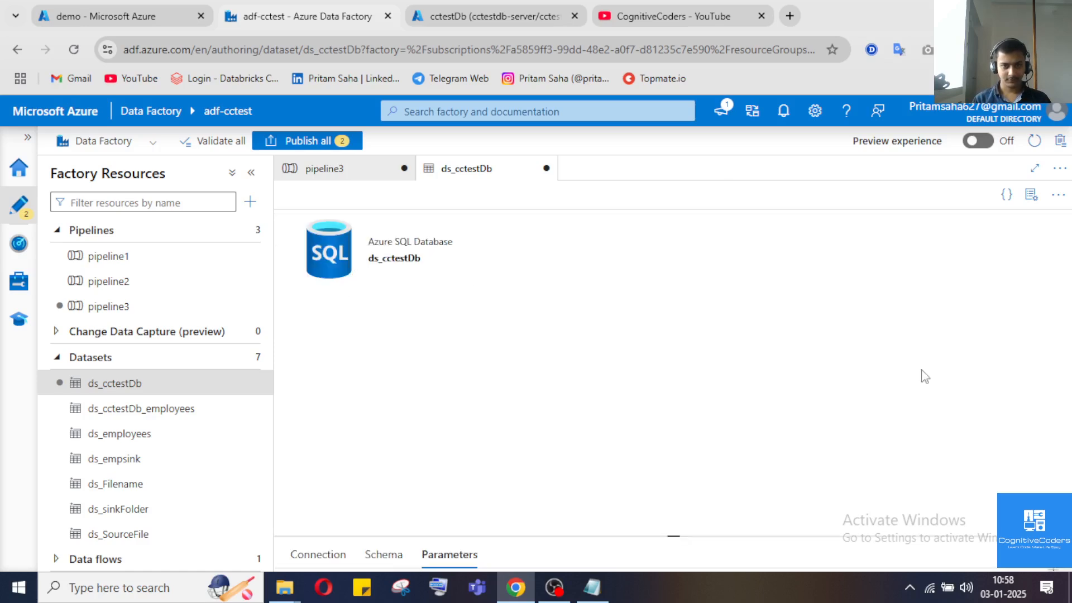
pyautogui.click(1056, 557)
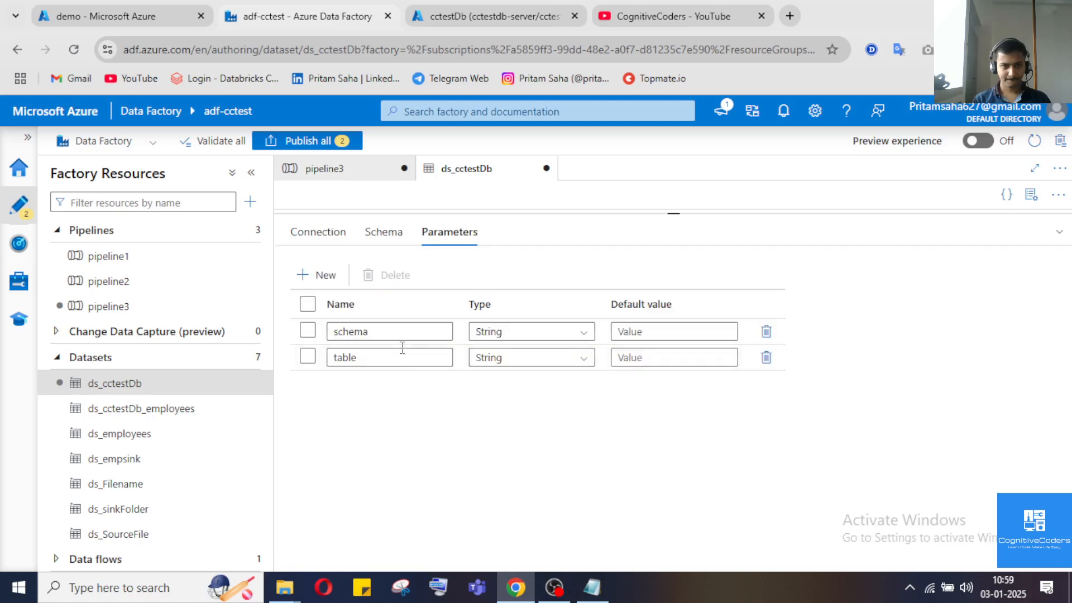
pyautogui.click(311, 232)
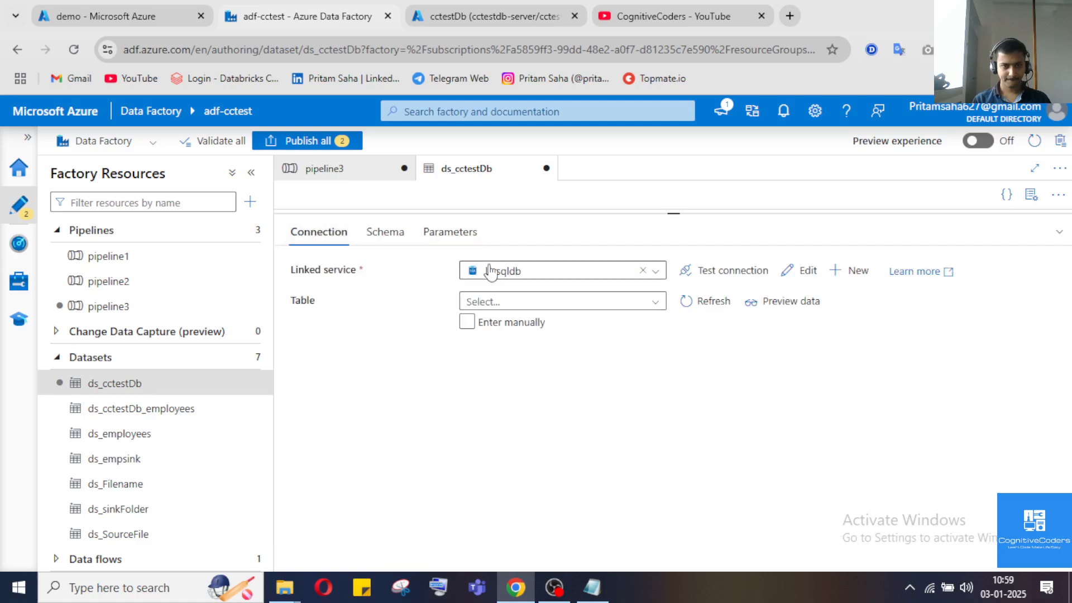
pyautogui.click(651, 306)
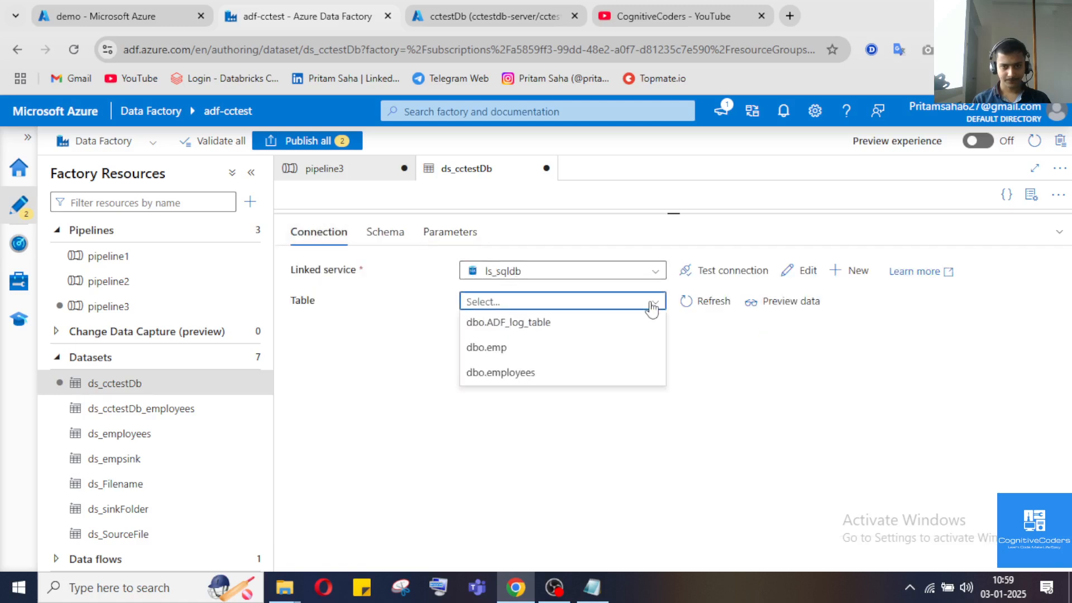
pyautogui.click(777, 391)
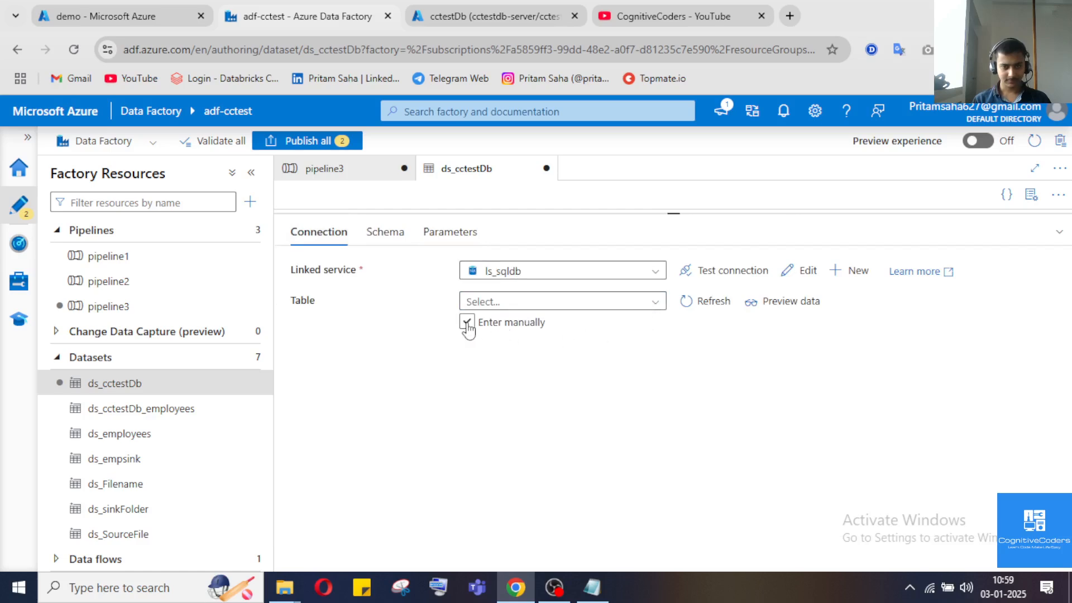
pyautogui.click(467, 323)
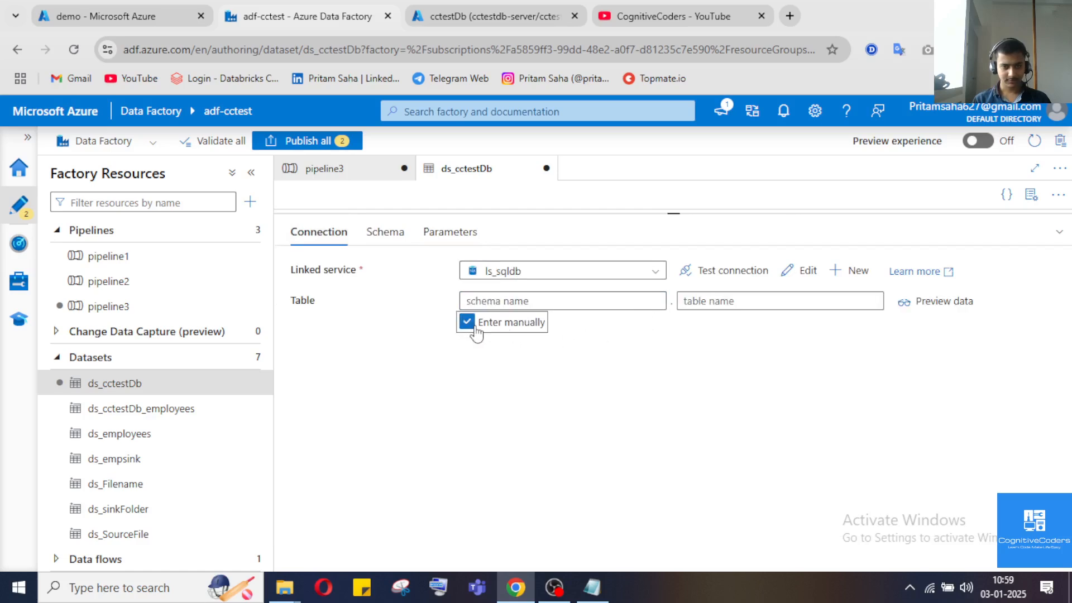
pyautogui.click(587, 300)
pyautogui.click(561, 321)
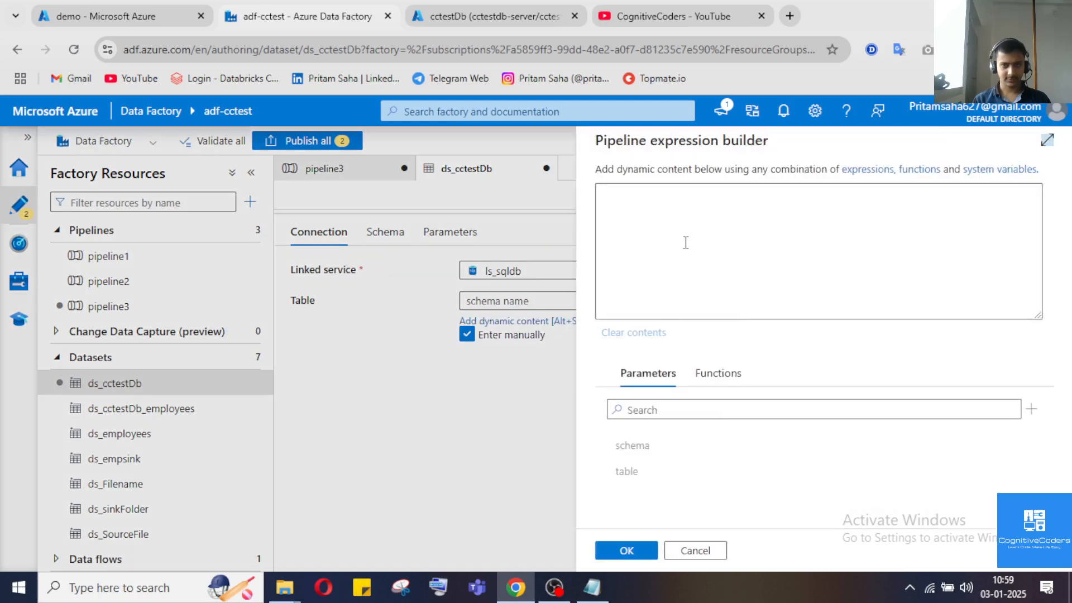
pyautogui.click(637, 447)
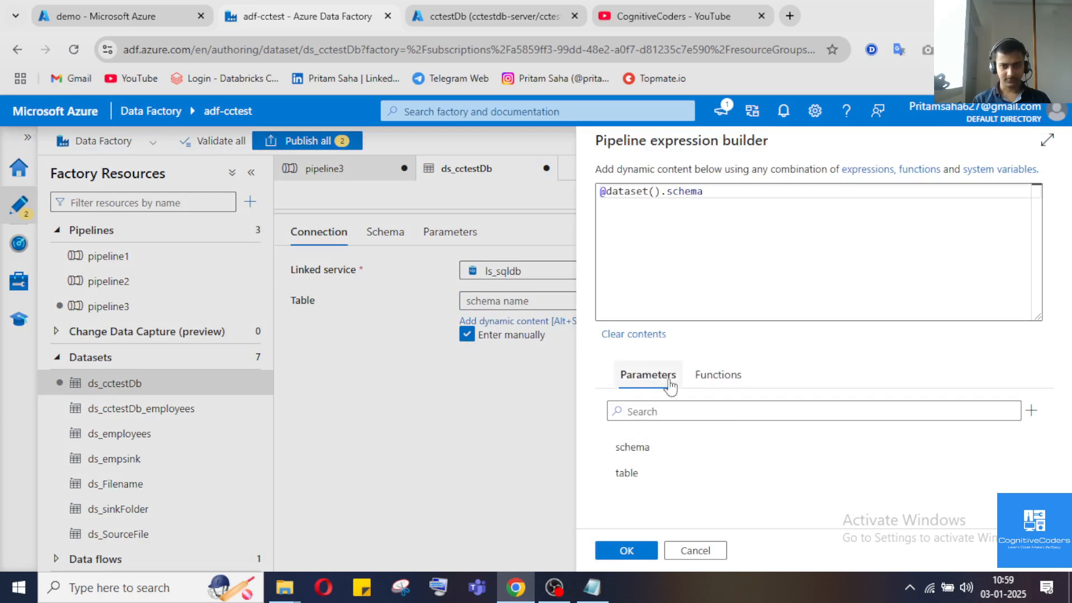
pyautogui.click(642, 551)
pyautogui.click(779, 294)
pyautogui.click(772, 313)
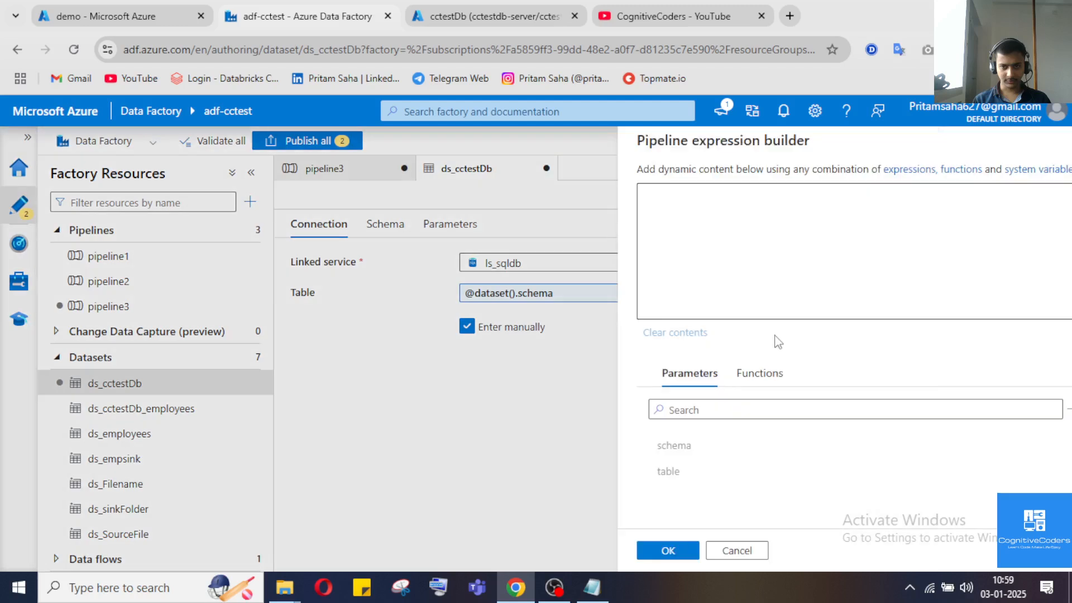
pyautogui.click(641, 473)
pyautogui.click(626, 551)
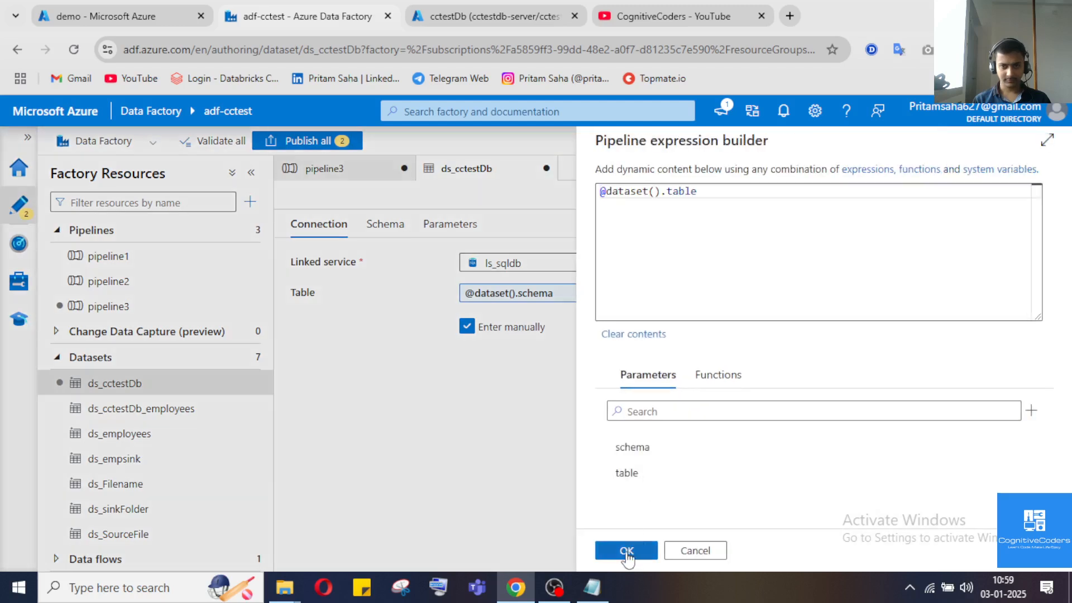
pyautogui.click(1054, 230)
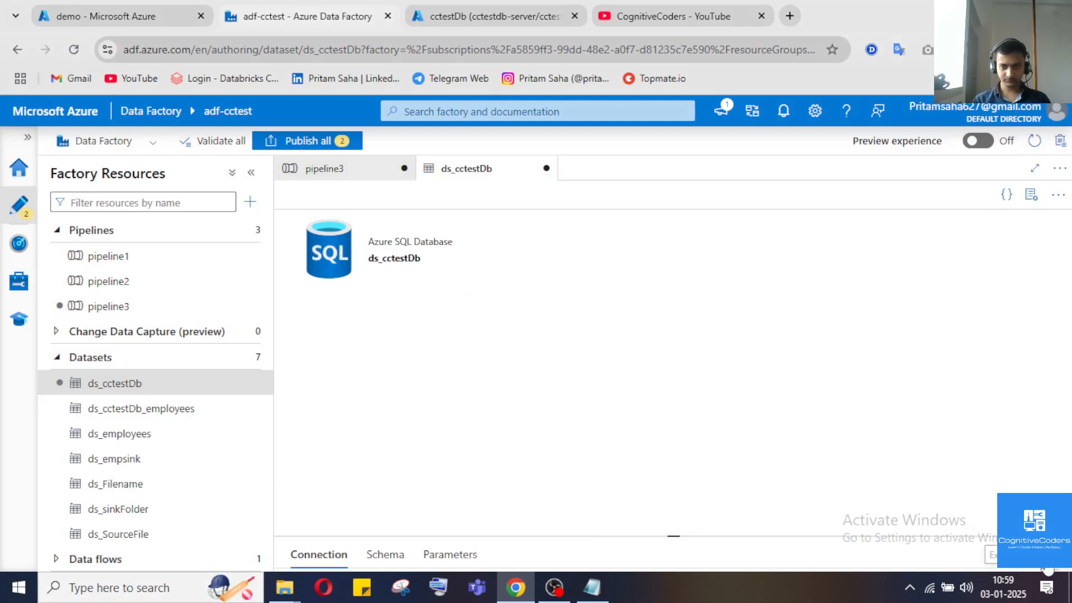
pyautogui.click(1047, 569)
# Return to pipeline3 and refresh the Copy data source's dataset properties by switching to ds_cctestDb_employees and back to ds_cctestDb.
pyautogui.click(324, 168)
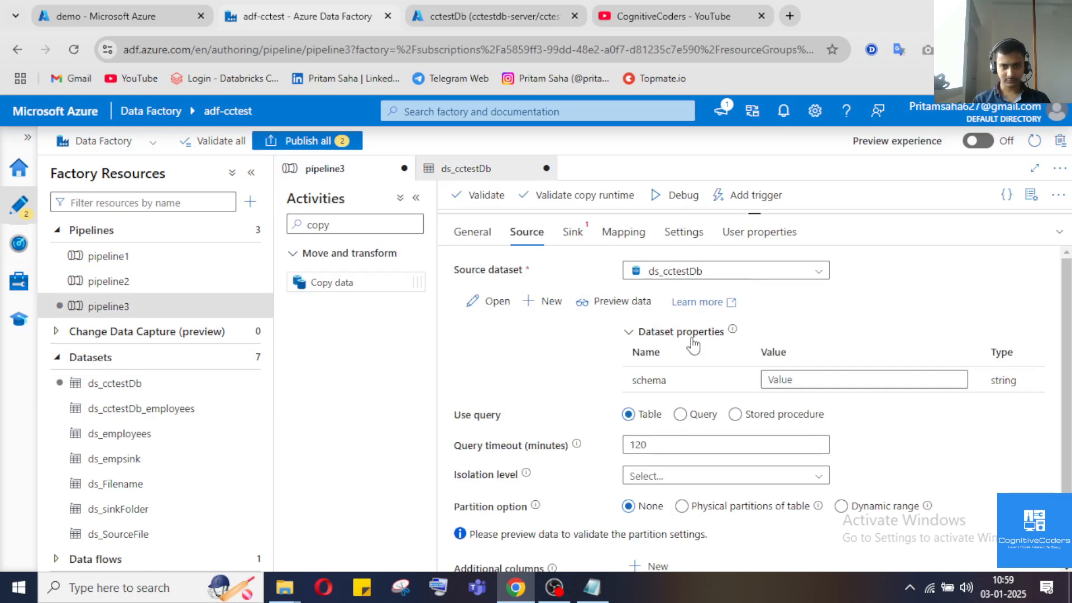
pyautogui.click(572, 232)
pyautogui.click(527, 233)
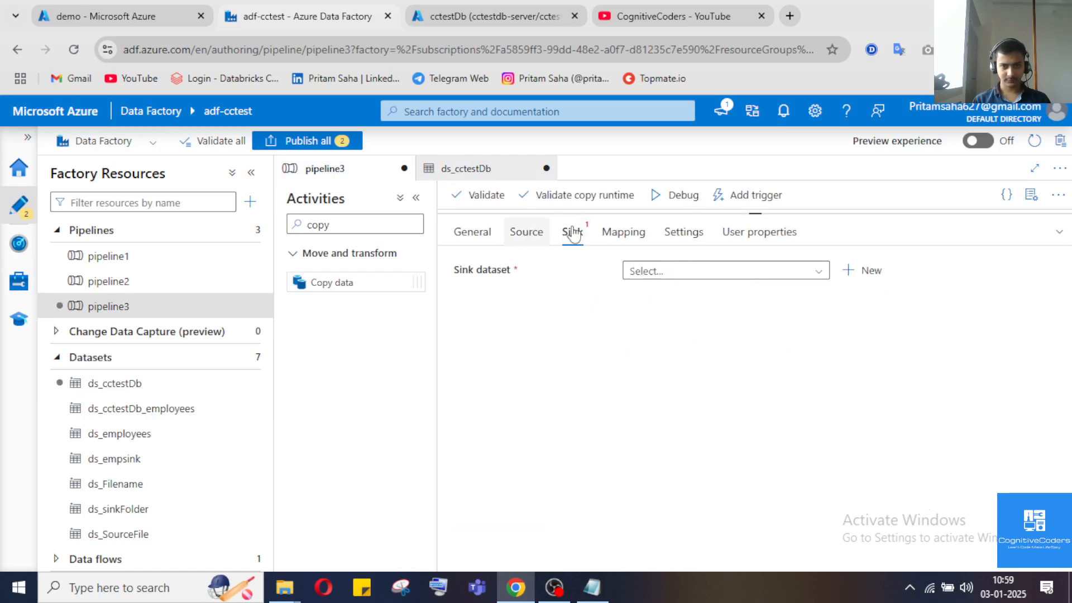
pyautogui.click(781, 282)
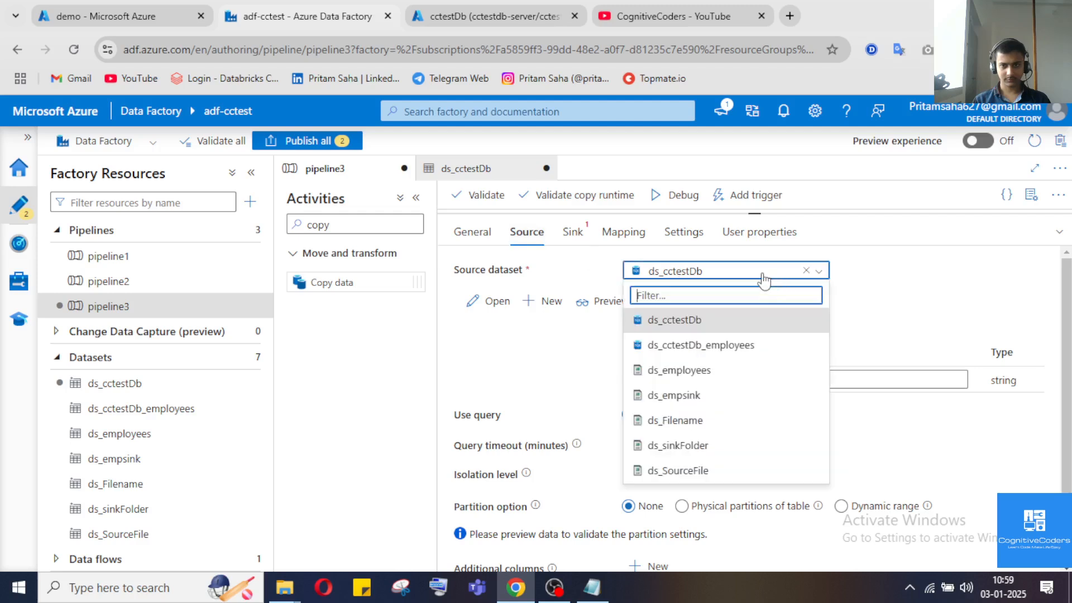
pyautogui.click(915, 288)
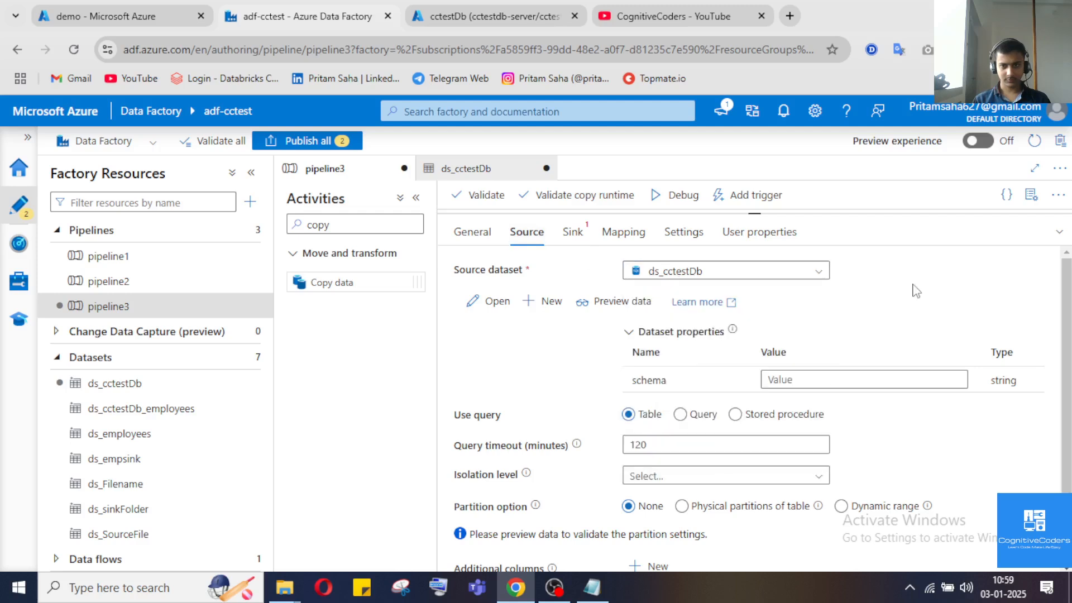
pyautogui.click(752, 281)
pyautogui.click(720, 342)
pyautogui.click(758, 272)
pyautogui.click(757, 317)
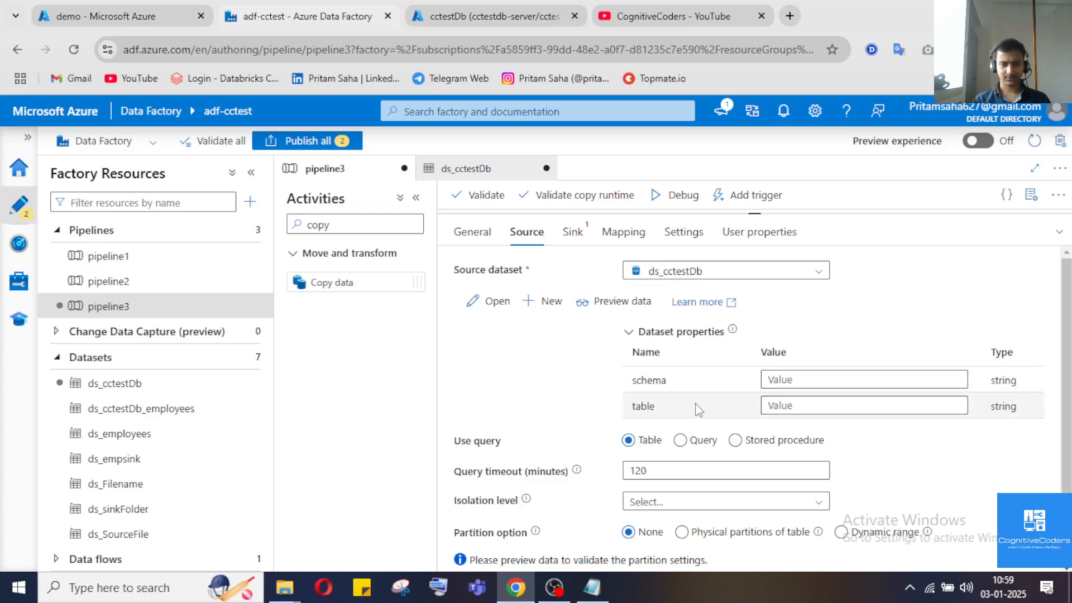
pyautogui.click(865, 379)
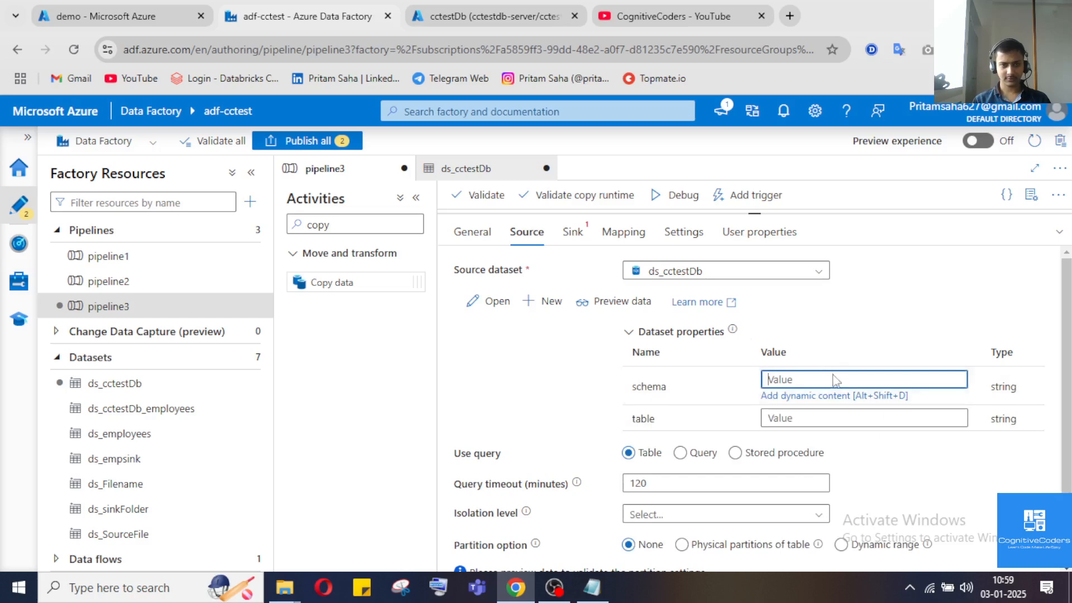
pyautogui.click(849, 396)
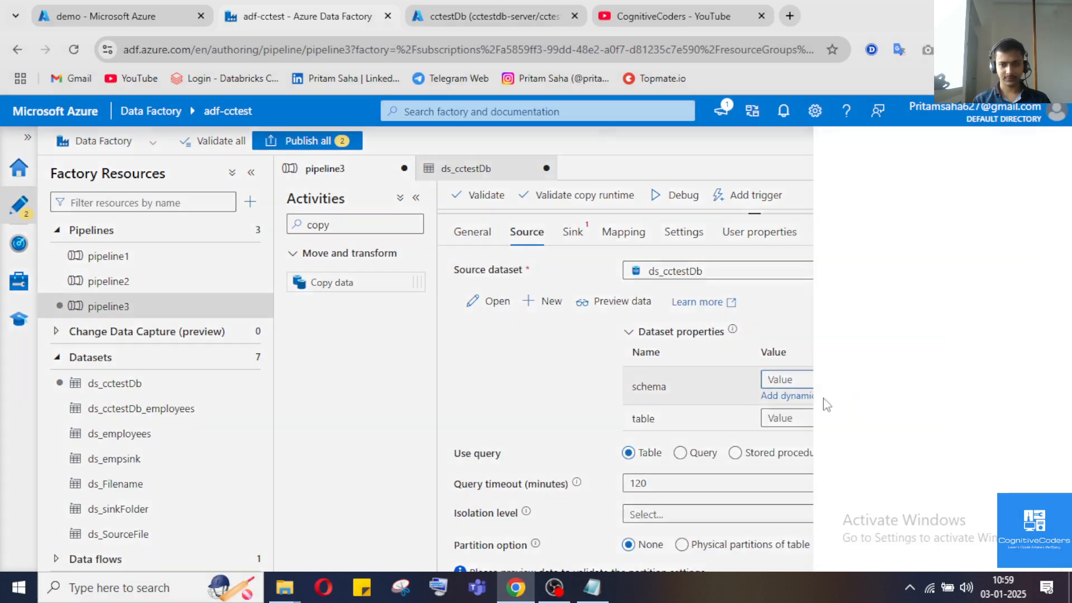
pyautogui.click(649, 452)
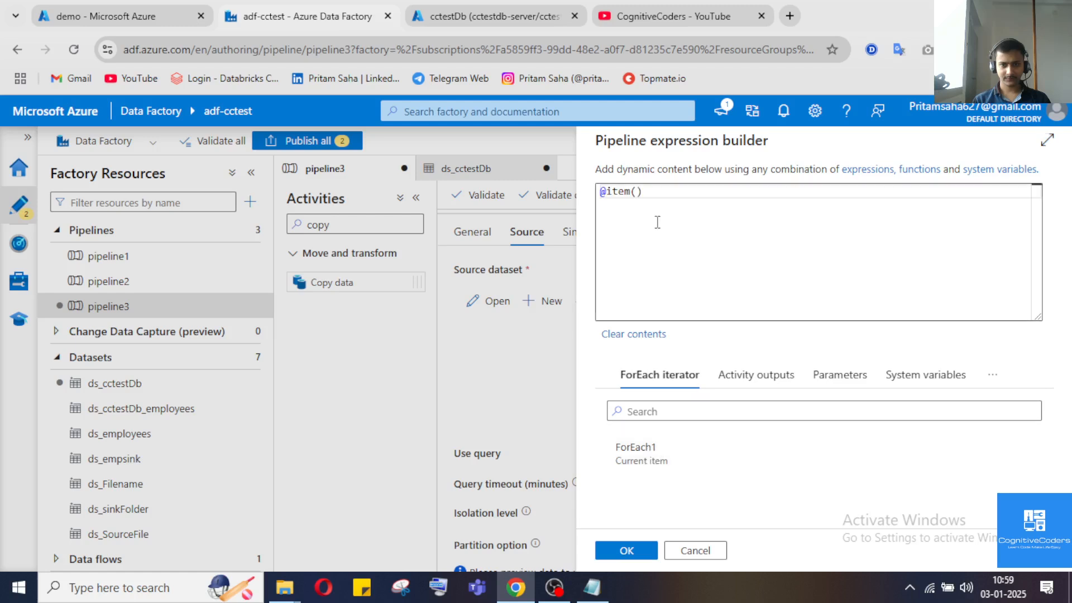
pyautogui.click(662, 195)
pyautogui.write('.')
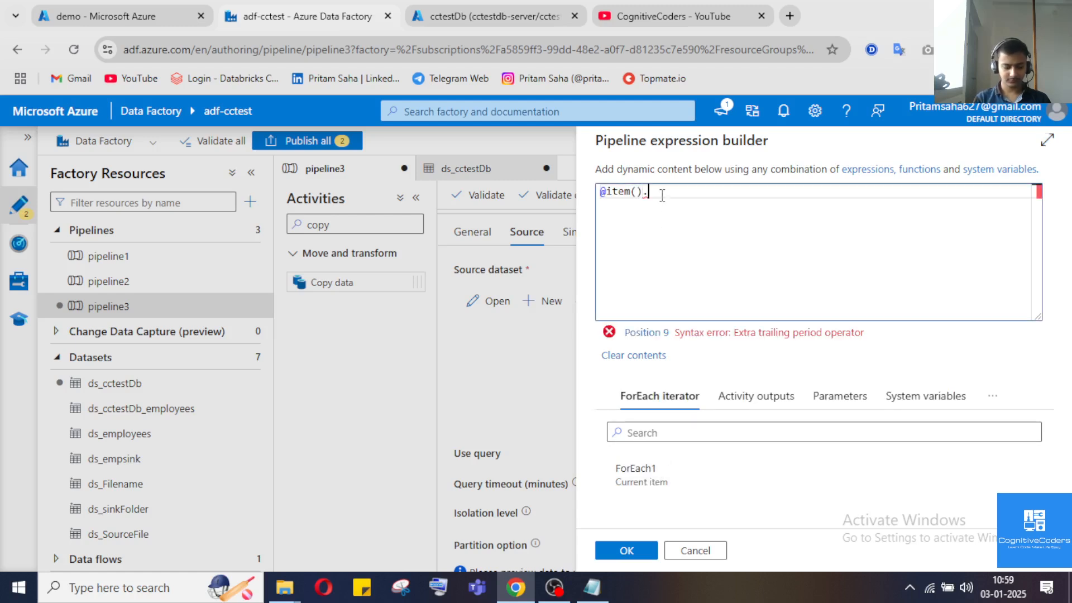
pyautogui.click(592, 587)
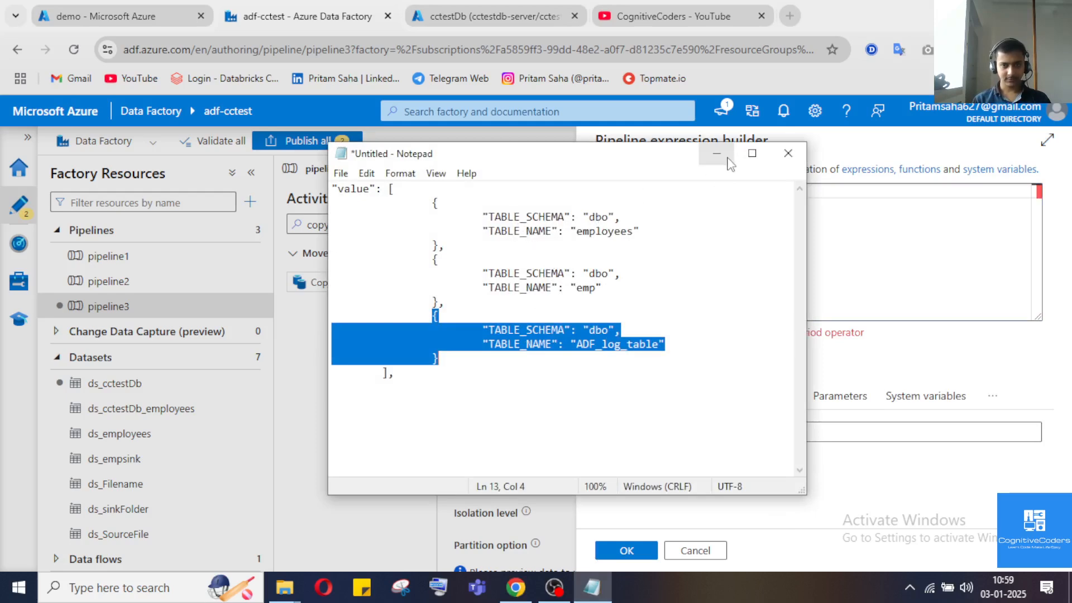
pyautogui.doubleClick(548, 221)
pyautogui.hotkey('ctrl', 'c')
pyautogui.click(546, 218)
pyautogui.moveTo(567, 217); pyautogui.dragTo(493, 218)
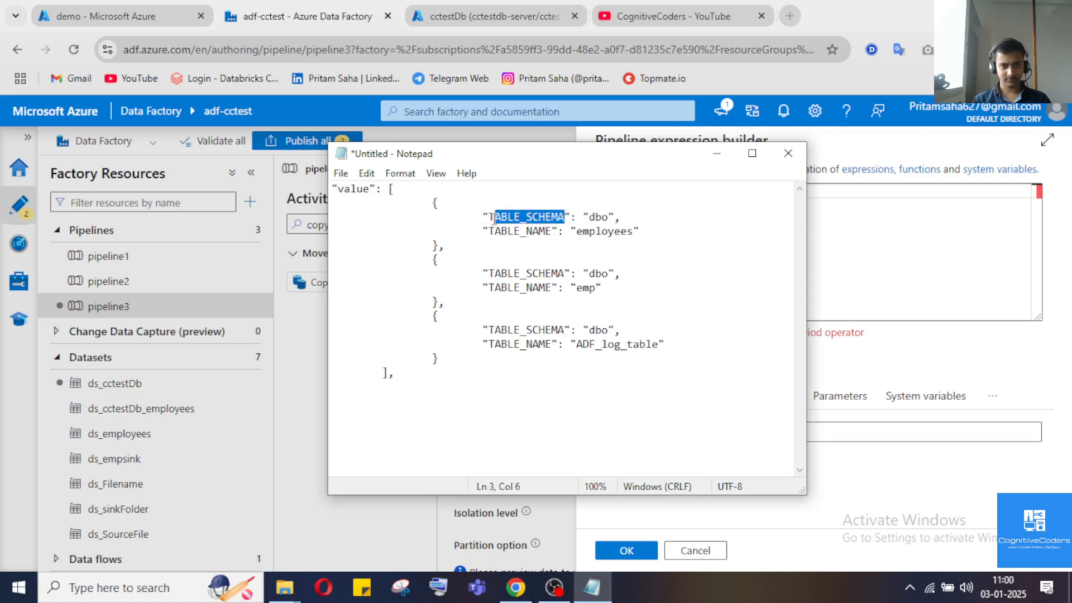
pyautogui.click(717, 153)
pyautogui.hotkey('ctrl', 'v')
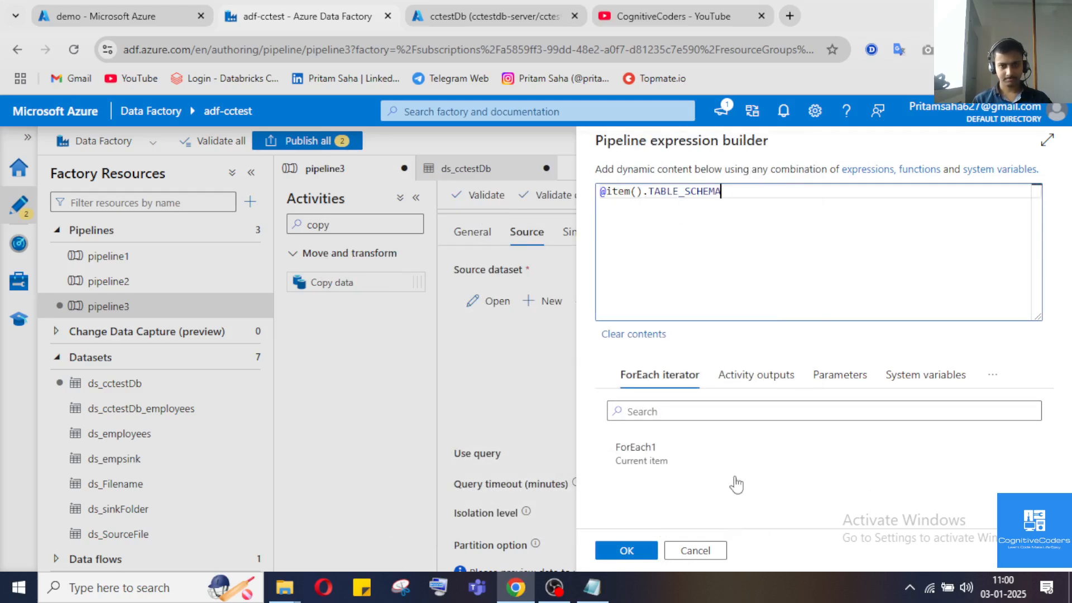
# Copy the TABLE_NAME key from the value array in Notepad and confirm the source dataset's schema expression.
pyautogui.click(593, 587)
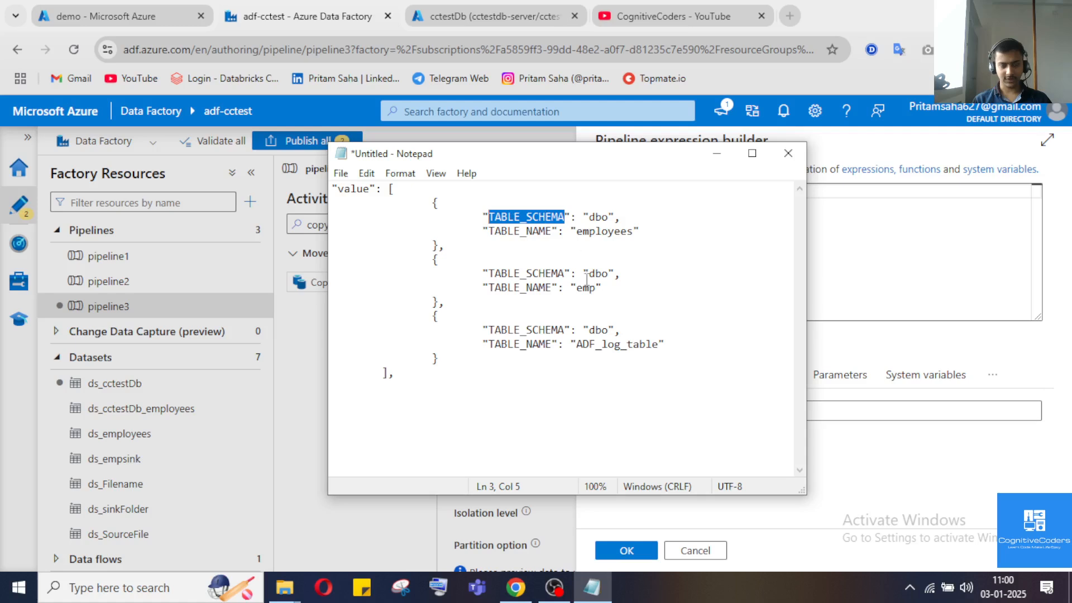
pyautogui.moveTo(552, 230); pyautogui.dragTo(489, 230)
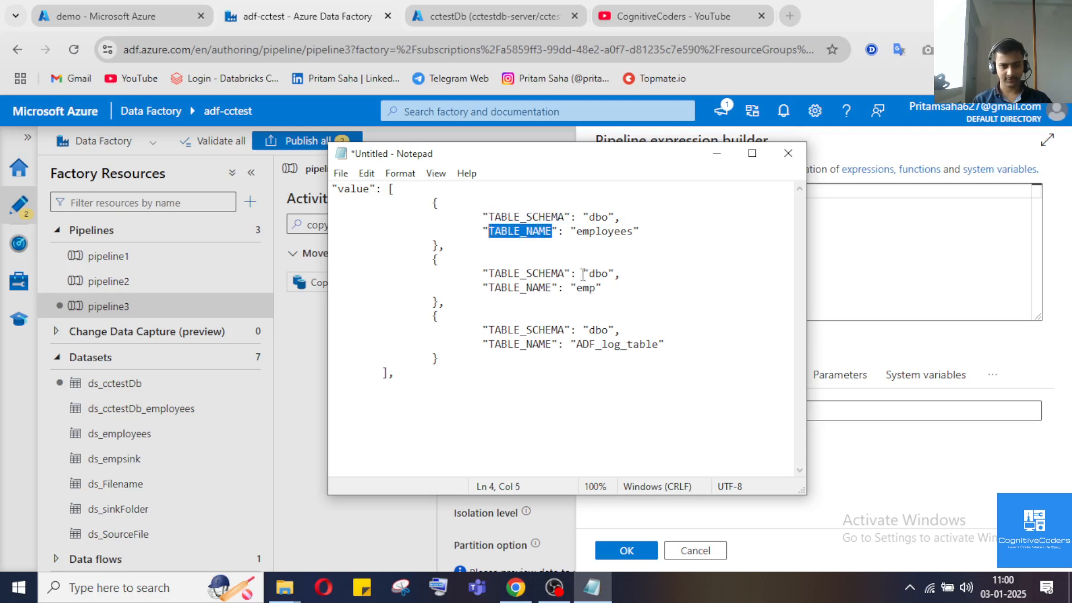
pyautogui.click(716, 153)
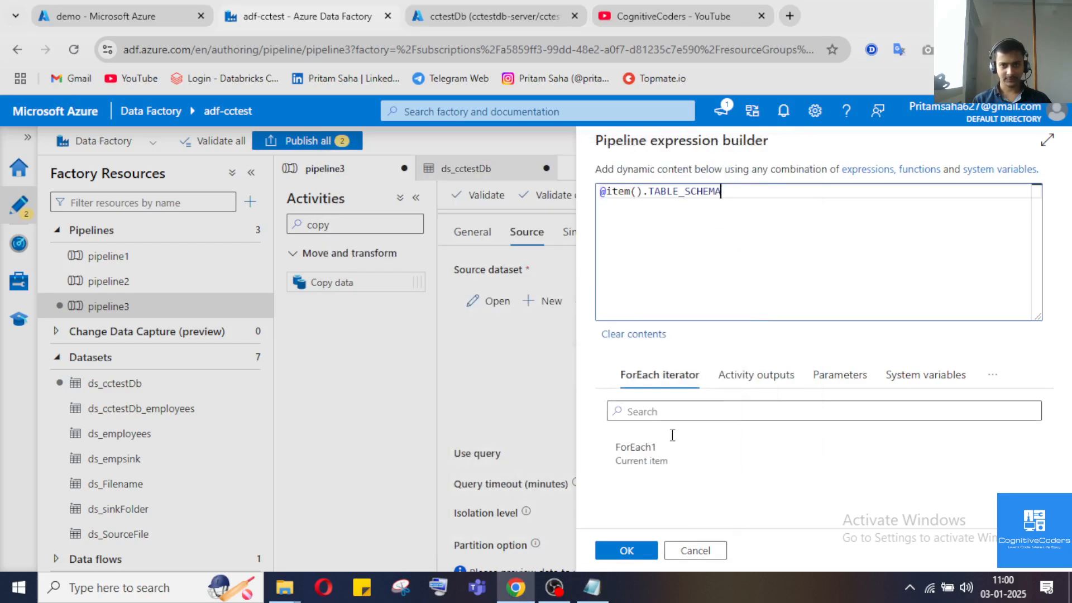
pyautogui.click(627, 551)
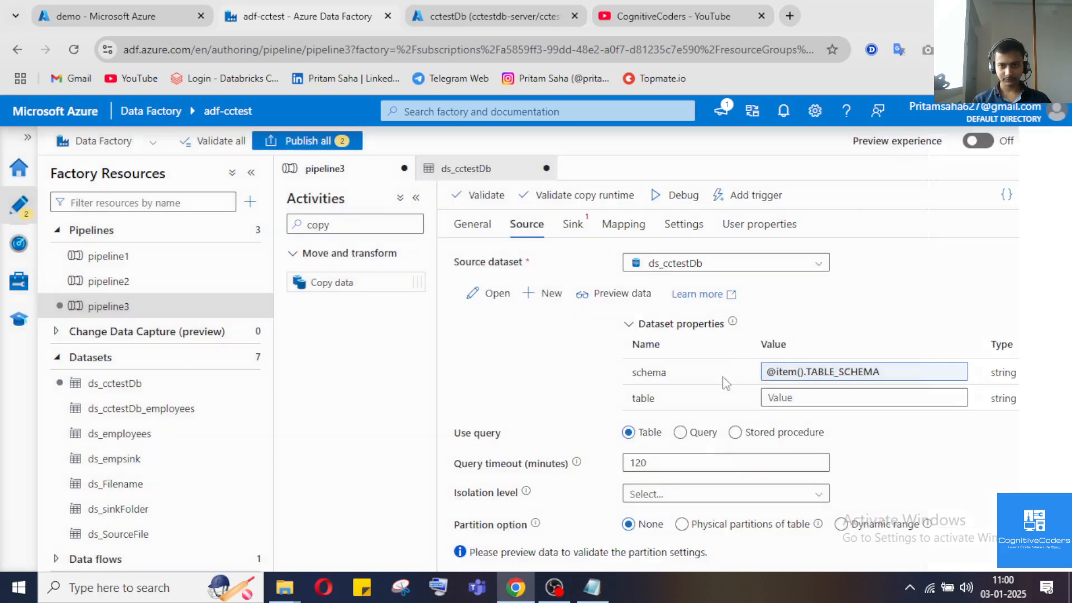
pyautogui.click(826, 398)
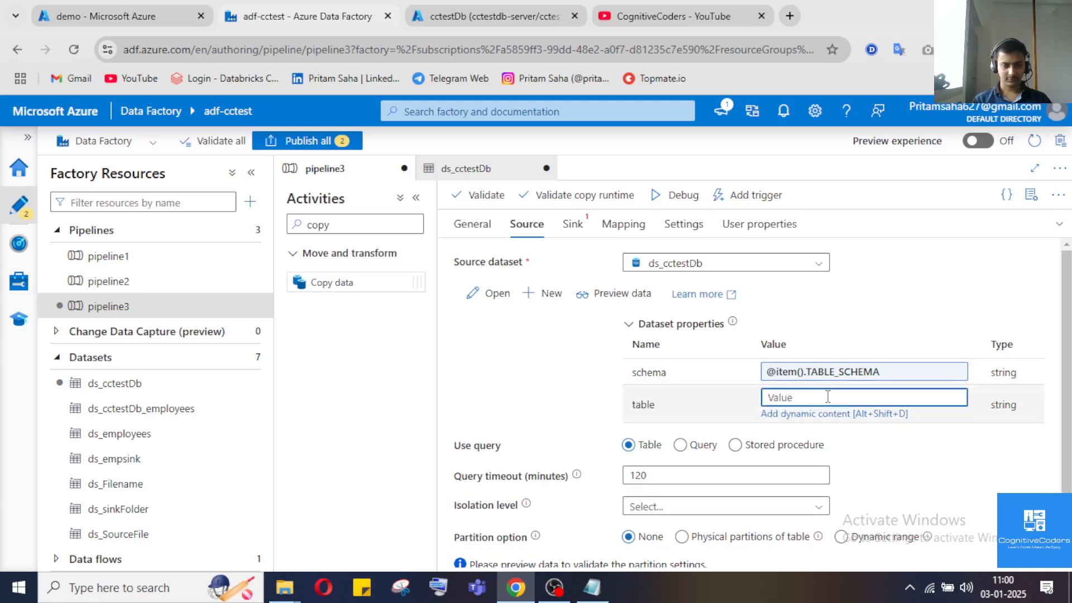
pyautogui.click(822, 414)
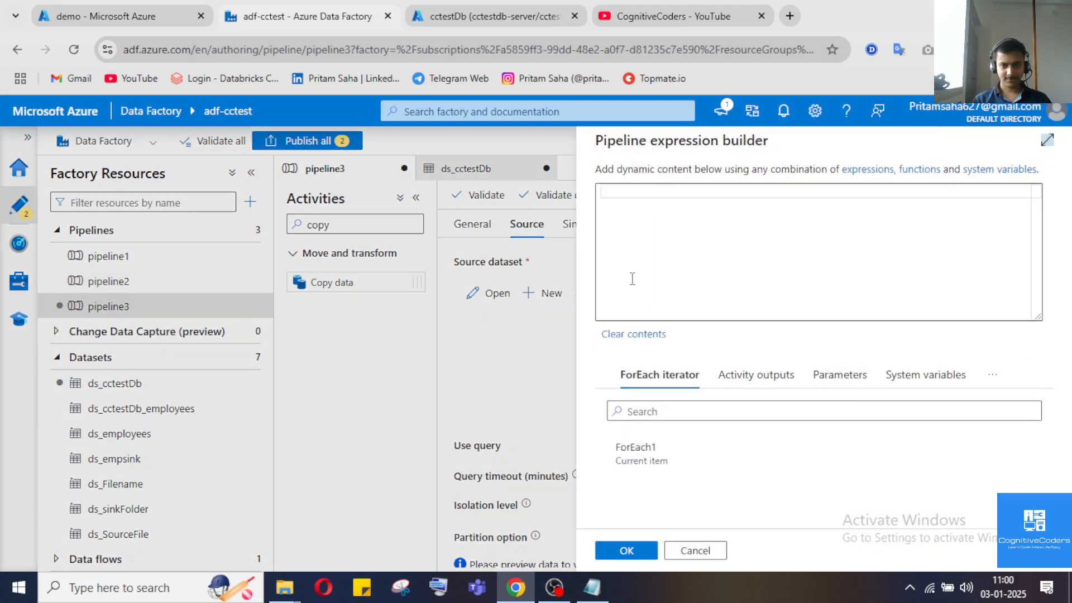
pyautogui.click(652, 461)
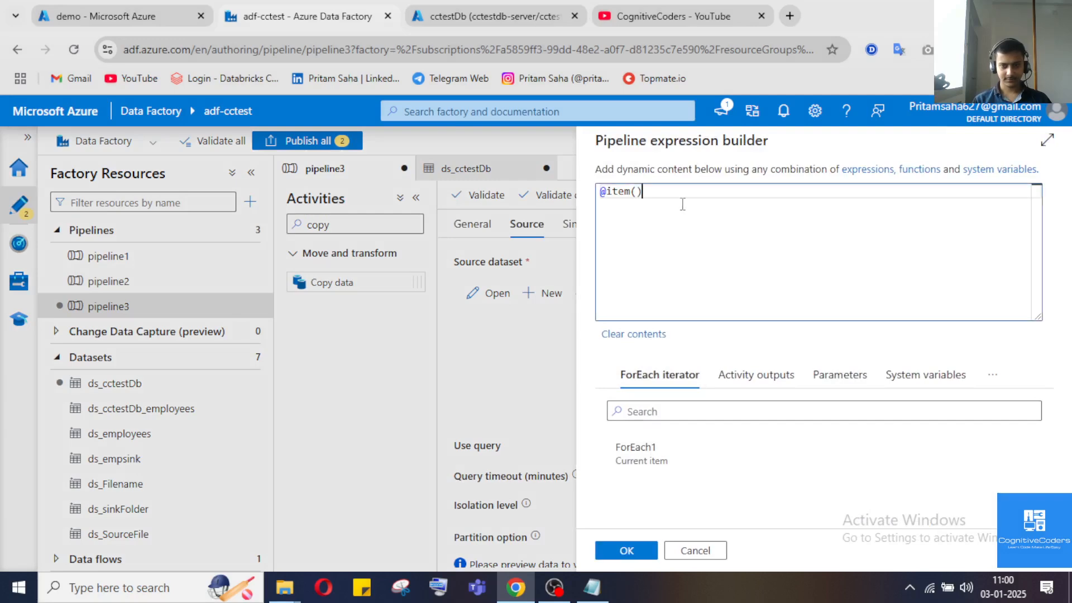
pyautogui.write('.TABLE_NAME')
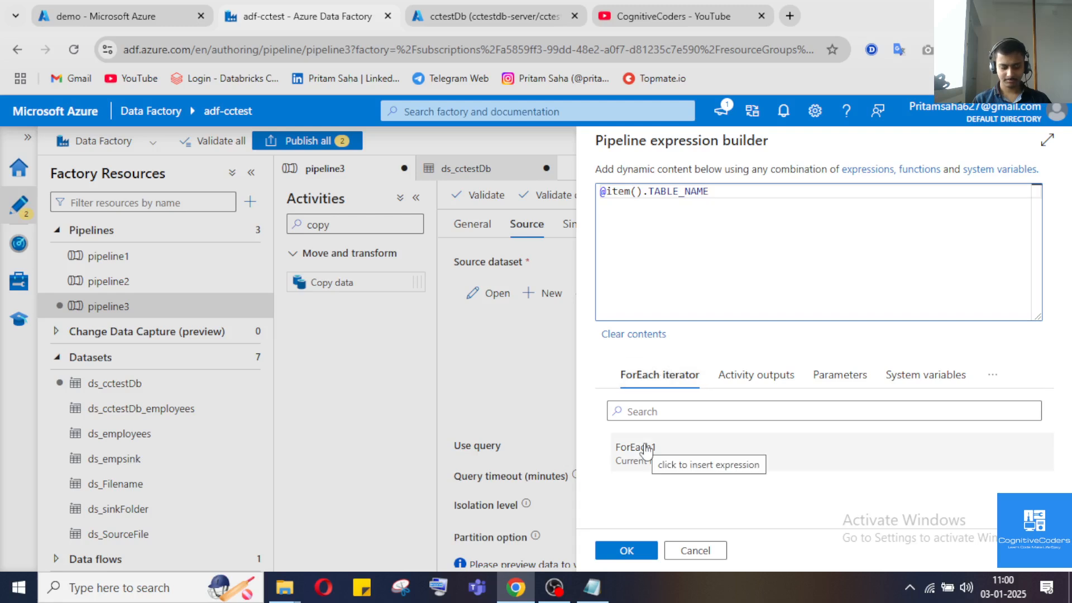
pyautogui.click(626, 551)
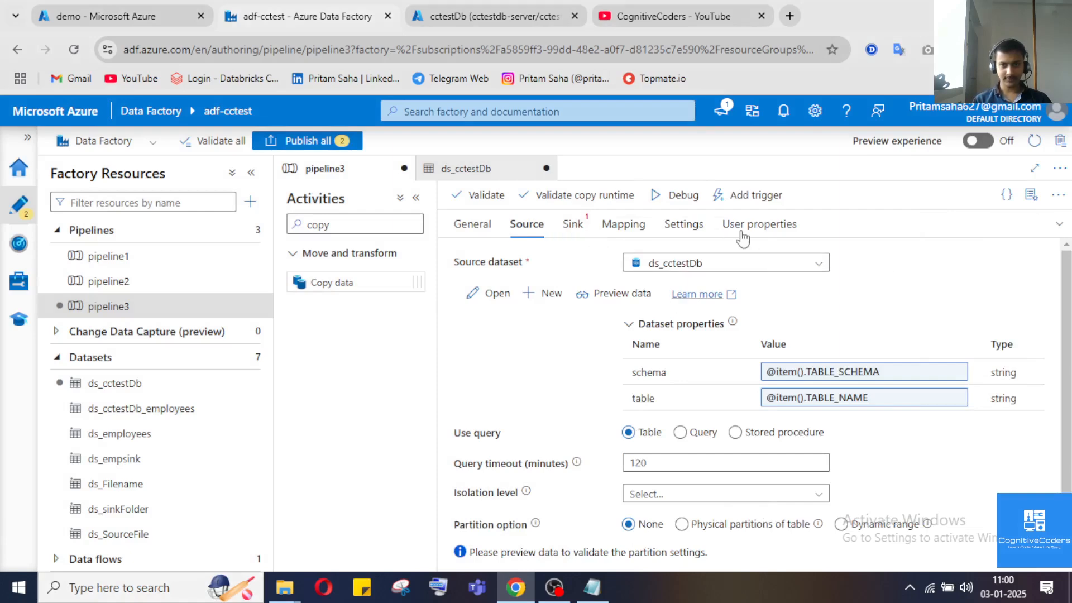
# Choose ds_sinkFolder as the sink dataset of the Copy data activity.
pyautogui.click(570, 224)
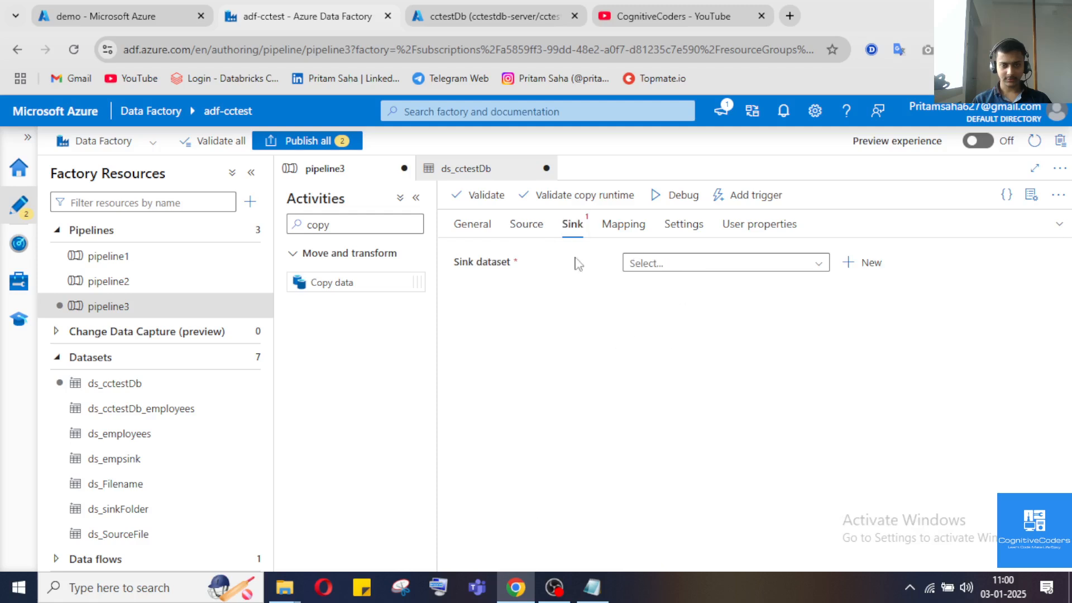
pyautogui.click(815, 264)
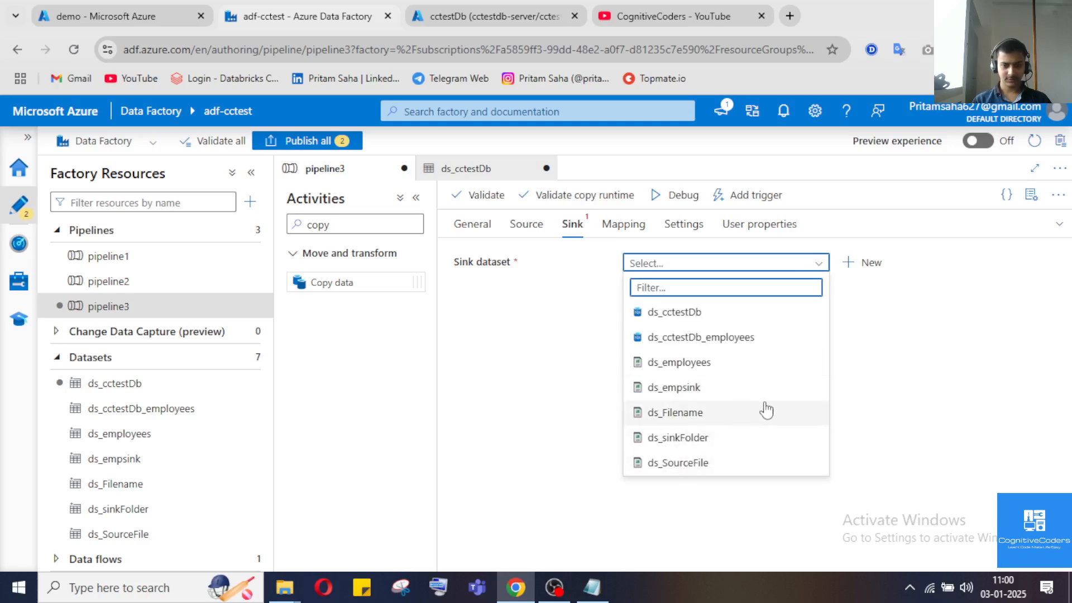
pyautogui.click(885, 313)
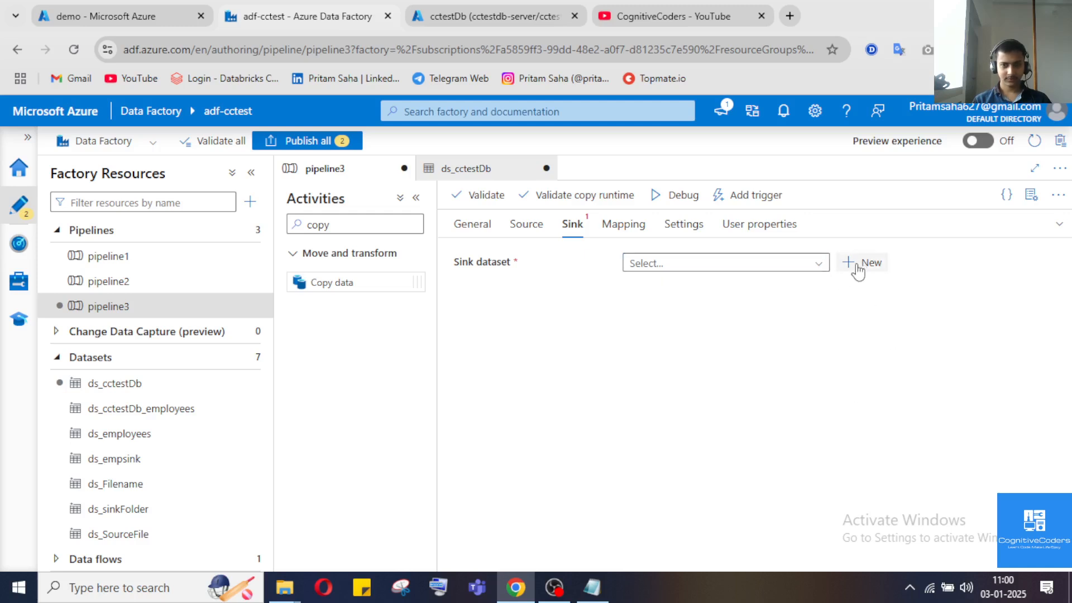
pyautogui.click(816, 265)
pyautogui.click(679, 438)
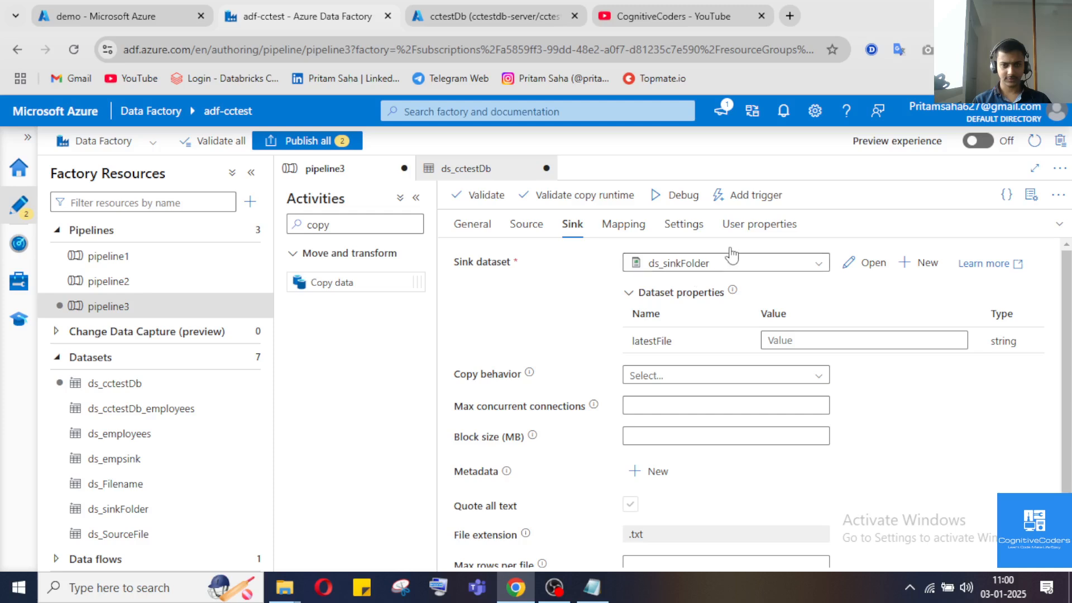
# Review the file path and parameters of the ds_sinkFolder dataset and the connection of ds_cctestDb.
pyautogui.click(783, 341)
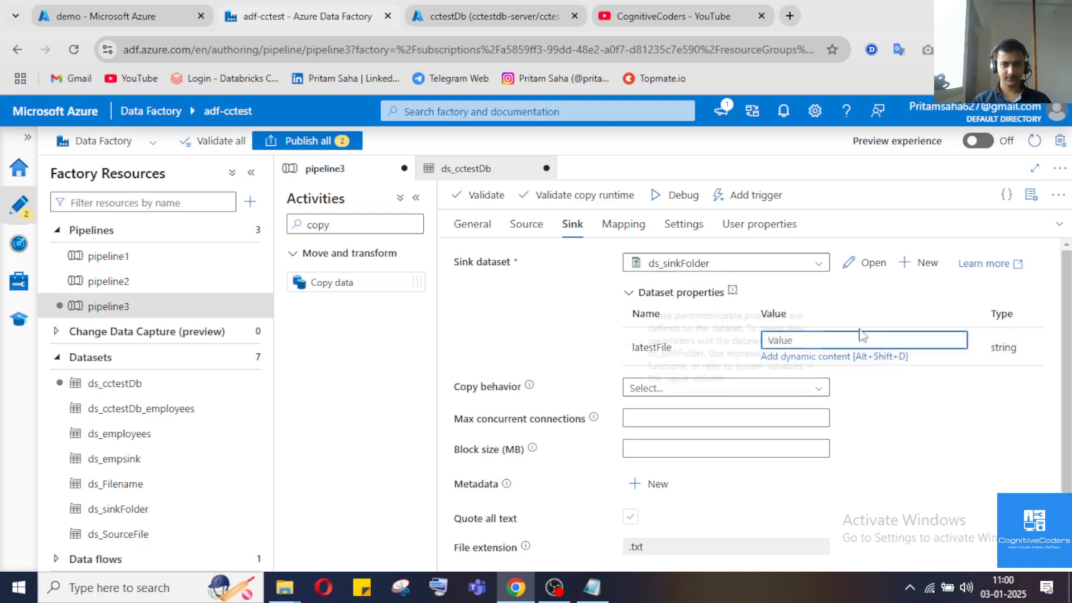
pyautogui.click(751, 343)
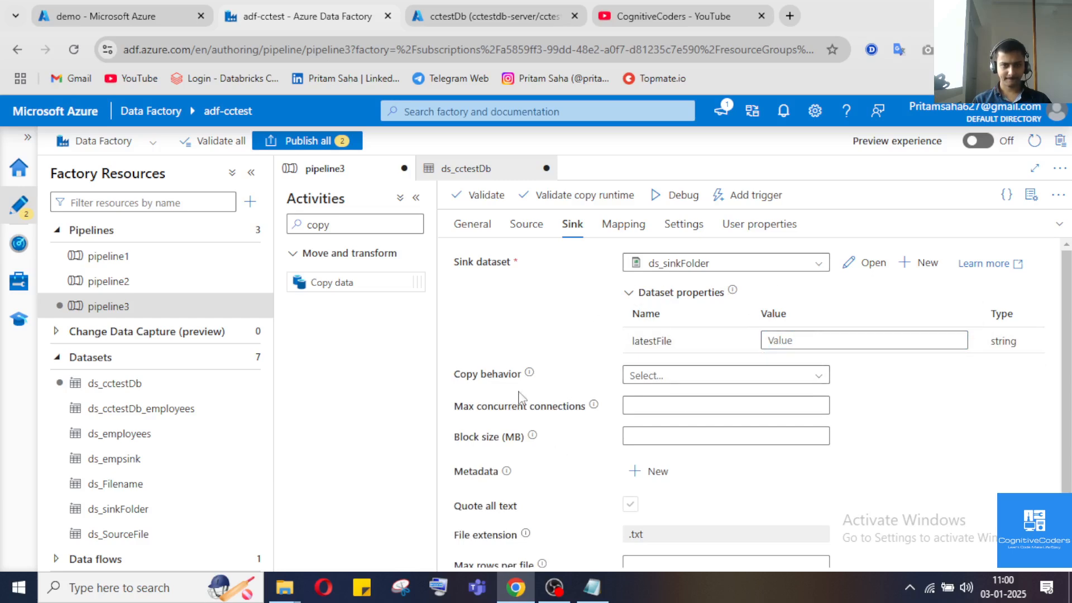
pyautogui.click(132, 509)
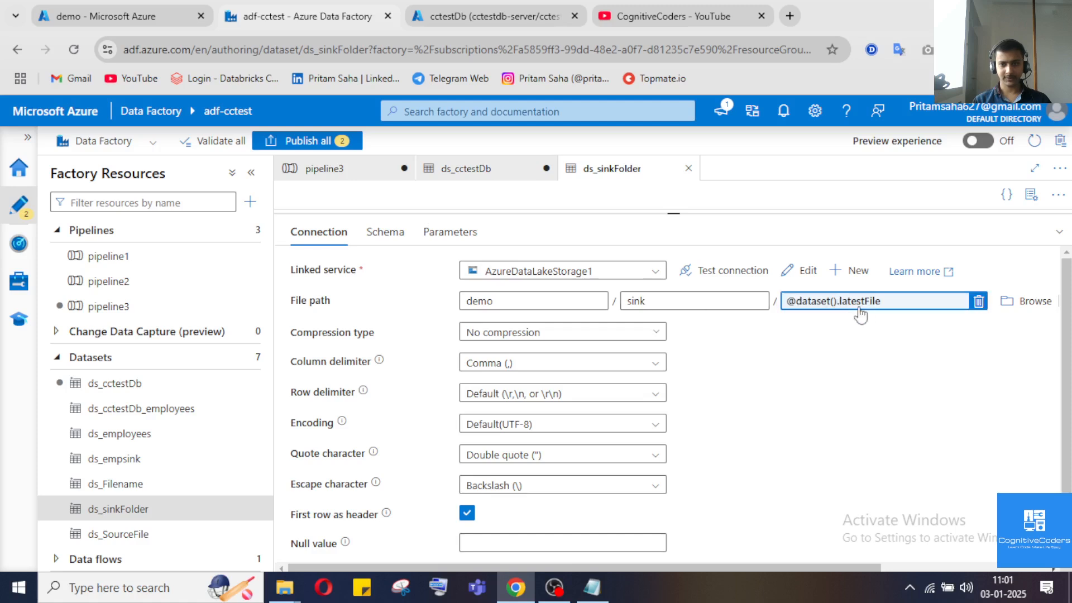
pyautogui.click(449, 233)
pyautogui.click(334, 243)
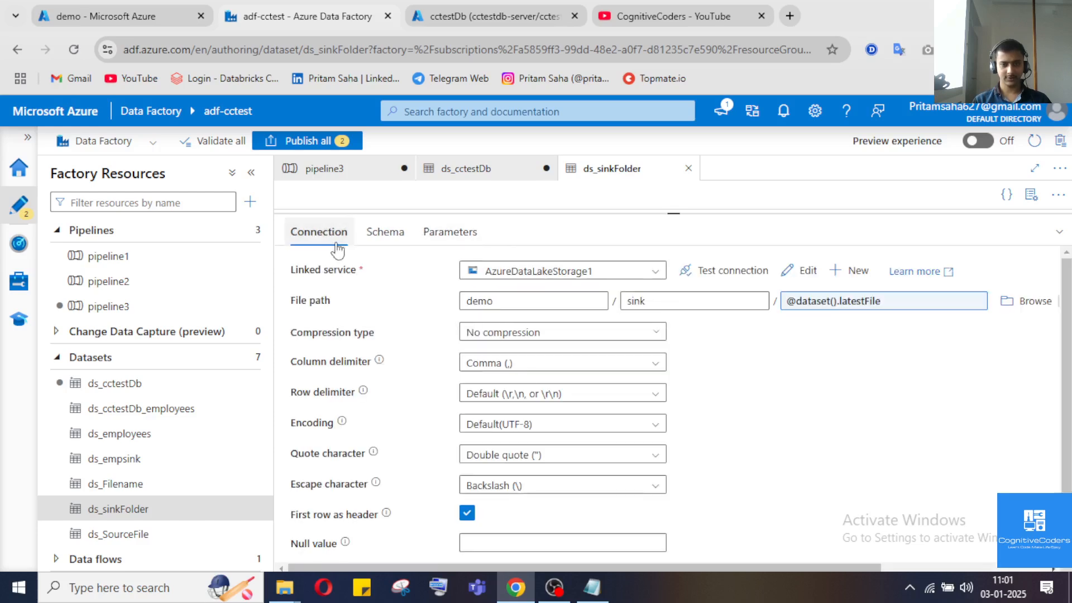
pyautogui.click(1049, 237)
pyautogui.click(487, 170)
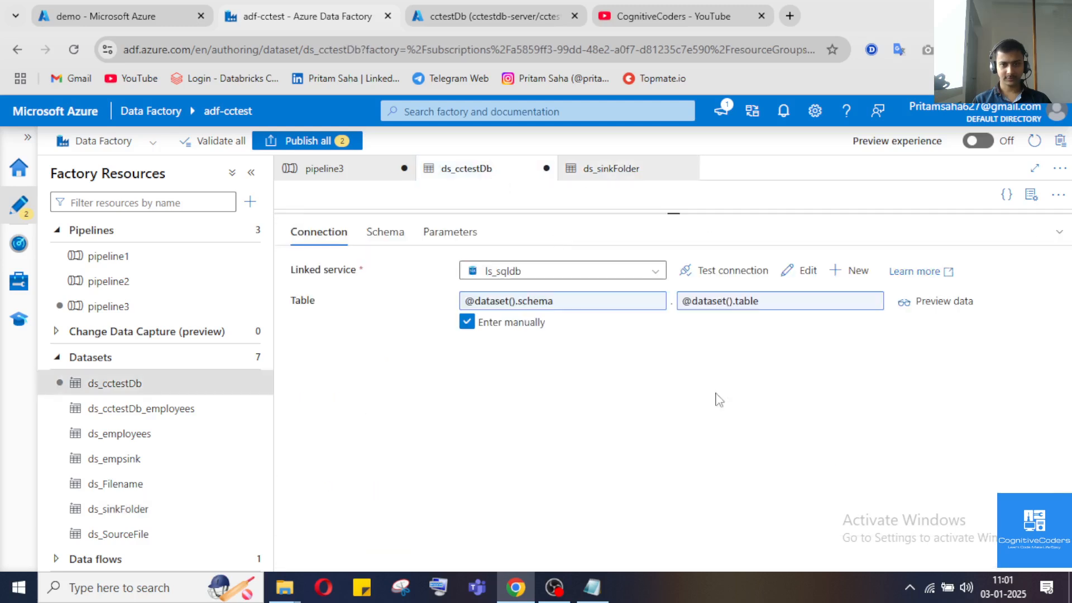
pyautogui.click(327, 169)
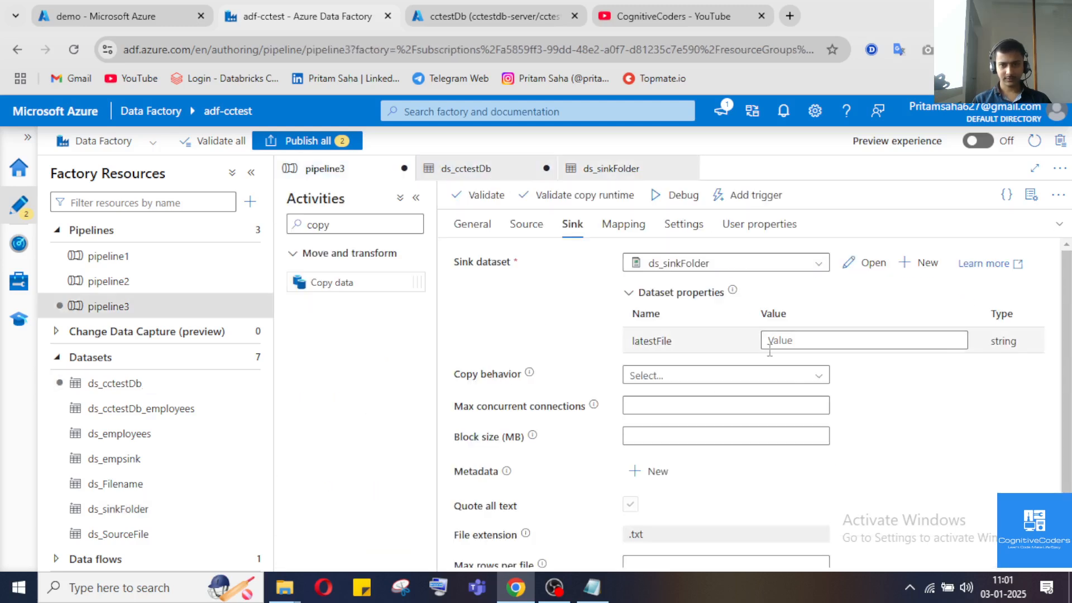
pyautogui.click(802, 343)
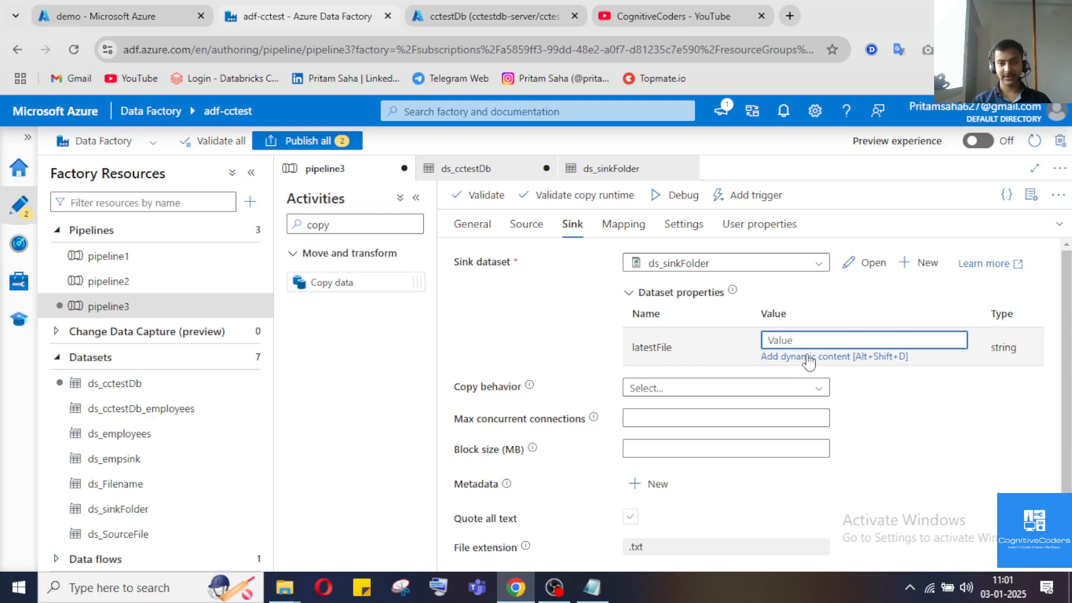
pyautogui.click(809, 358)
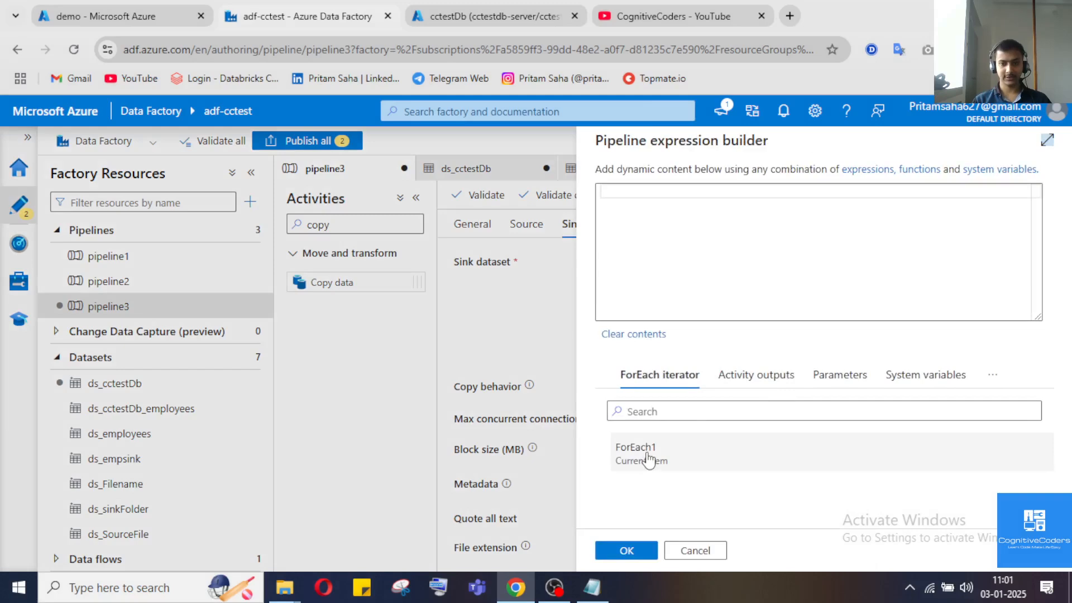
pyautogui.click(648, 459)
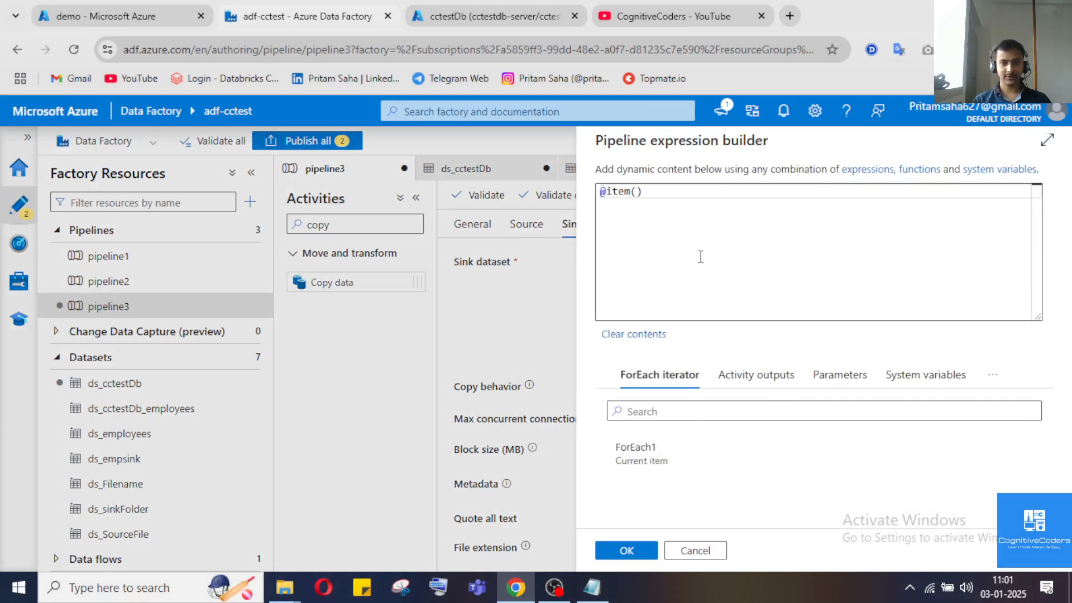
pyautogui.write('.')
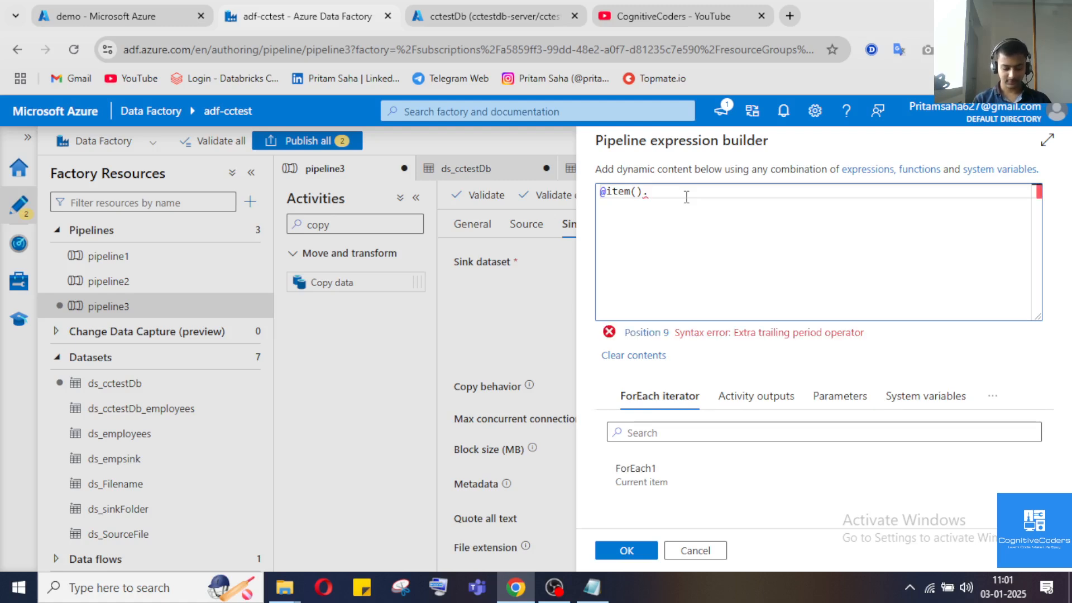
pyautogui.write('T')
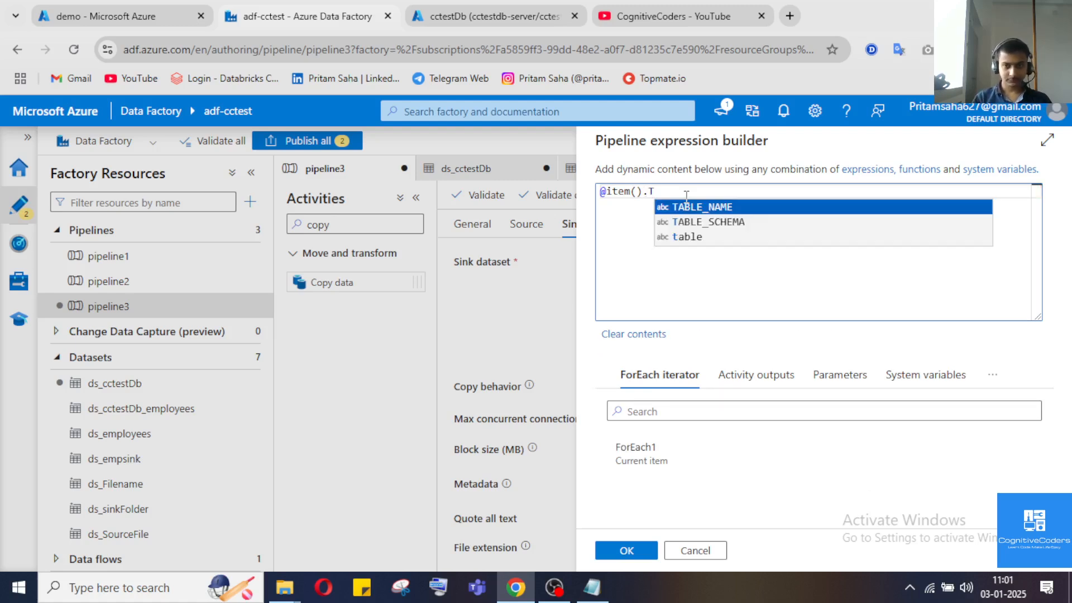
pyautogui.press('Down')
pyautogui.press('Return')
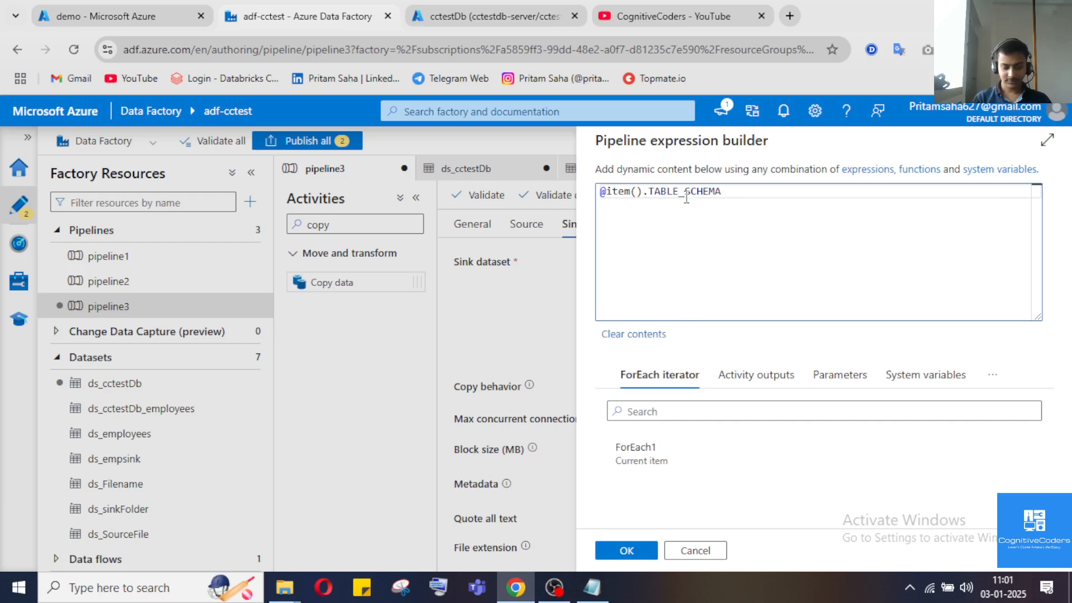
# Append _@item().TABLE_NAME.csv to the latestFile expression.
pyautogui.write('_@')
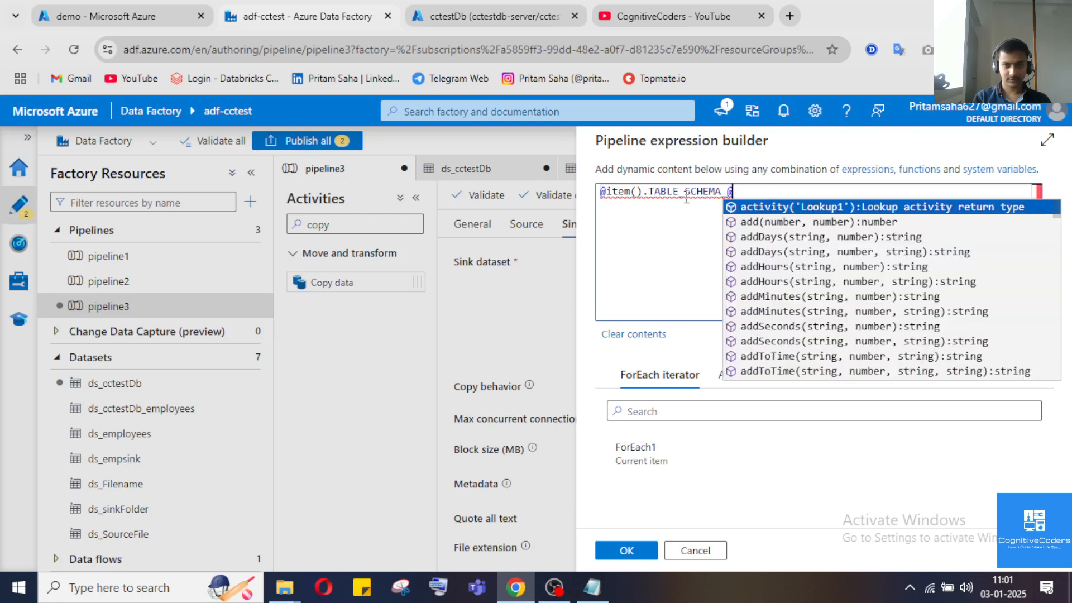
pyautogui.write('it')
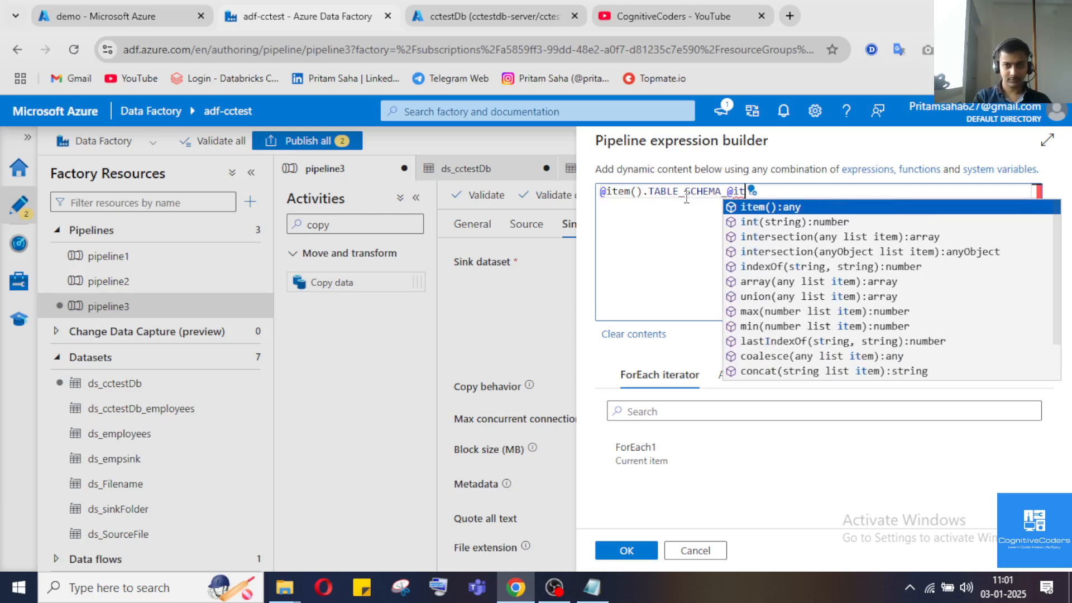
pyautogui.press('Tab')
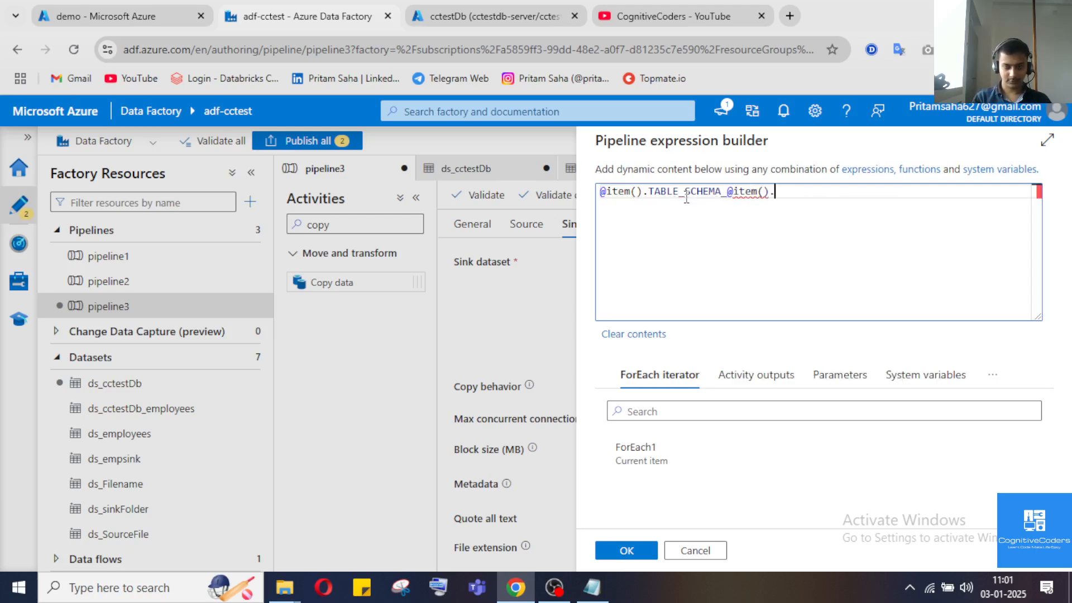
pyautogui.write('.TABLE_NAME')
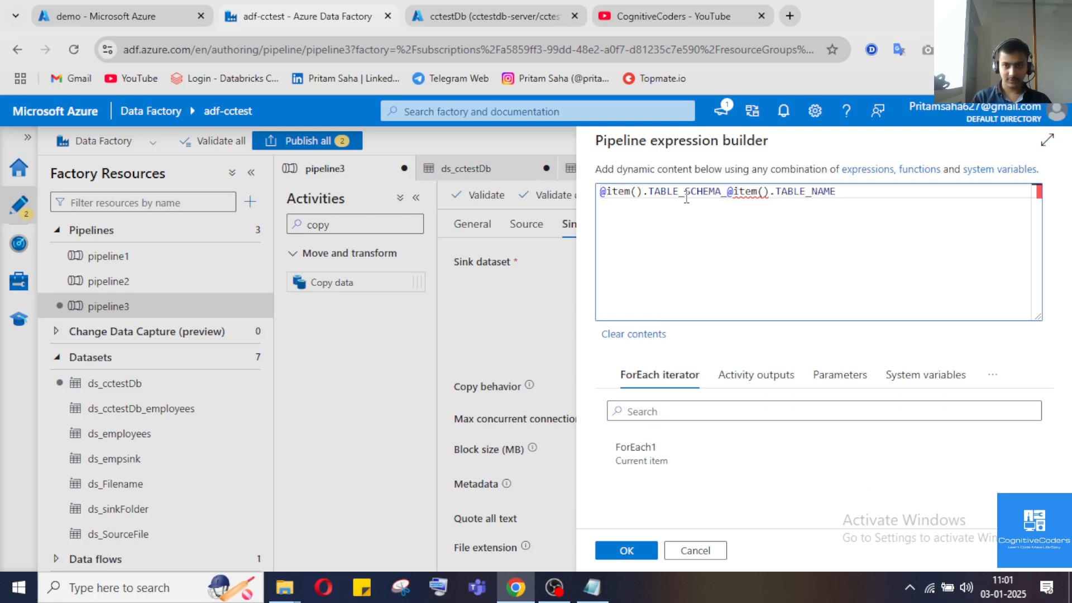
pyautogui.write('.csv')
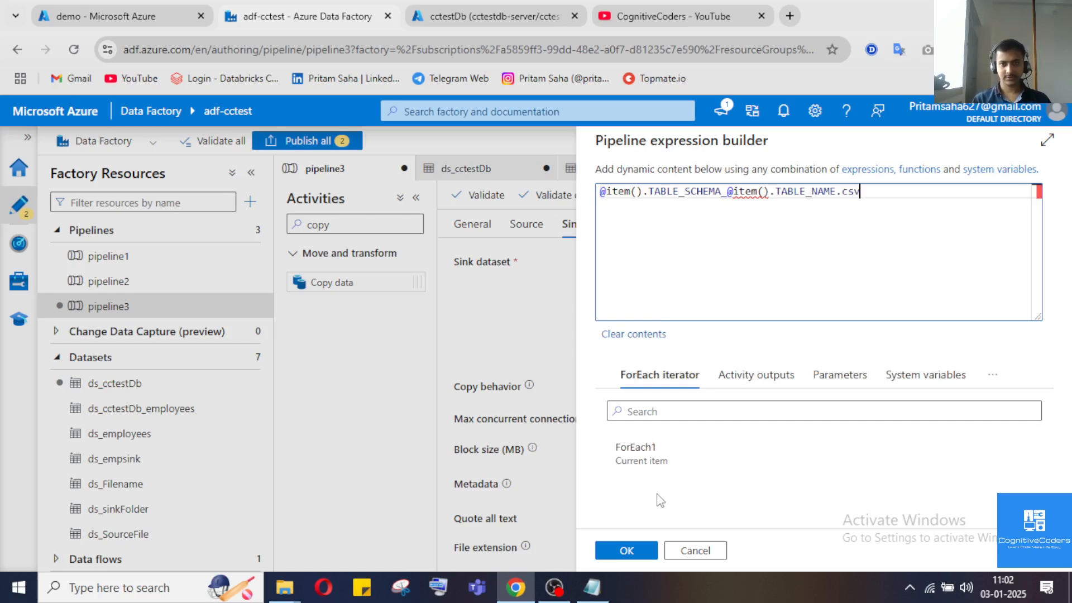
pyautogui.click(554, 595)
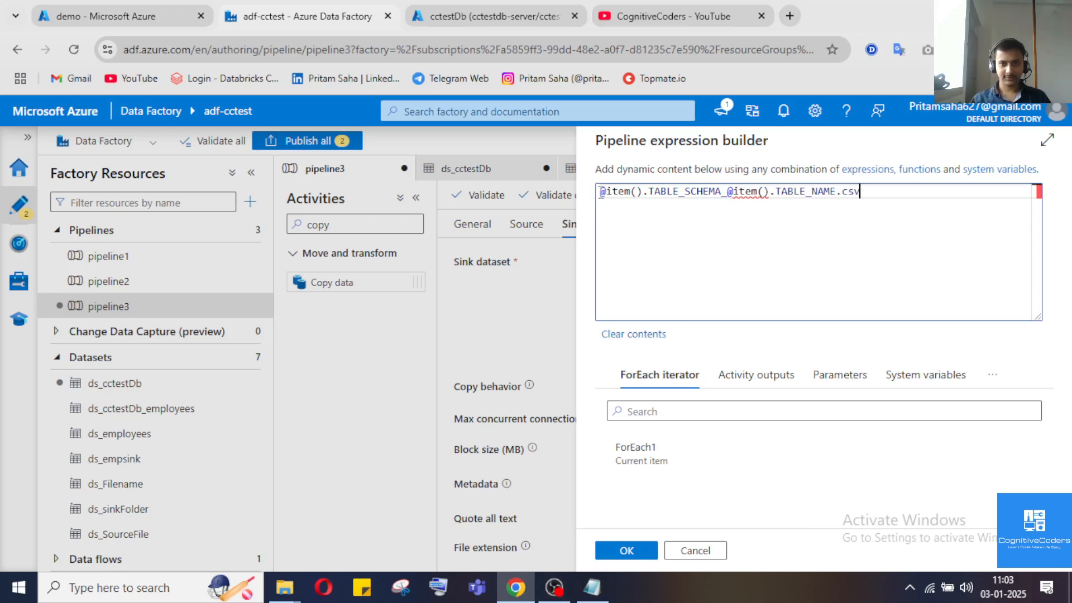
pyautogui.moveTo(720, 191); pyautogui.dragTo(606, 191)
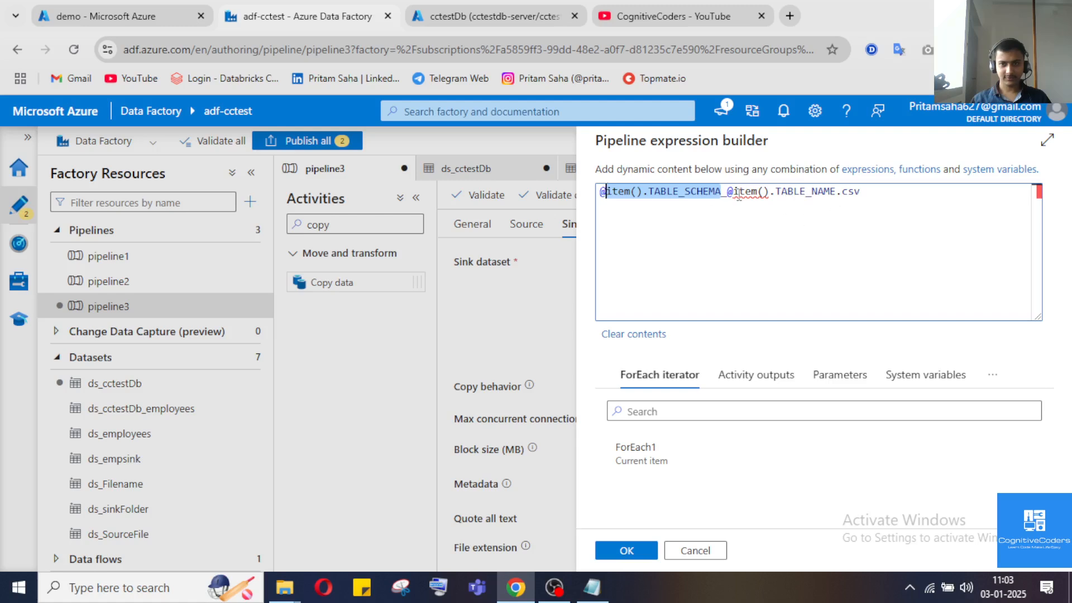
pyautogui.moveTo(727, 191); pyautogui.dragTo(836, 196)
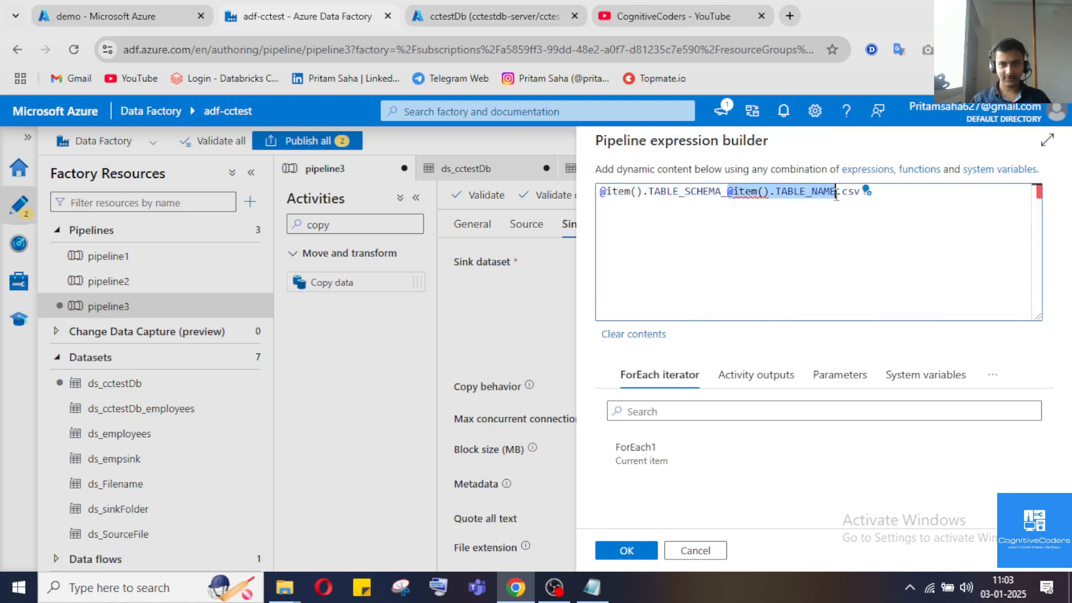
pyautogui.click(774, 244)
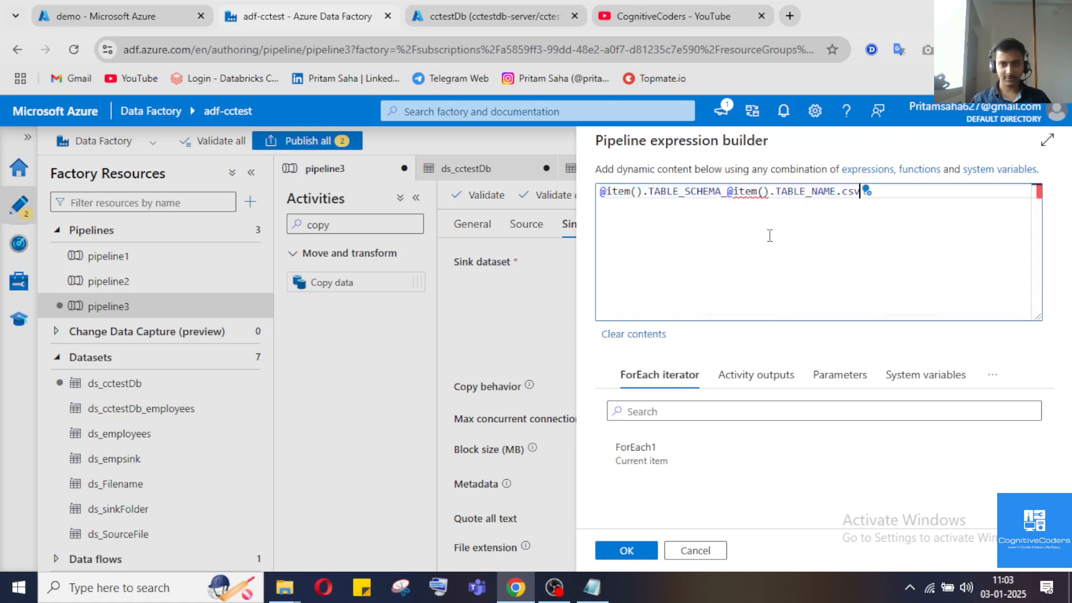
pyautogui.click(722, 193)
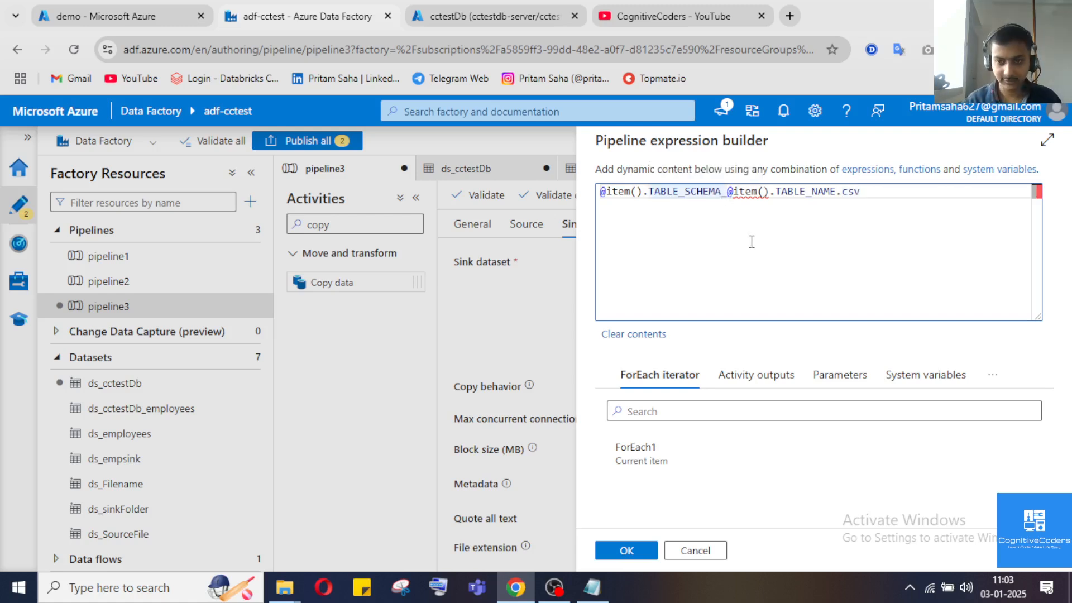
# Enclose the underscore separator and the .csv extension in single quotes within the latestFile expression.
pyautogui.write("'")
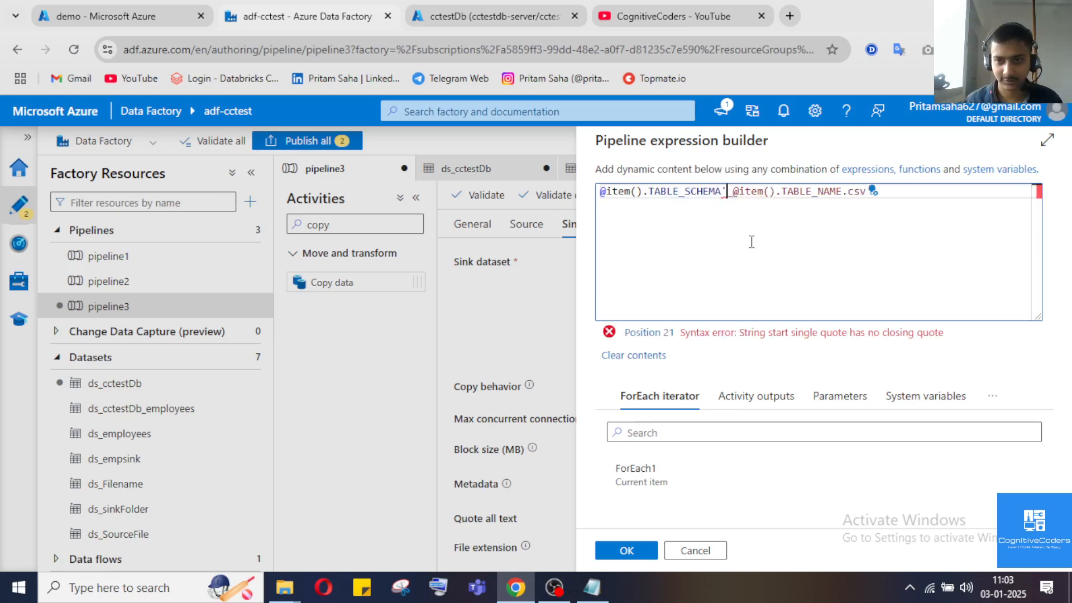
pyautogui.press('Right')
pyautogui.write("'")
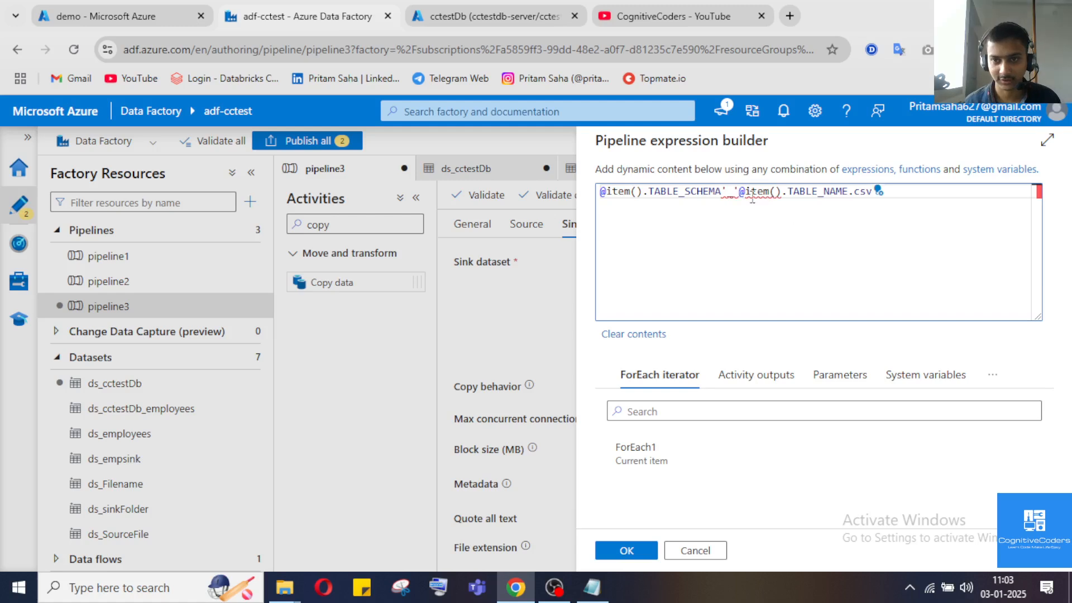
pyautogui.click(848, 193)
pyautogui.write("'")
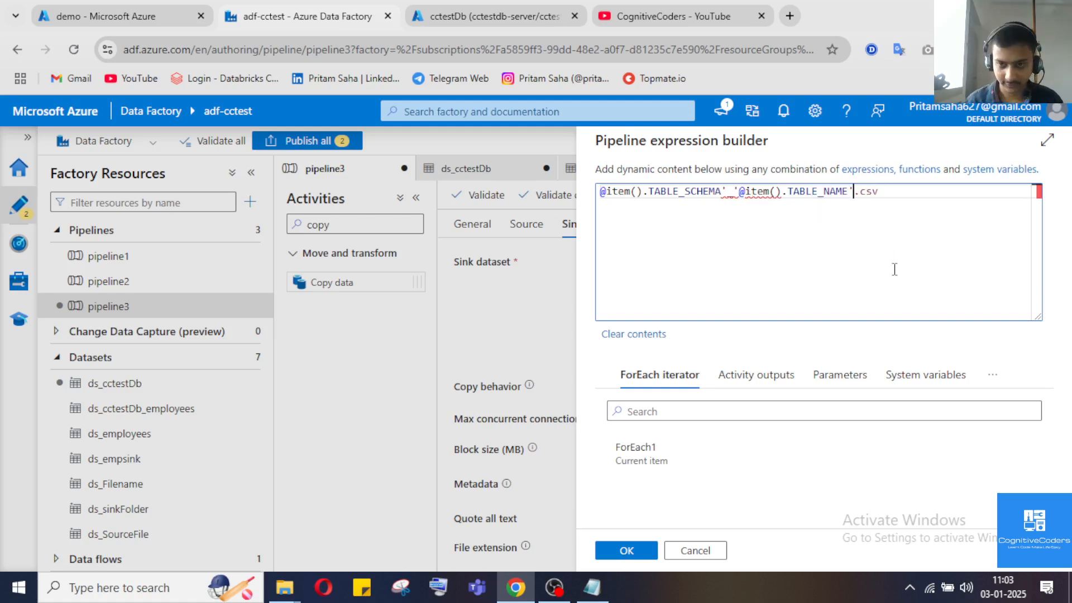
pyautogui.click(893, 190)
pyautogui.write("'")
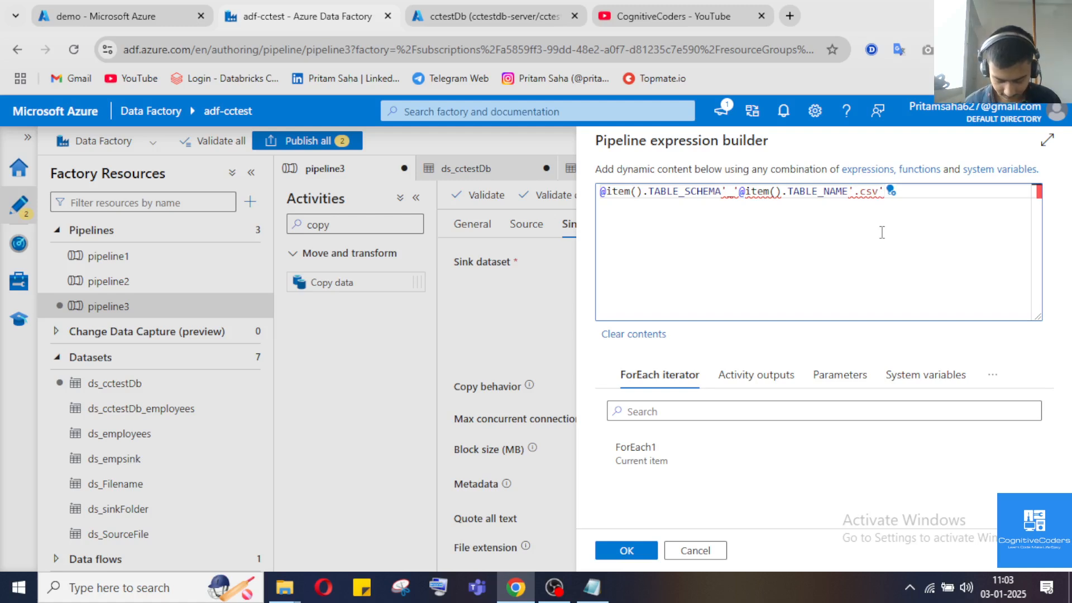
# Separate the schema reference, '_', the table-name reference and '.csv' with commas in the expression.
pyautogui.click(848, 191)
pyautogui.write(',')
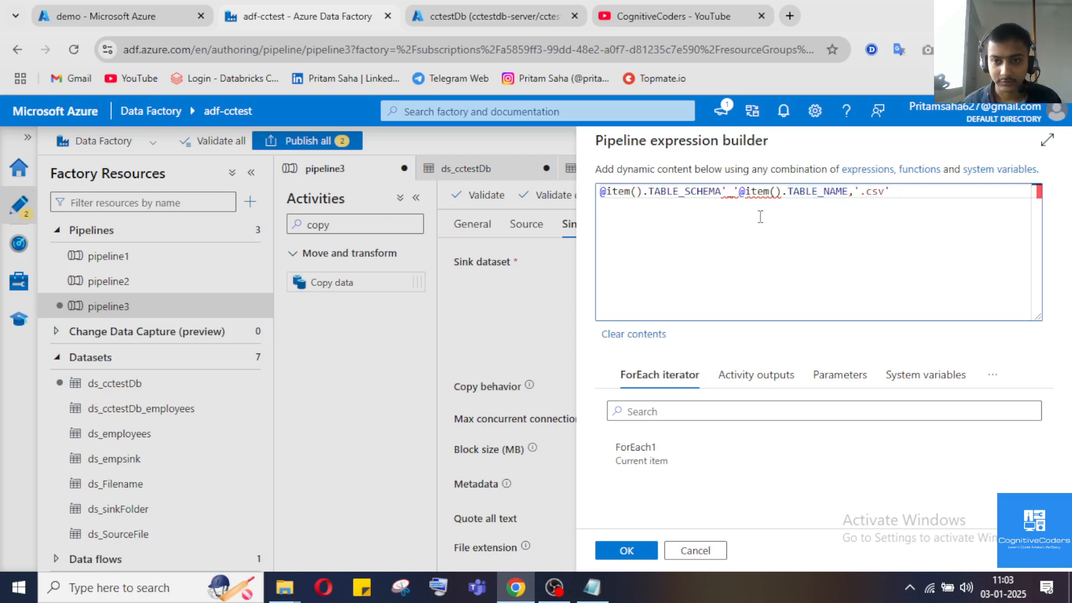
pyautogui.click(739, 195)
pyautogui.write(',')
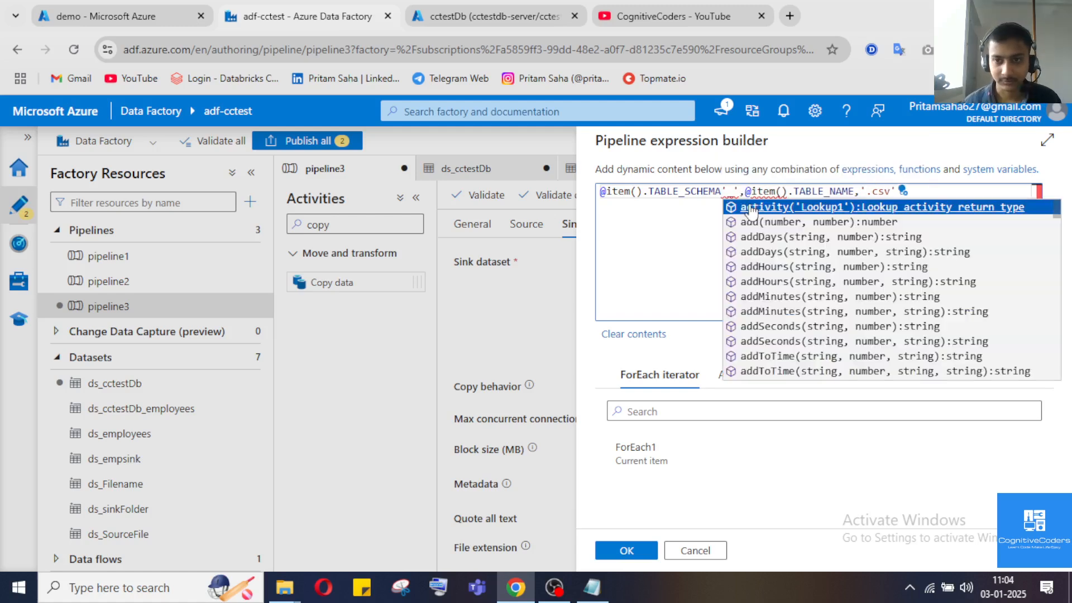
pyautogui.click(722, 192)
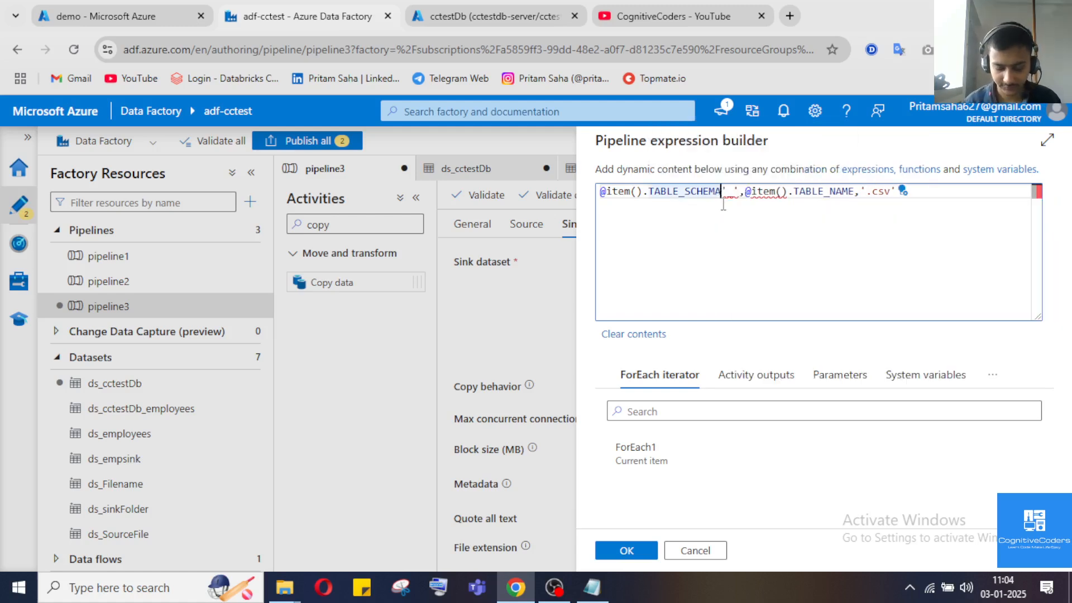
pyautogui.write(',')
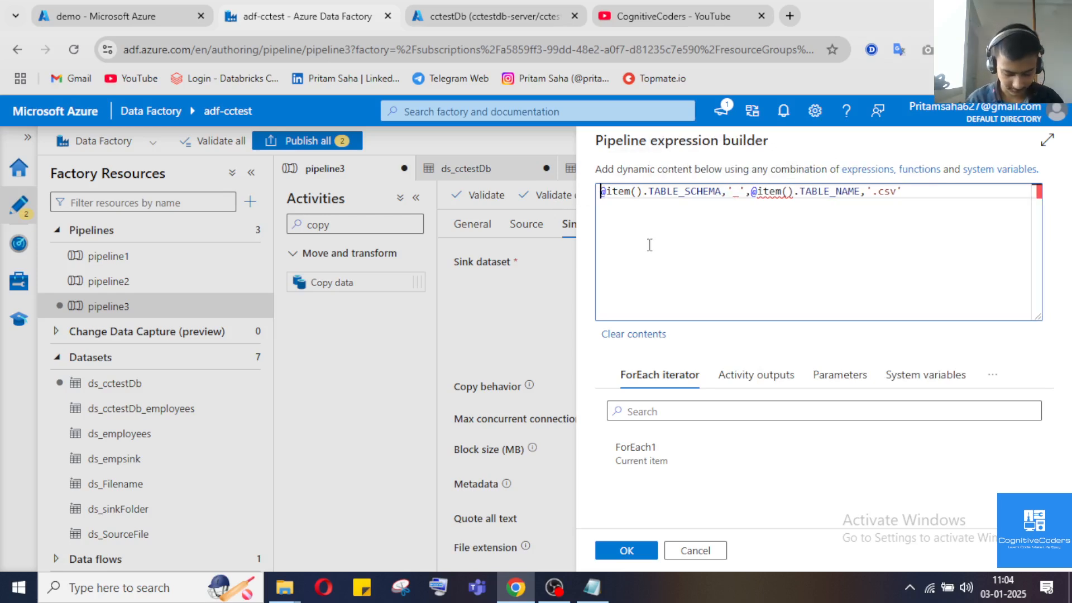
pyautogui.write('con')
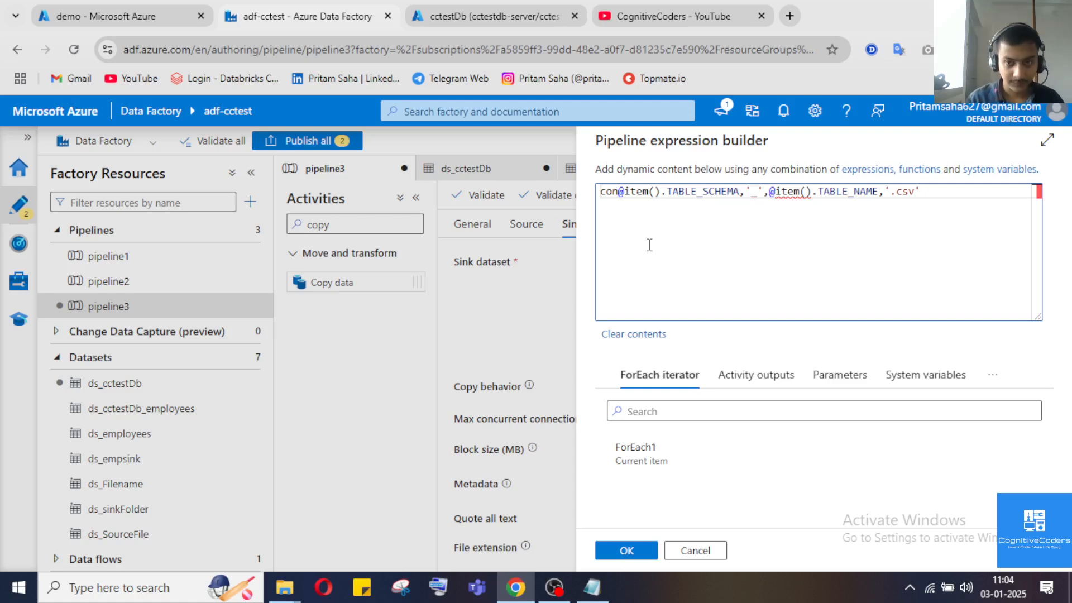
pyautogui.press('BackSpace')
pyautogui.press('BackSpace')
pyautogui.press('BackSpace')
pyautogui.write('@c')
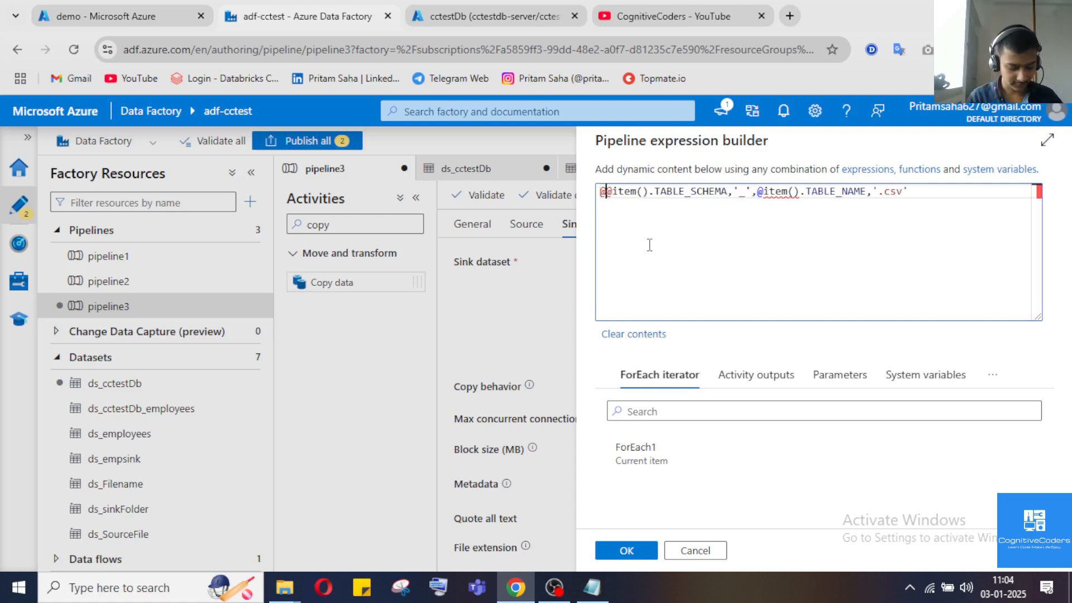
pyautogui.write('oncat')
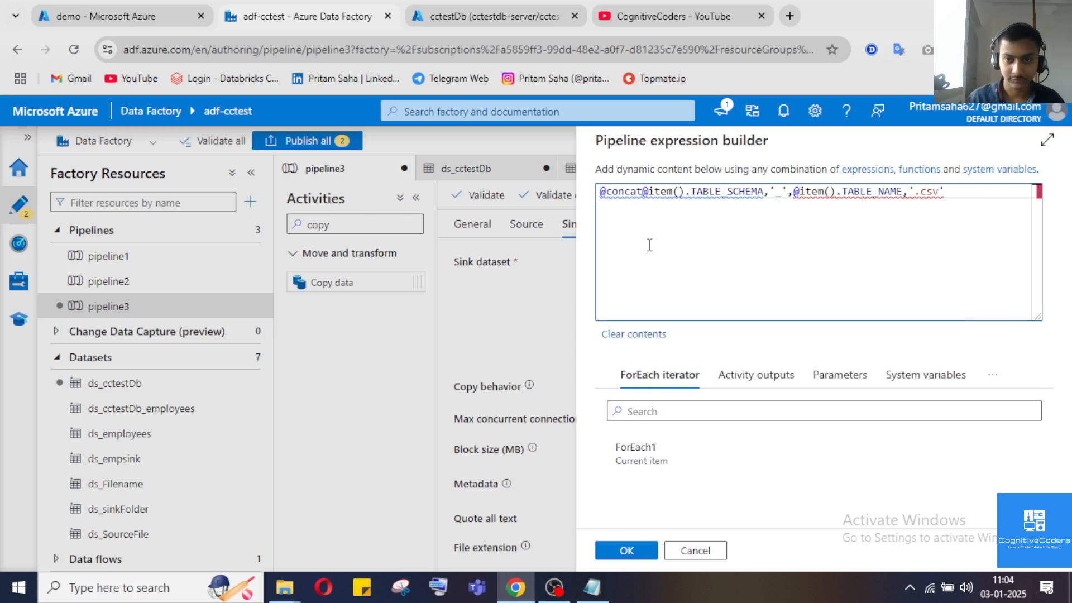
pyautogui.write('(@item(')
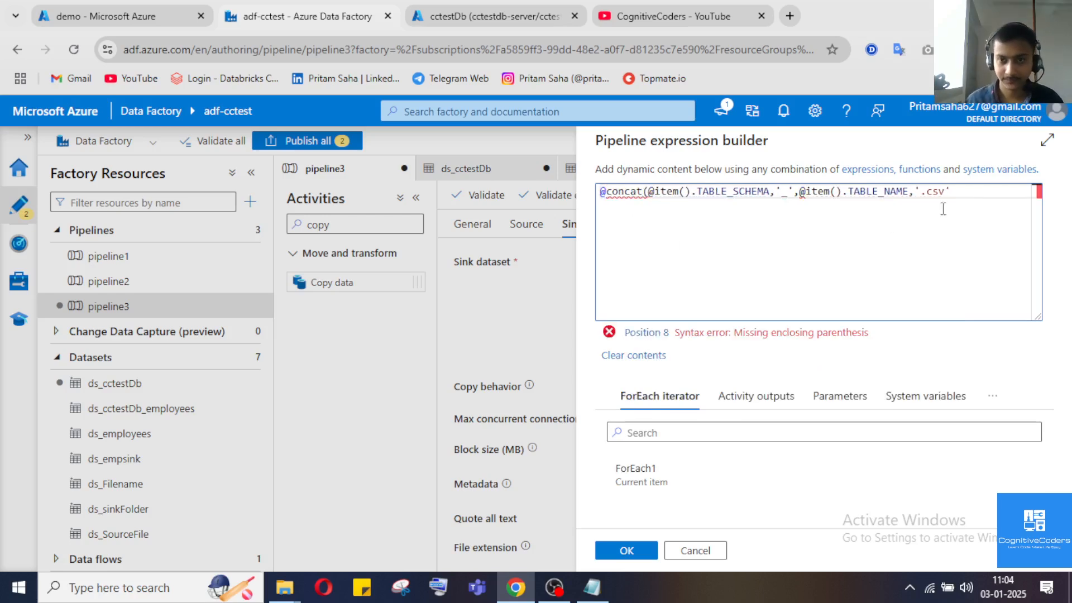
pyautogui.write(')')
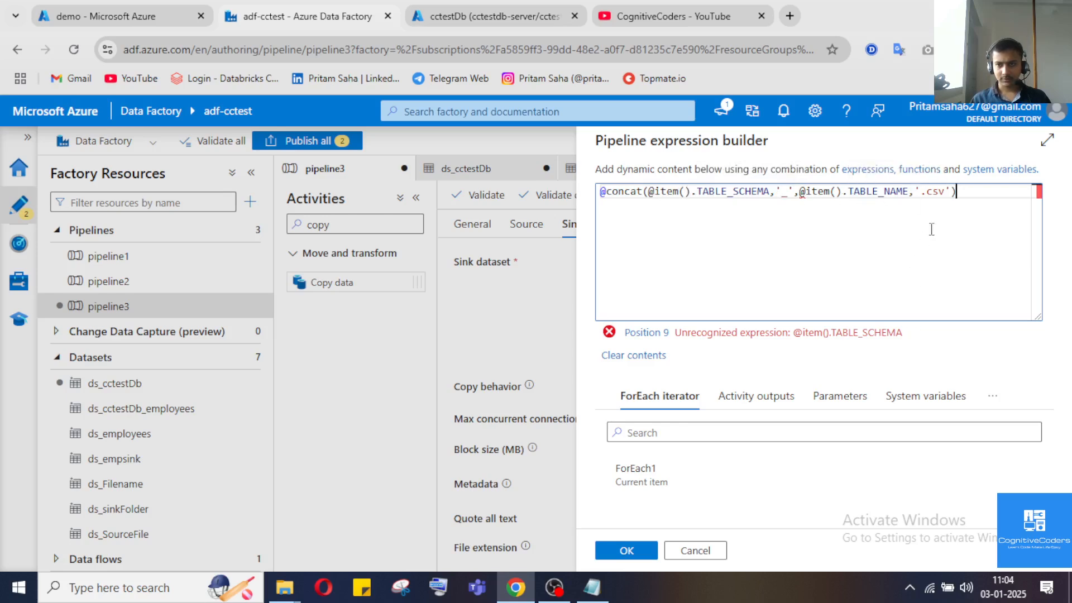
pyautogui.click(775, 193)
pyautogui.press('BackSpace')
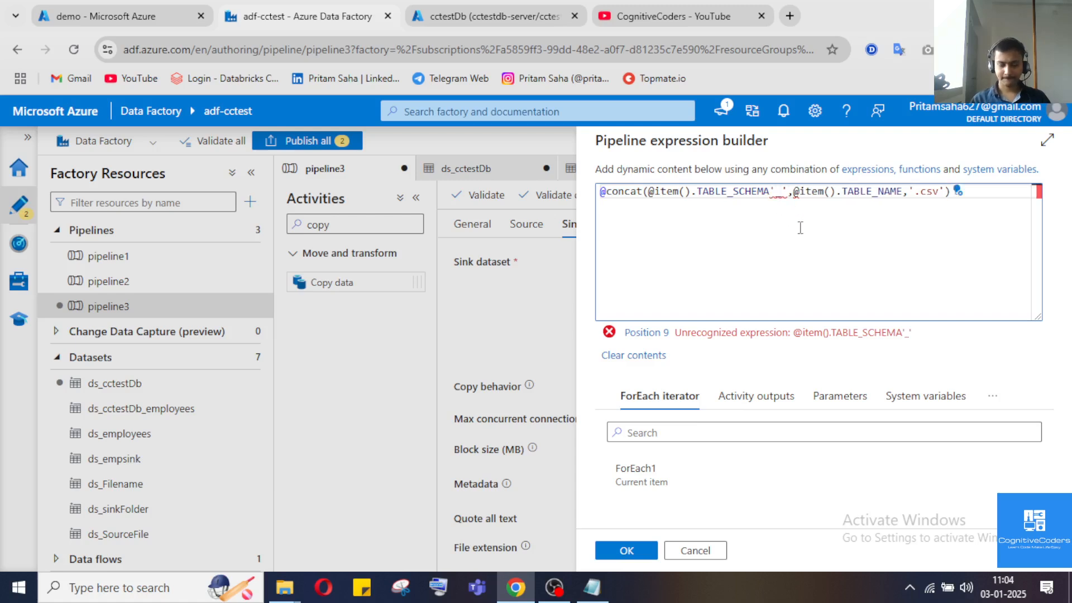
pyautogui.write(',')
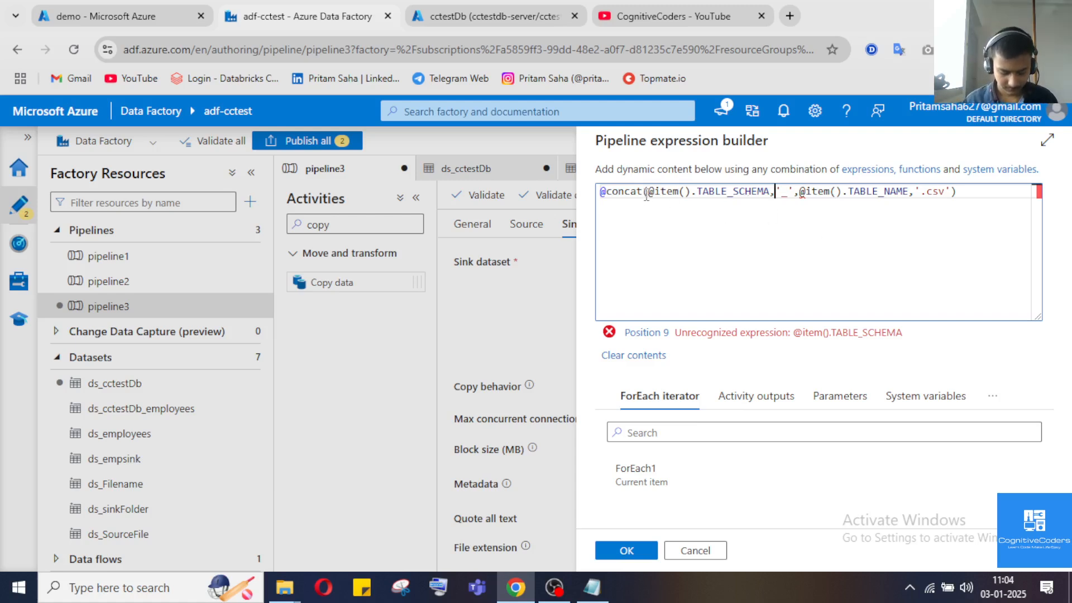
pyautogui.moveTo(601, 191); pyautogui.dragTo(1069, 191)
pyautogui.press('BackSpace')
pyautogui.write('@concat')
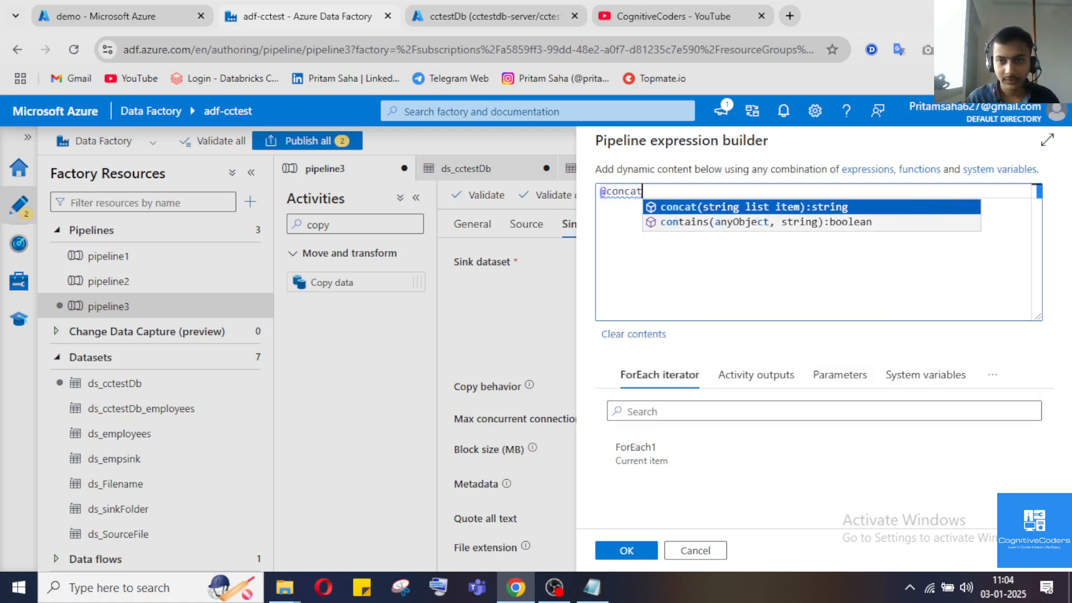
pyautogui.press('Return')
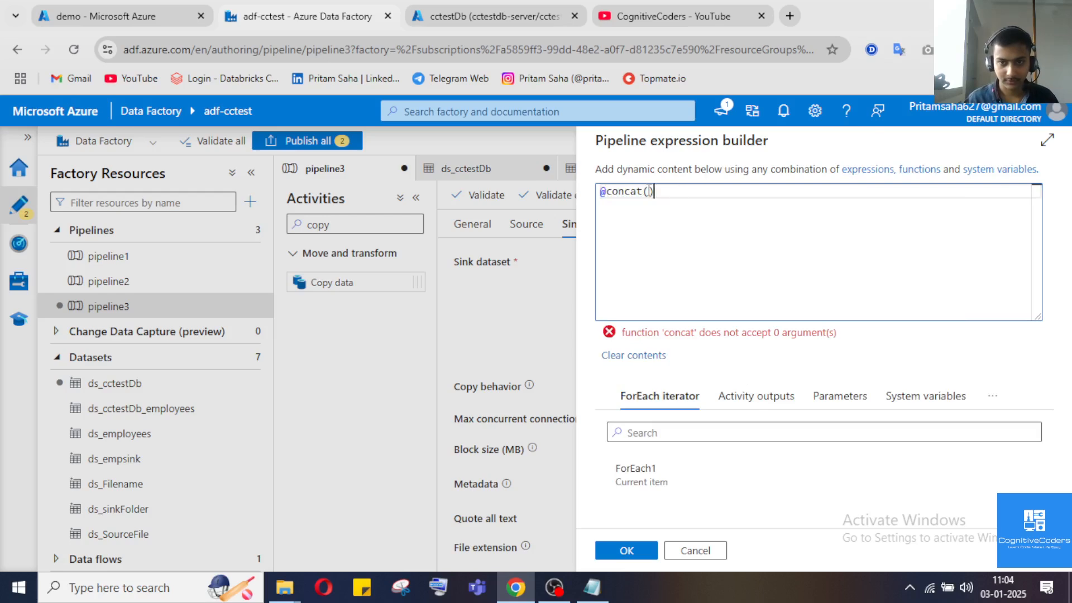
pyautogui.write('@')
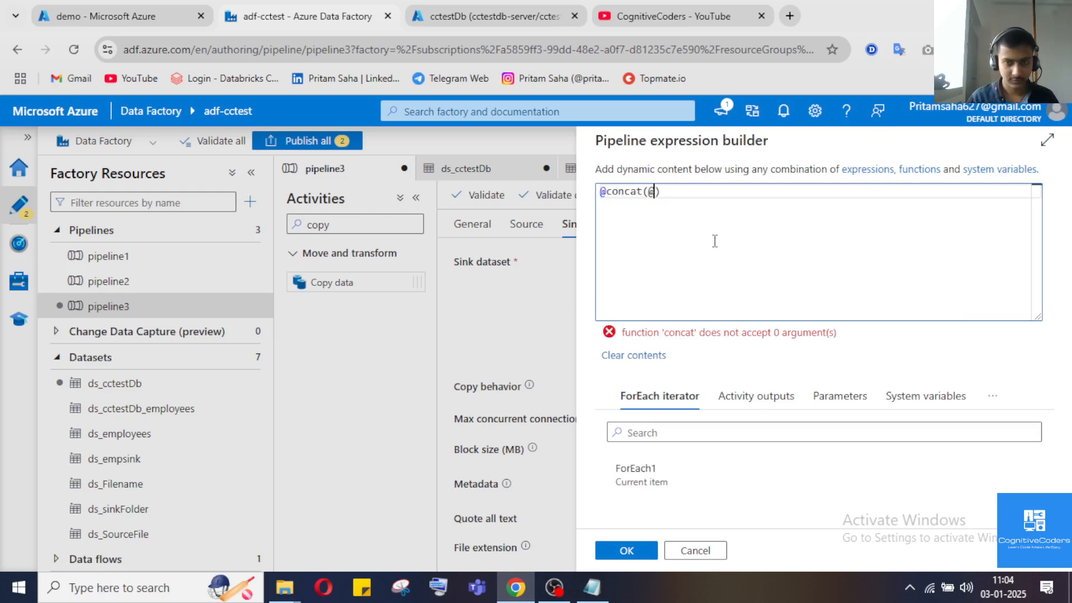
pyautogui.write('i')
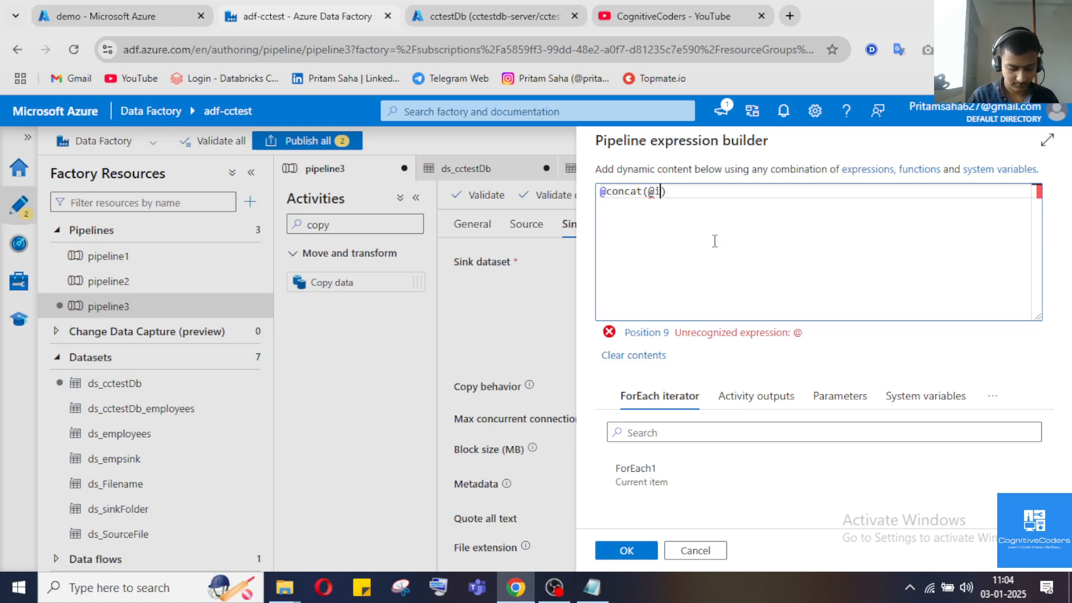
pyautogui.write('te')
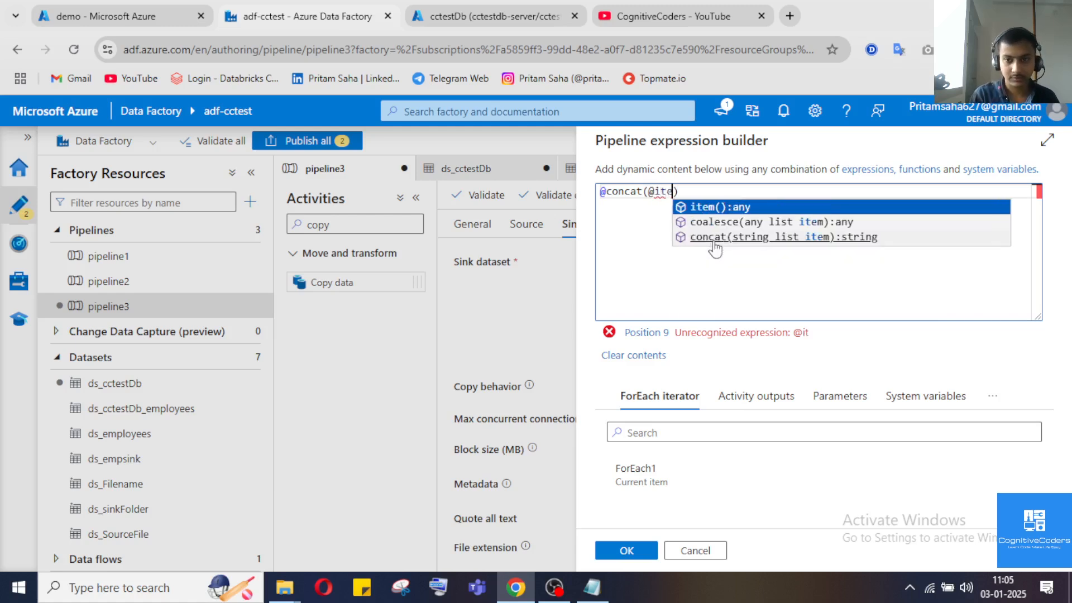
pyautogui.press('Return')
pyautogui.write('.')
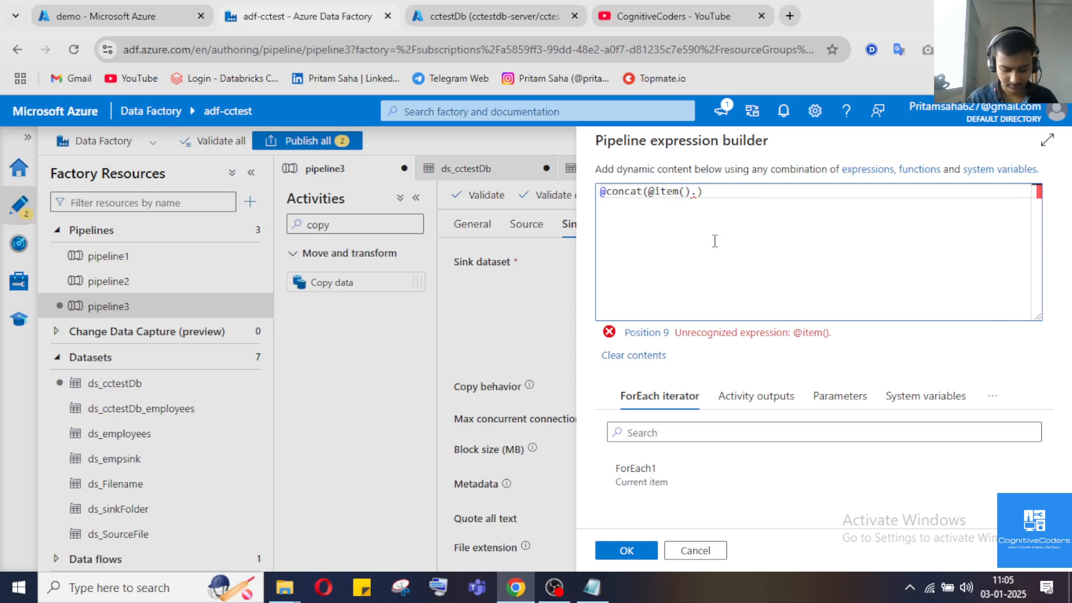
# Copy TABLE_SCHEMA from the lookup output in Notepad and add it after item(). in the concat expression.
pyautogui.click(593, 586)
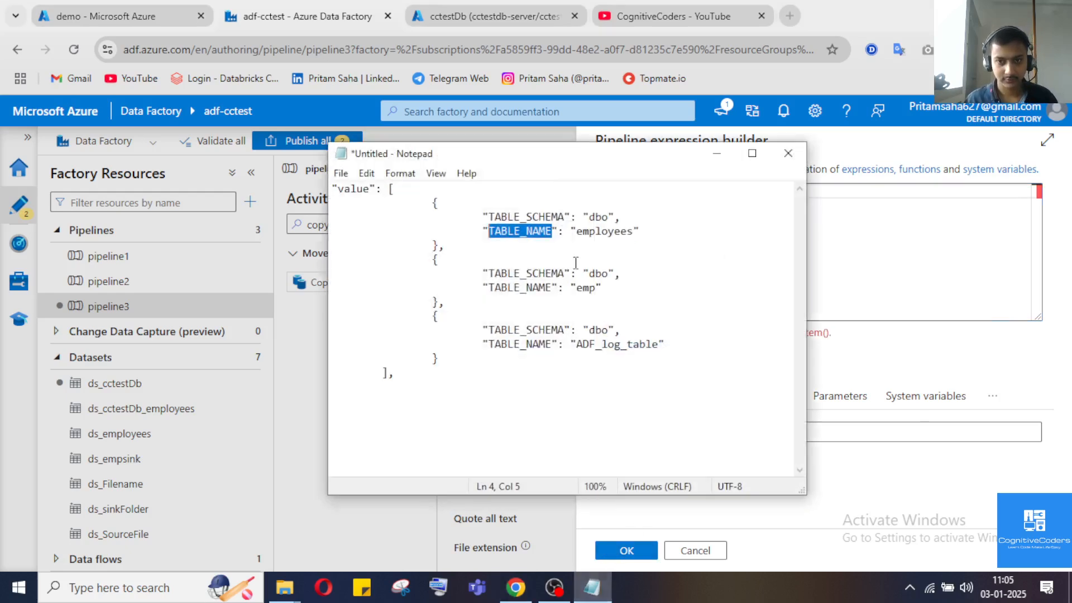
pyautogui.moveTo(565, 219); pyautogui.dragTo(491, 210)
pyautogui.hotkey('ctrl', 'c')
pyautogui.click(731, 155)
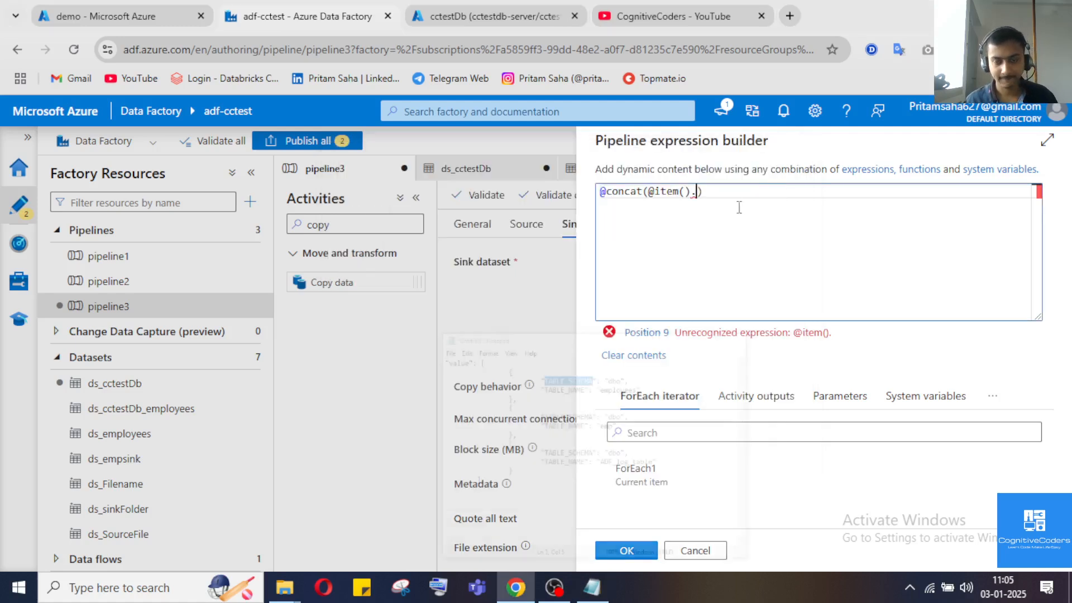
pyautogui.hotkey('ctrl', 'v')
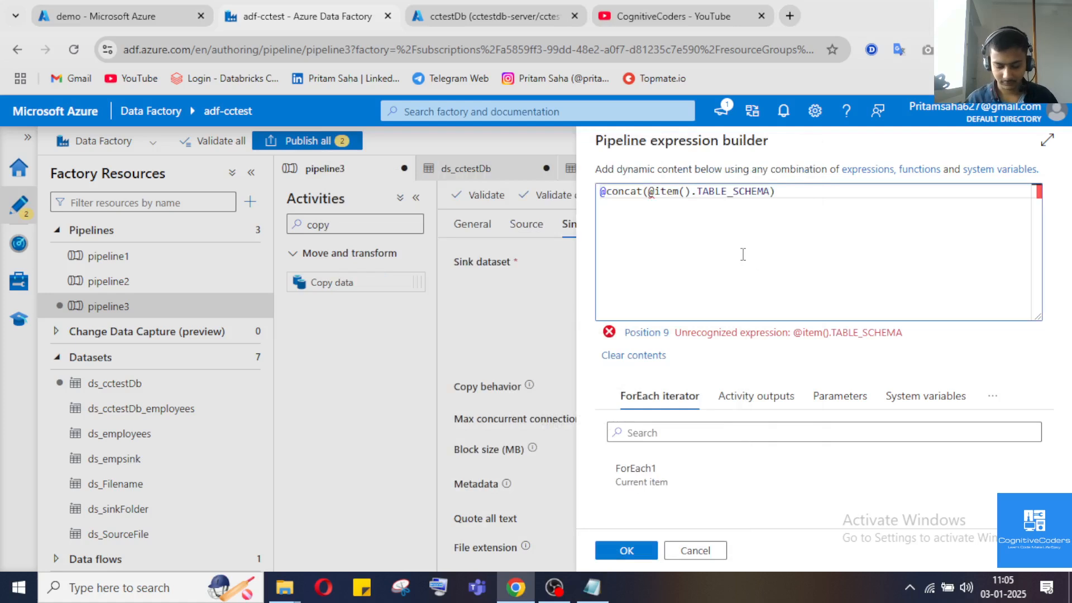
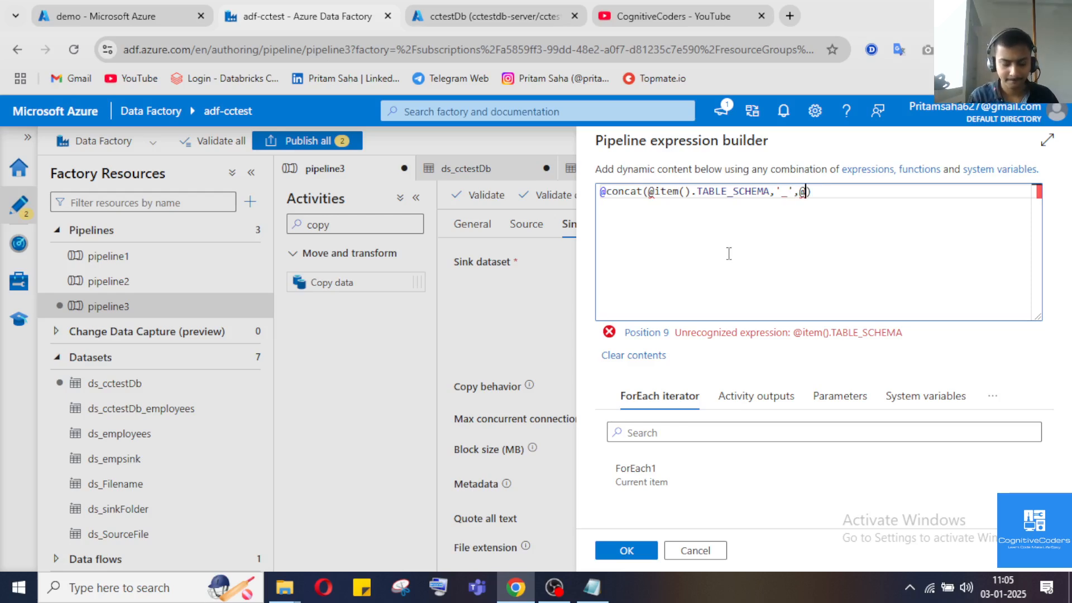
# Add '_' and a second item() argument to the concat expression, using ForEach1's current item without inner @ signs.
pyautogui.write('e')
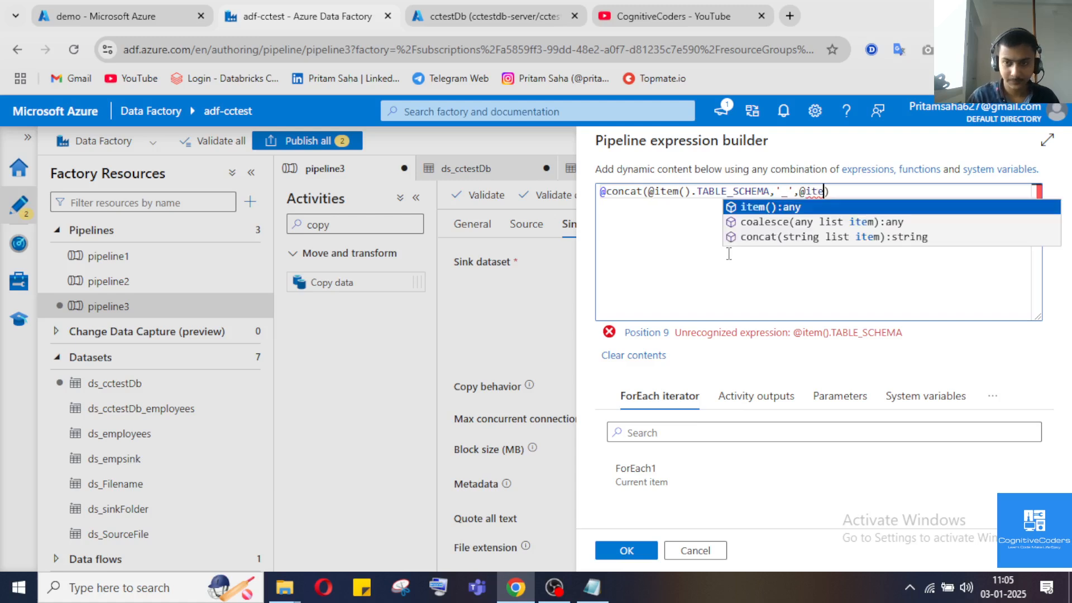
pyautogui.press('Return')
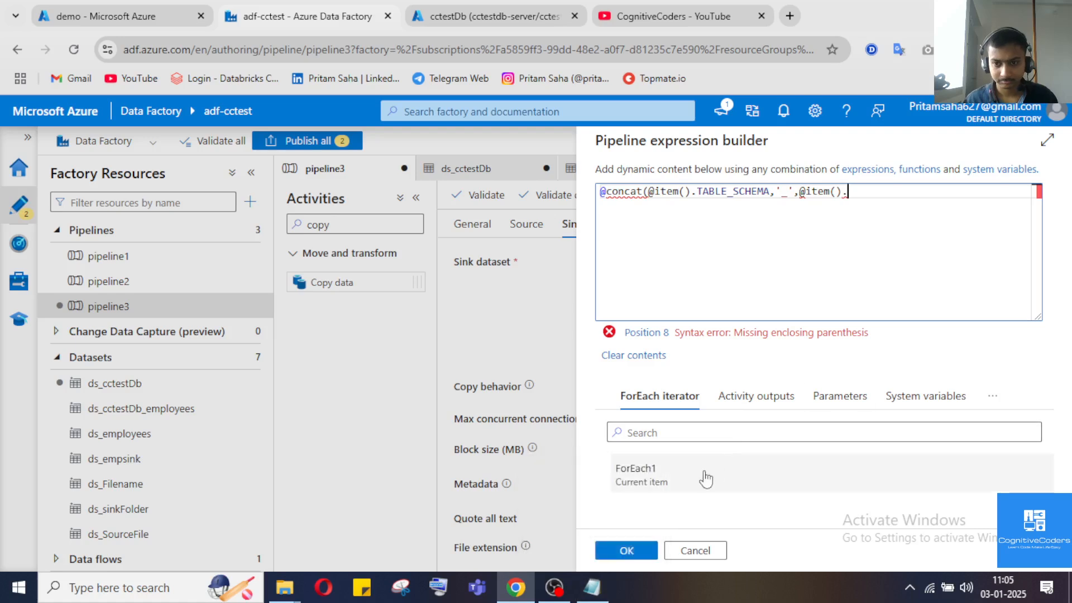
pyautogui.click(681, 482)
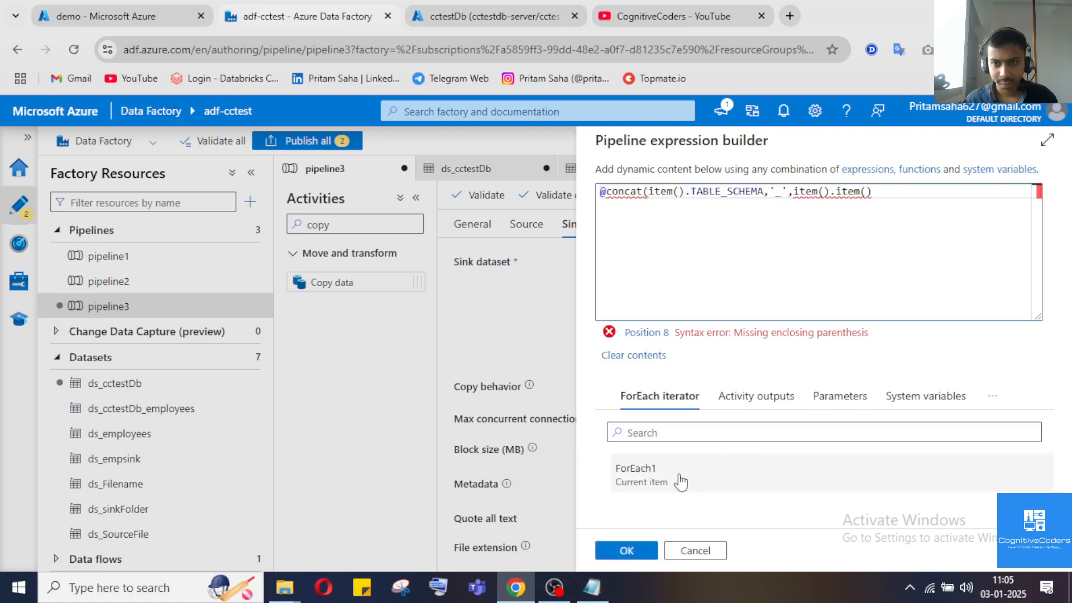
pyautogui.moveTo(872, 191); pyautogui.dragTo(798, 191)
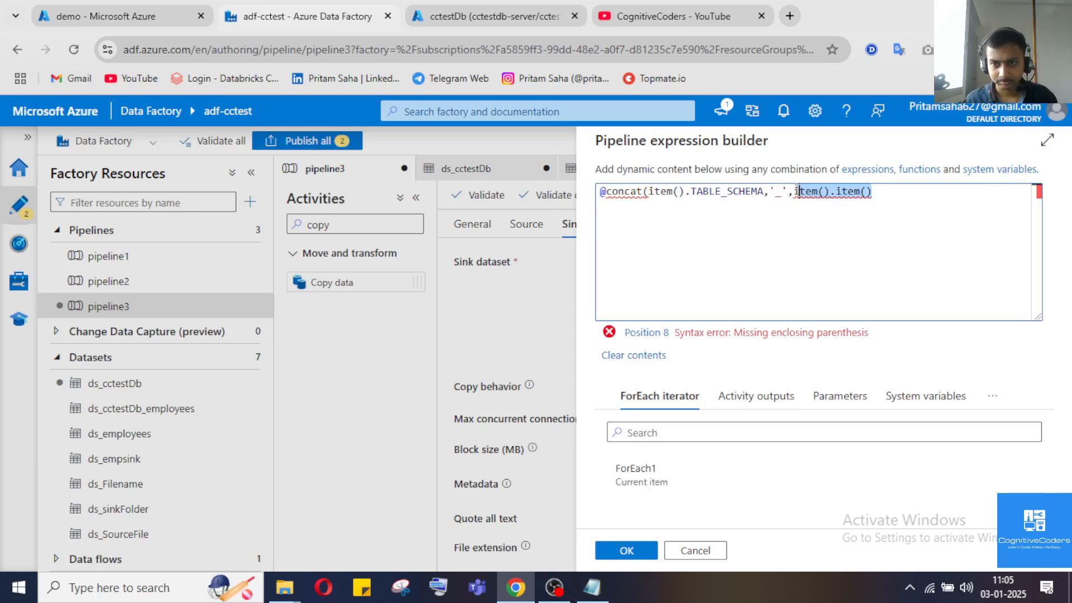
pyautogui.click(652, 481)
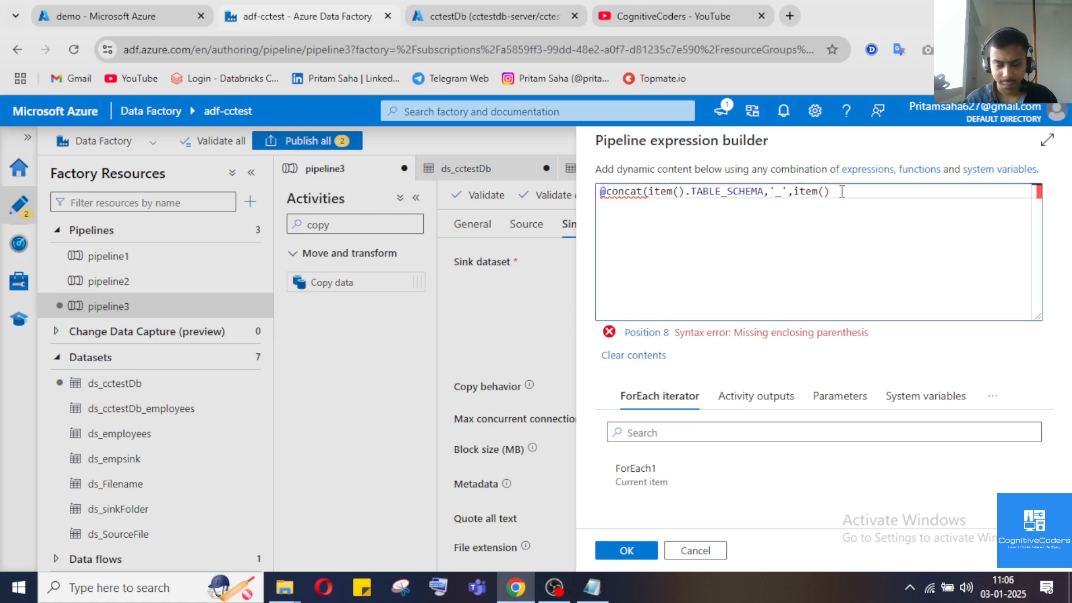
pyautogui.click(592, 586)
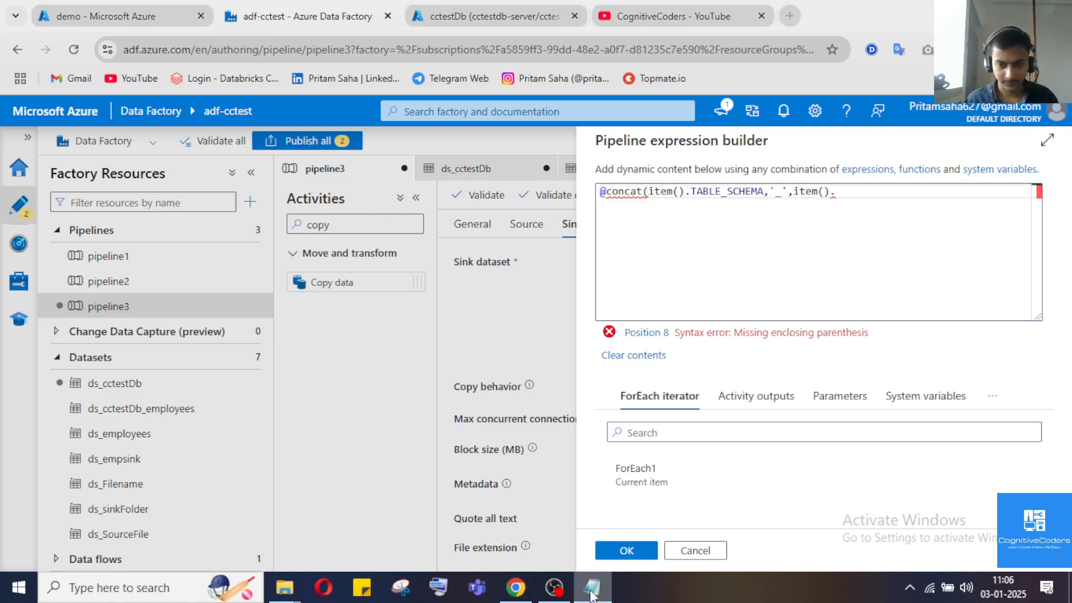
pyautogui.moveTo(552, 231); pyautogui.dragTo(501, 234)
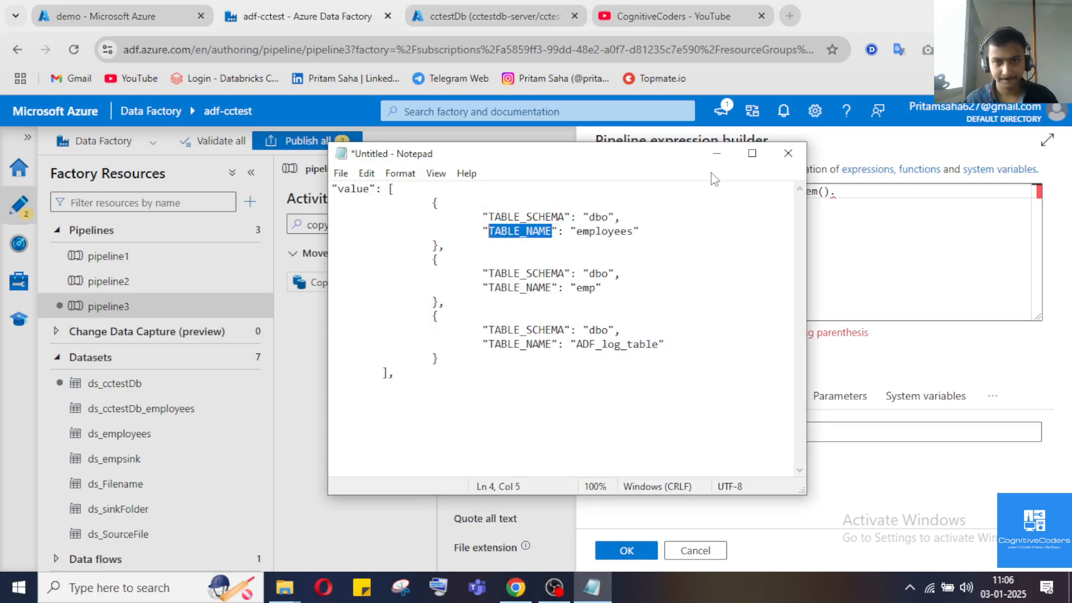
pyautogui.click(717, 153)
pyautogui.write('TABLE_NAME')
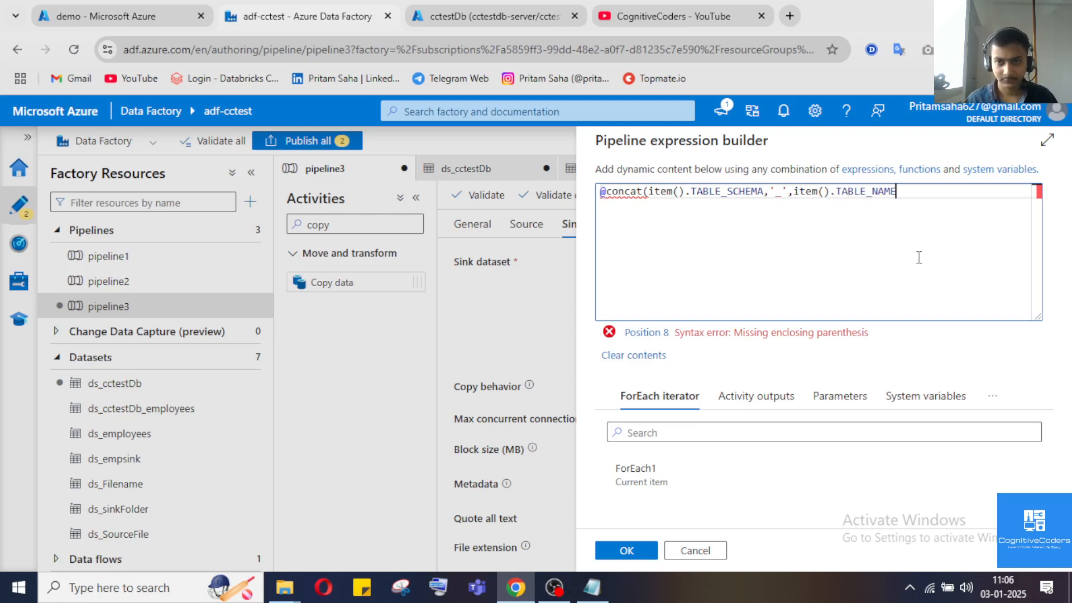
pyautogui.write(',')
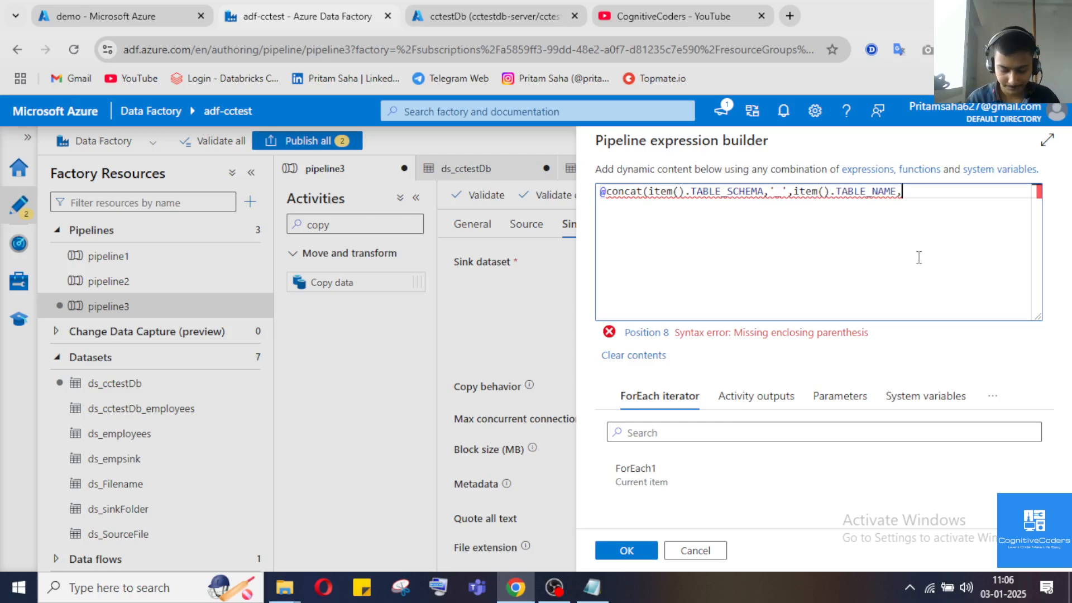
pyautogui.write("'.csv")
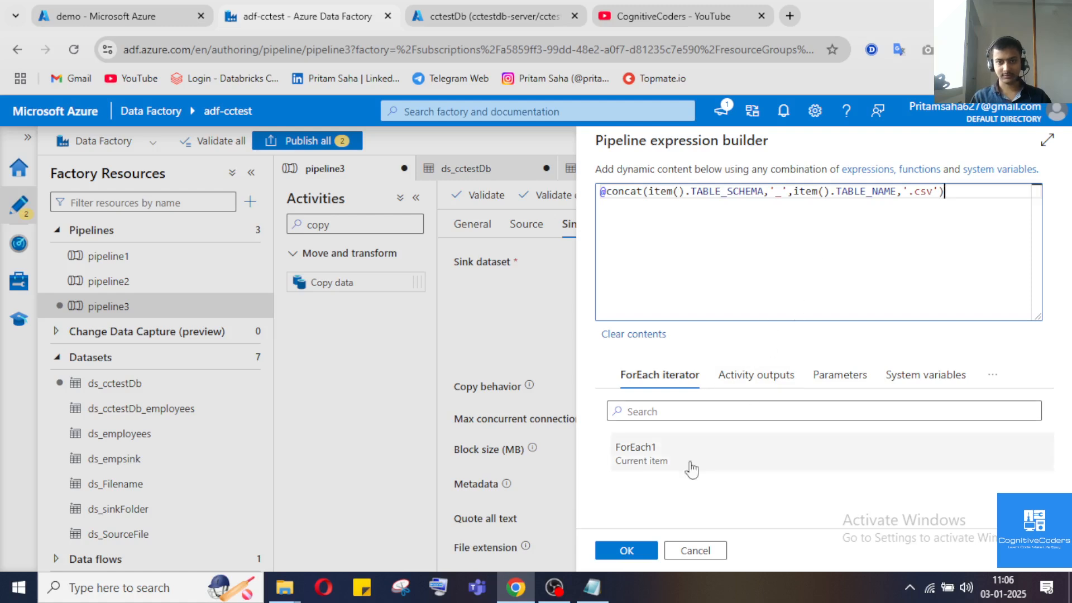
# Apply the concat expression as the latestFile value of the ds_sinkFolder sink dataset.
pyautogui.click(627, 551)
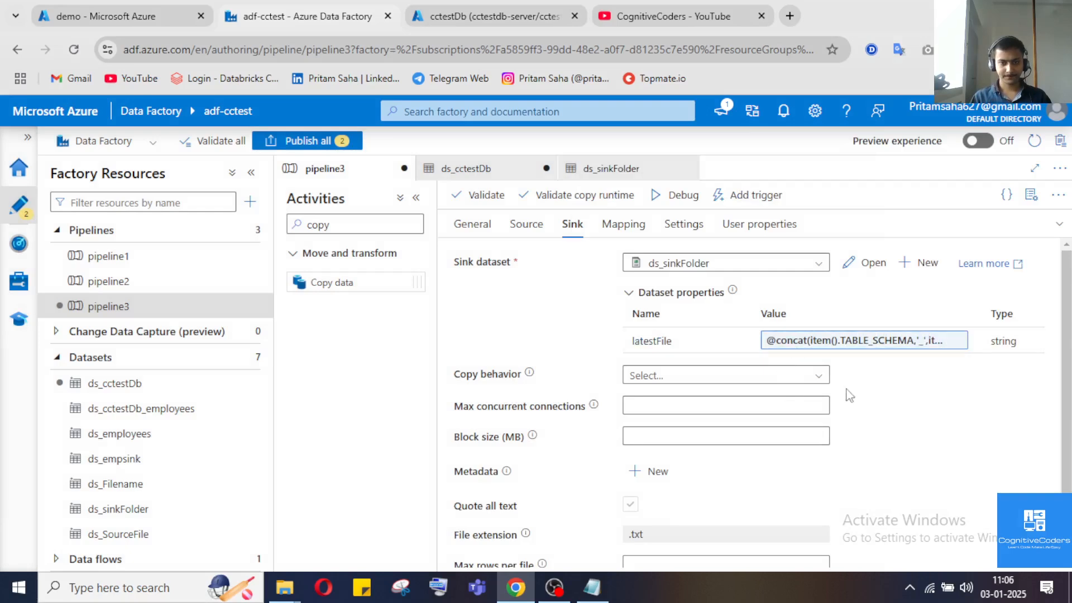
pyautogui.scroll(-1, 844, 394)
pyautogui.scroll(1, 849, 396)
pyautogui.scroll(-1, 737, 507)
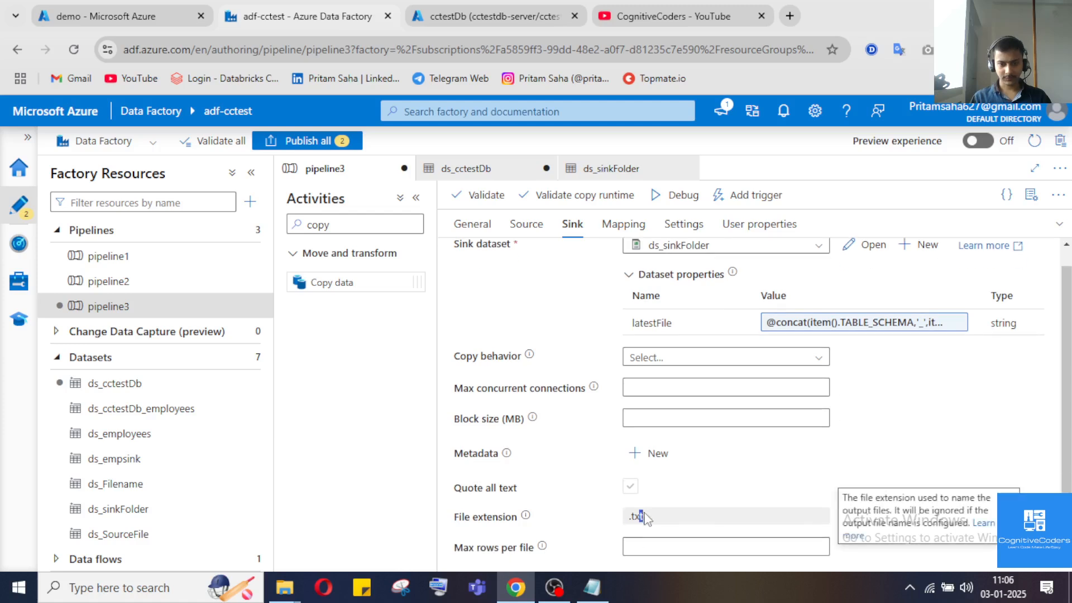
# Examine the file extension setting of the copy activity's sink alongside the latestFile expression.
pyautogui.moveTo(652, 521); pyautogui.dragTo(596, 521)
pyautogui.hotkey('ctrl', 'c')
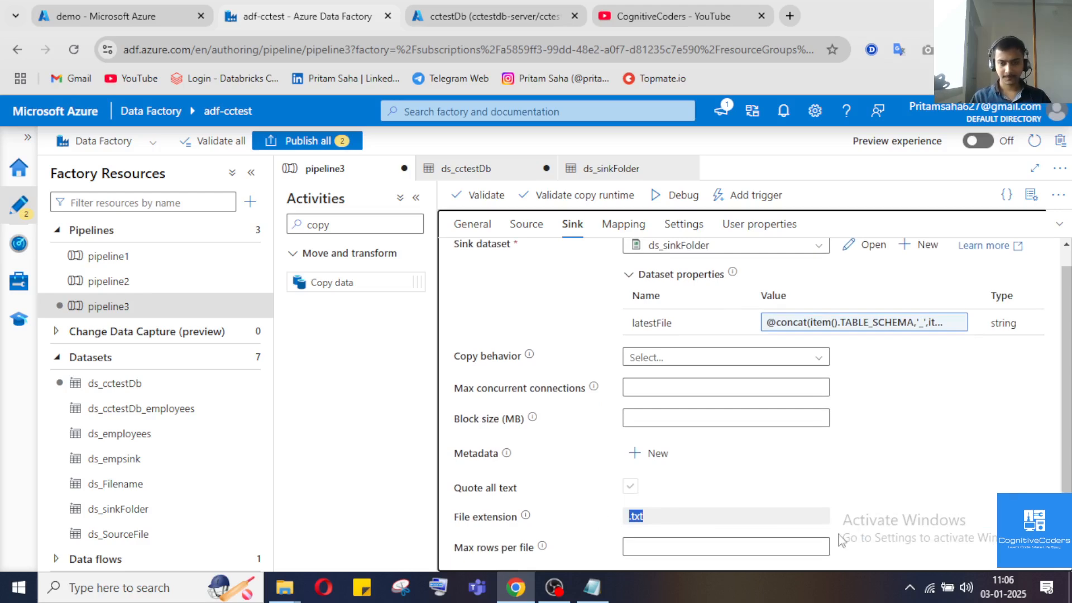
pyautogui.click(896, 525)
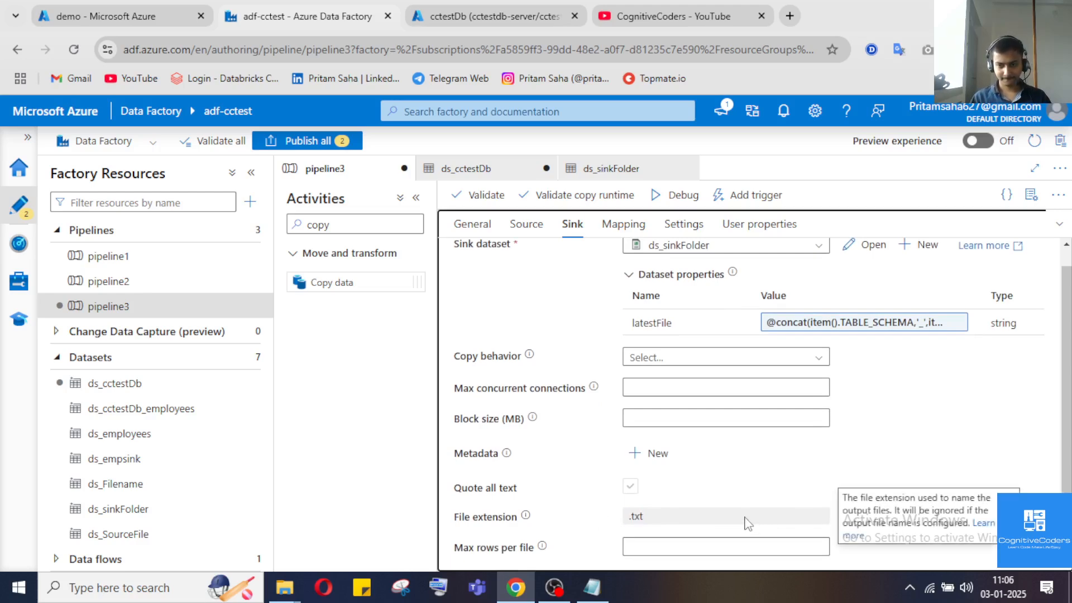
pyautogui.moveTo(654, 519); pyautogui.dragTo(616, 521)
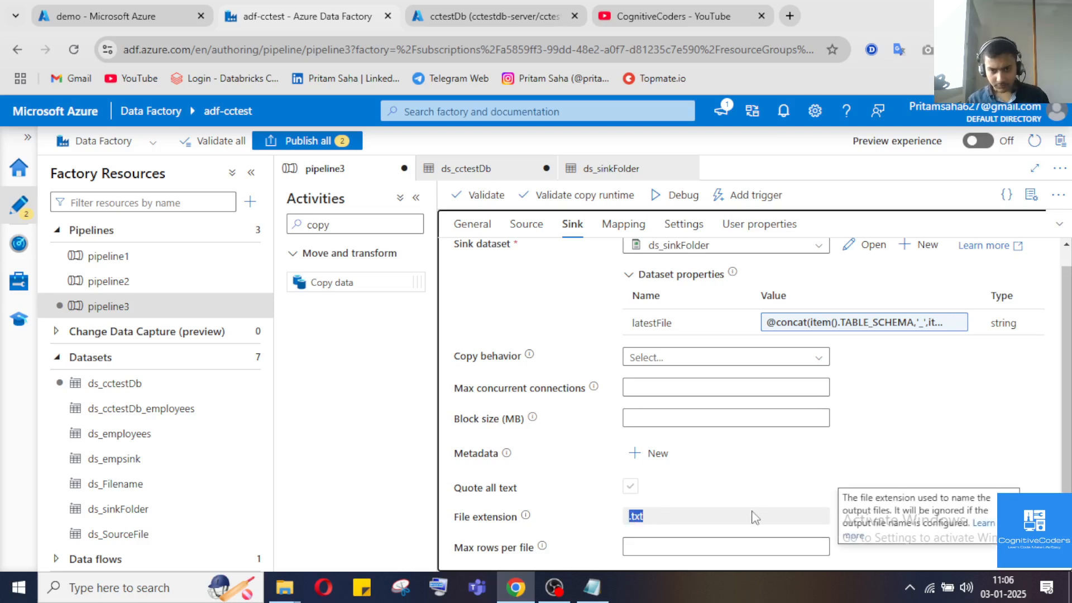
pyautogui.scroll(1, 755, 517)
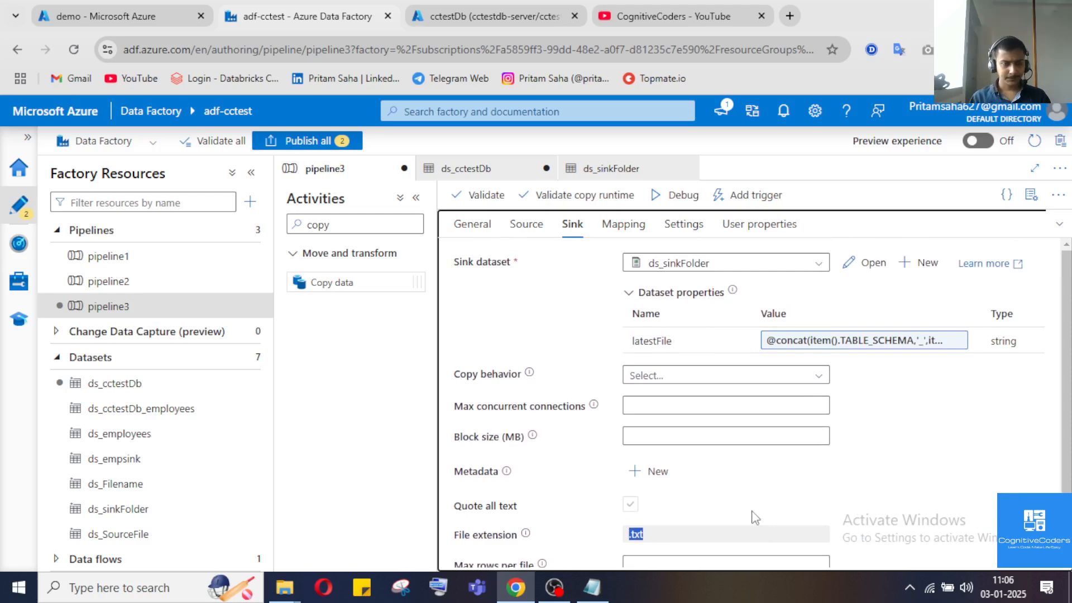
pyautogui.scroll(-1, 755, 516)
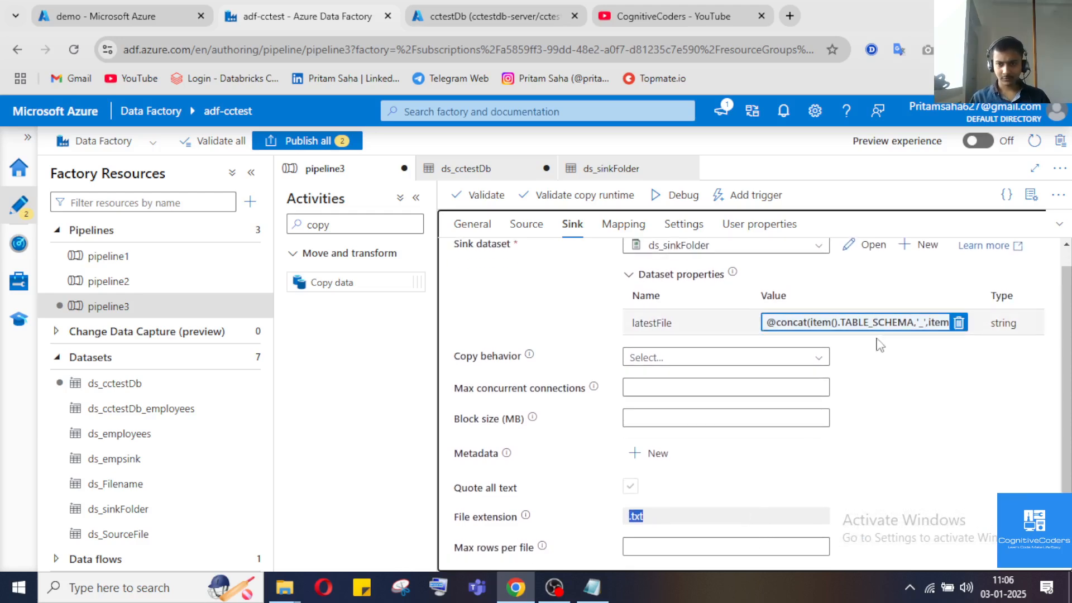
pyautogui.click(883, 391)
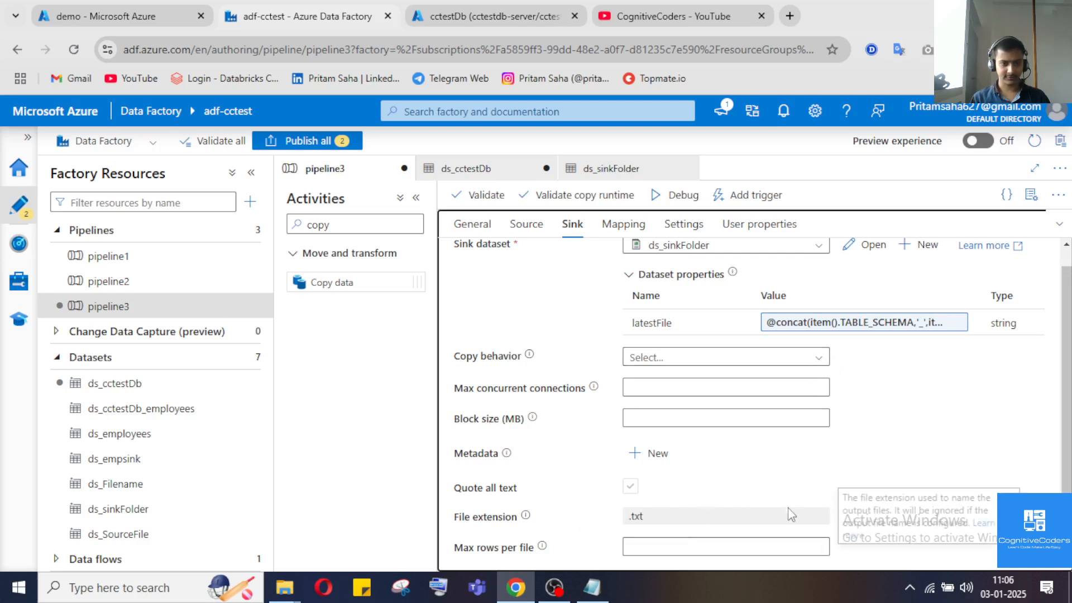
pyautogui.scroll(1, 795, 507)
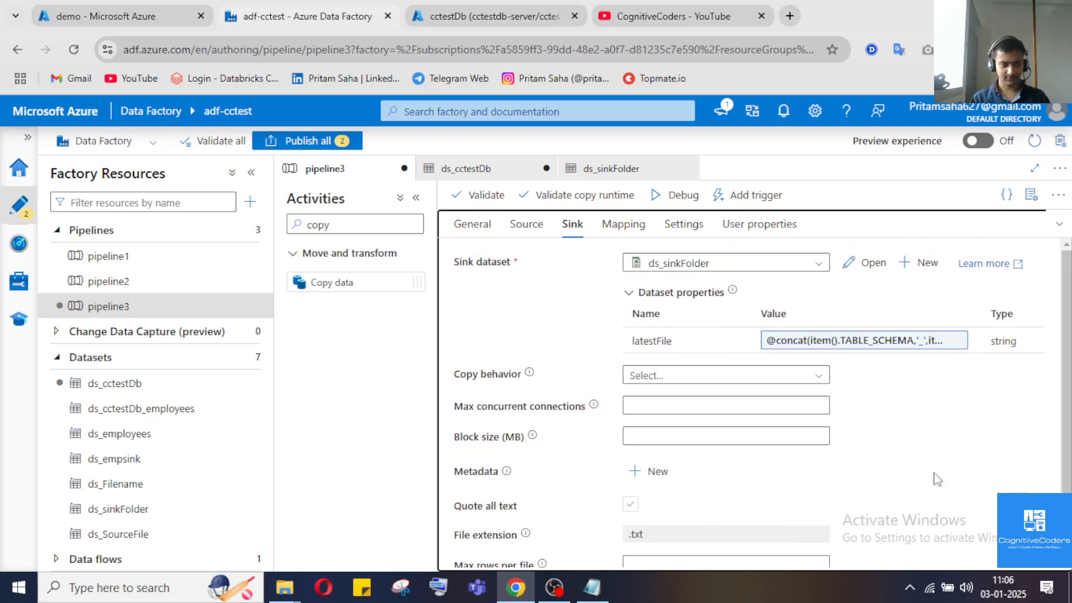
pyautogui.scroll(-1, 732, 508)
pyautogui.scroll(1, 797, 505)
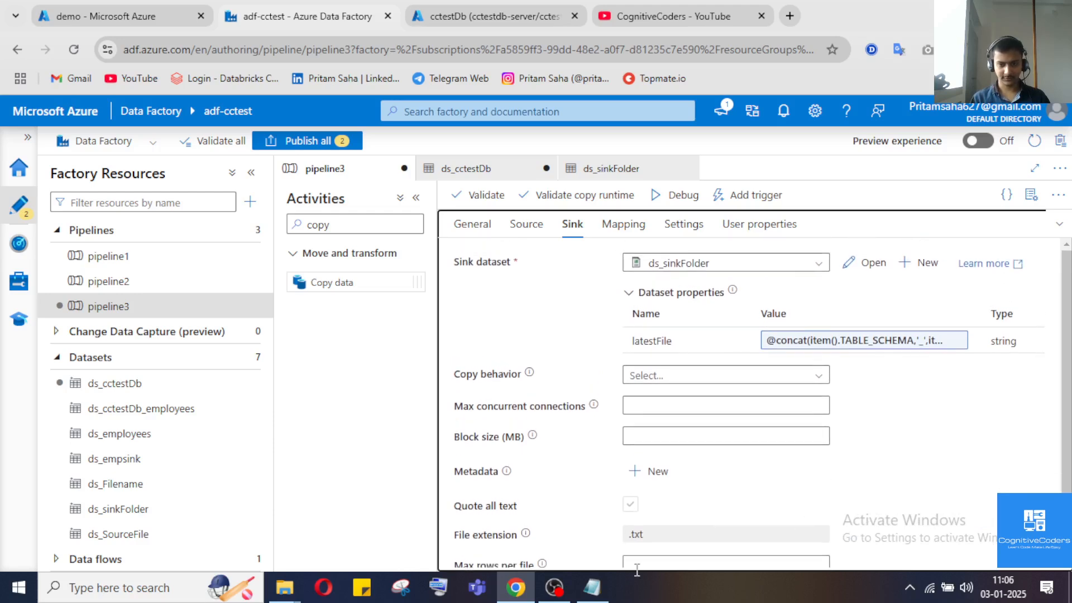
# Check the file path in the ds_sinkFolder dataset's connection settings and return to pipeline3.
pyautogui.click(647, 169)
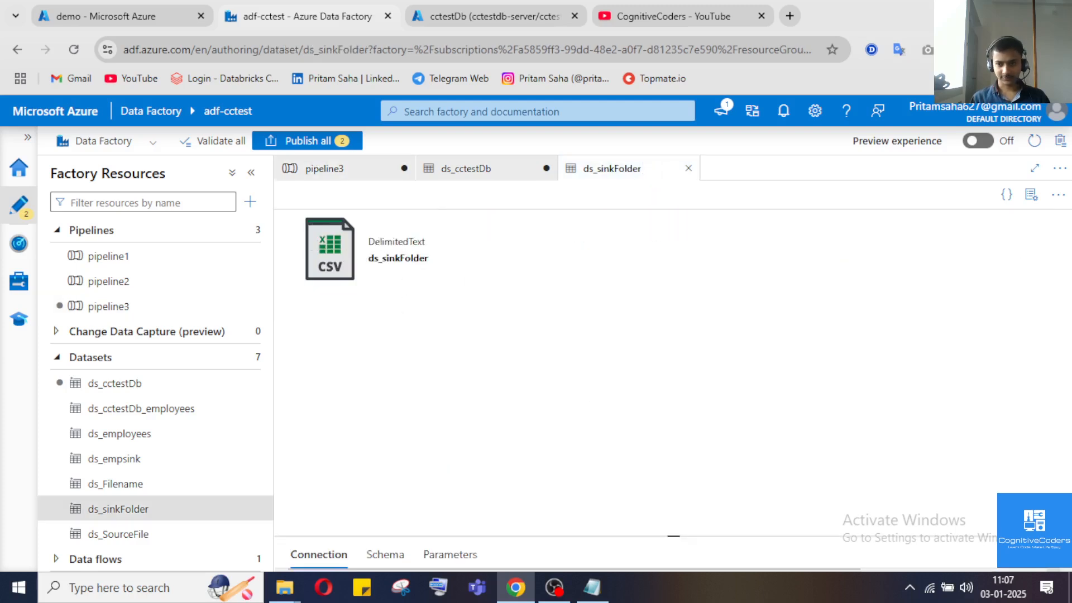
pyautogui.click(1058, 555)
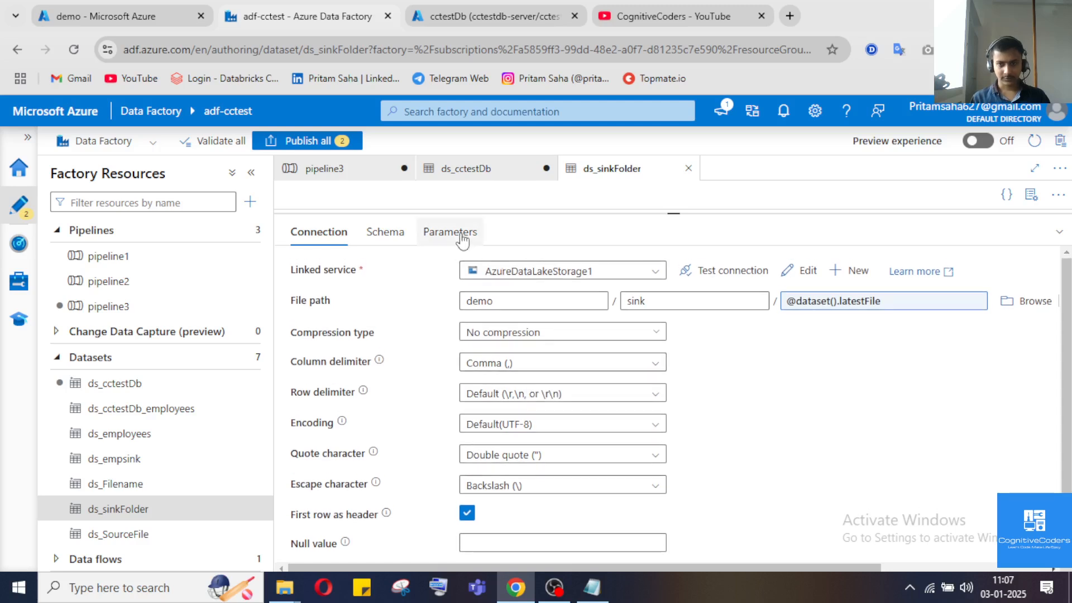
pyautogui.click(472, 169)
pyautogui.click(361, 173)
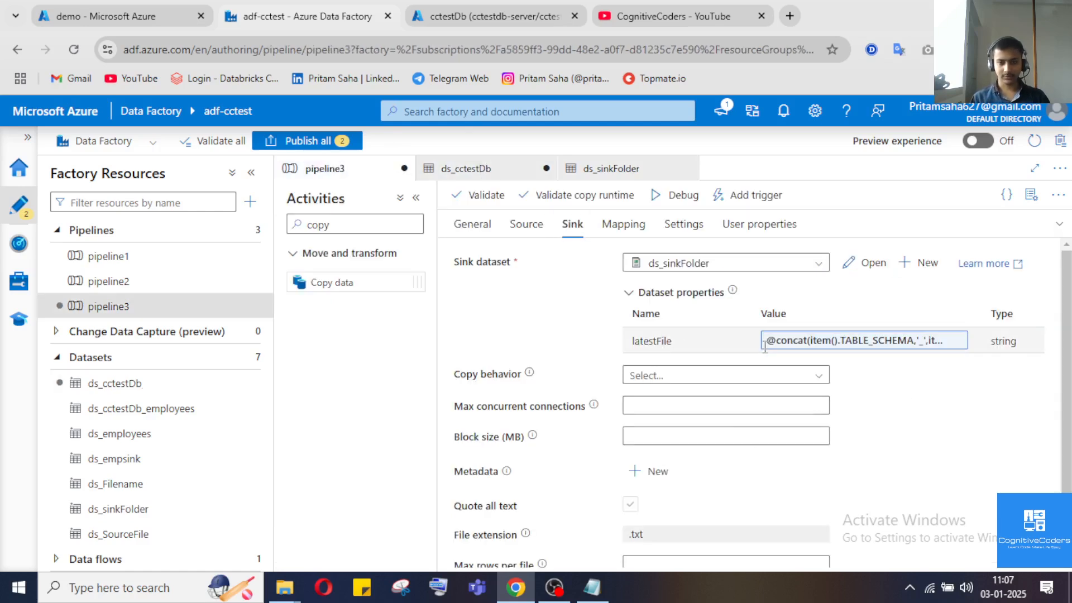
# Review Copy data1's general settings and source dataset properties, and return from ForEach1 to the main pipeline3 canvas.
pyautogui.click(476, 226)
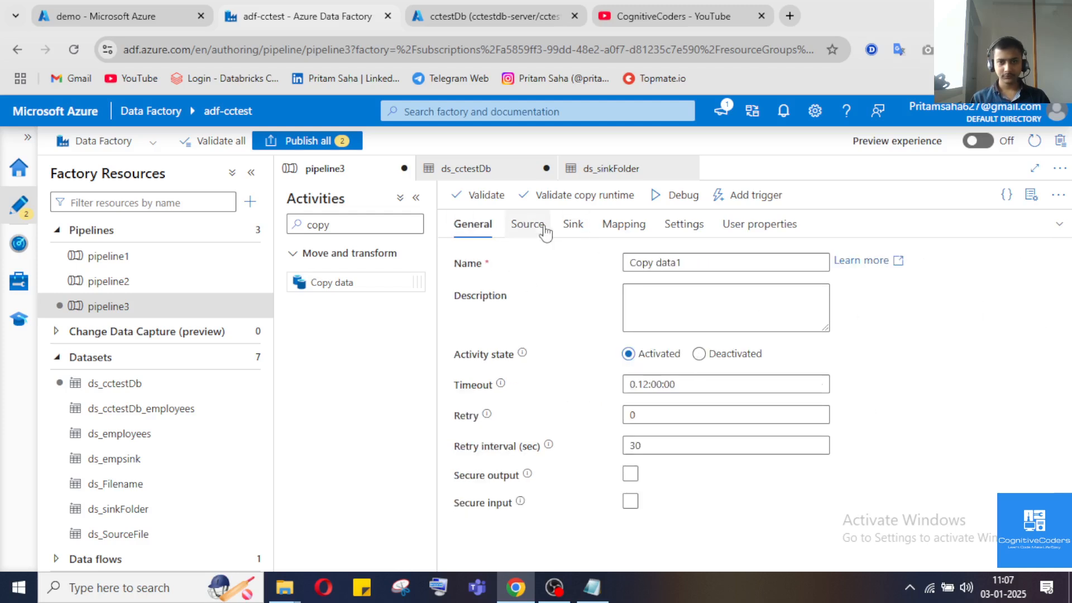
pyautogui.click(527, 224)
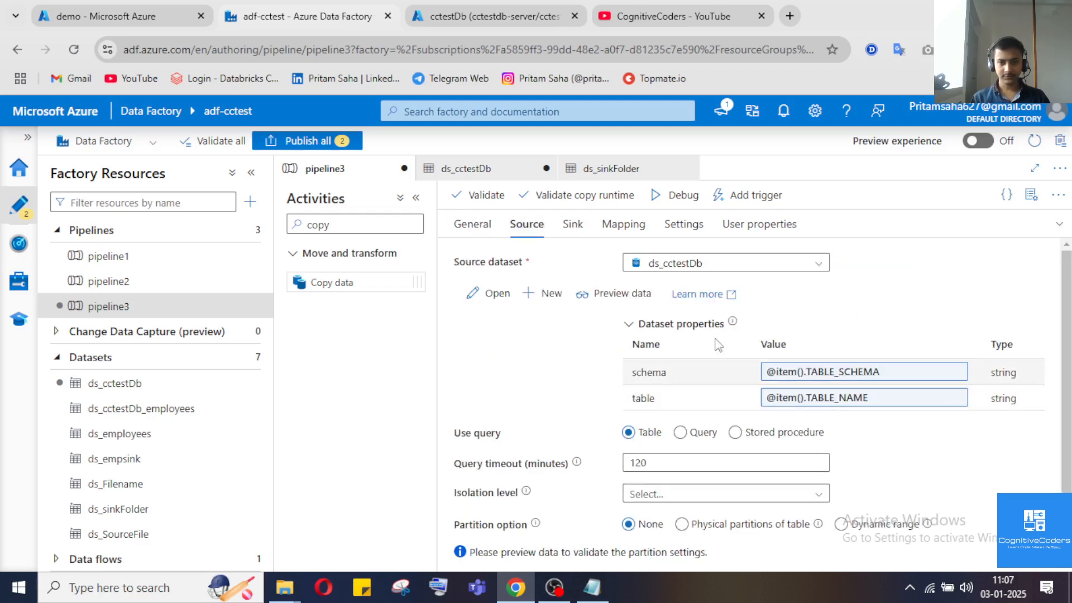
pyautogui.click(1059, 224)
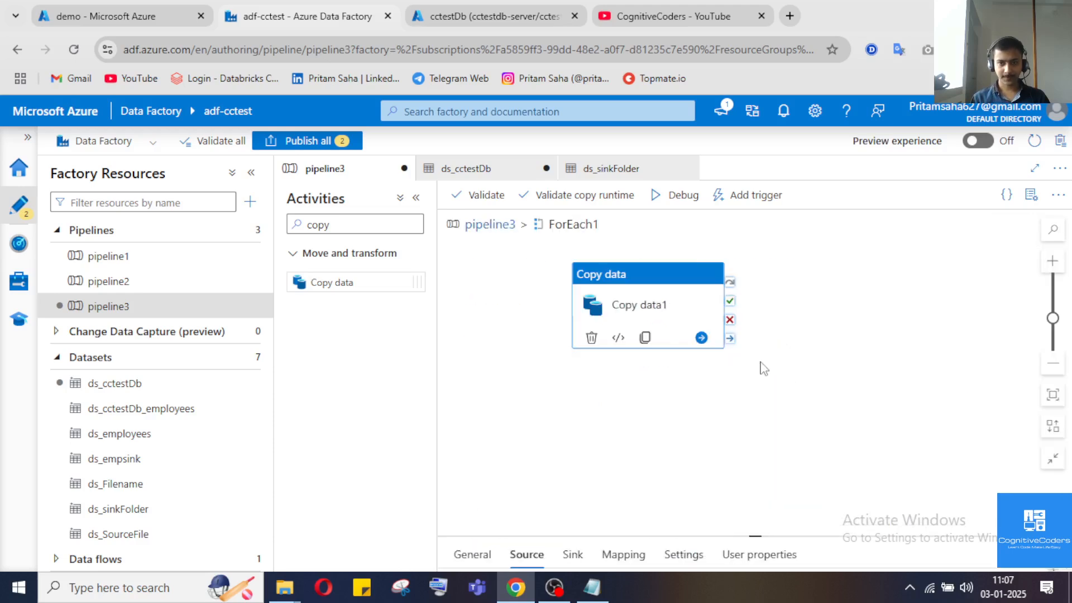
pyautogui.click(472, 226)
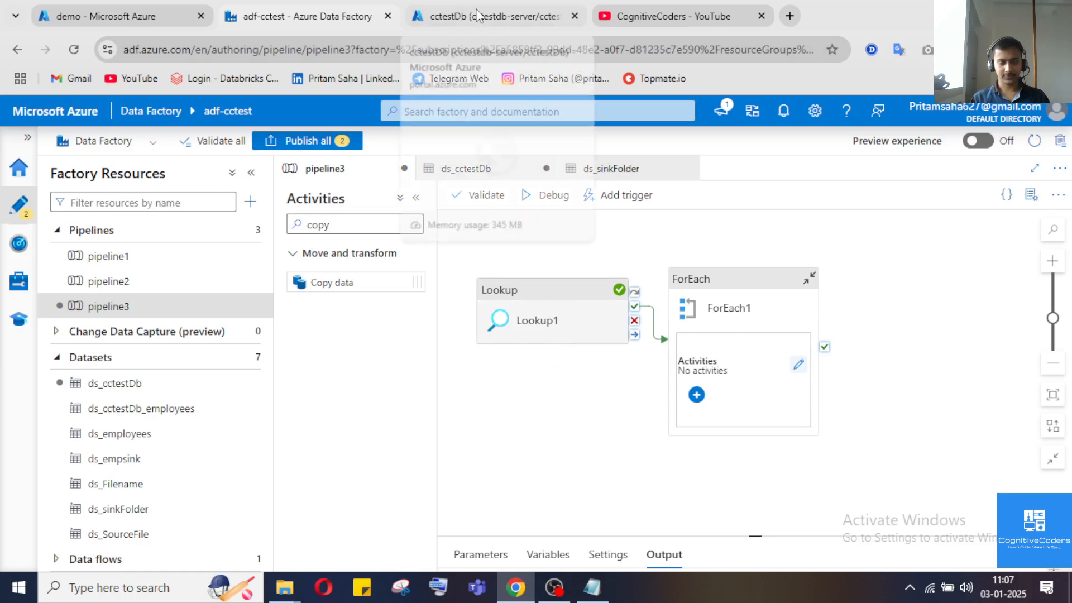
# Review ForEach1's Sequential and Items settings and compare the items expression with the lookup output in Notepad.
pyautogui.click(725, 279)
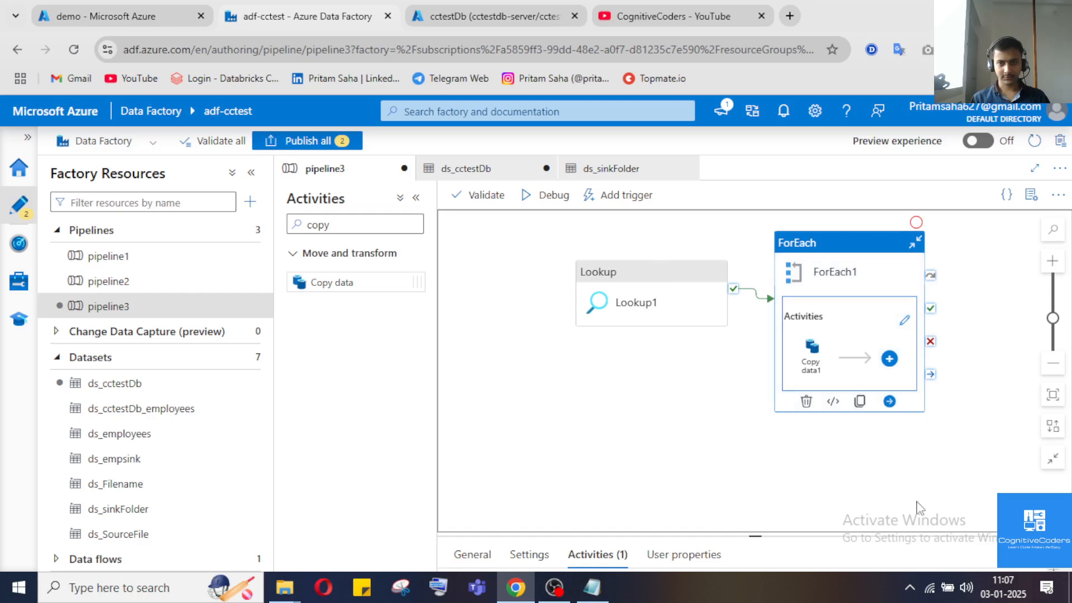
pyautogui.moveTo(668, 537); pyautogui.dragTo(667, 497)
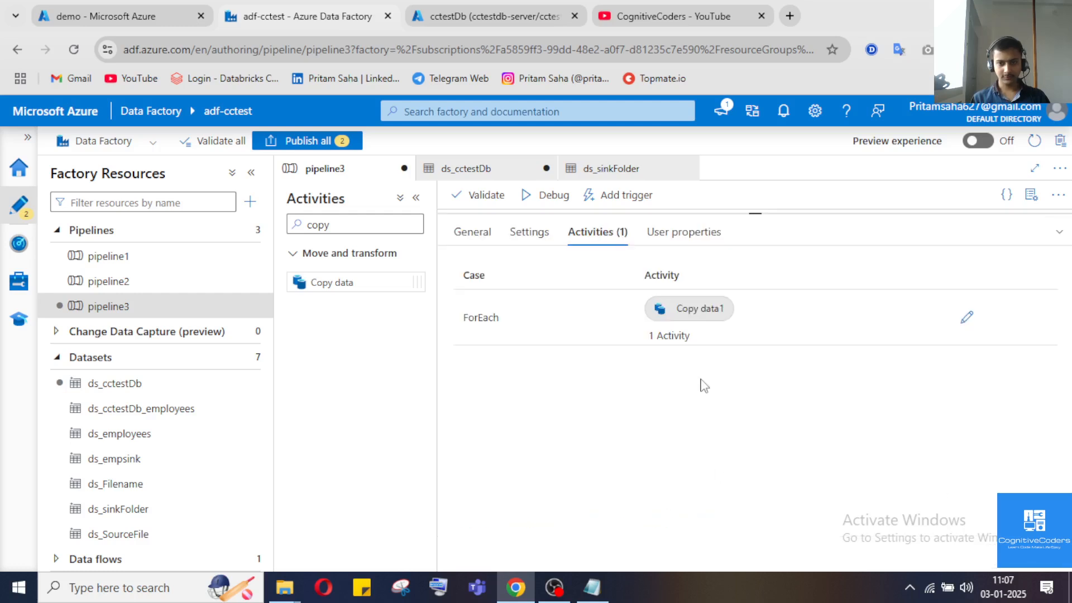
pyautogui.click(488, 239)
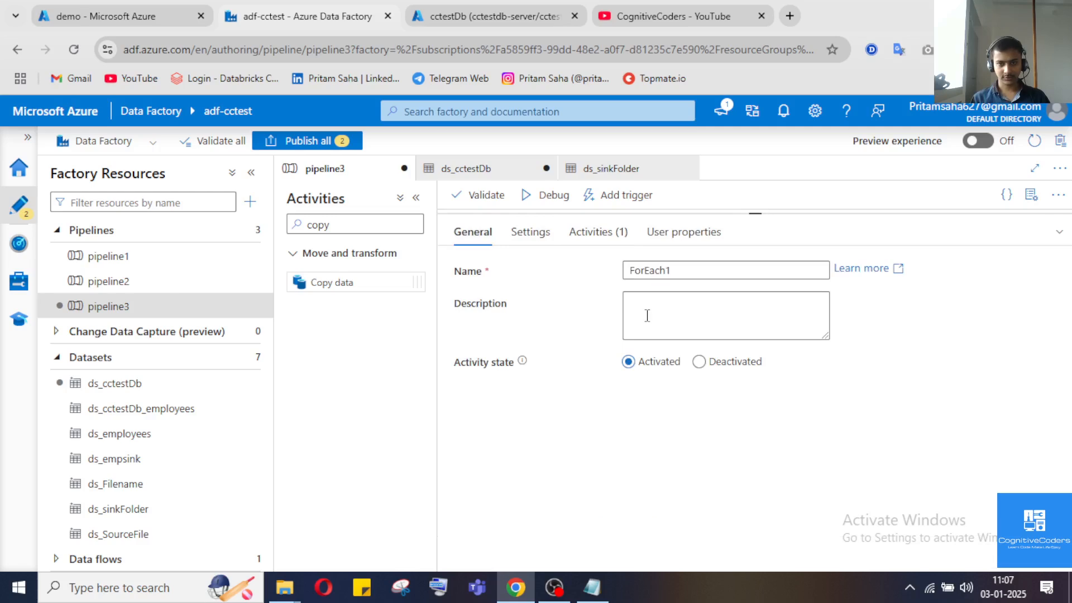
pyautogui.click(528, 232)
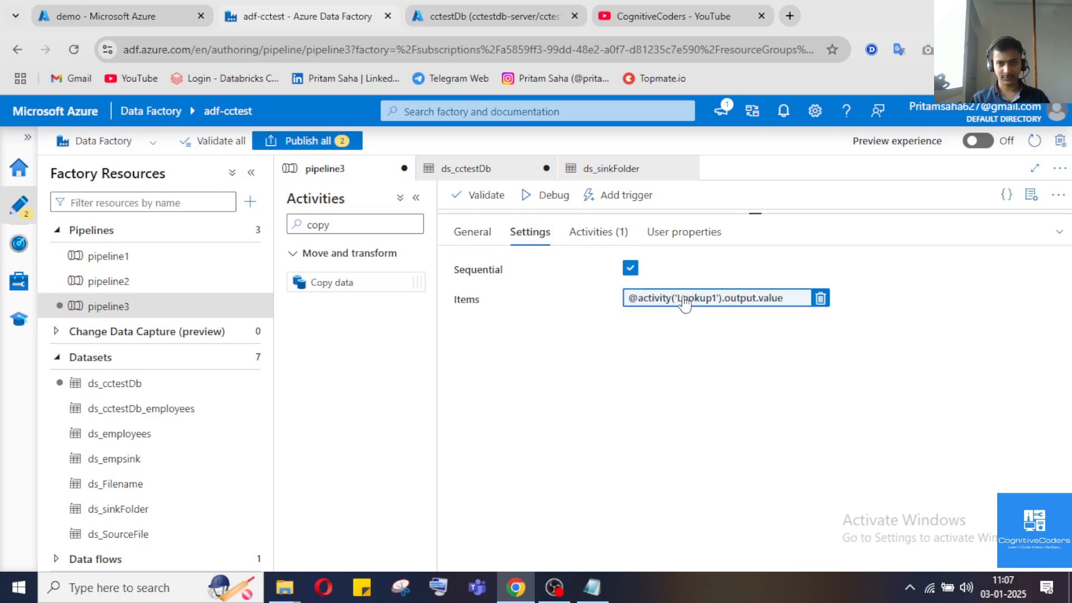
pyautogui.click(592, 589)
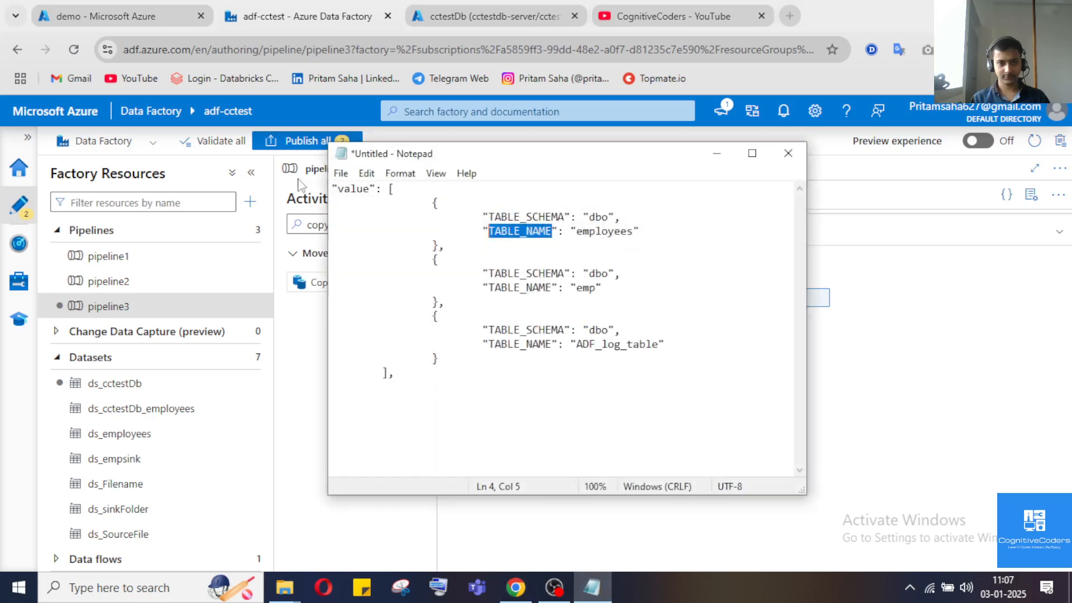
pyautogui.moveTo(351, 188); pyautogui.dragTo(596, 354)
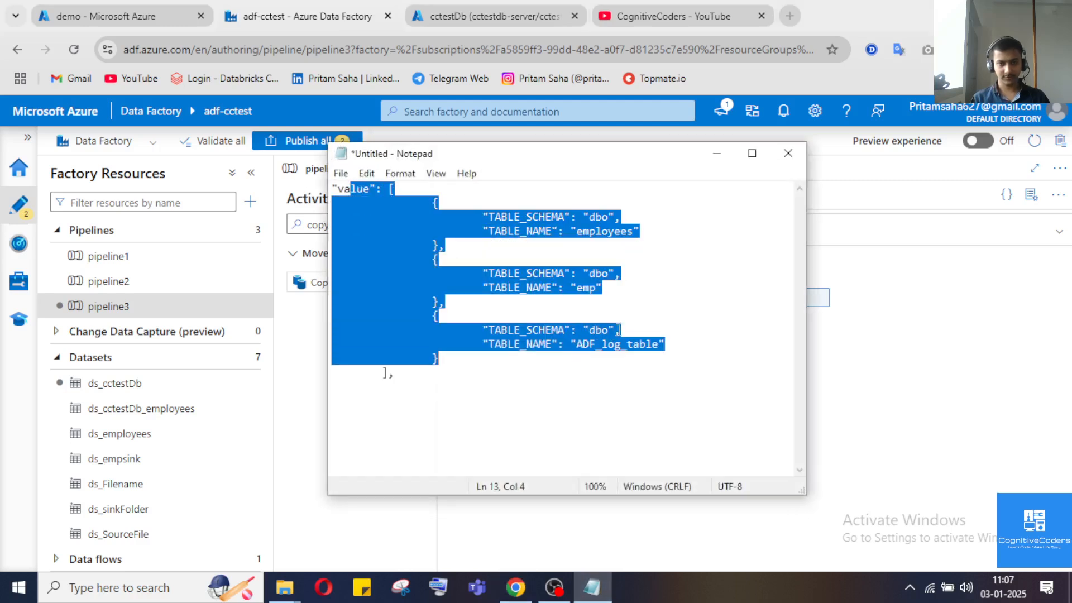
pyautogui.click(717, 153)
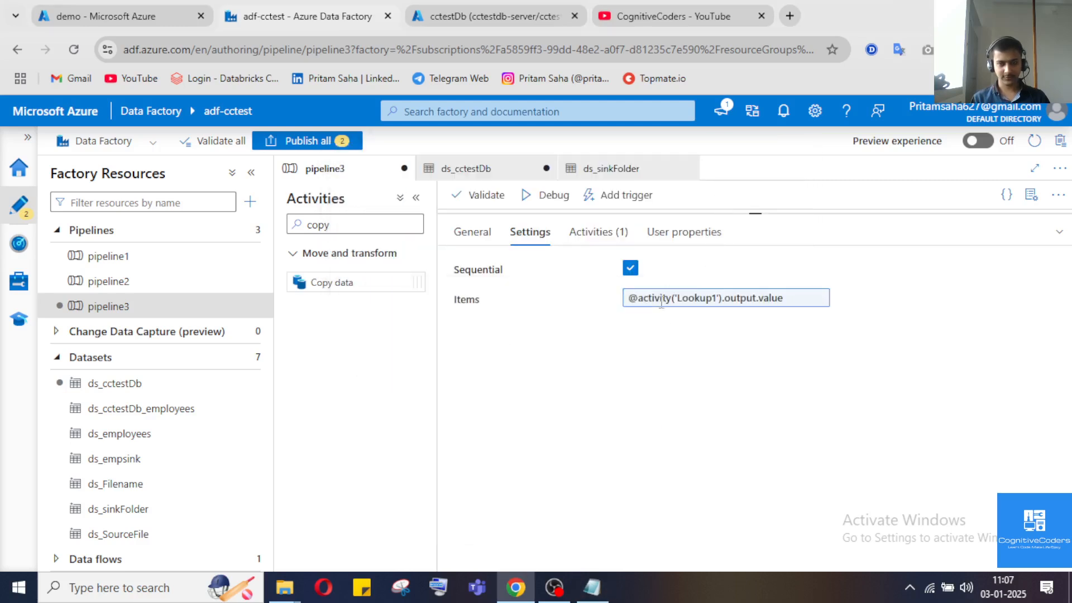
# Open Copy data1 inside ForEach1 and compare its source schema and table parameters with the lookup output in Notepad.
pyautogui.click(1059, 234)
pyautogui.click(904, 319)
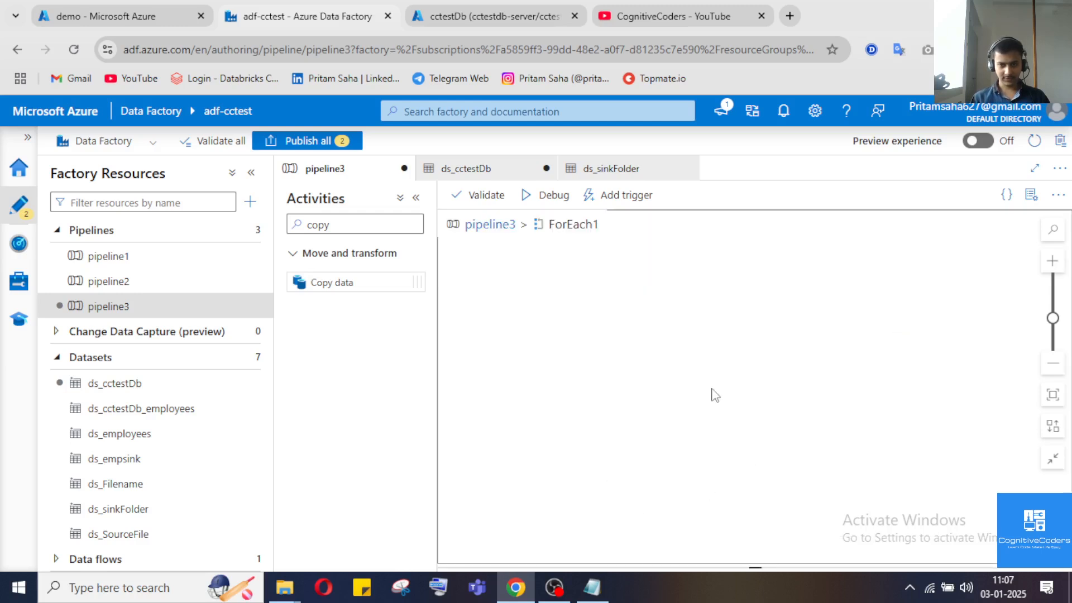
pyautogui.click(720, 252)
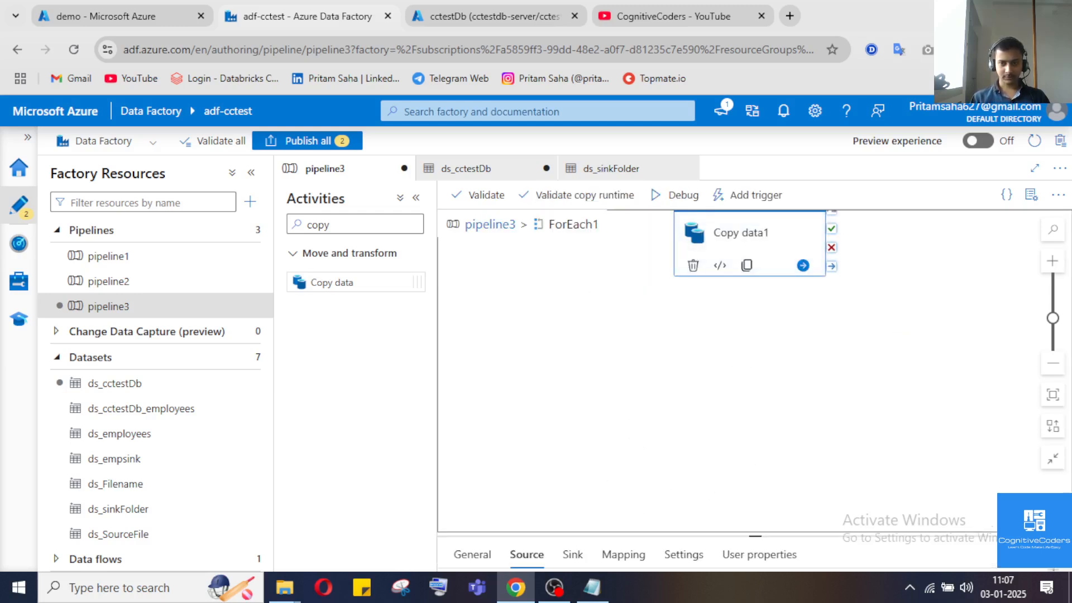
pyautogui.click(1059, 554)
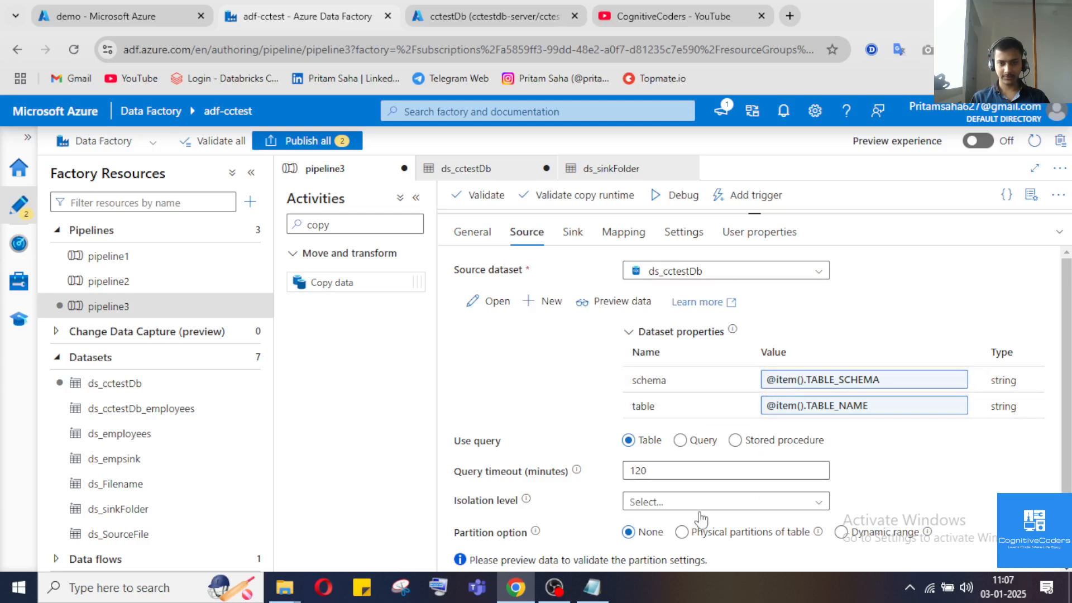
pyautogui.click(610, 594)
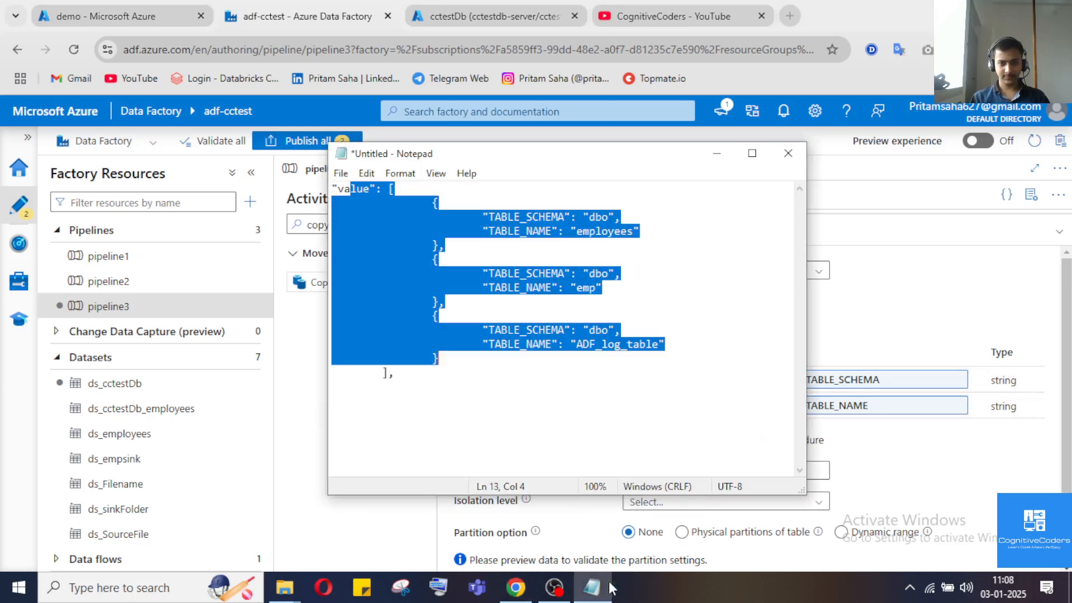
pyautogui.click(609, 586)
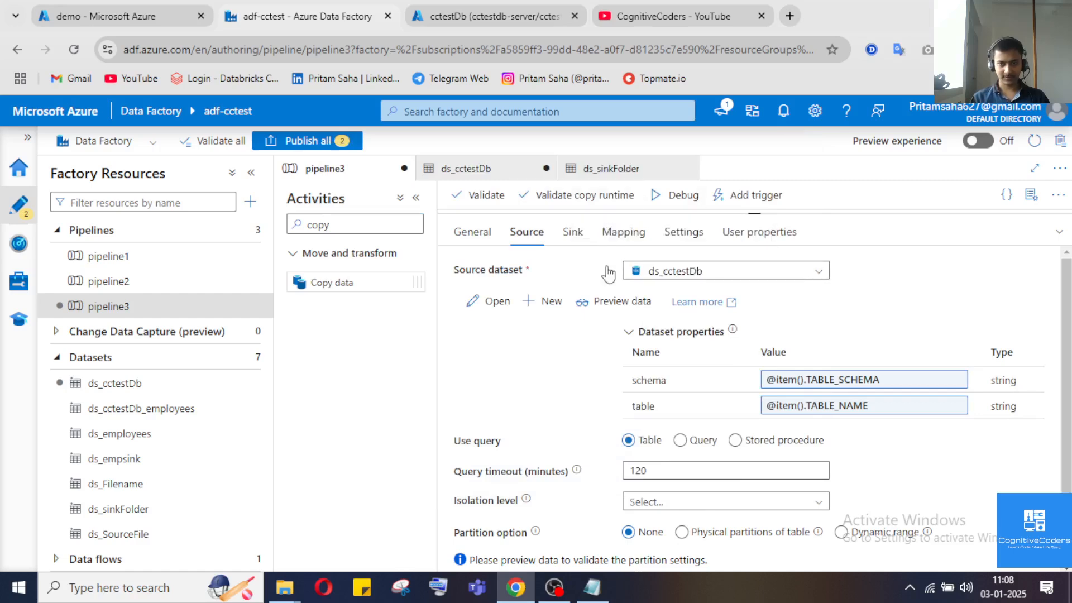
# Inspect the latestFile concat expression in Copy data1's sink settings and close the expression builder without saving changes.
pyautogui.click(572, 232)
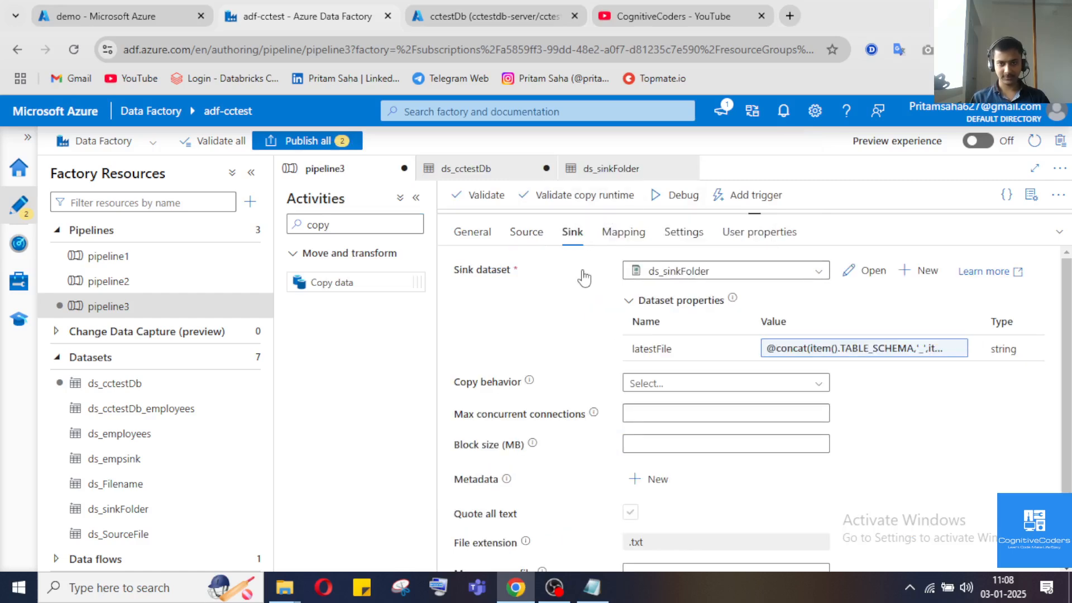
pyautogui.click(878, 352)
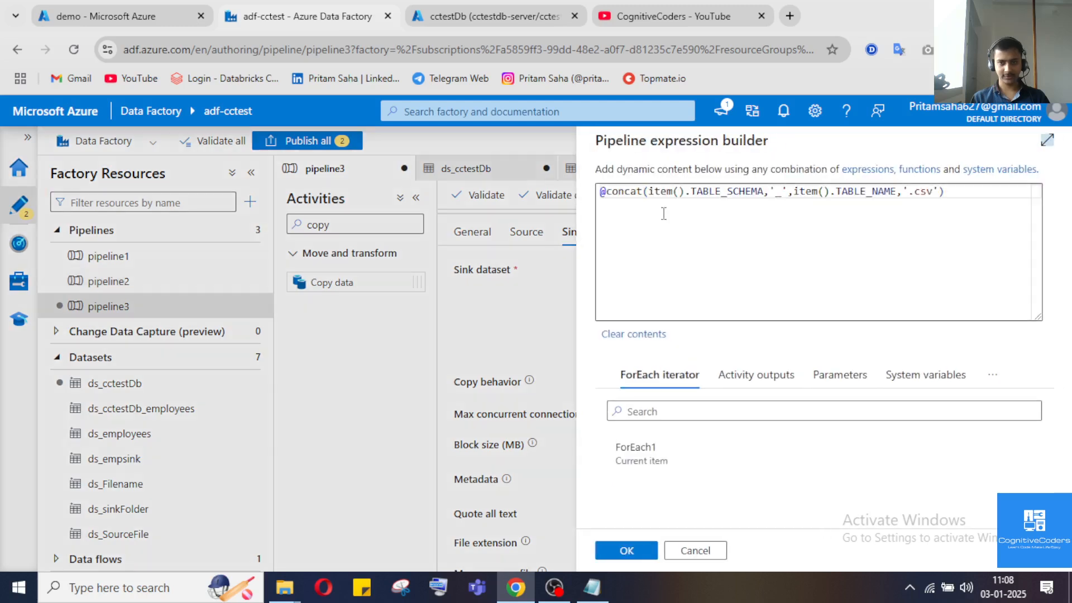
pyautogui.click(789, 193)
pyautogui.write(',')
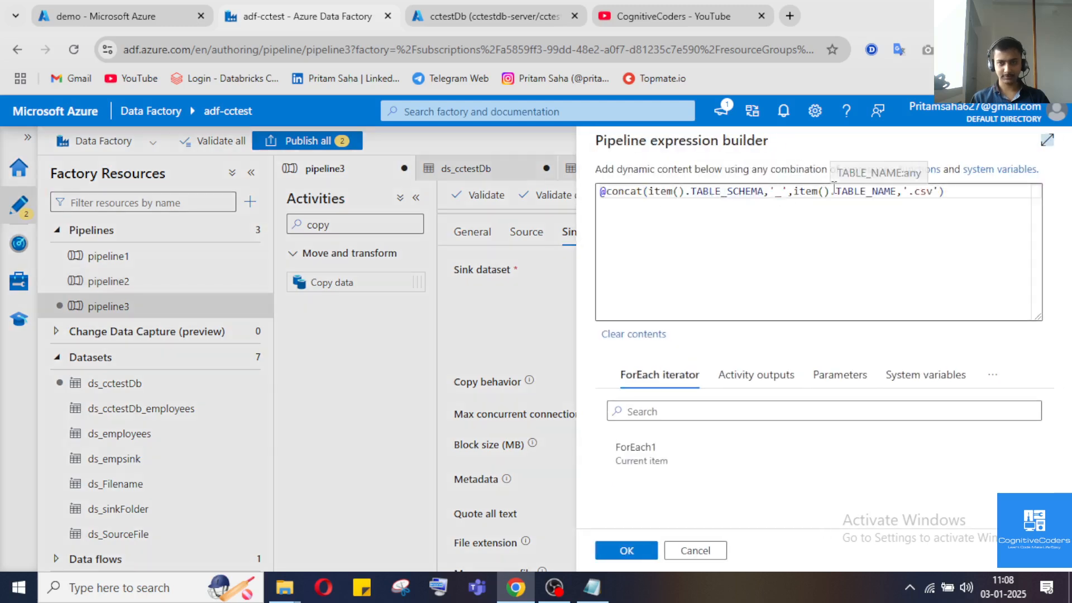
pyautogui.click(684, 549)
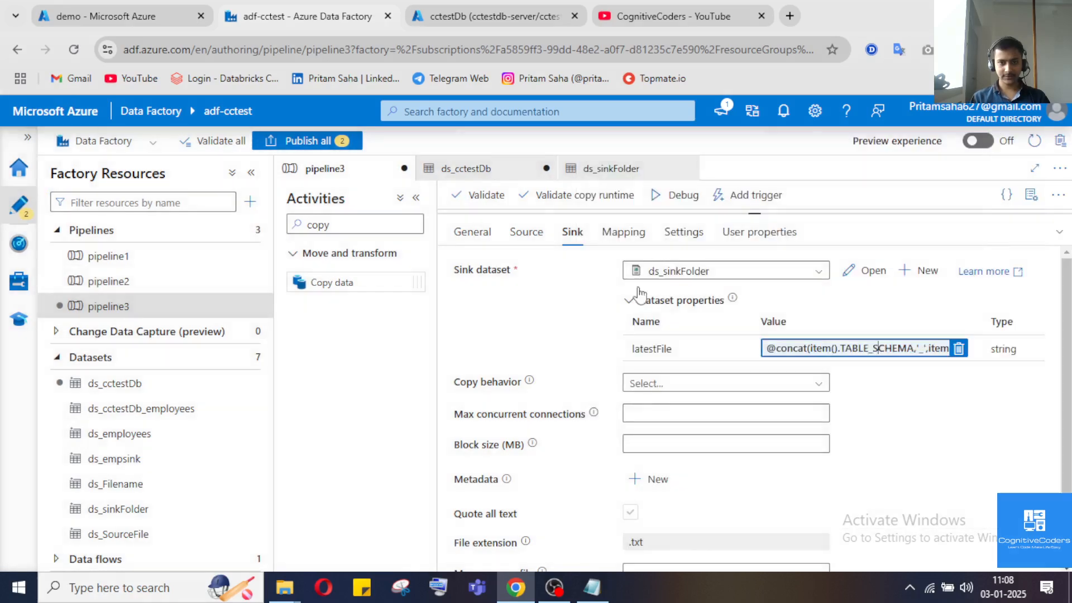
# Return to the main pipeline3 canvas and start a debug run of the pipeline.
pyautogui.click(1059, 232)
pyautogui.click(504, 229)
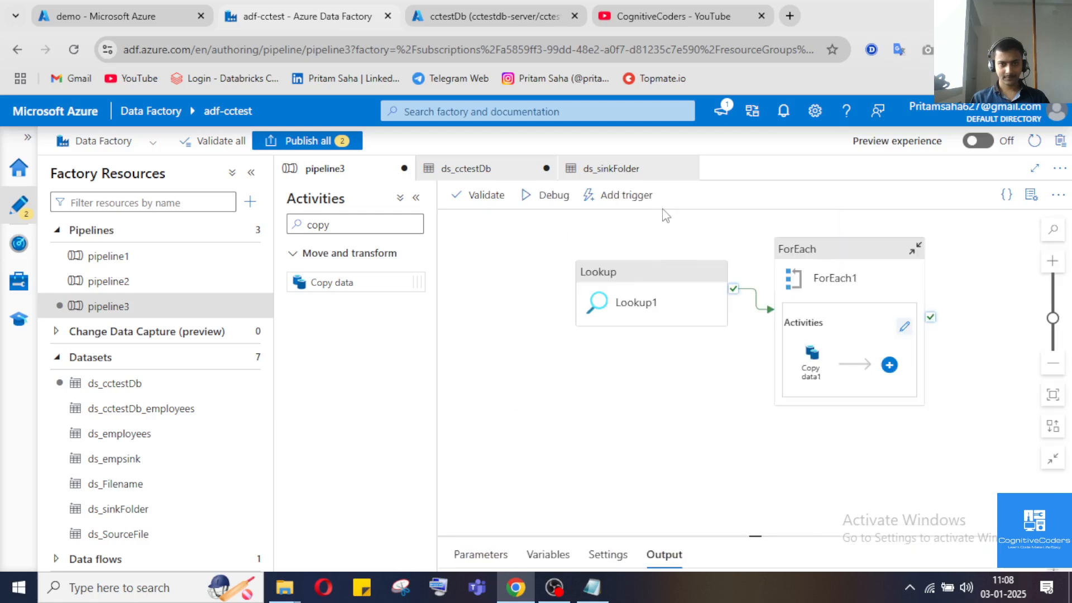
pyautogui.click(532, 201)
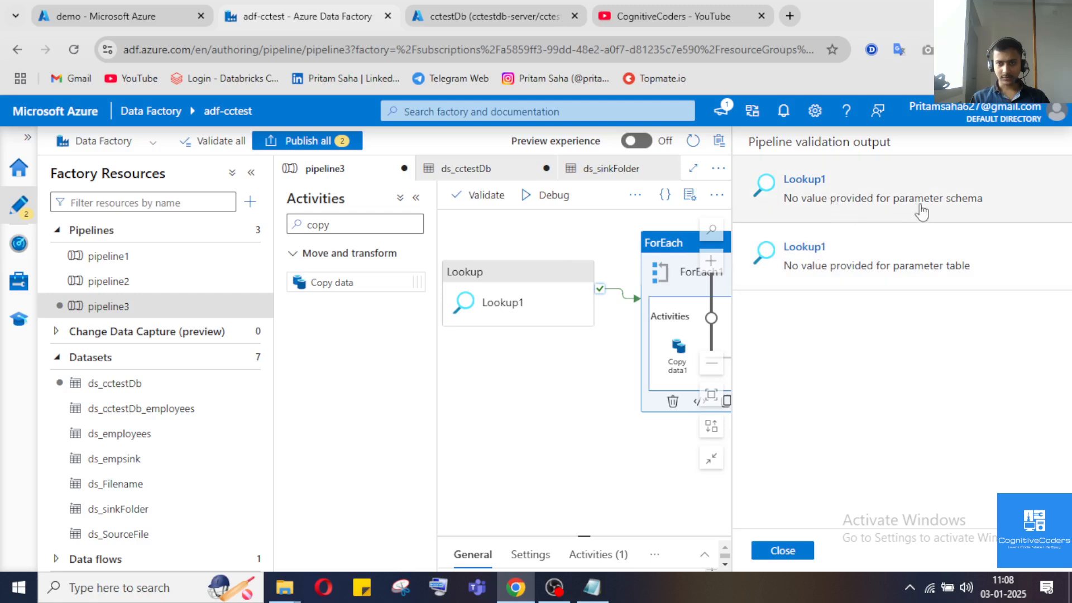
# Dismiss the pipeline validation output and change Lookup1's source dataset to ds_cctestDb_employees.
pyautogui.click(783, 551)
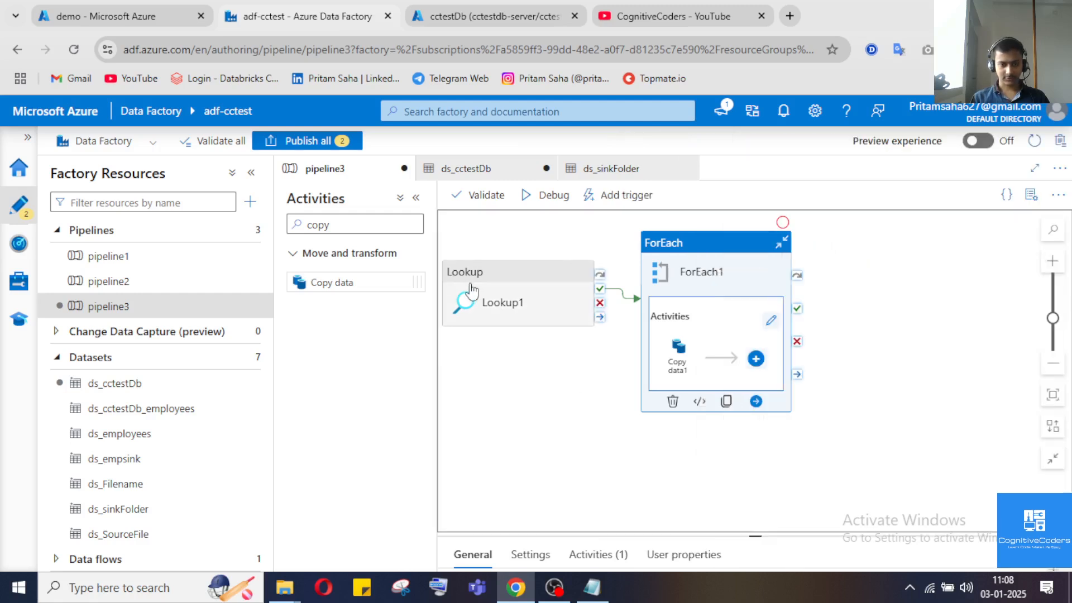
pyautogui.click(470, 289)
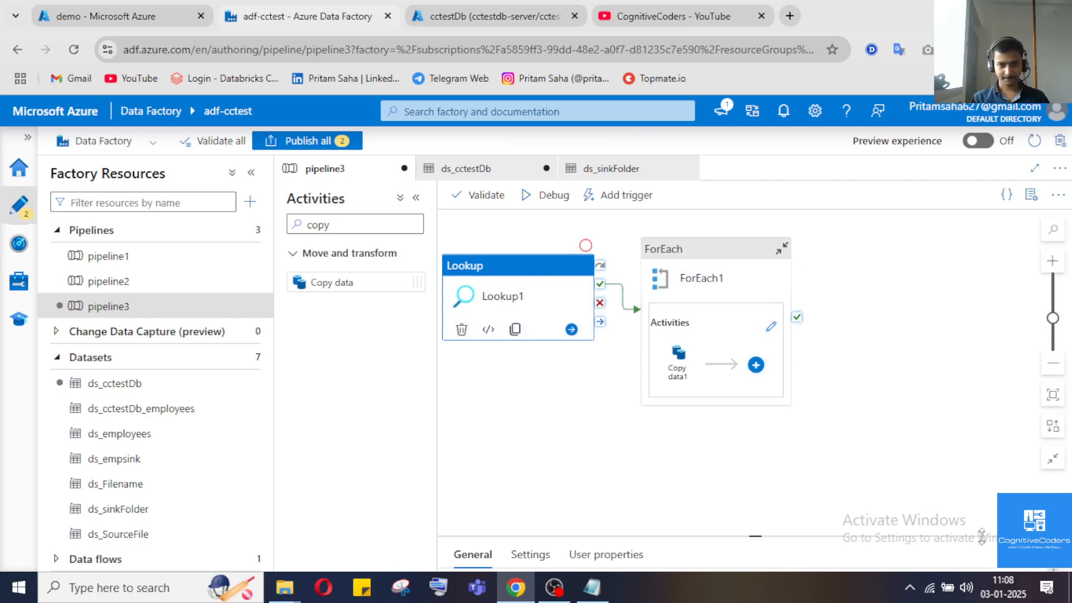
pyautogui.click(1055, 555)
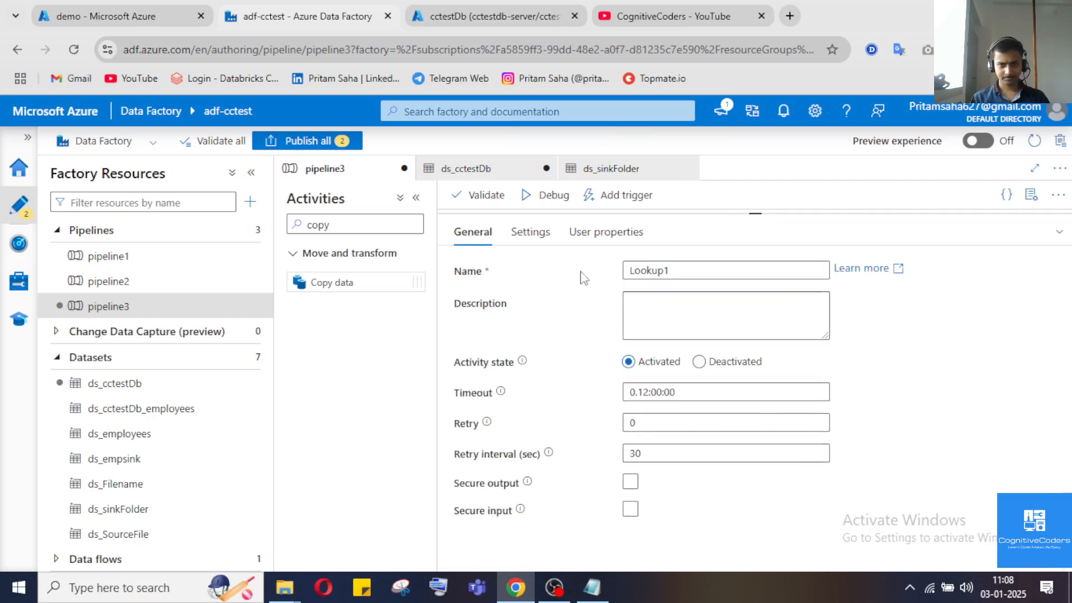
pyautogui.click(520, 236)
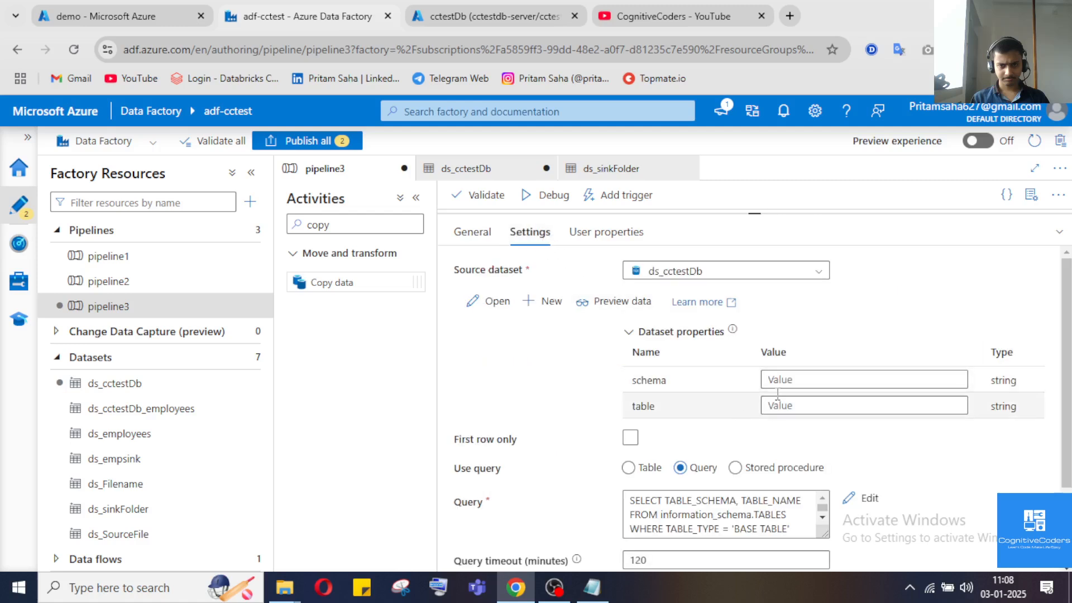
pyautogui.click(1058, 231)
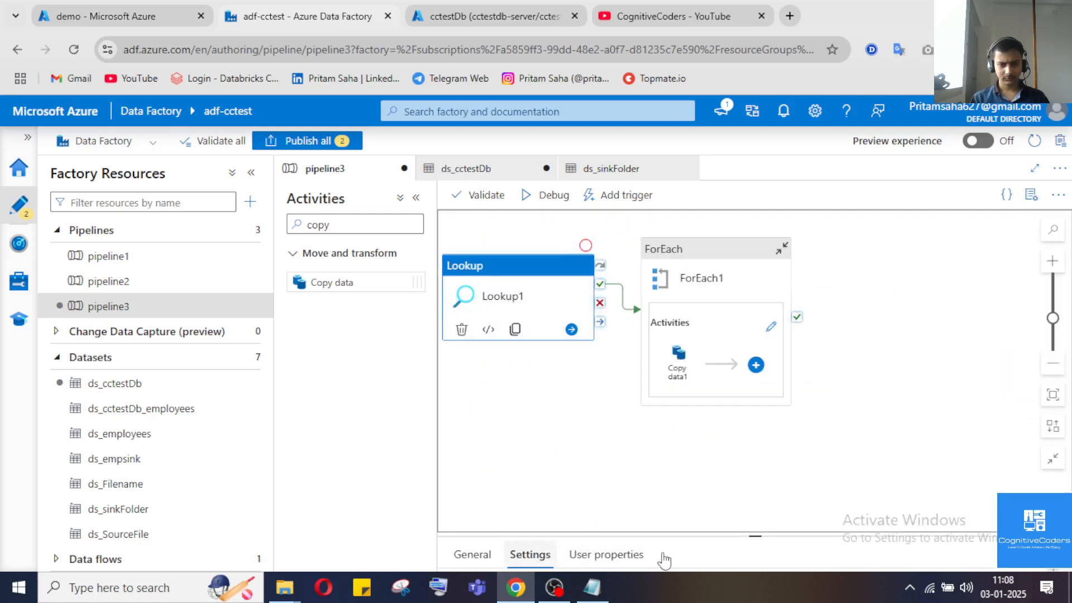
pyautogui.click(1051, 557)
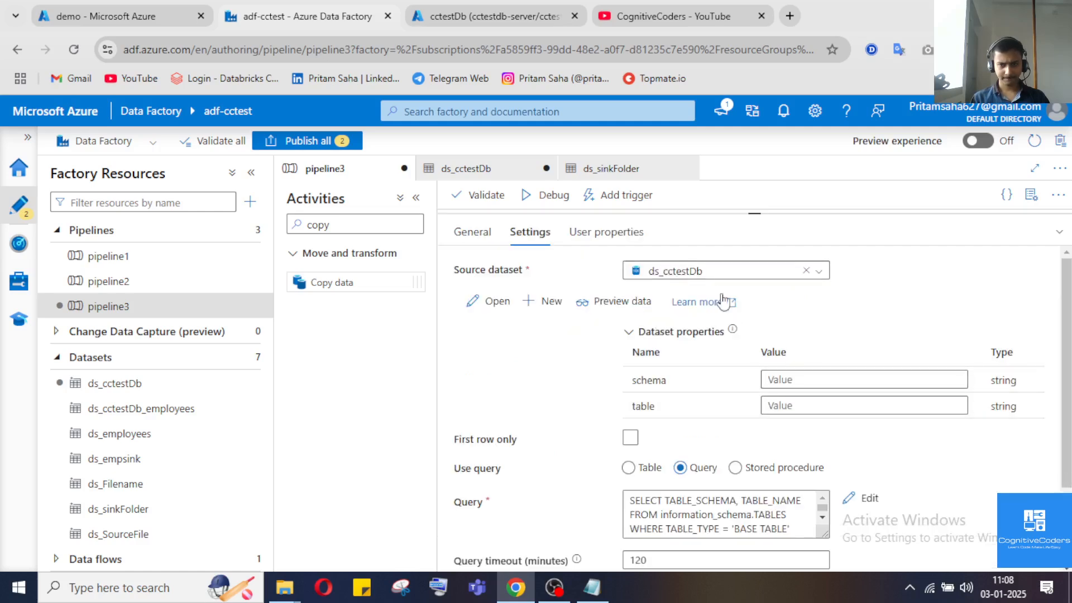
pyautogui.click(830, 379)
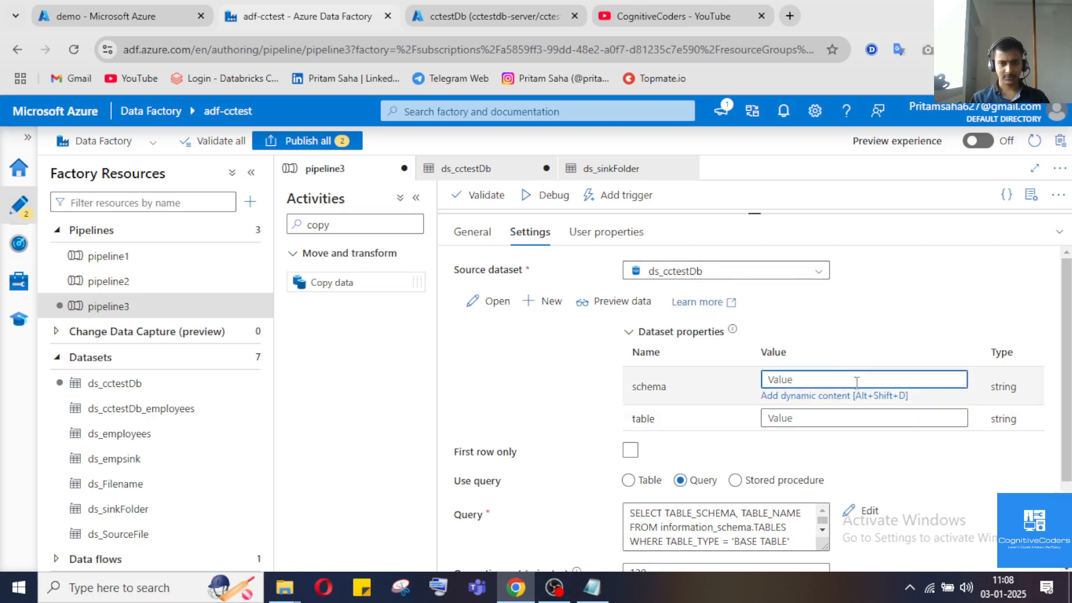
pyautogui.click(820, 277)
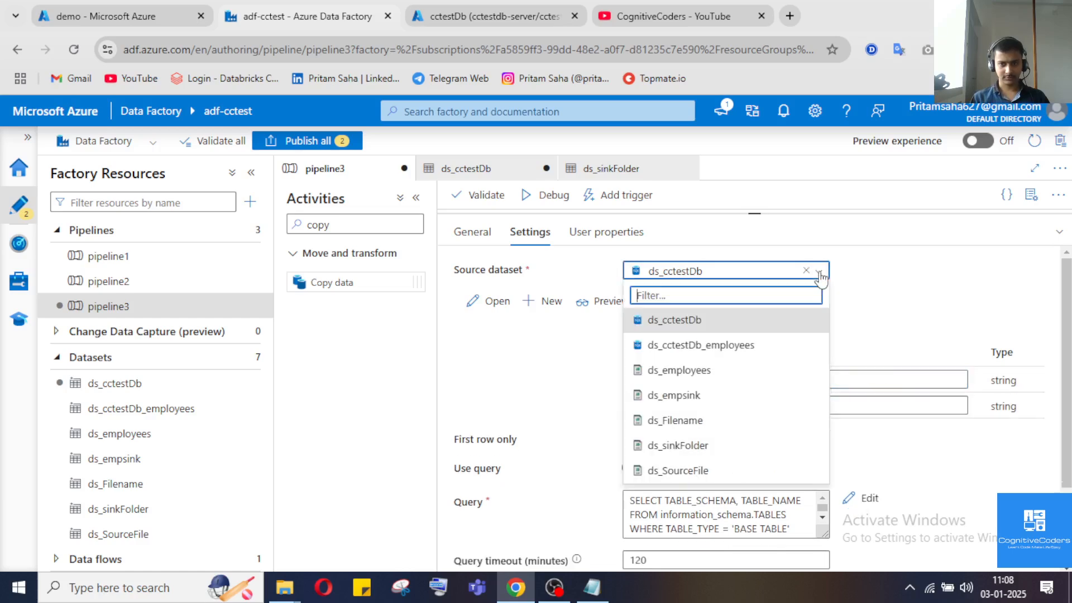
pyautogui.click(740, 351)
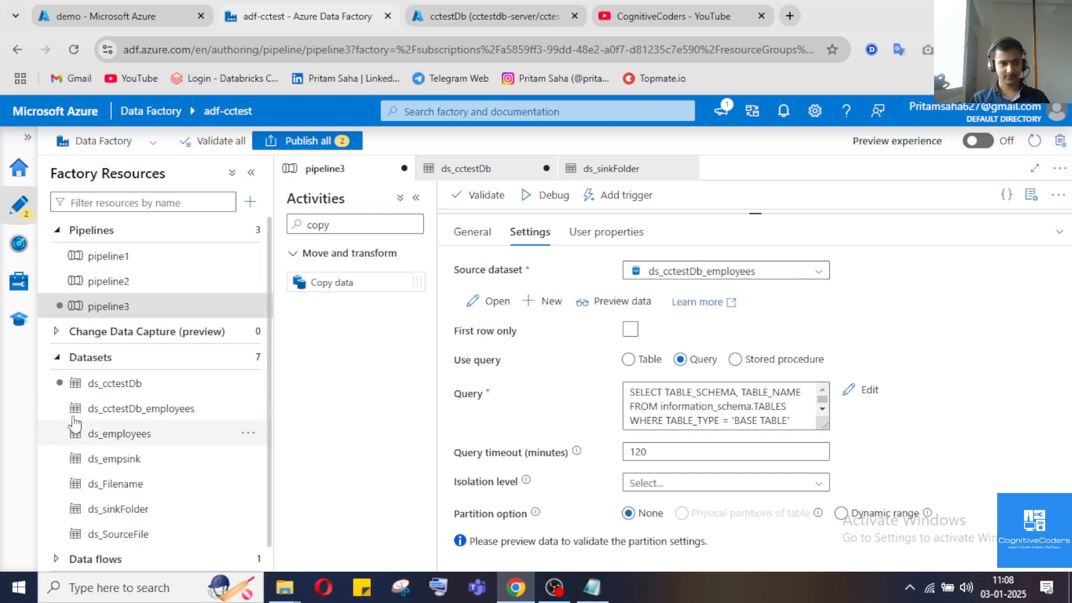
# Compare the connection and table settings of the ds_cctestDb_employees and ds_cctestDb datasets.
pyautogui.click(132, 413)
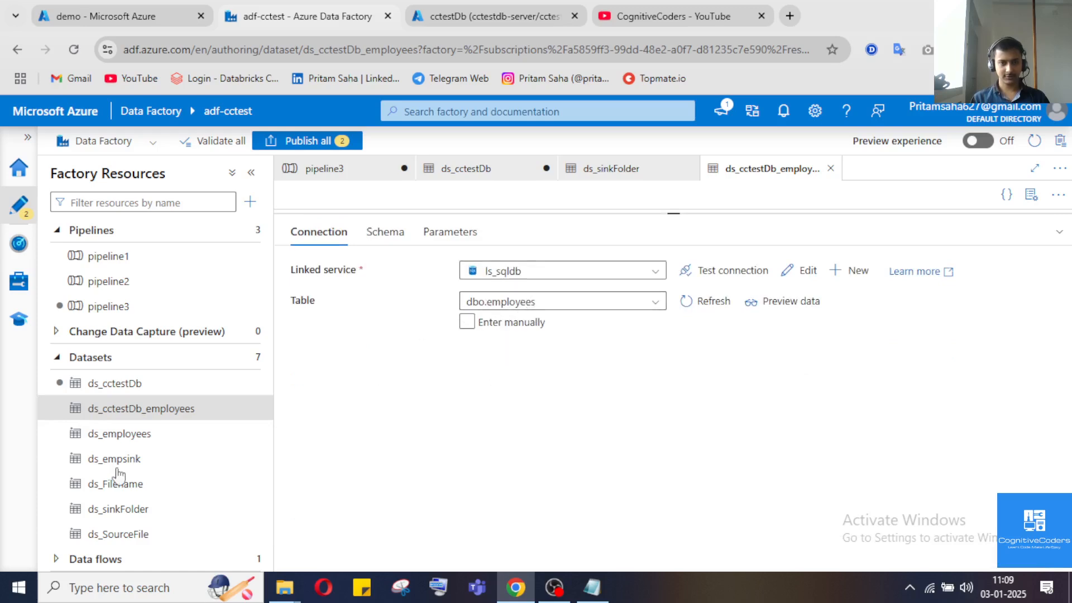
pyautogui.click(131, 389)
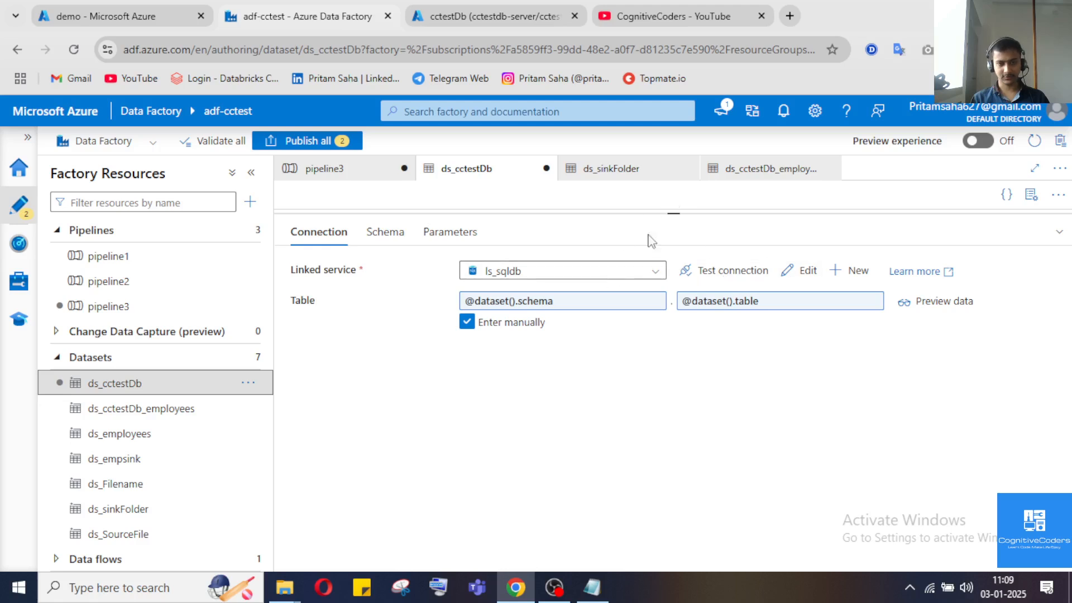
pyautogui.click(142, 413)
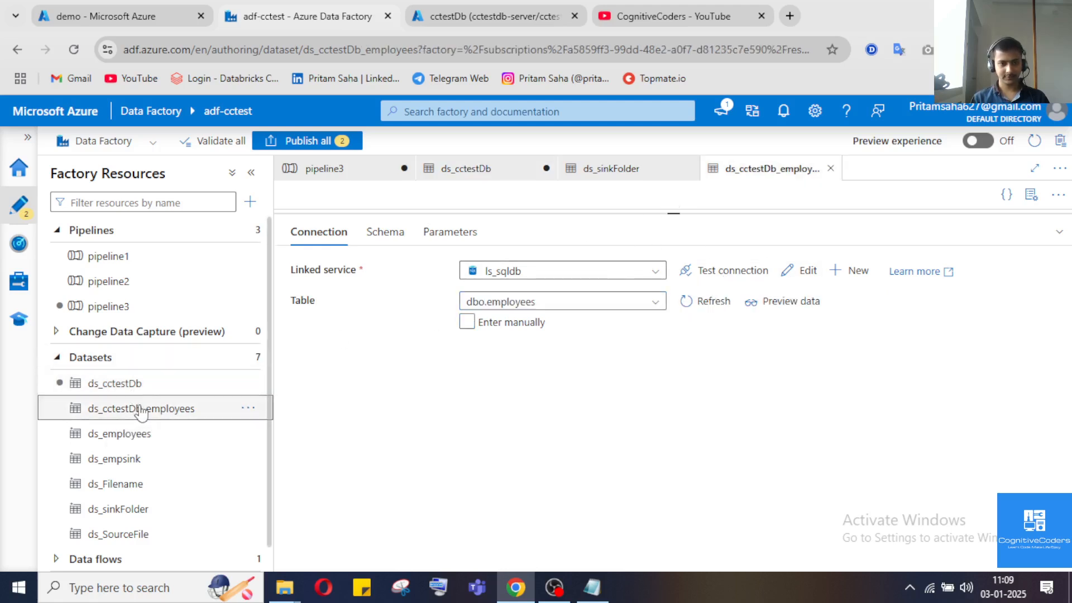
# Go back to pipeline3, check Lookup1's query, and start a debug run of the pipeline.
pyautogui.click(339, 168)
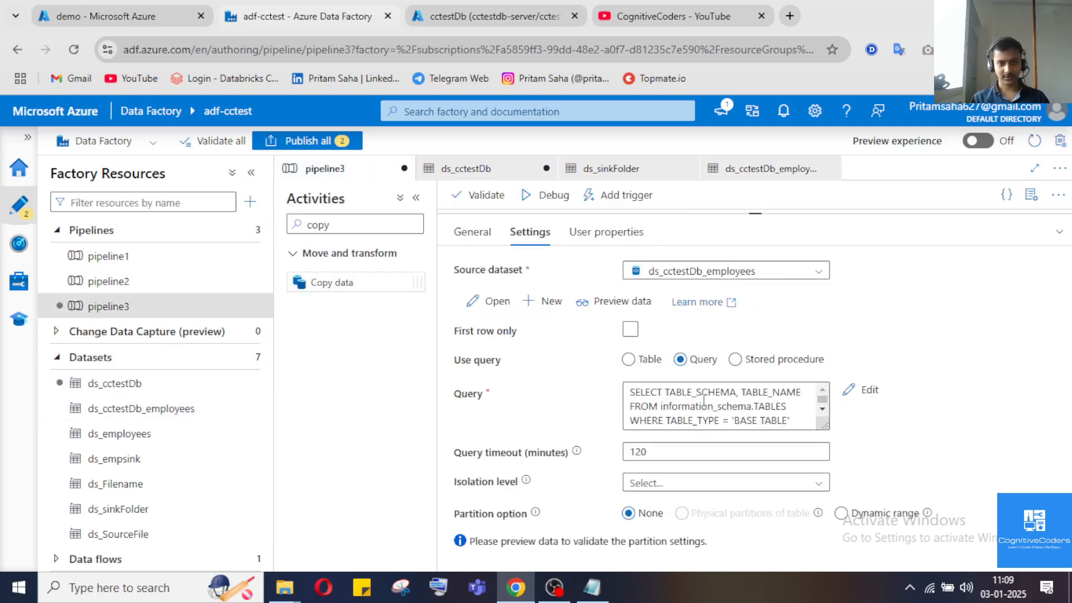
pyautogui.click(701, 405)
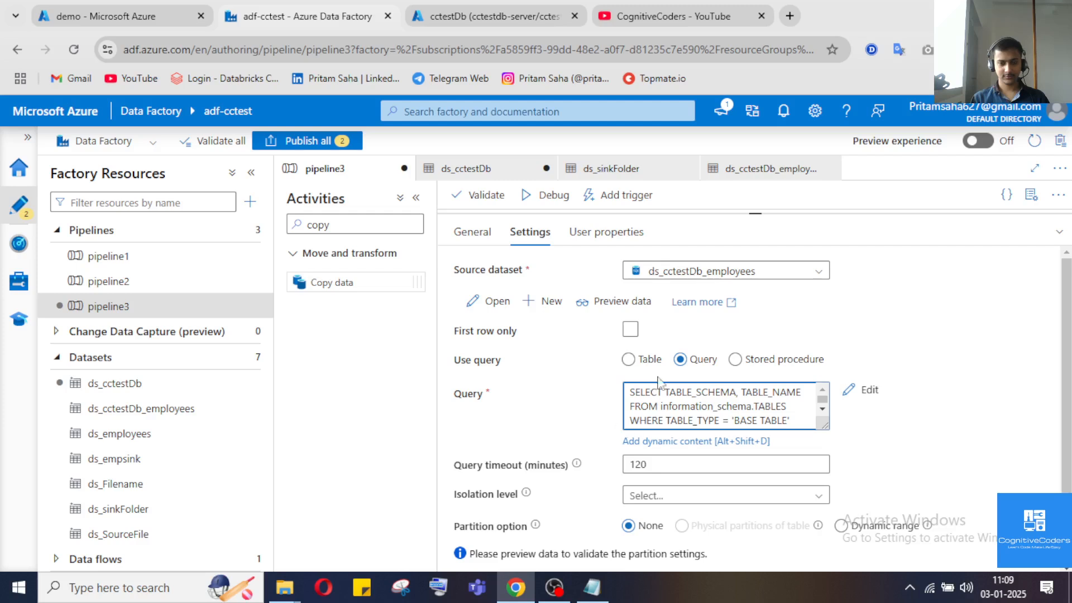
pyautogui.click(1053, 232)
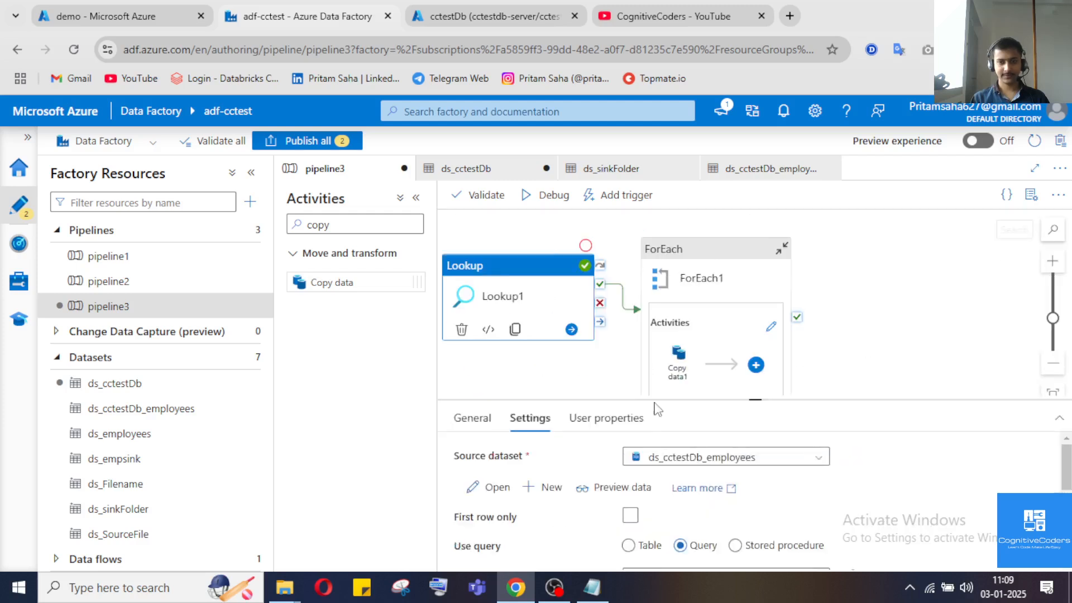
pyautogui.click(518, 196)
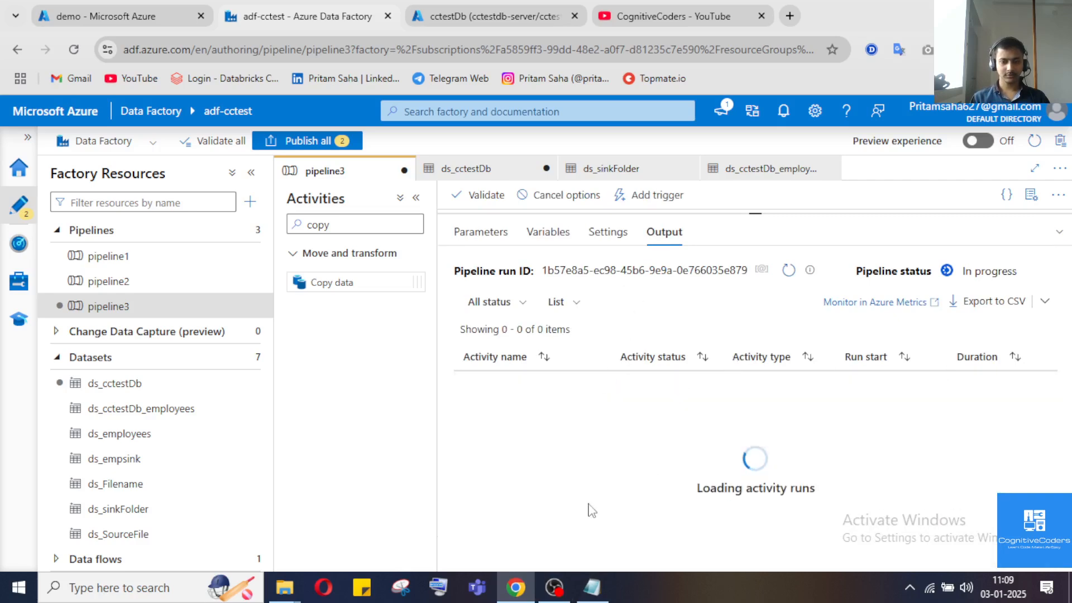
# Examine the schema and table entries in Lookup1's output from the debug run, and close the output.
pyautogui.moveTo(574, 444)
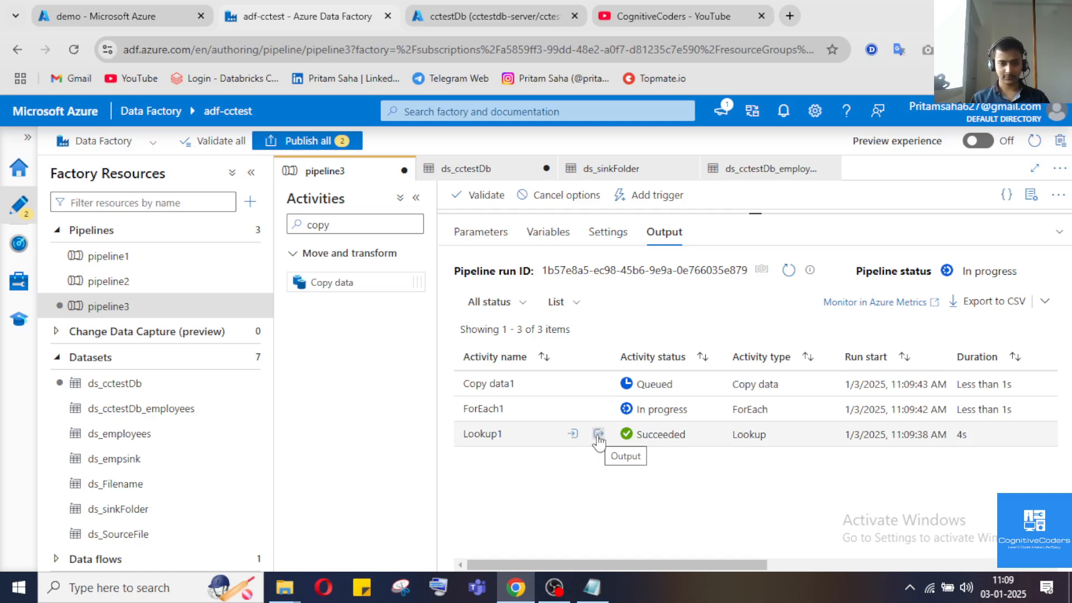
pyautogui.click(598, 435)
pyautogui.scroll(-3, 599, 340)
pyautogui.scroll(3, 469, 317)
pyautogui.moveTo(478, 315); pyautogui.dragTo(646, 384)
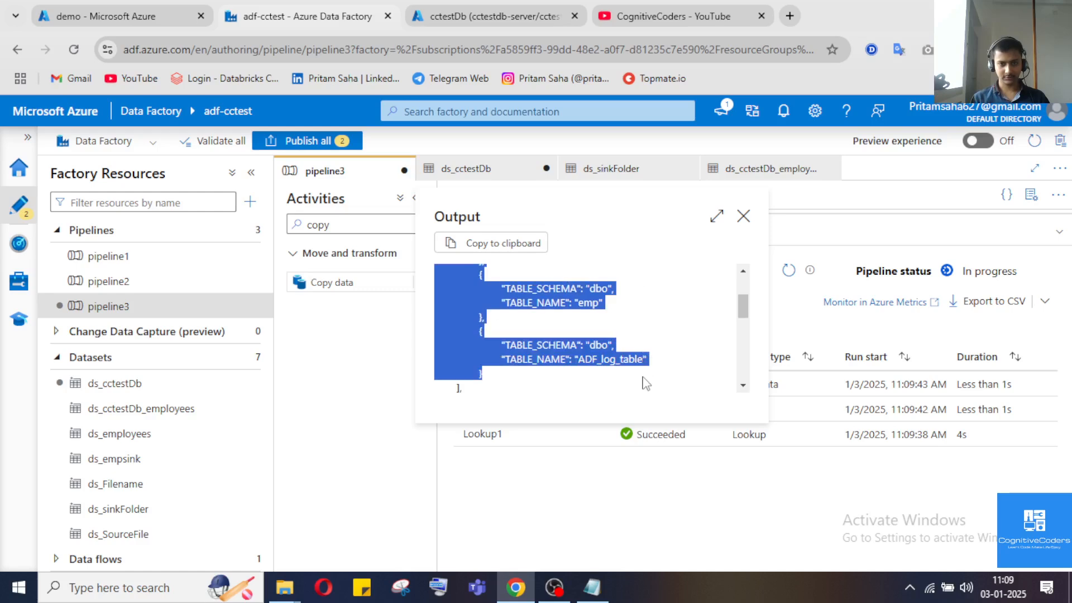
pyautogui.moveTo(740, 310); pyautogui.dragTo(744, 260)
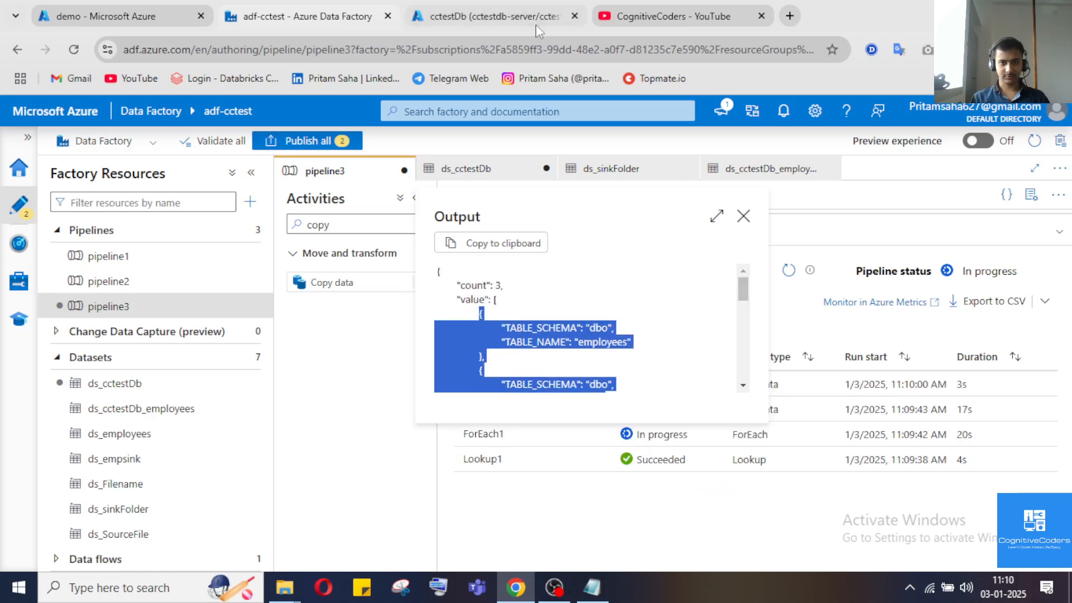
pyautogui.click(494, 16)
pyautogui.click(306, 18)
pyautogui.moveTo(479, 313); pyautogui.dragTo(569, 402)
pyautogui.click(743, 216)
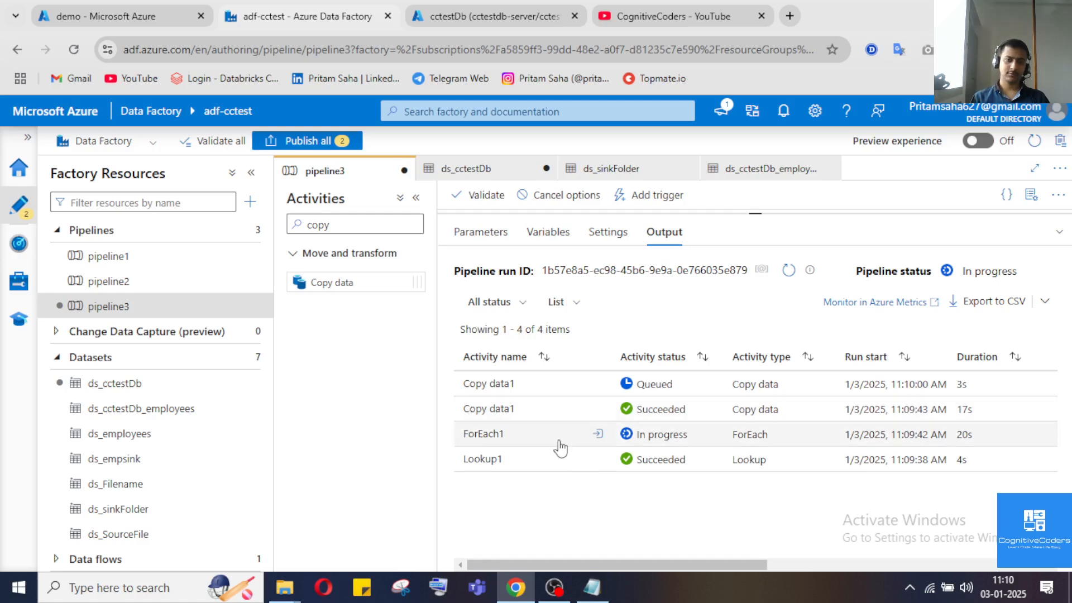
# Reopen Lookup1's run output, read through all its table entries, and close it again.
pyautogui.click(597, 459)
pyautogui.scroll(-5, 514, 356)
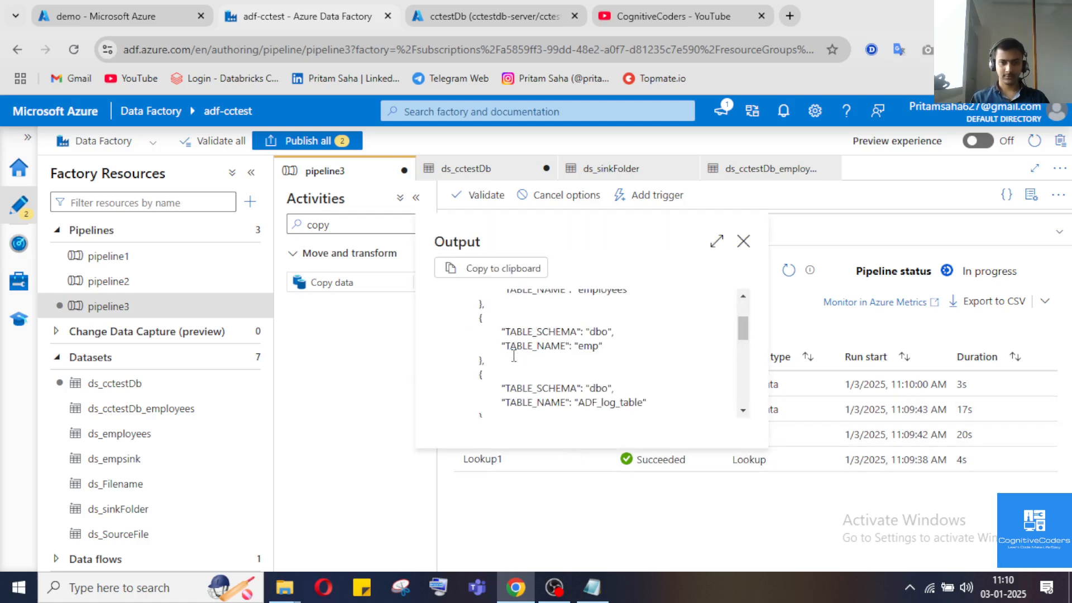
pyautogui.scroll(5, 513, 356)
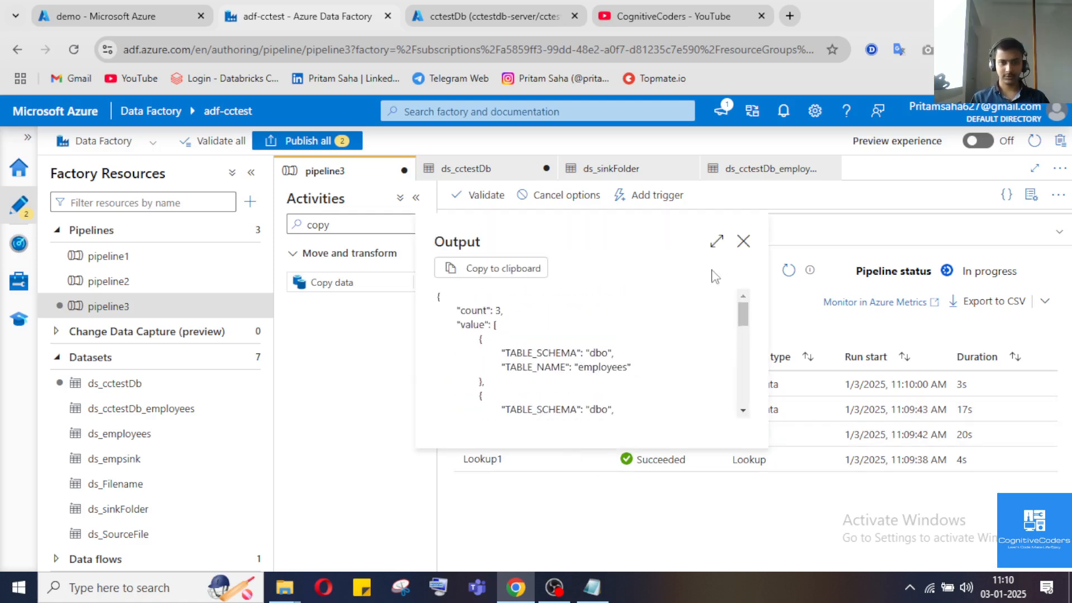
pyautogui.click(744, 243)
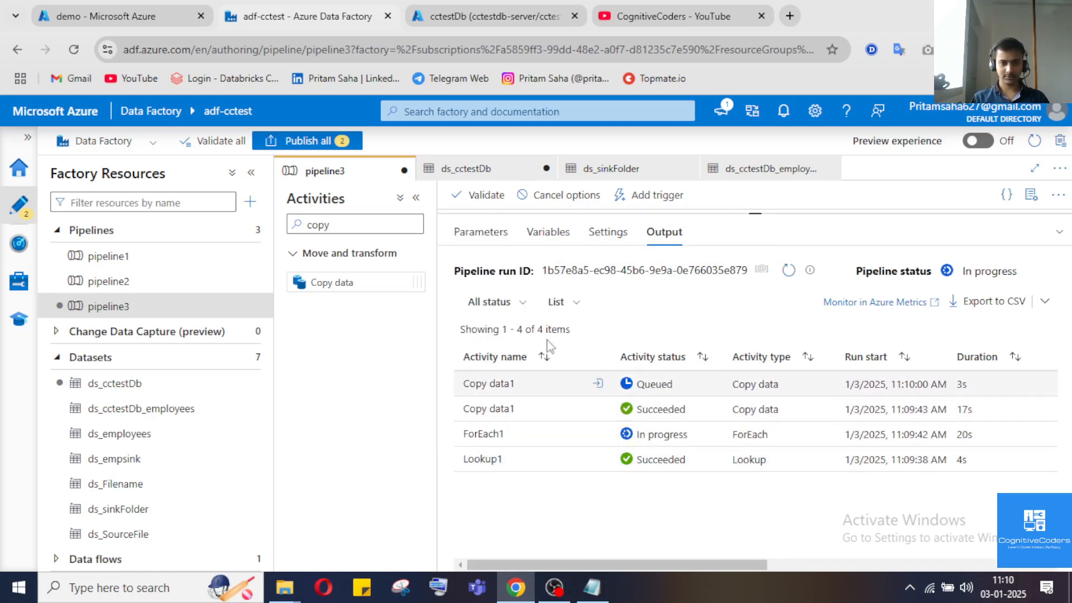
# Check the demo container's sink folder for exported CSV files against the table list in the cctestDb query editor.
pyautogui.click(106, 15)
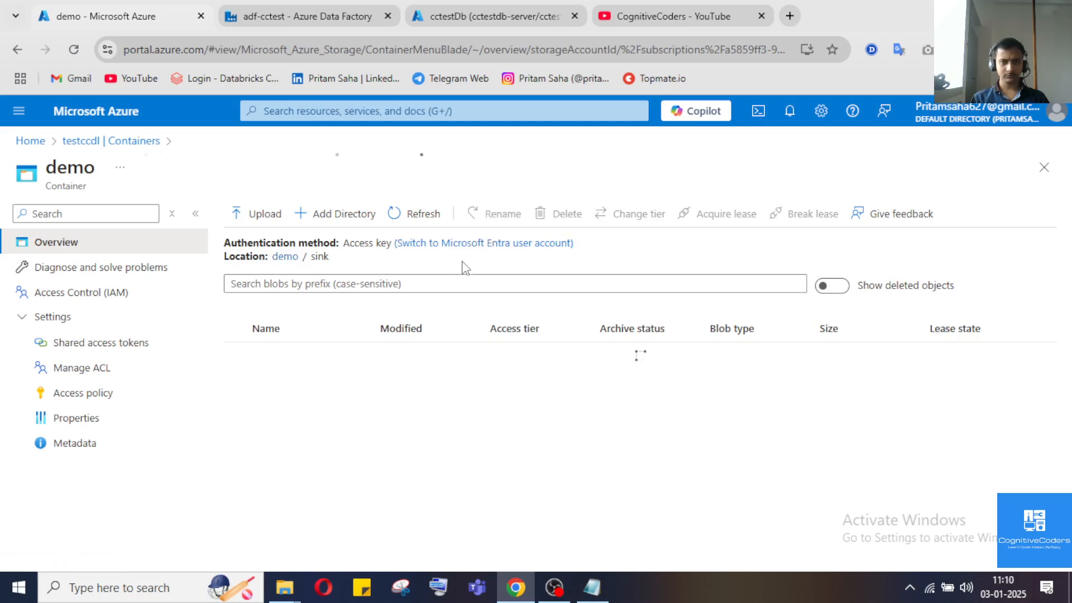
pyautogui.click(355, 21)
pyautogui.click(455, 22)
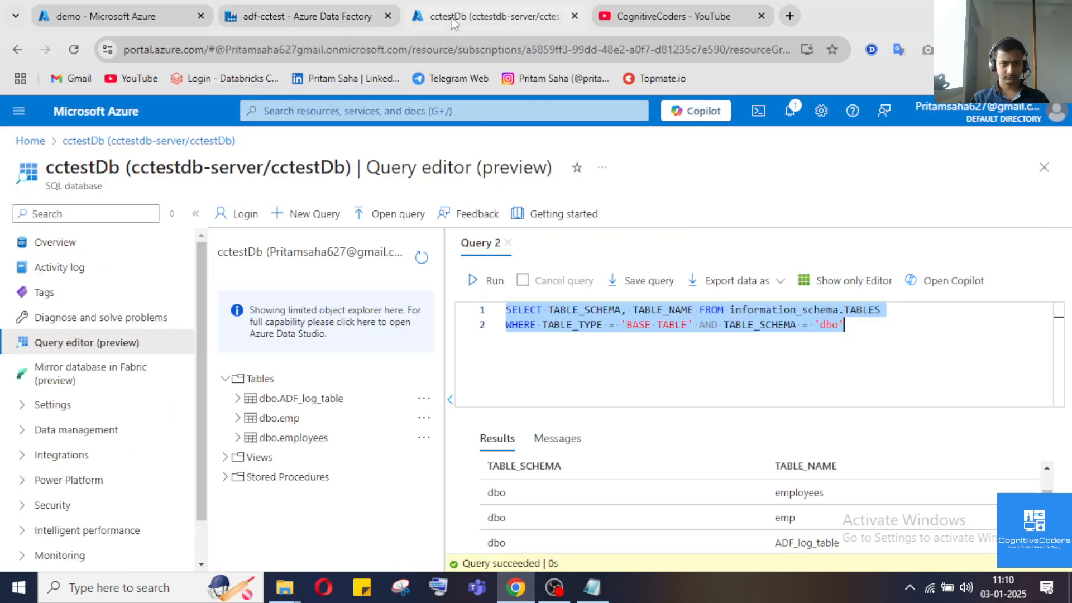
pyautogui.click(124, 18)
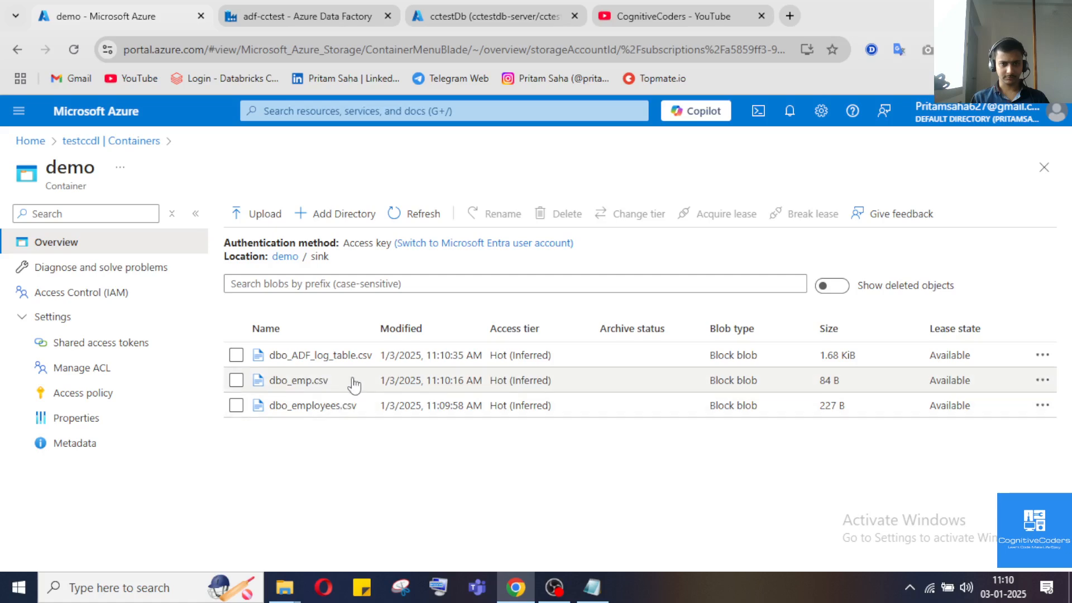
# Refresh pipeline3's debug run status in Data Factory and review the activity runs and the canvas.
pyautogui.click(274, 16)
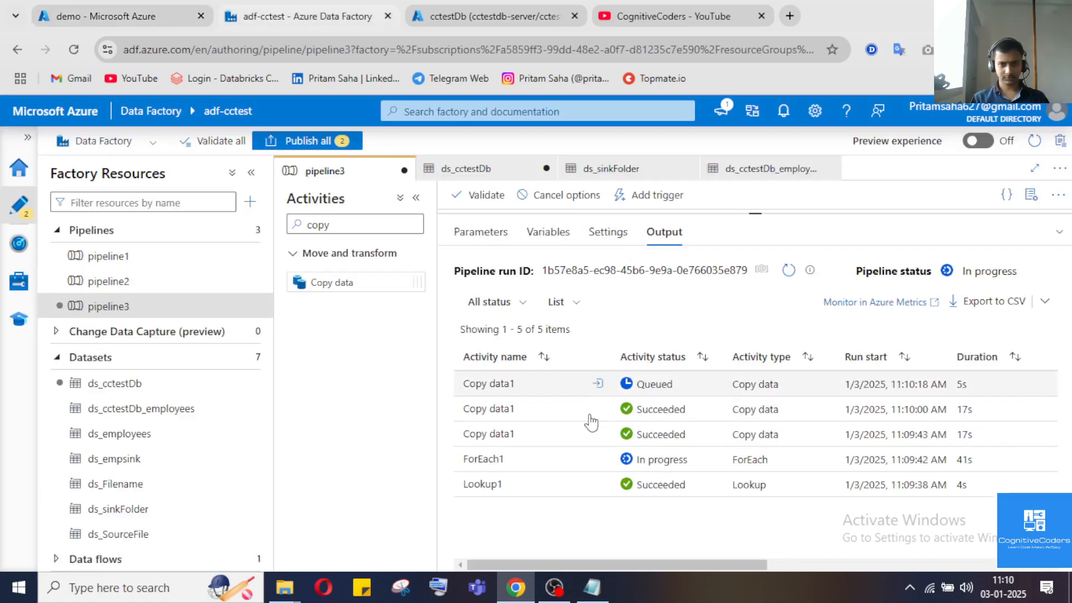
pyautogui.click(789, 270)
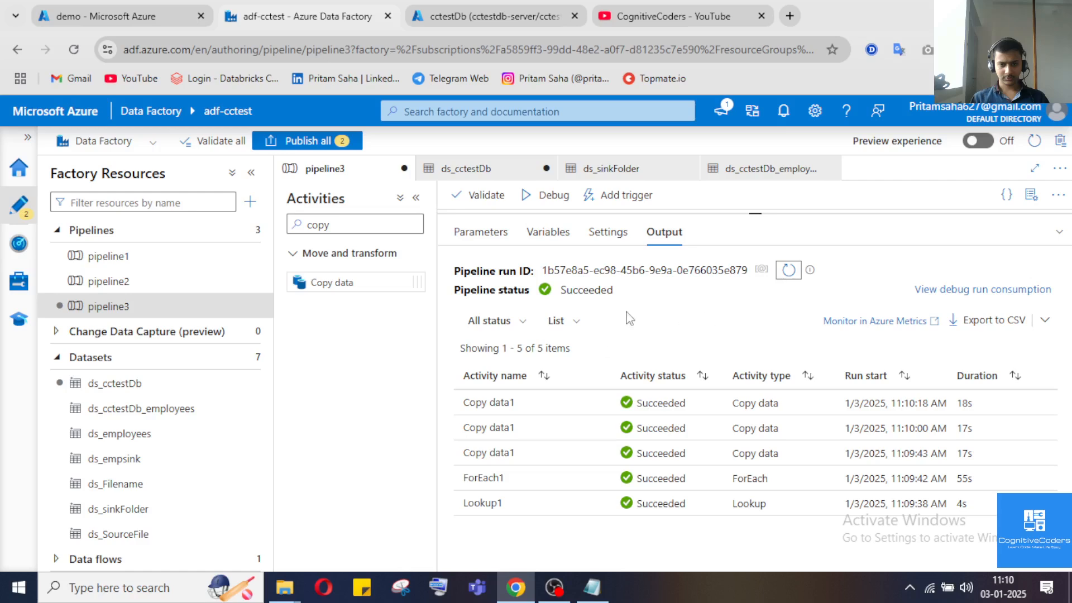
pyautogui.click(1061, 234)
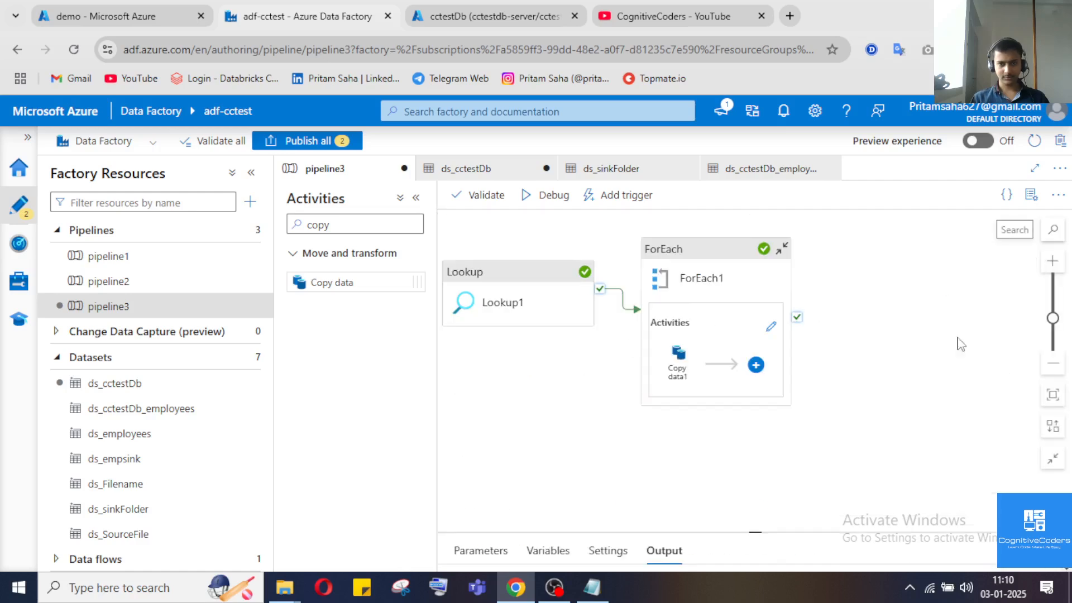
pyautogui.click(1057, 555)
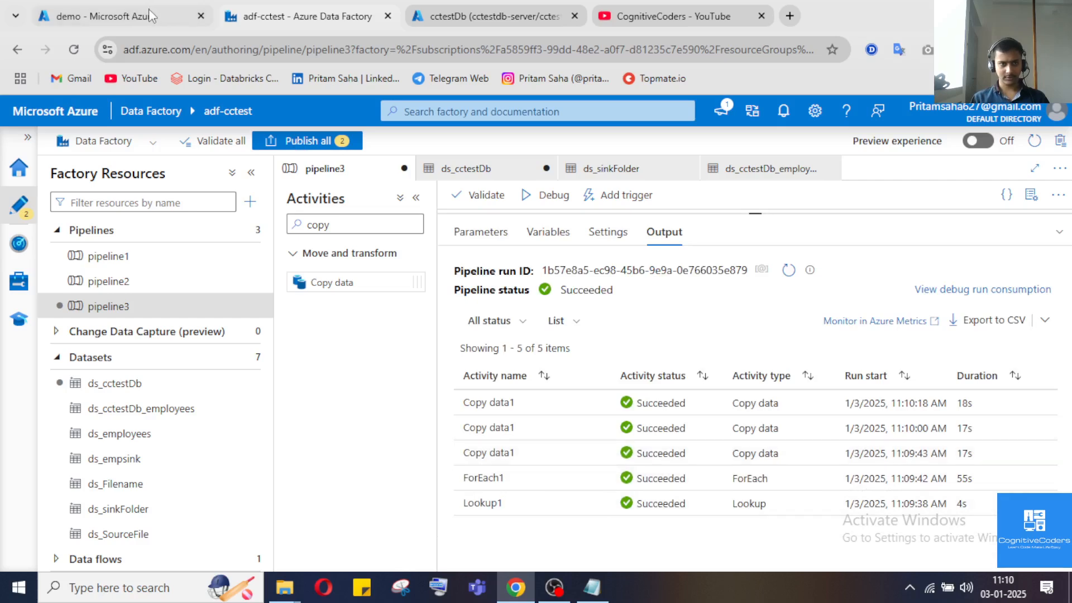
# Compare the cctestDb tables with the sink folder files, inspect the contents of dbo_employees.csv, and close the file.
pyautogui.click(491, 15)
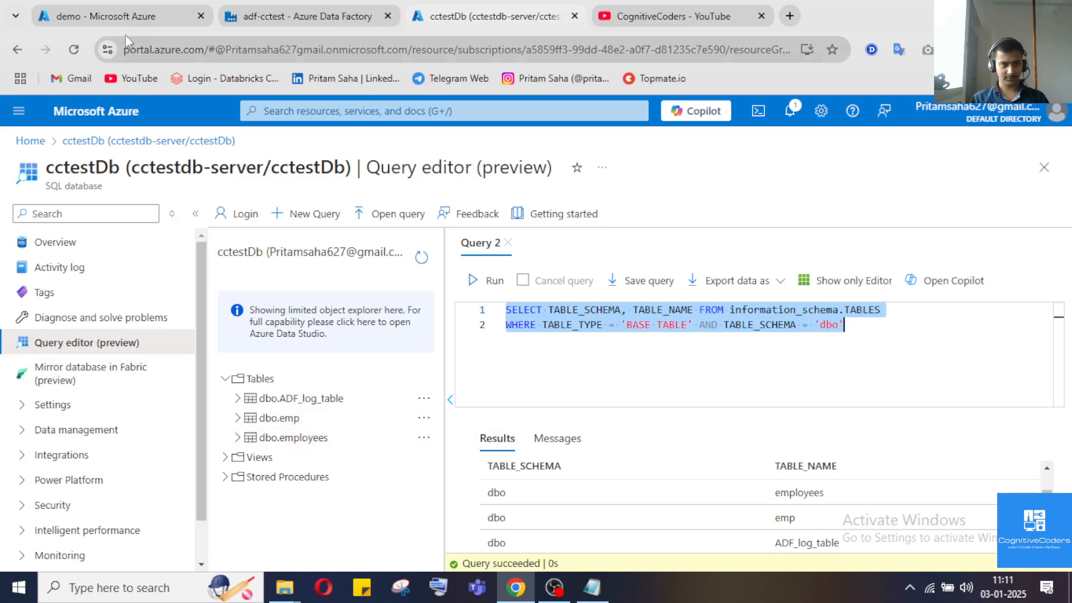
pyautogui.click(121, 20)
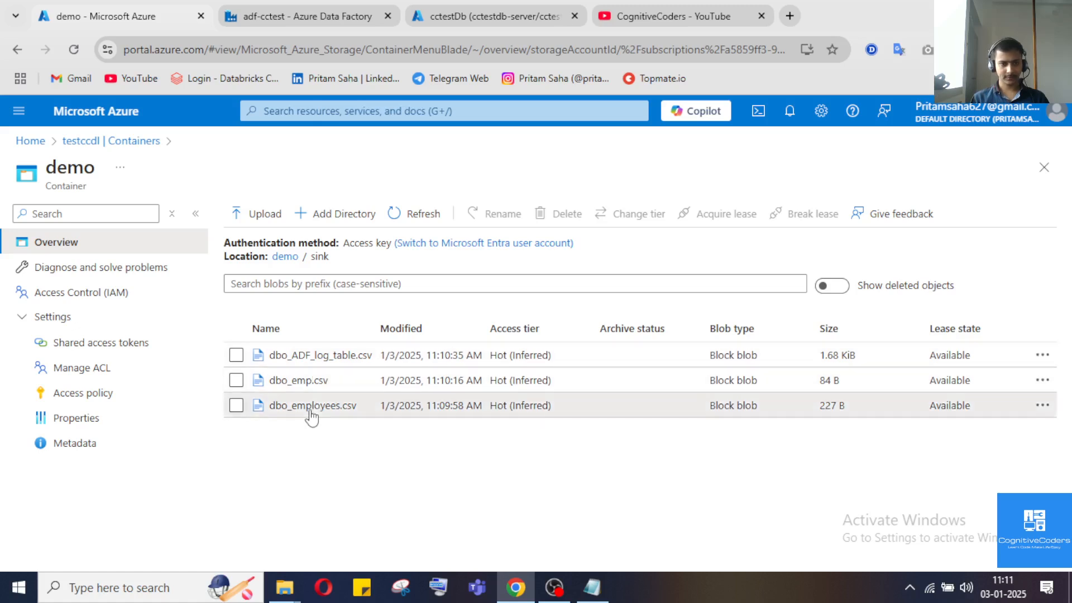
pyautogui.click(635, 395)
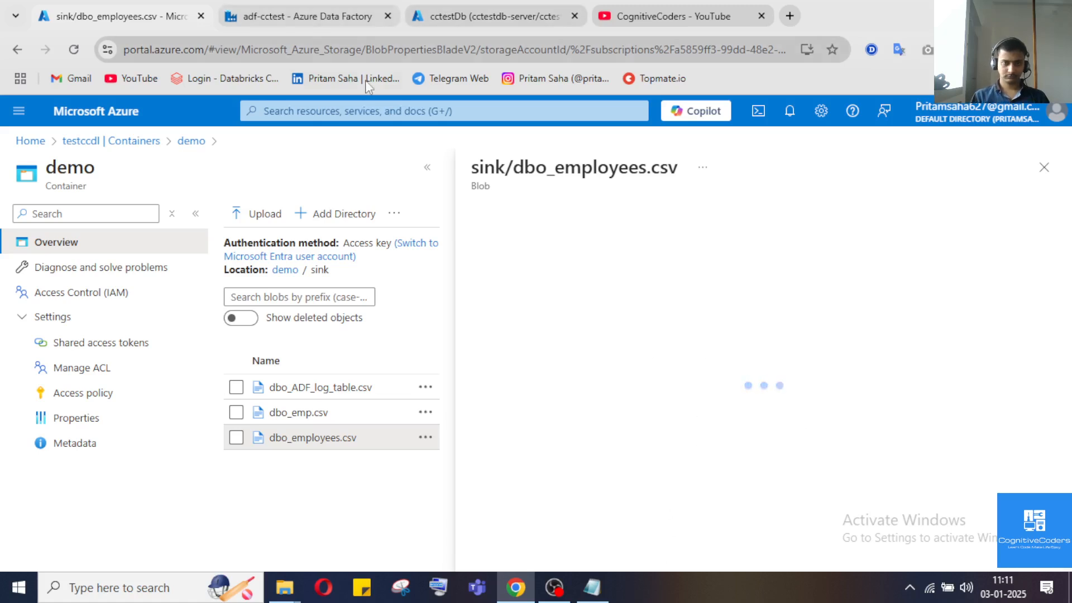
pyautogui.click(613, 251)
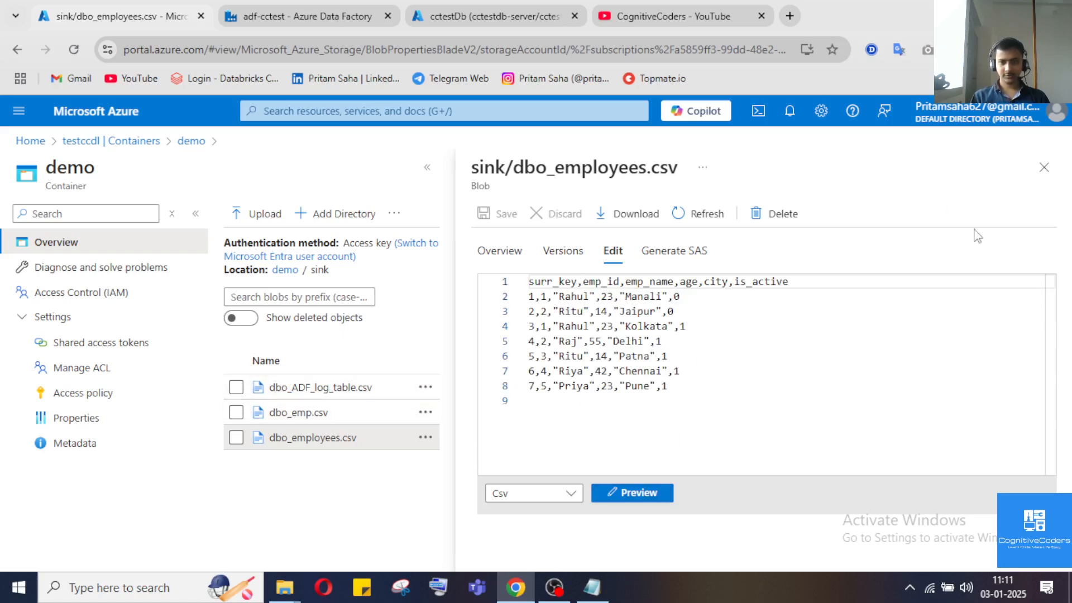
pyautogui.click(1043, 166)
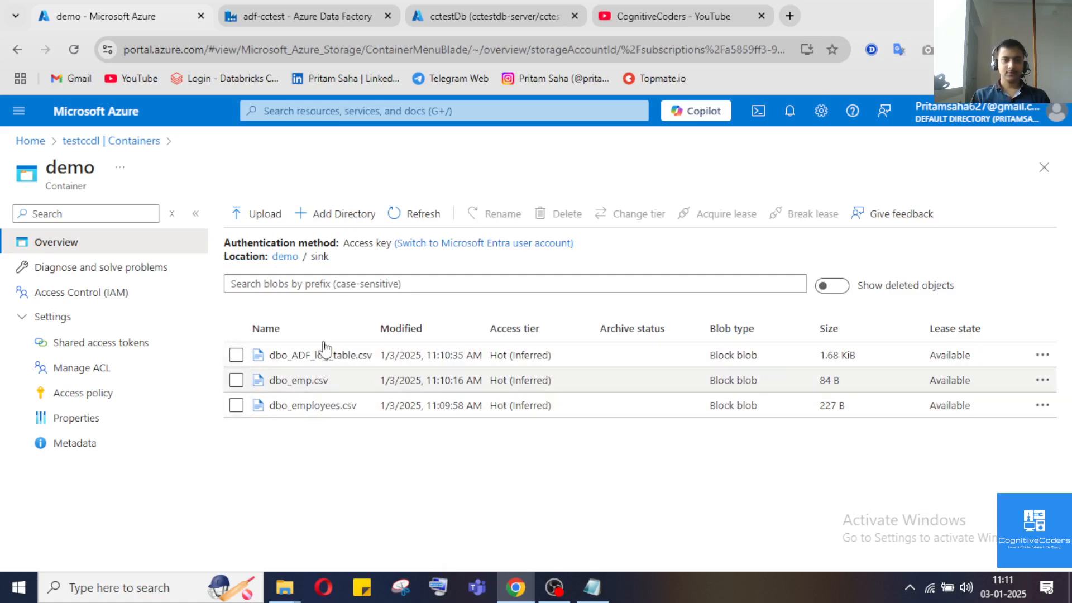
# Review pipeline3's run results against the cctestDb table list, and inspect the table-listing query in Lookup1's settings.
pyautogui.click(293, 15)
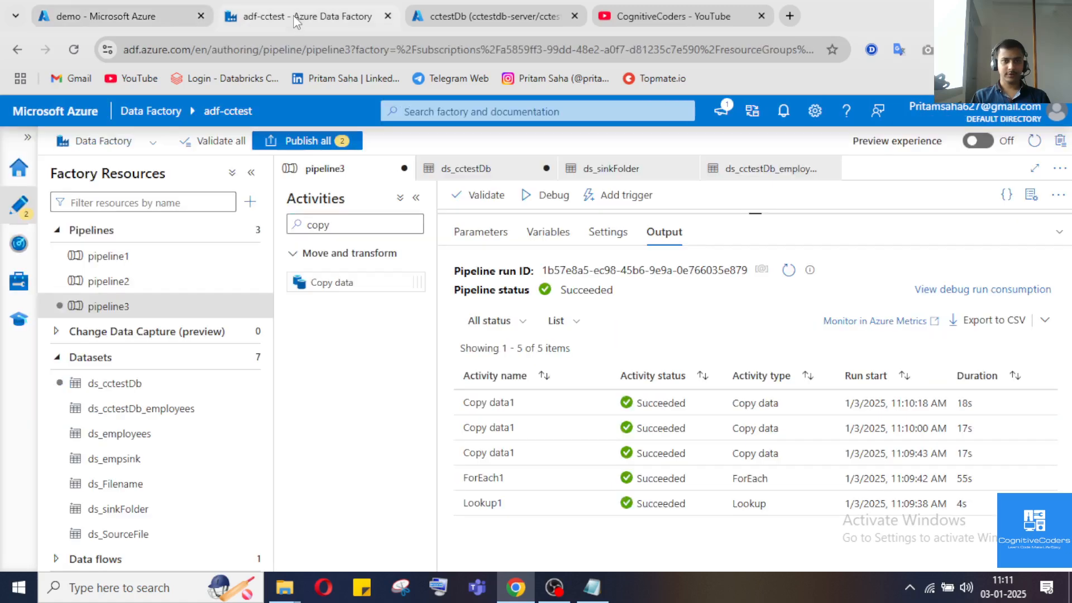
pyautogui.click(478, 17)
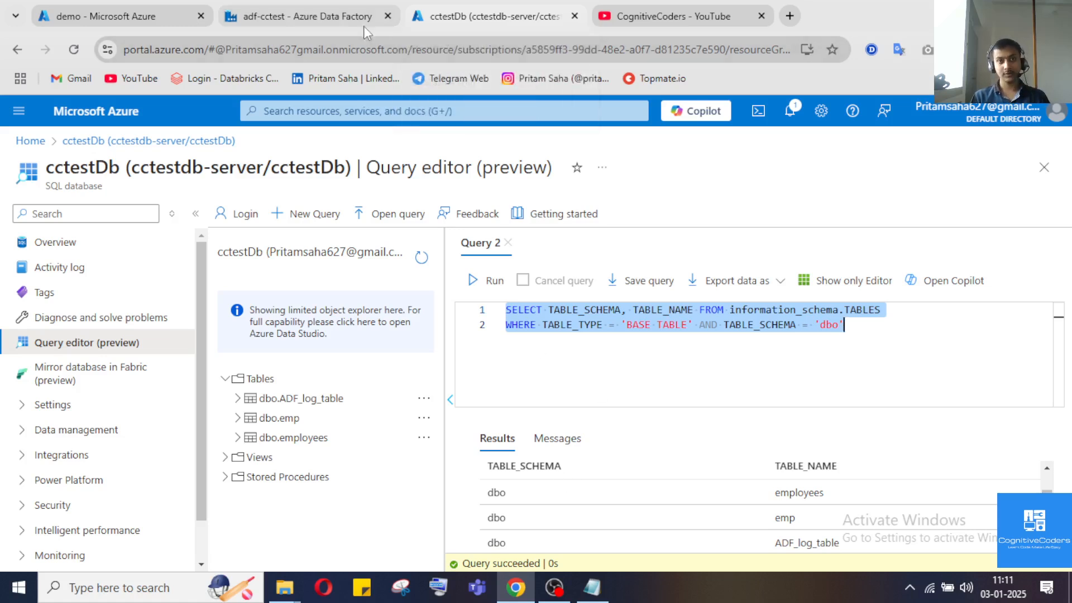
pyautogui.moveTo(358, 18)
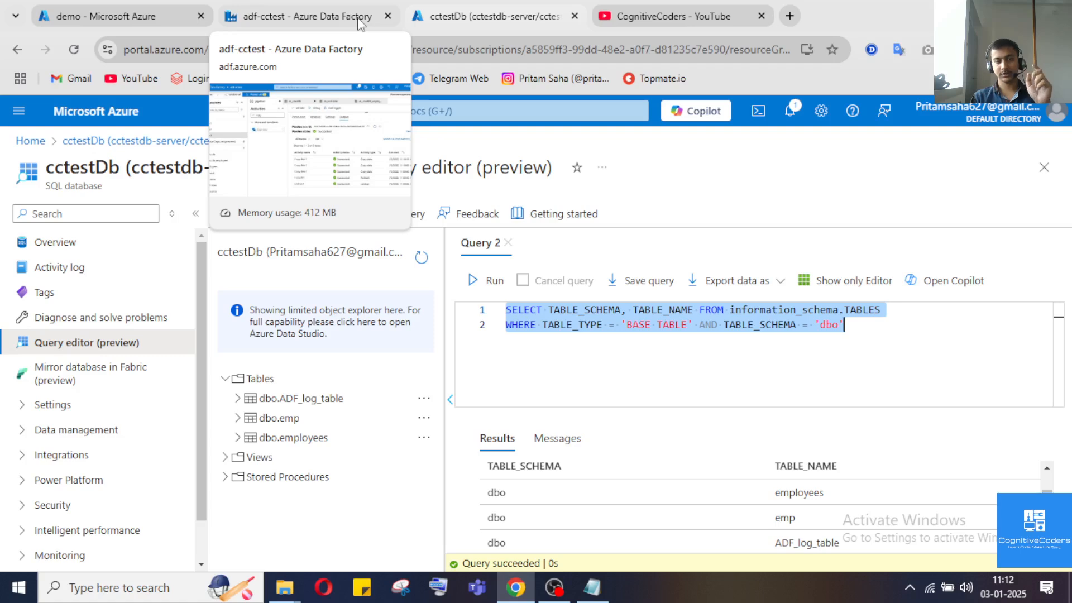
pyautogui.click(357, 19)
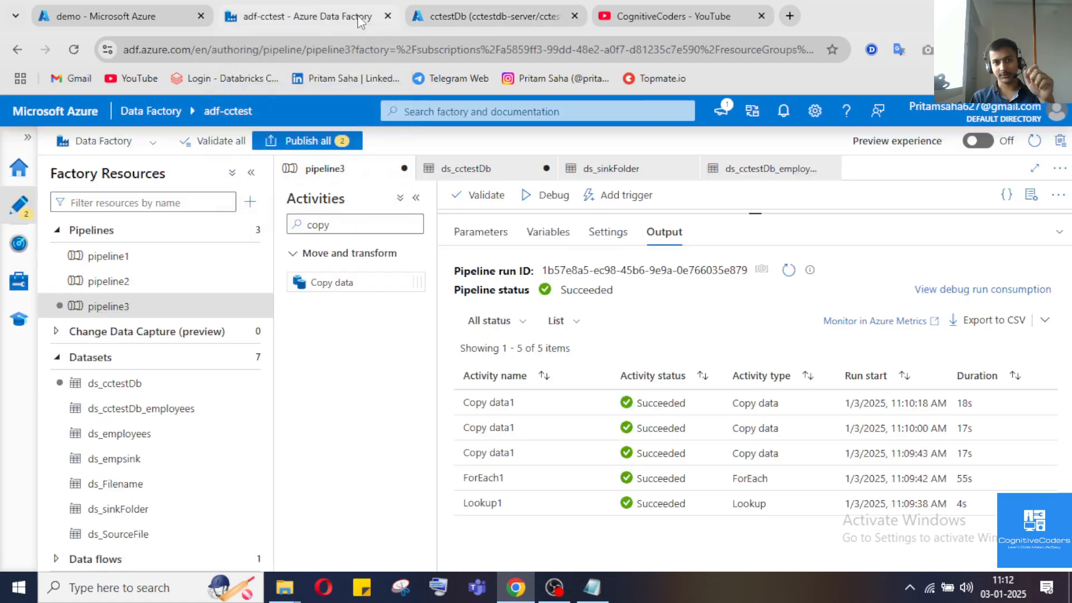
pyautogui.click(1059, 234)
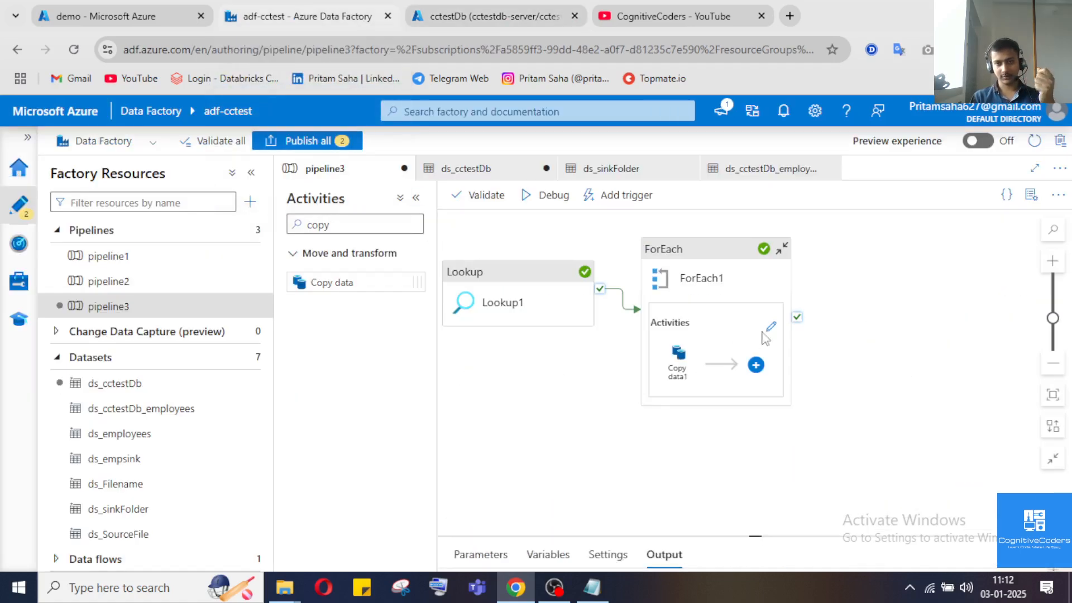
pyautogui.click(514, 301)
pyautogui.click(1059, 554)
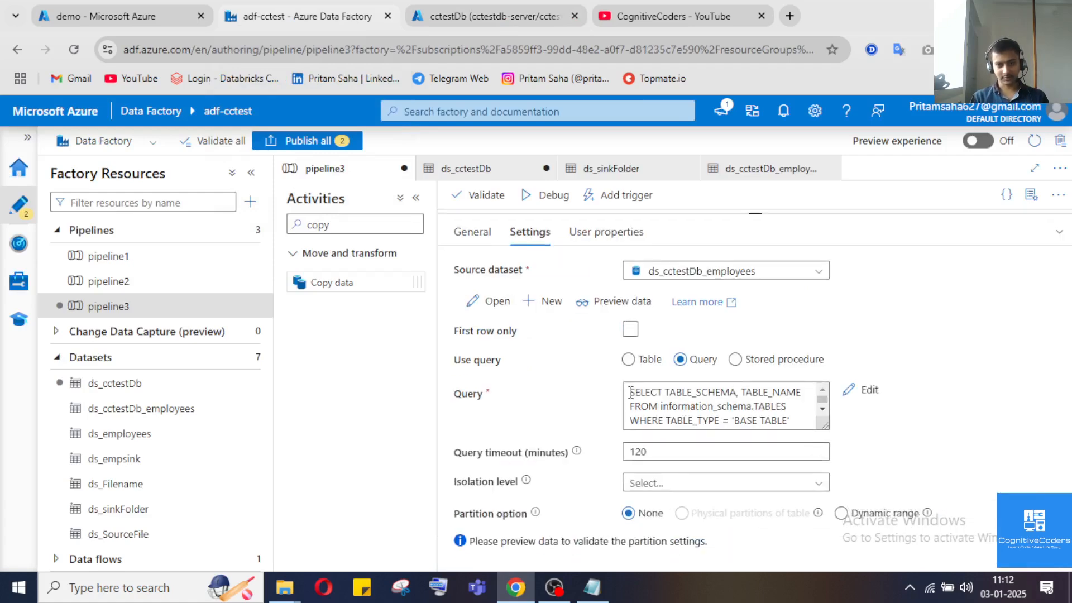
pyautogui.moveTo(630, 392); pyautogui.dragTo(791, 419)
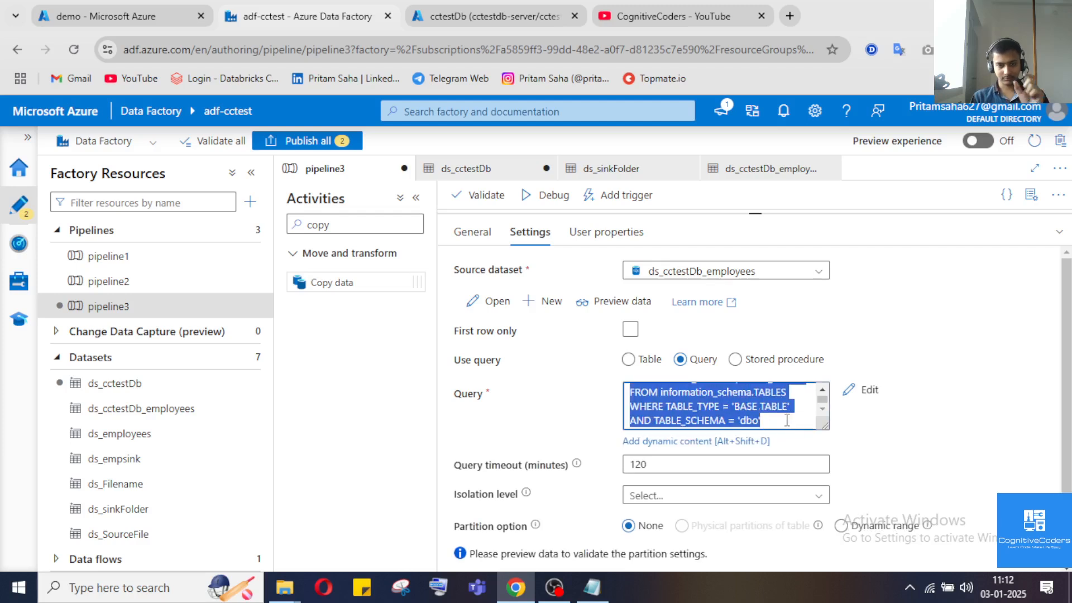
pyautogui.click(908, 430)
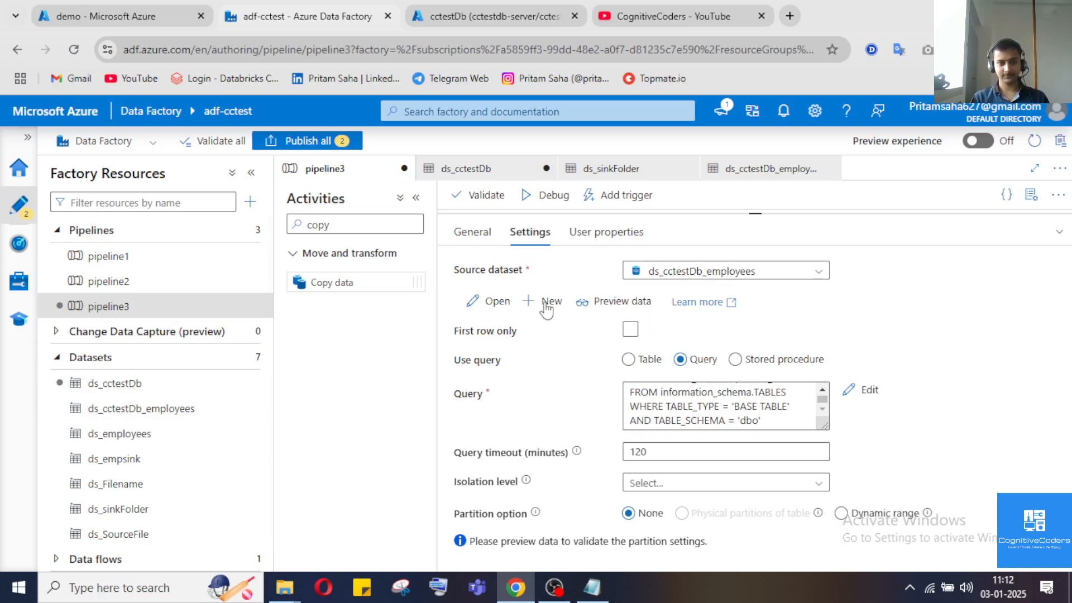
# Review the connection settings of ds_sinkFolder, ds_cctestDb and ds_cctestDb_employees alongside pipeline3's activities and the cctestDb tables.
pyautogui.click(609, 172)
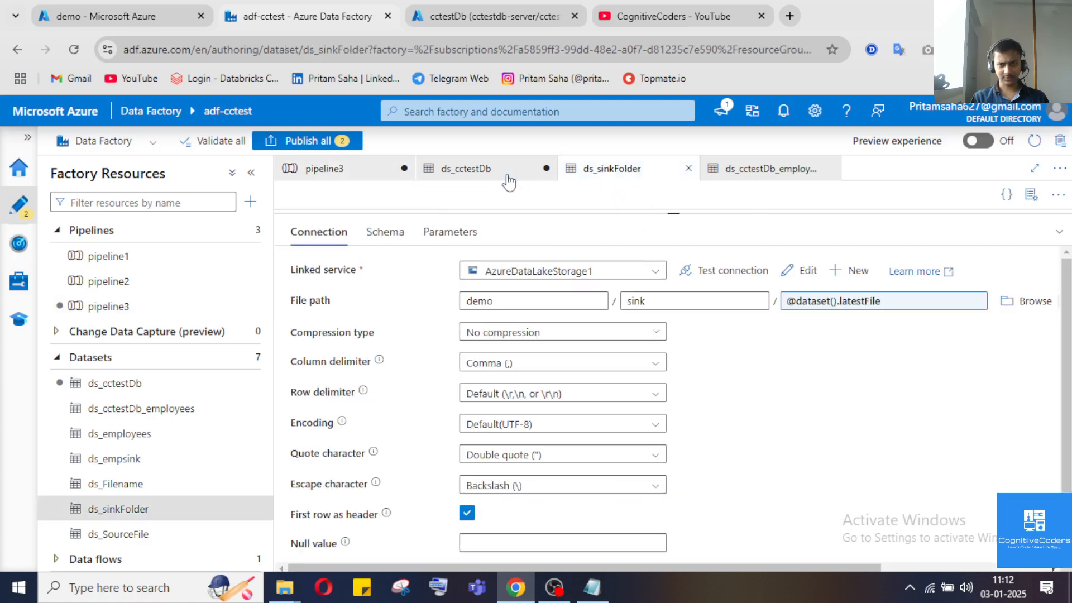
pyautogui.click(495, 172)
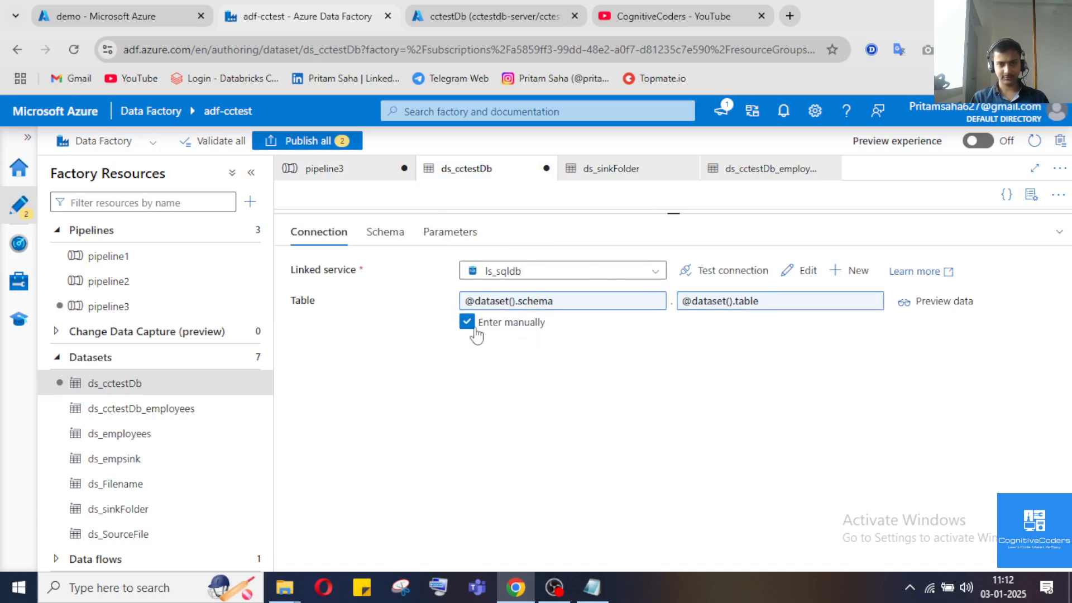
pyautogui.click(163, 416)
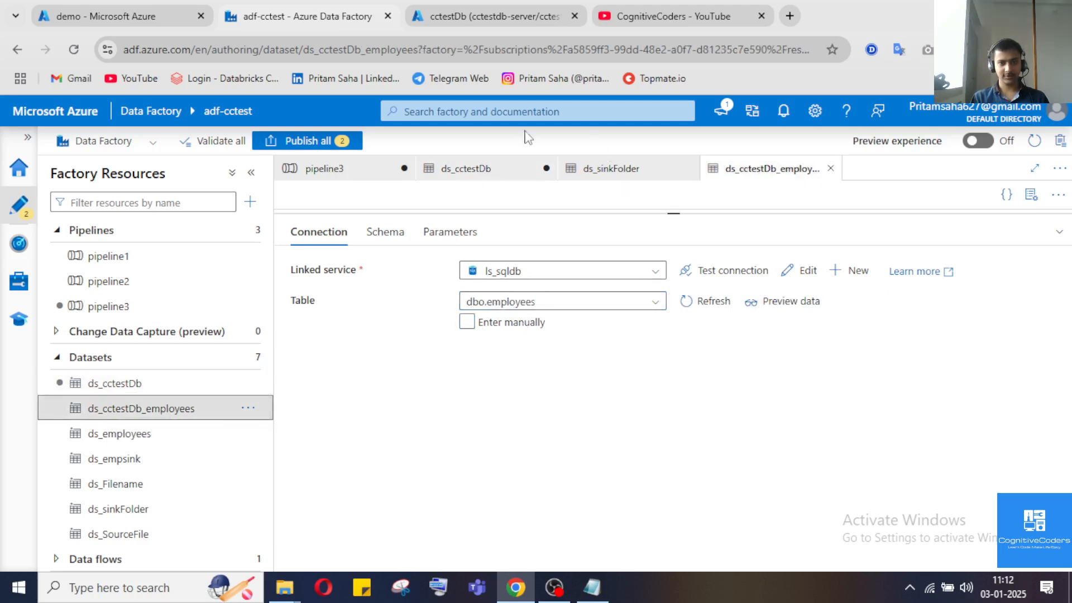
pyautogui.click(342, 171)
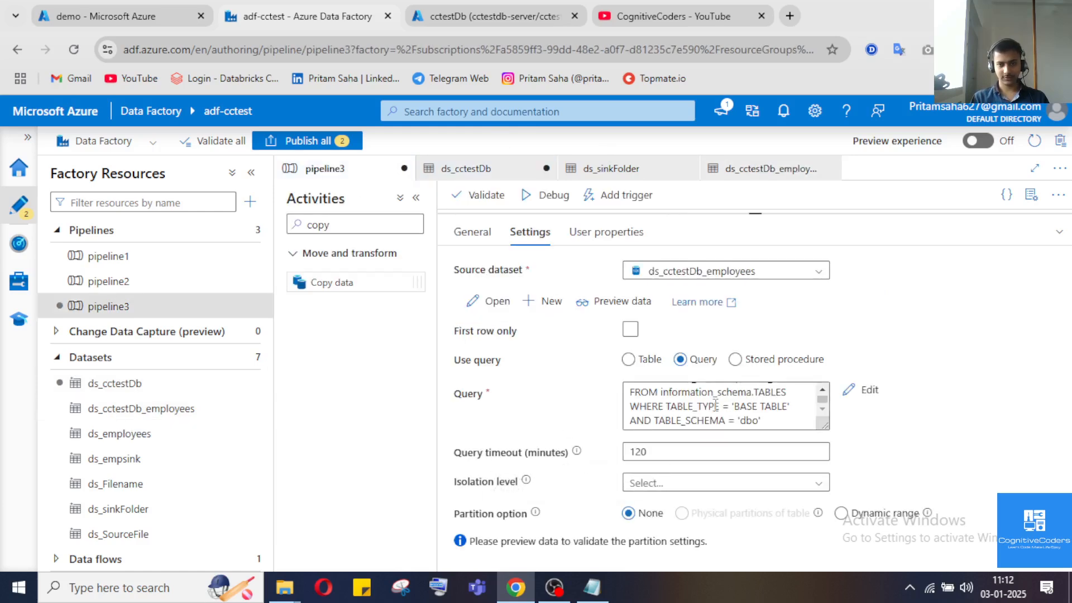
pyautogui.click(1059, 232)
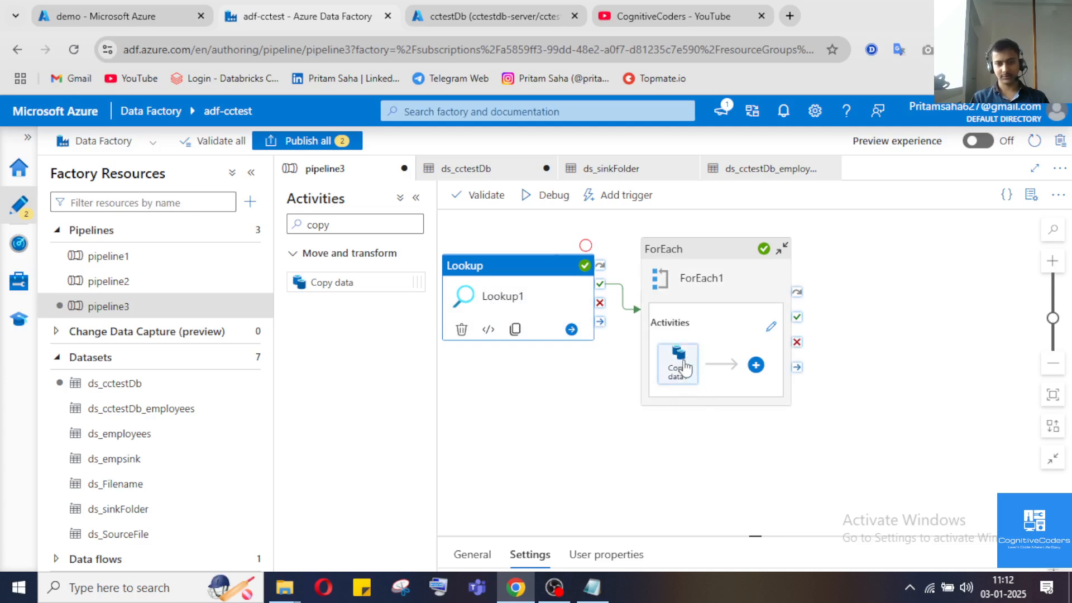
pyautogui.click(466, 168)
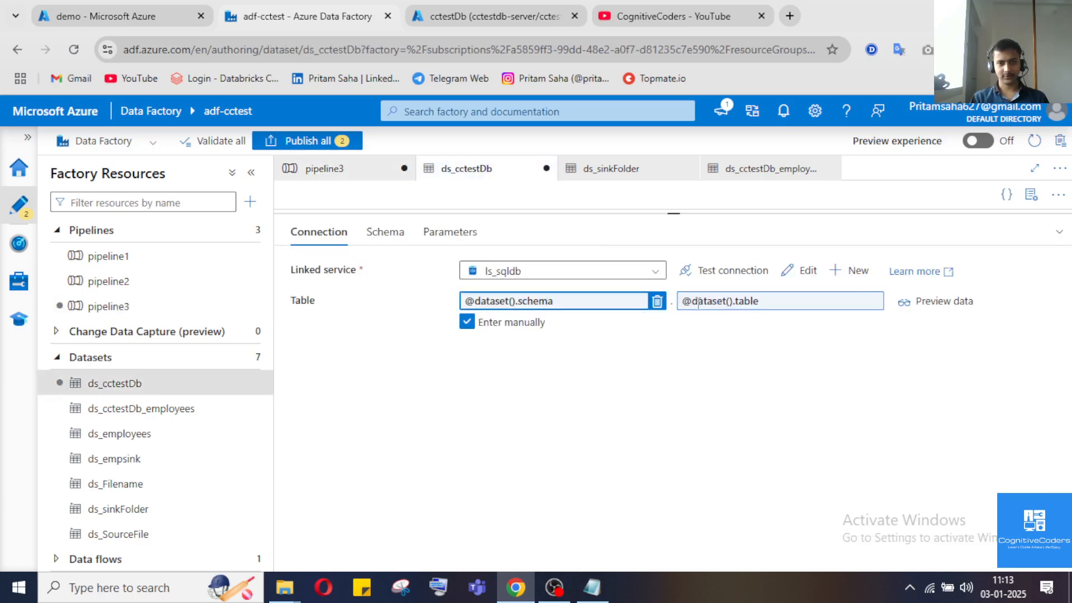
pyautogui.click(475, 21)
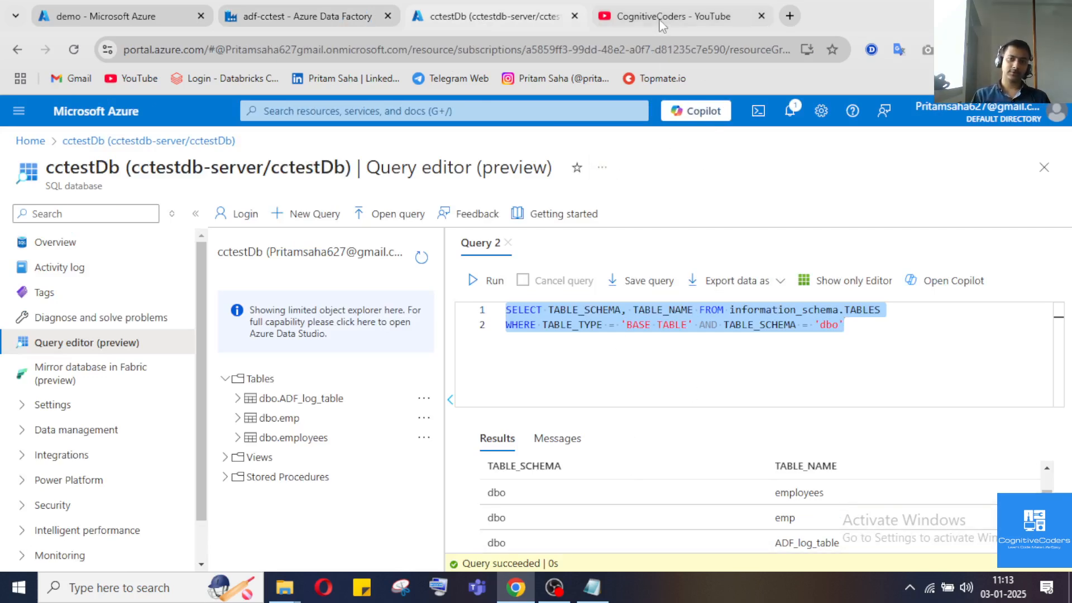
# Switch to the CognitiveCoders channel on YouTube and look through its created playlists.
pyautogui.moveTo(659, 18)
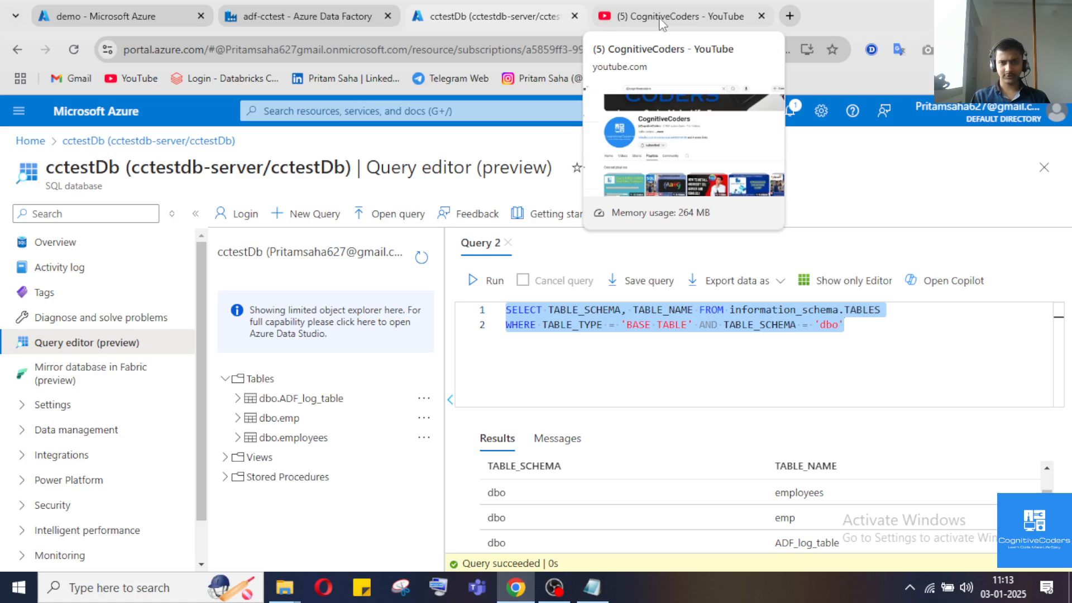
pyautogui.click(658, 17)
pyautogui.scroll(-4, 674, 326)
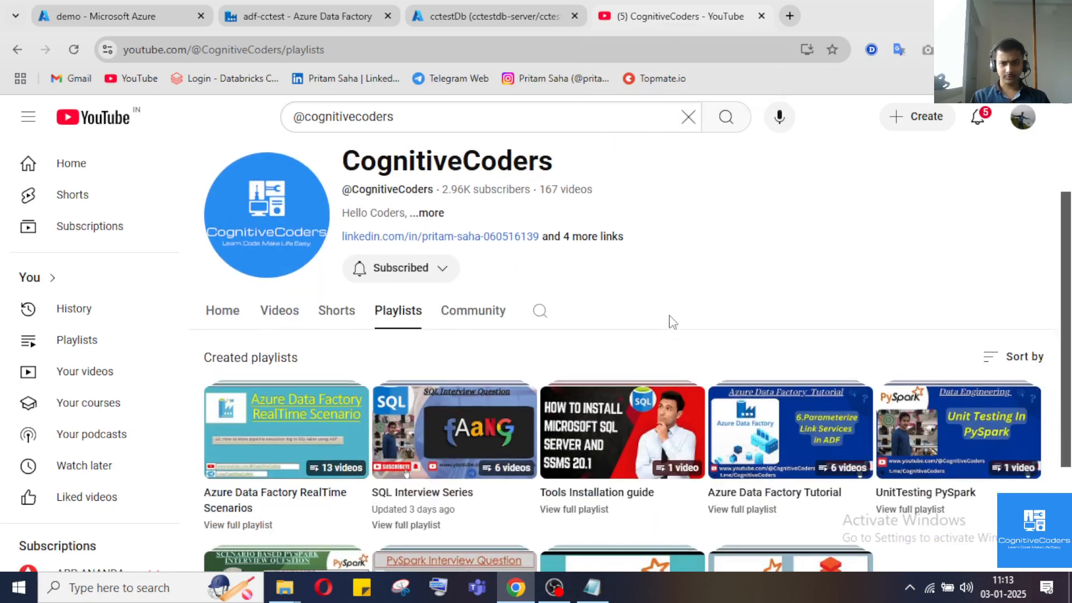
pyautogui.scroll(3, 672, 321)
pyautogui.scroll(-2, 671, 321)
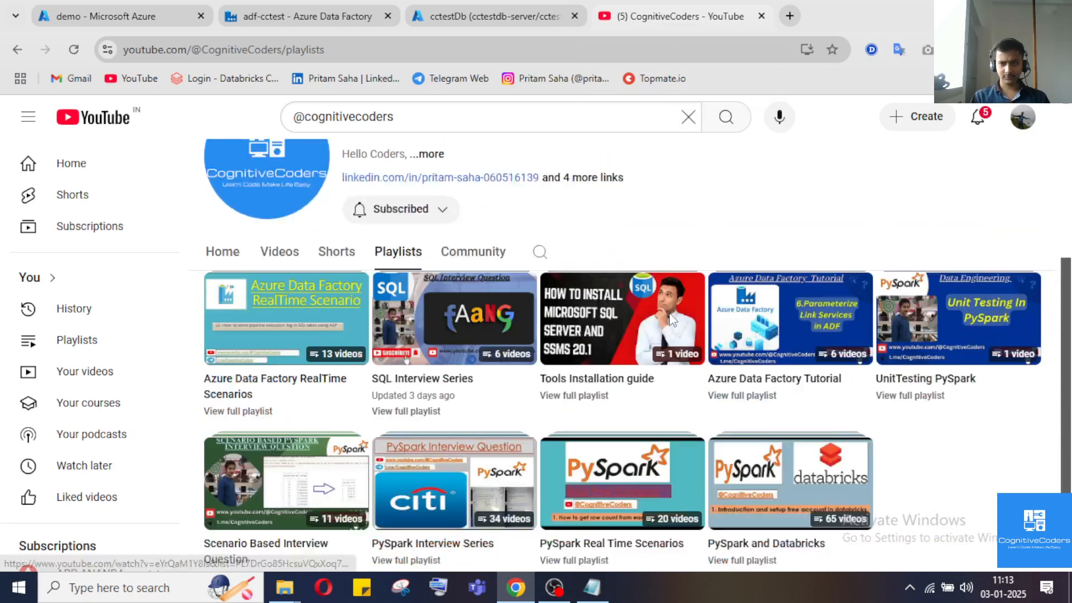
pyautogui.scroll(1, 672, 321)
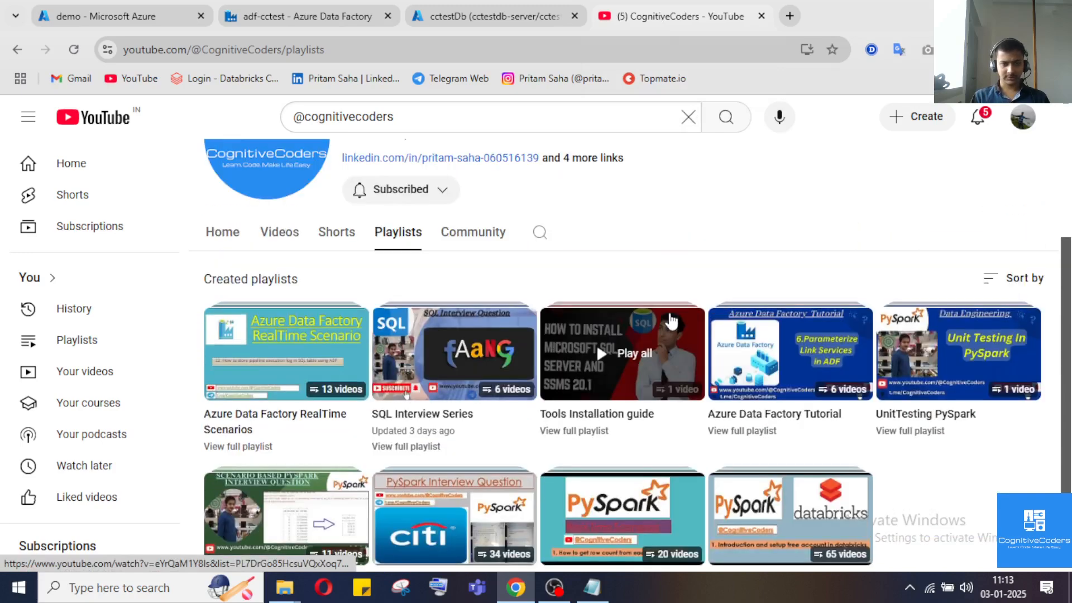
pyautogui.scroll(3, 672, 321)
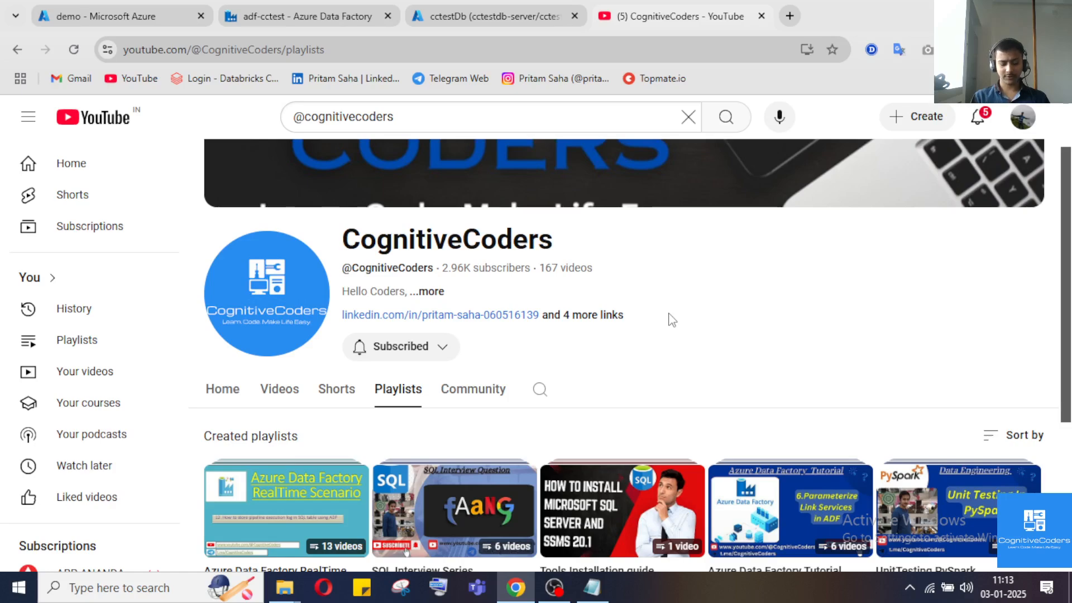
pyautogui.scroll(-3, 672, 321)
pyautogui.scroll(4, 671, 321)
pyautogui.scroll(-4, 672, 321)
pyautogui.scroll(4, 670, 321)
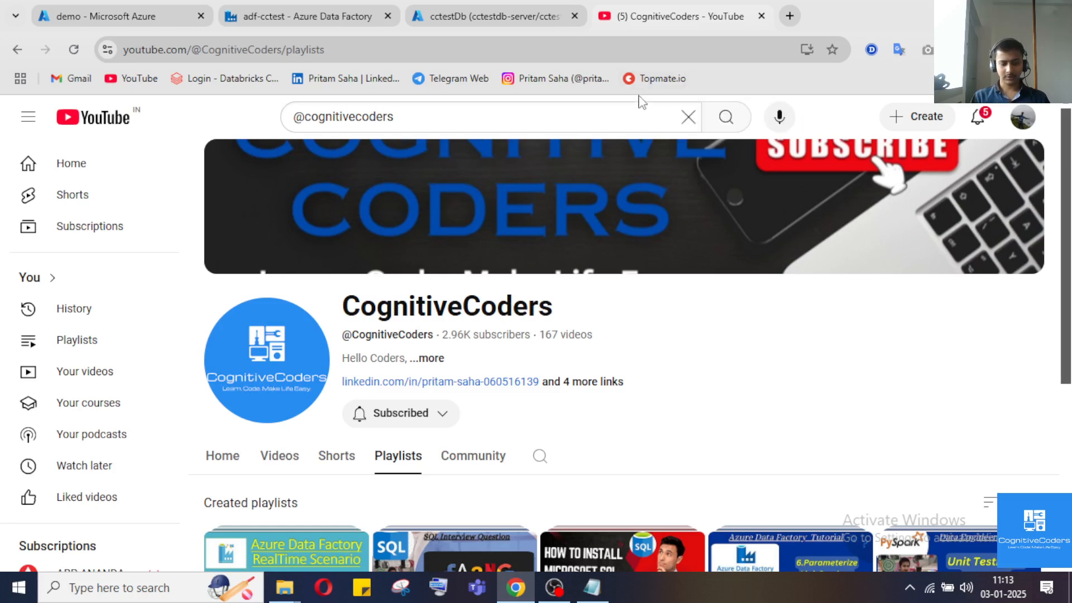
pyautogui.click(555, 587)
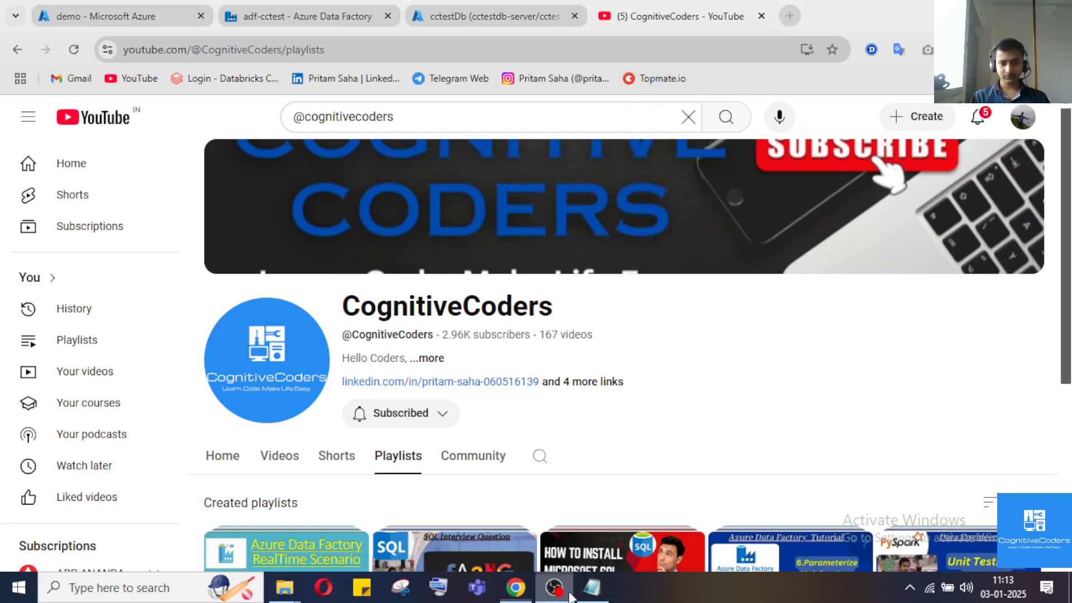
pyautogui.click(1051, 427)
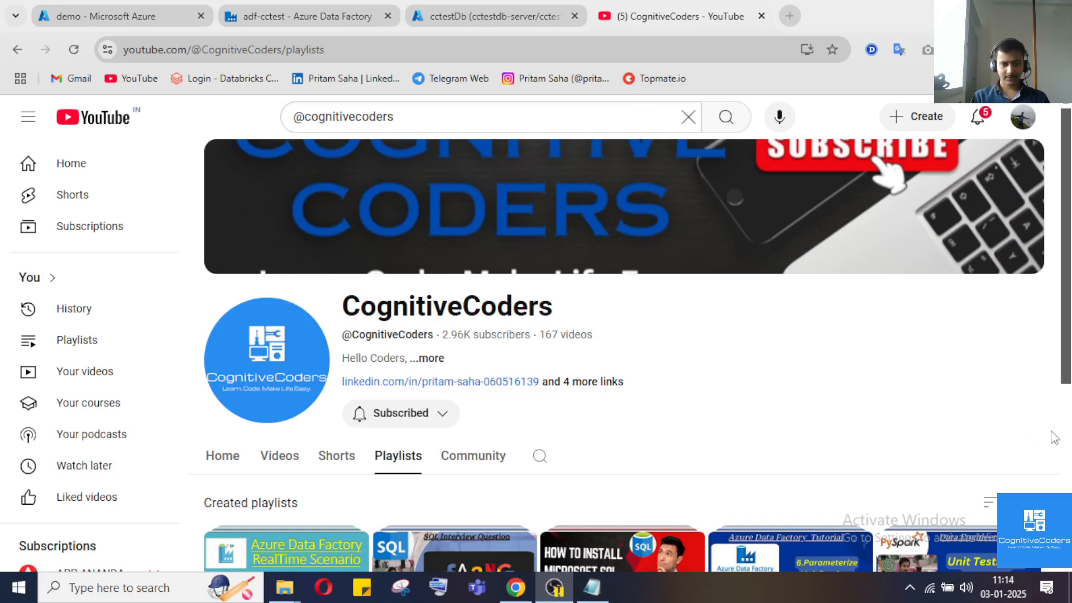
pyautogui.click(562, 592)
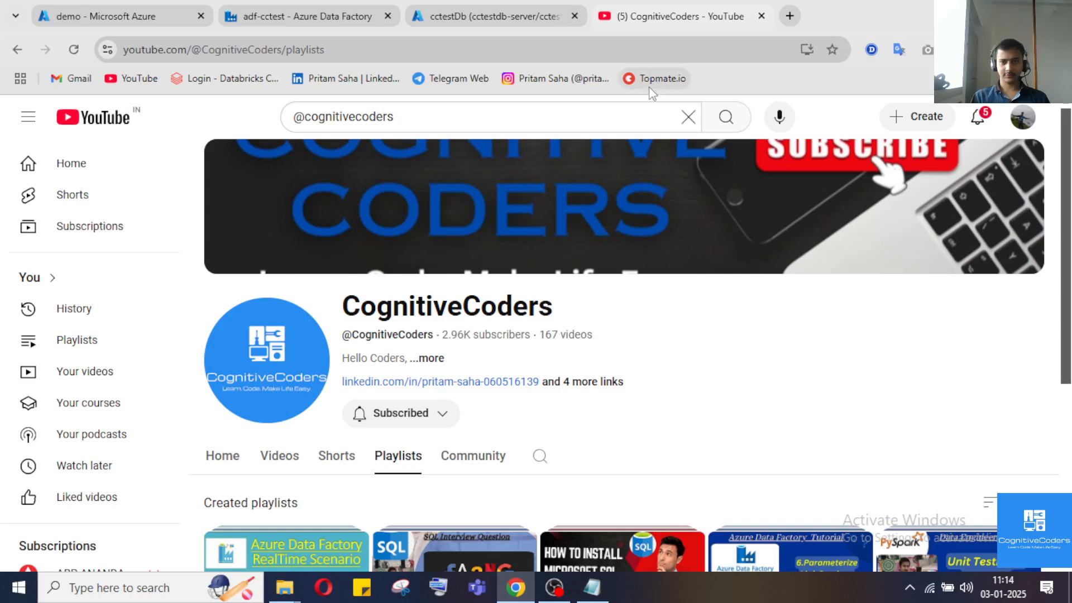
pyautogui.scroll(-3, 677, 389)
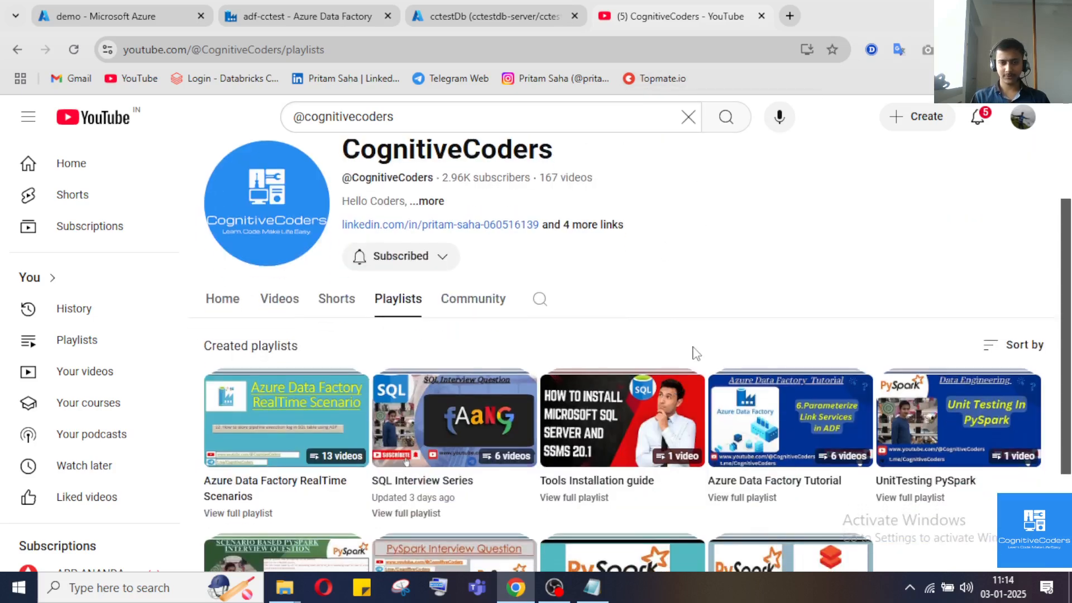
pyautogui.scroll(3, 695, 353)
pyautogui.scroll(-5, 692, 354)
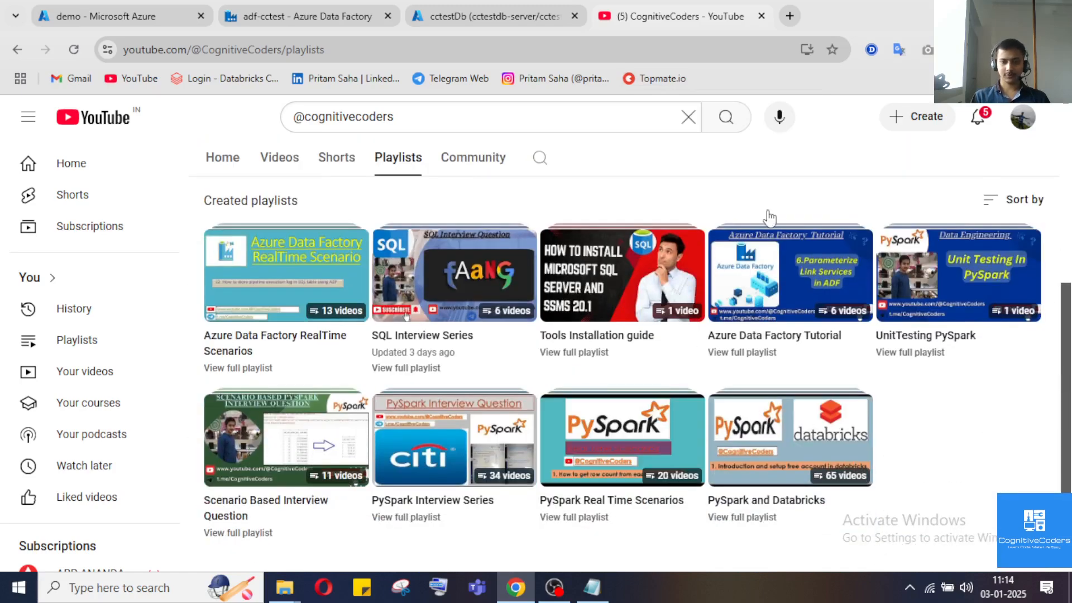
pyautogui.scroll(5, 684, 424)
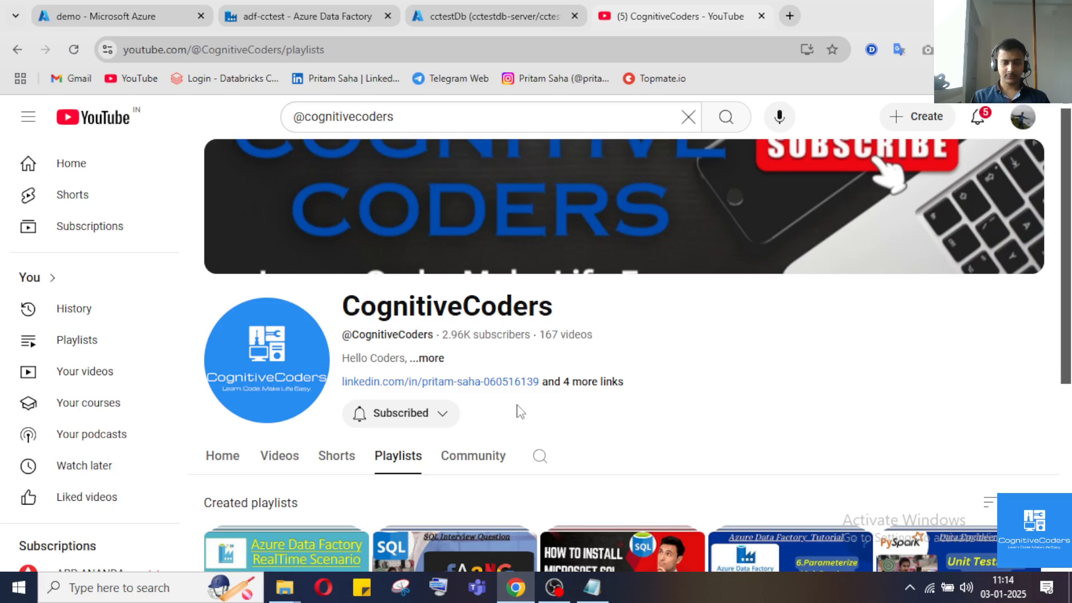